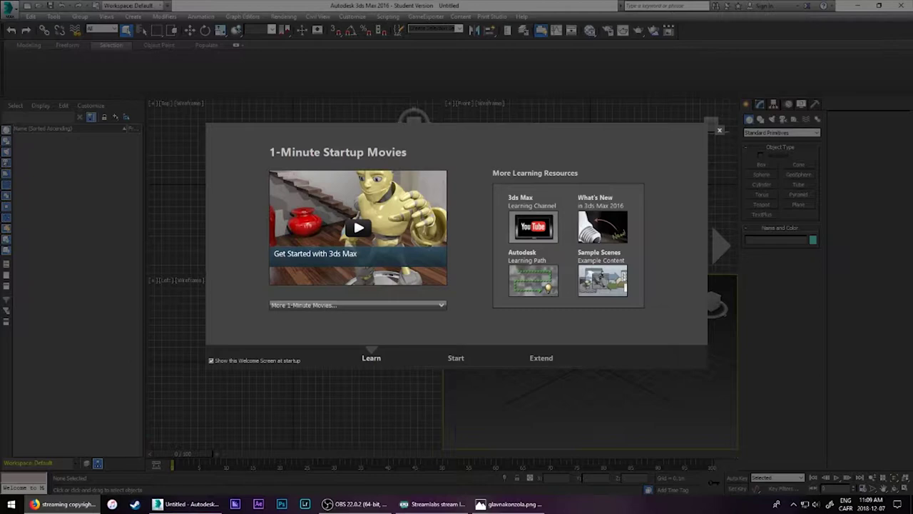
- Close the Welcome Screen and maximize a perspective viewport
left_click(719, 130)
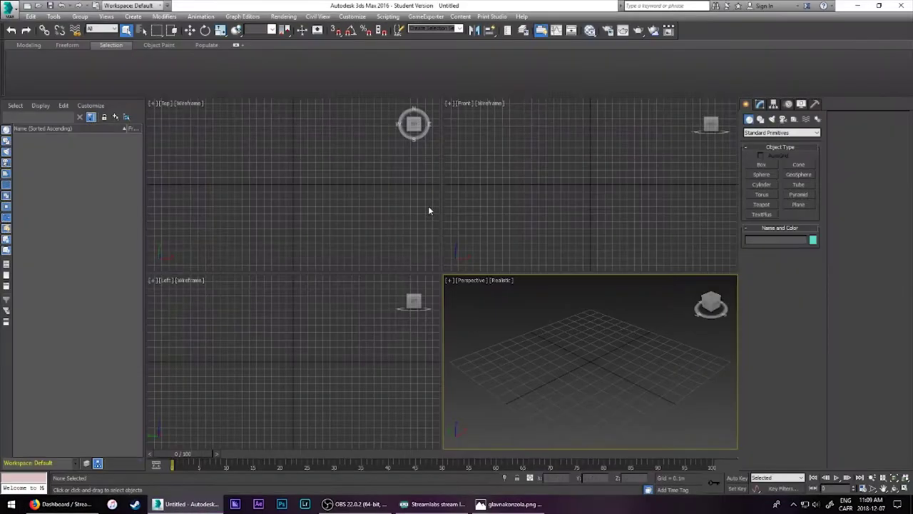
left_click(428, 208)
key("alt+w")
key("p")
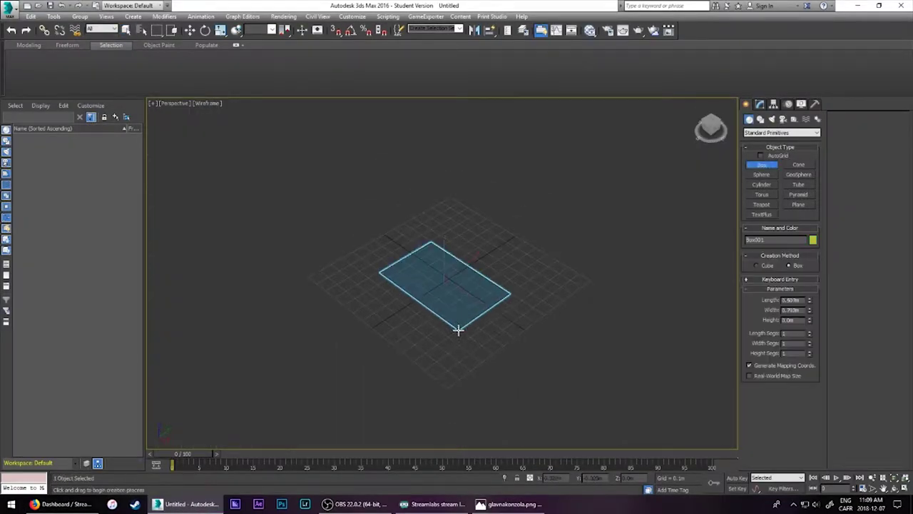
- Create a box with two segments per side and view it with realistic shading
left_click(546, 164)
key("F3")
right_click(540, 331)
middle_click_drag(540, 331, 465, 345, "alt")
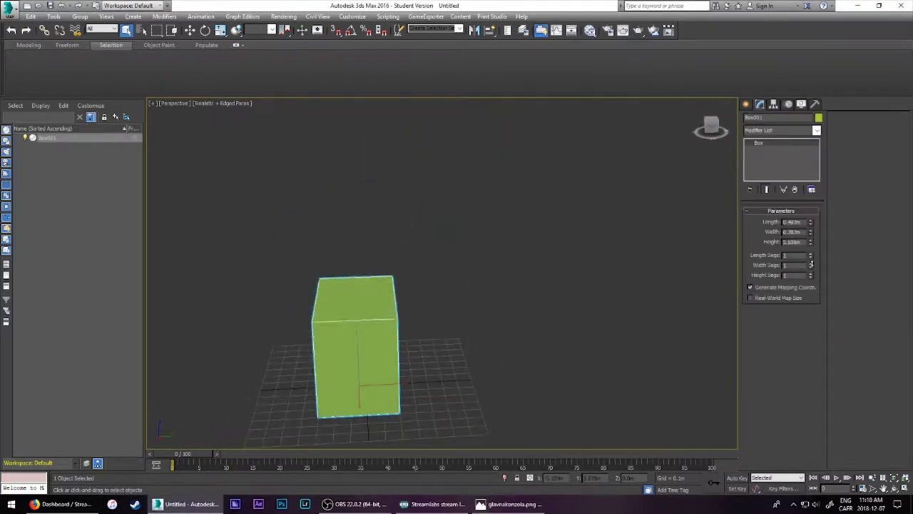
middle_click_drag(632, 290, 542, 299, "alt")
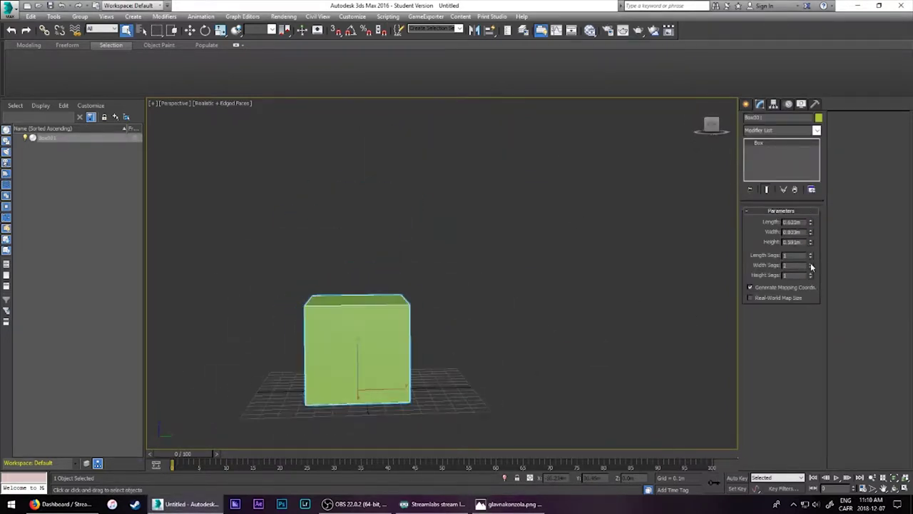
middle_click_drag(713, 335, 678, 388, "alt")
right_click(667, 212)
- Convert the box to Editable Poly and bevel its two top polygons forward
left_click(693, 321)
key("4")
left_click(376, 307)
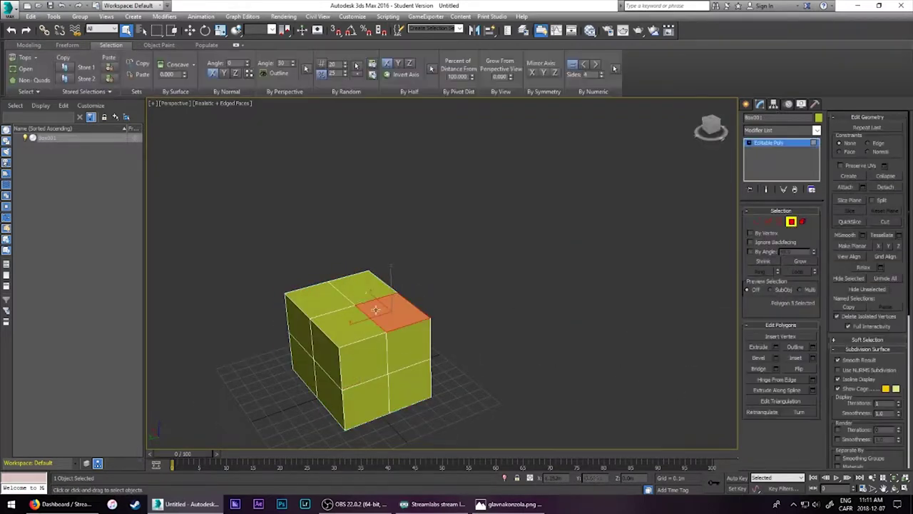
mouse_move(376, 311)
middle_mouse_down("alt")
mouse_move(362, 289)
mouse_move(459, 305)
middle_mouse_up("alt")
key("shift+ctrl+b")
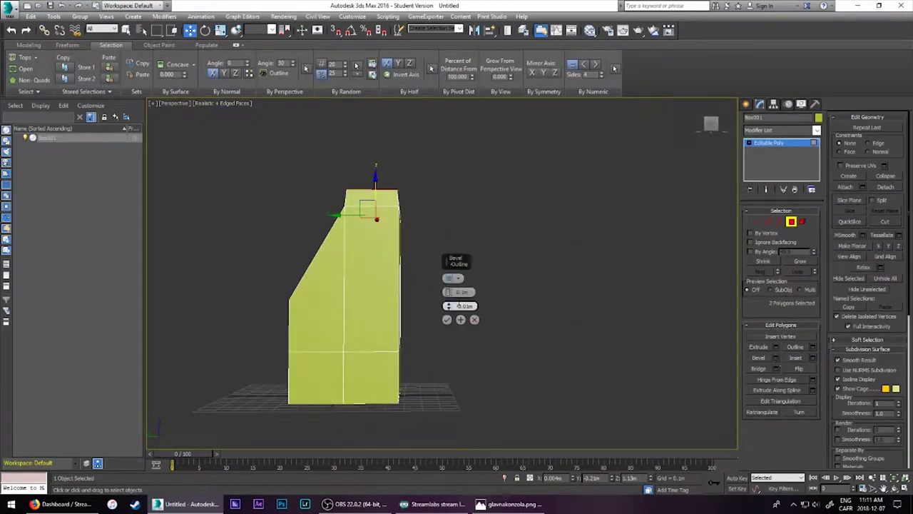
middle_click_drag(444, 194, 464, 236, "alt")
left_click(447, 319)
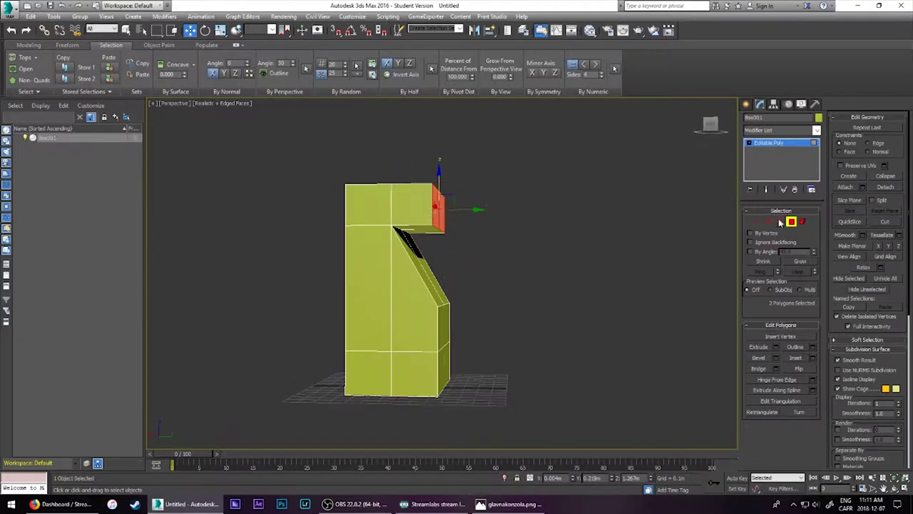
- From the Left view, move the selected edge loop to the right
key("l")
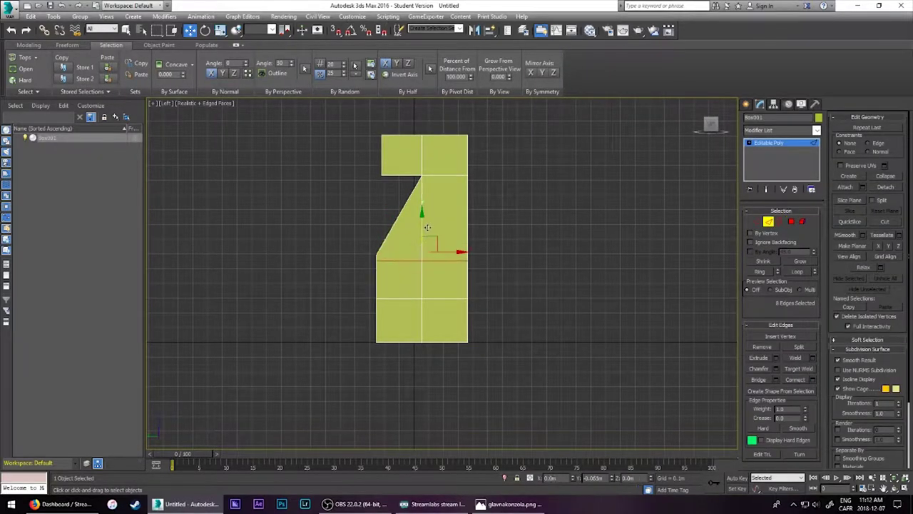
key("p")
mouse_move(468, 235)
middle_mouse_down("alt")
mouse_move(499, 214)
mouse_move(466, 233)
middle_mouse_up("alt")
- Chamfer the cabinet edges around the opened gap
key("l")
key("p")
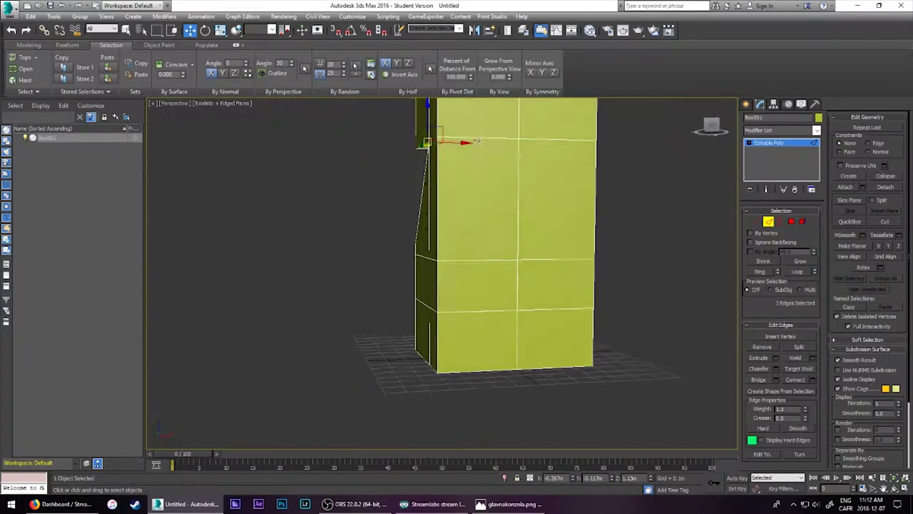
mouse_move(678, 185)
middle_mouse_down("alt")
mouse_move(712, 206)
mouse_move(711, 232)
mouse_move(540, 212)
mouse_move(564, 228)
middle_mouse_up("alt")
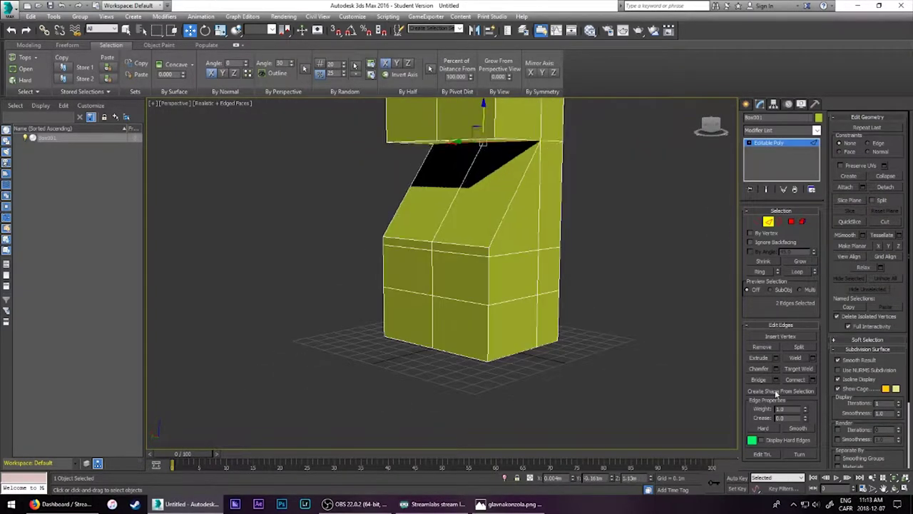
mouse_move(444, 250)
middle_mouse_down("alt")
mouse_move(496, 160)
mouse_move(577, 366)
mouse_move(561, 191)
middle_mouse_up("alt")
left_click(577, 366)
- Select and reposition the vertex at the chamfered corner
middle_click_drag(525, 158, 600, 241, "alt")
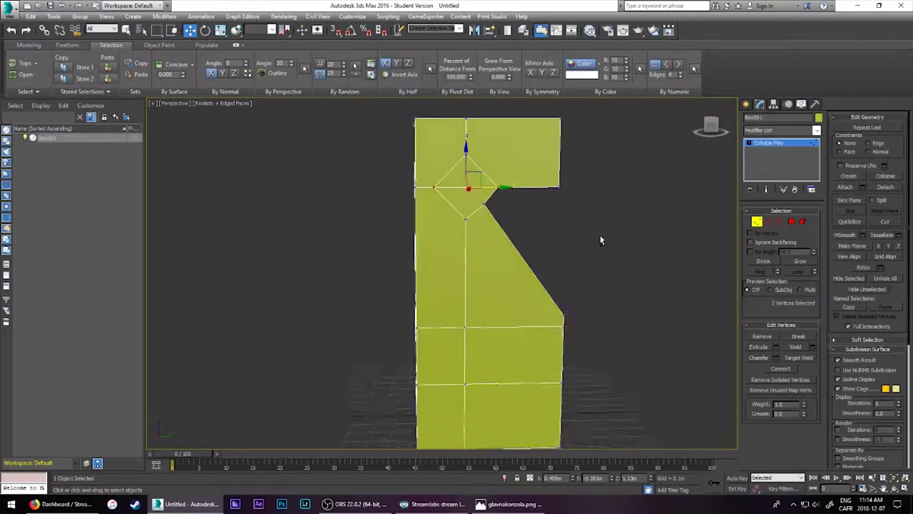
middle_click_drag(485, 216, 512, 169, "alt")
key("1")
middle_click_drag(621, 260, 564, 227, "alt")
scroll(558, 224, "up", 2)
left_click(544, 220)
- Insert a Swift Loop edge loop across the face and move it into place
key("2")
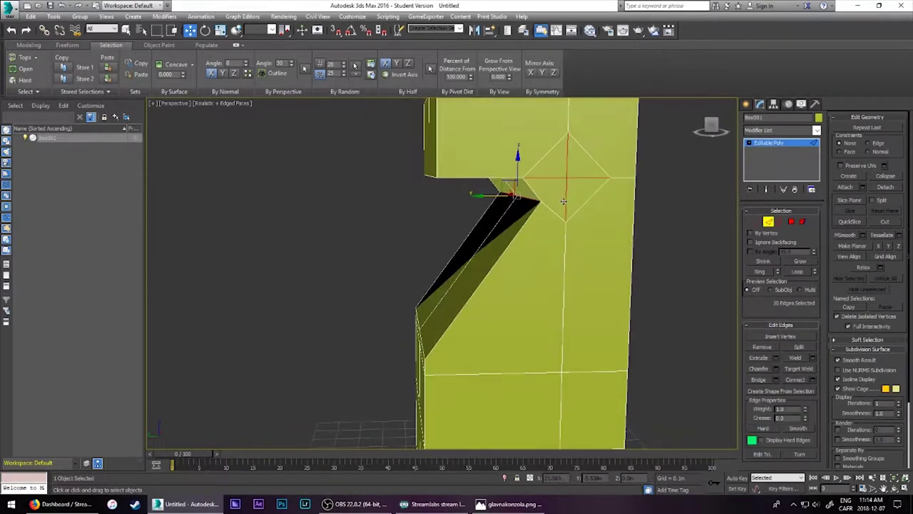
key("l")
key("p")
scroll(478, 209, "up", 2)
mouse_move(382, 394)
middle_mouse_down("alt")
mouse_move(477, 209)
mouse_move(432, 221)
mouse_move(614, 221)
middle_mouse_up("alt")
scroll(409, 202, "up", 3)
left_click(366, 223)
key("w")
scroll(521, 274, "up", 3)
middle_click_drag(520, 274, 612, 251)
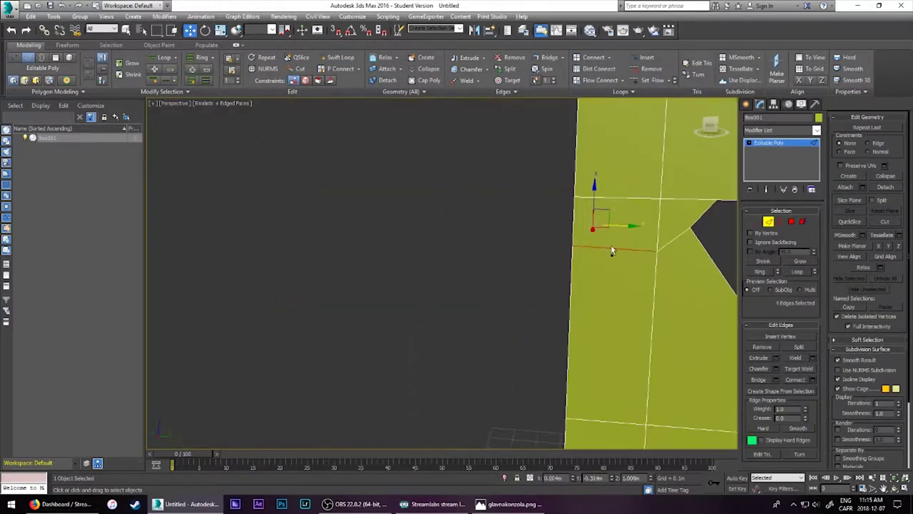
- Adjust the vertices and edges from the Left side view to form the screen recess
key("l")
key("1")
scroll(538, 204, "down", 3)
mouse_move(538, 204)
middle_mouse_down("alt")
mouse_move(269, 205)
mouse_move(347, 241)
middle_mouse_up("alt")
key("2")
key("l")
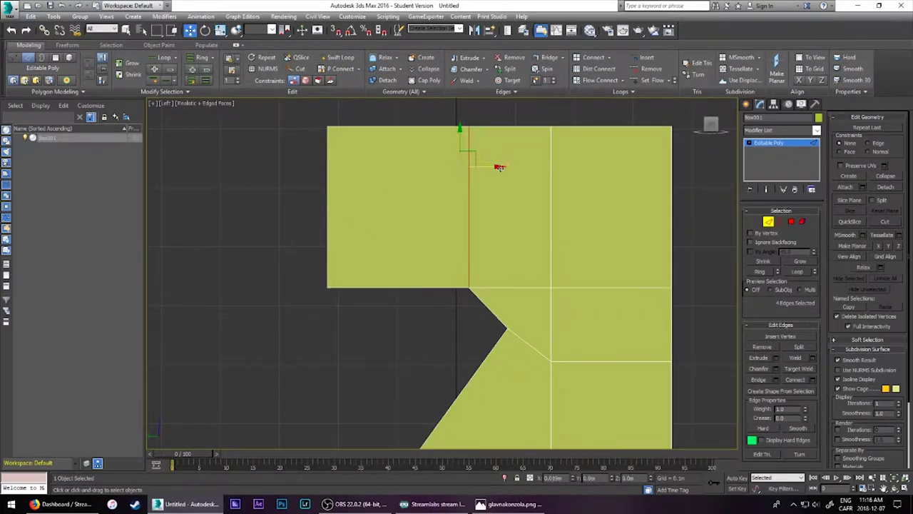
key("p")
key("4")
- Move two head vertices so the head slopes downward
mouse_move(688, 221)
middle_mouse_down("alt")
mouse_move(755, 223)
mouse_move(428, 286)
middle_mouse_up("alt")
left_click(756, 221)
left_click(397, 322)
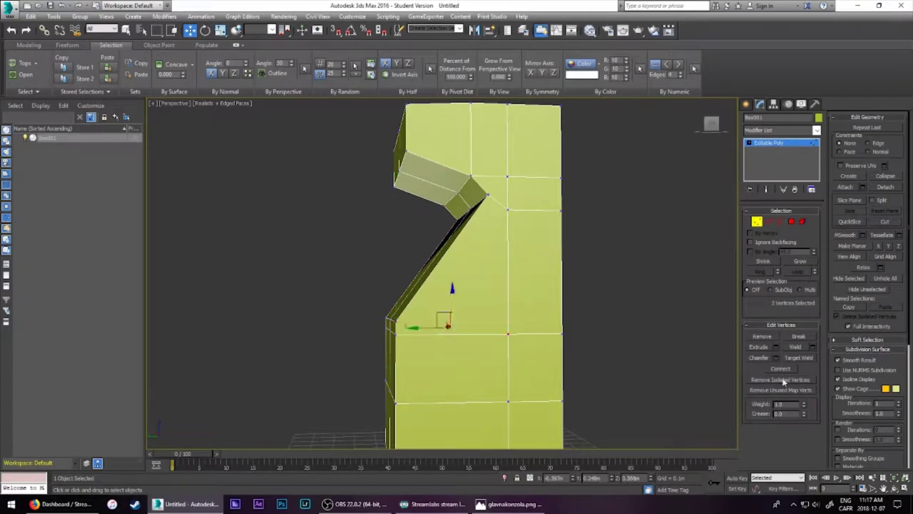
mouse_move(500, 336)
middle_mouse_down("alt")
mouse_move(437, 351)
mouse_move(240, 359)
mouse_move(459, 319)
mouse_move(711, 214)
middle_mouse_up("alt")
- Select the cabinet's right-side column of polygons
key("2")
key("4")
left_click_drag(481, 174, 385, 346)
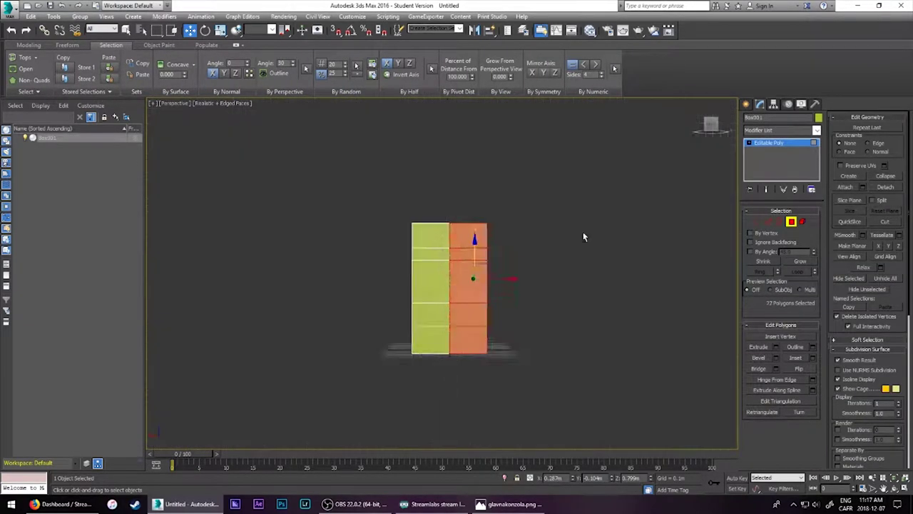
- Bevel the selected side faces and clone them as a separate element
mouse_move(584, 236)
middle_mouse_down("alt")
mouse_move(500, 285)
mouse_move(535, 271)
middle_mouse_up("alt")
scroll(500, 285, "down", 5)
scroll(428, 271, "up", 8)
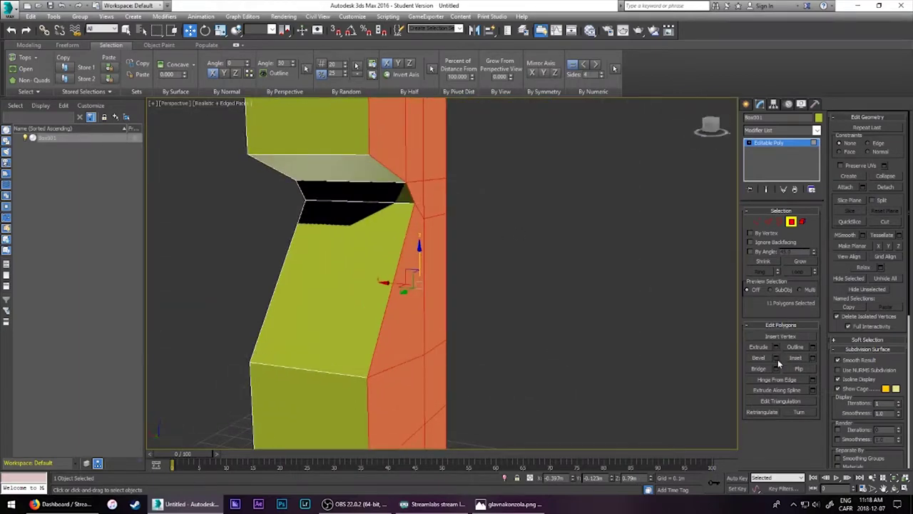
left_click(777, 358)
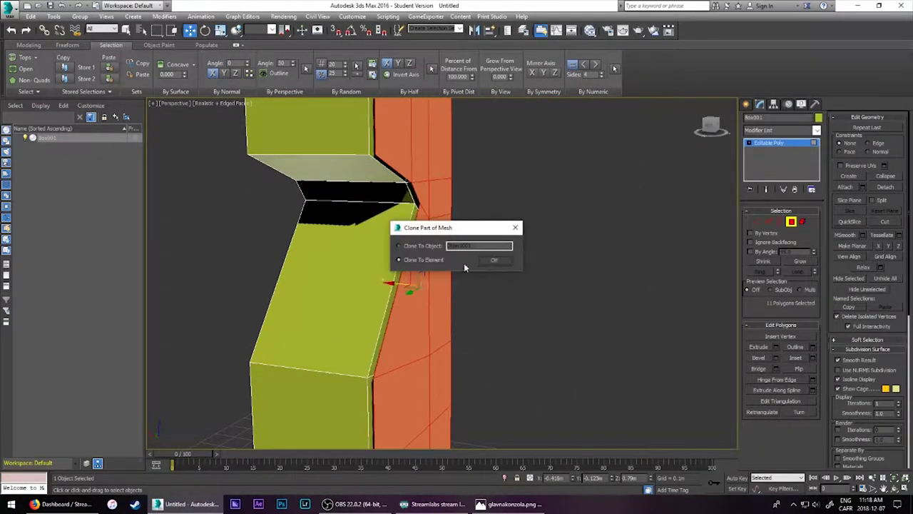
left_click(493, 260)
- Adjust the notch edges on the cabinet side
middle_click_drag(493, 264, 481, 245, "alt")
scroll(440, 281, "down", 1)
key("2")
scroll(483, 292, "up", 5)
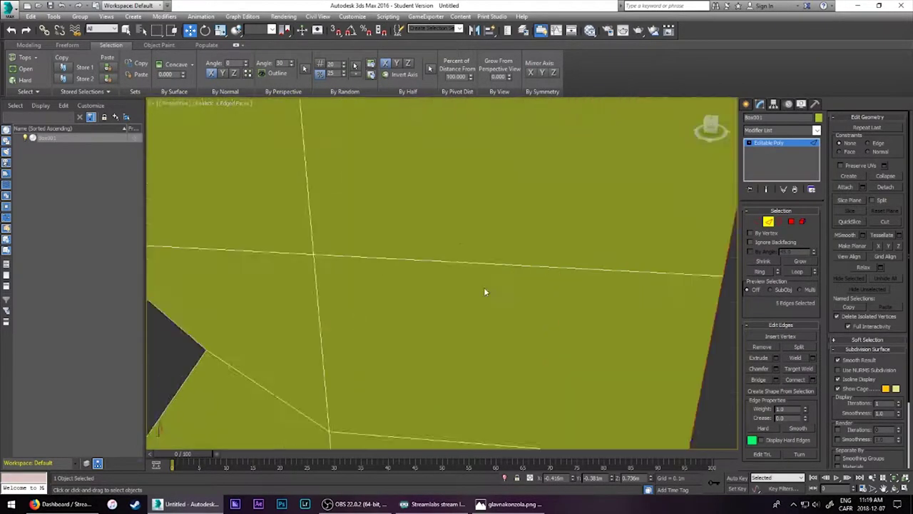
scroll(484, 291, "down", 3)
middle_click_drag(424, 284, 371, 321, "alt")
scroll(307, 406, "up", 3)
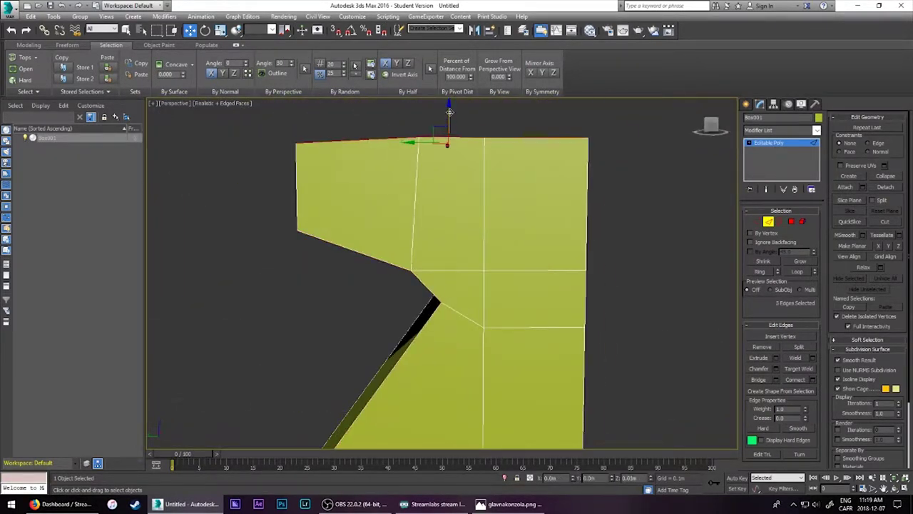
middle_click_drag(457, 257, 471, 237, "alt")
scroll(470, 237, "up", 3)
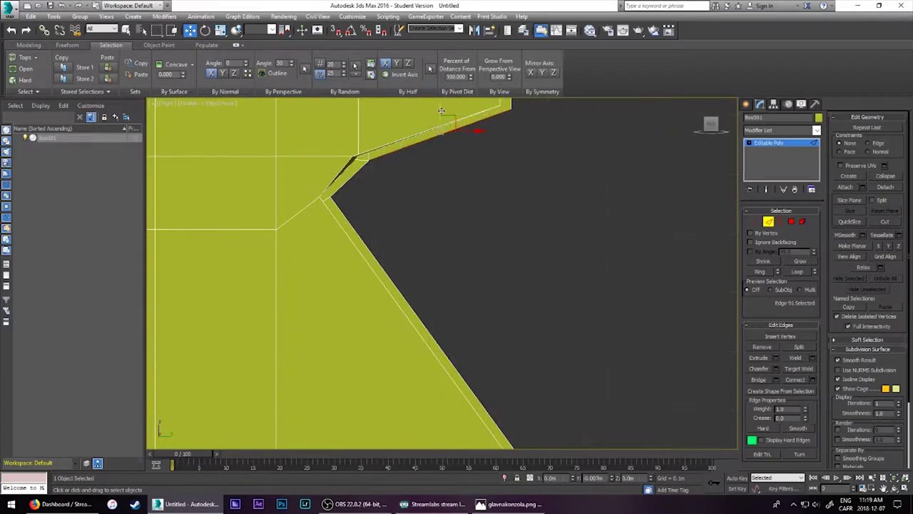
scroll(507, 173, "down", 3)
middle_click_drag(507, 173, 543, 214, "alt")
scroll(721, 231, "up", 3)
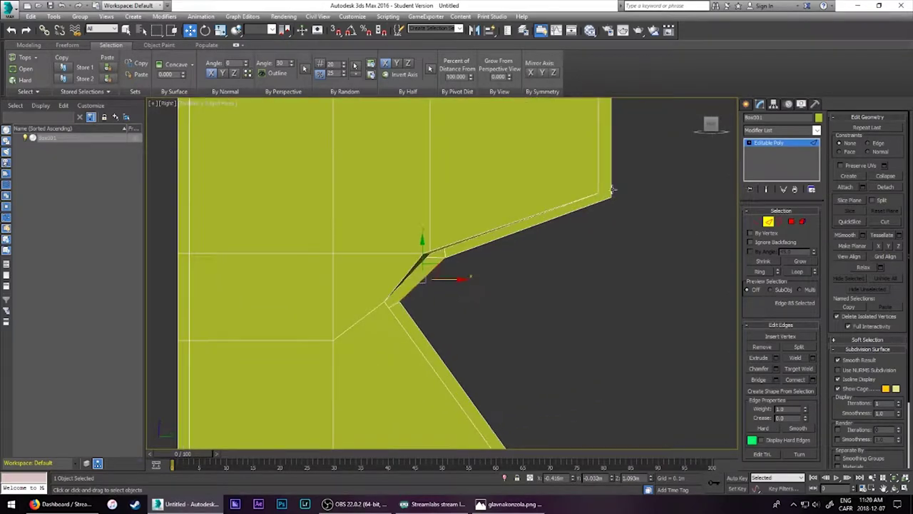
key("p")
- Select the copied panel's border and bevel it 0.013m high with a 0.004m outline
key("4")
mouse_move(530, 293)
middle_mouse_down("alt")
mouse_move(542, 271)
mouse_move(499, 271)
middle_mouse_up("alt")
left_click(508, 220)
scroll(500, 271, "down", 4)
key("5")
scroll(417, 263, "up", 4)
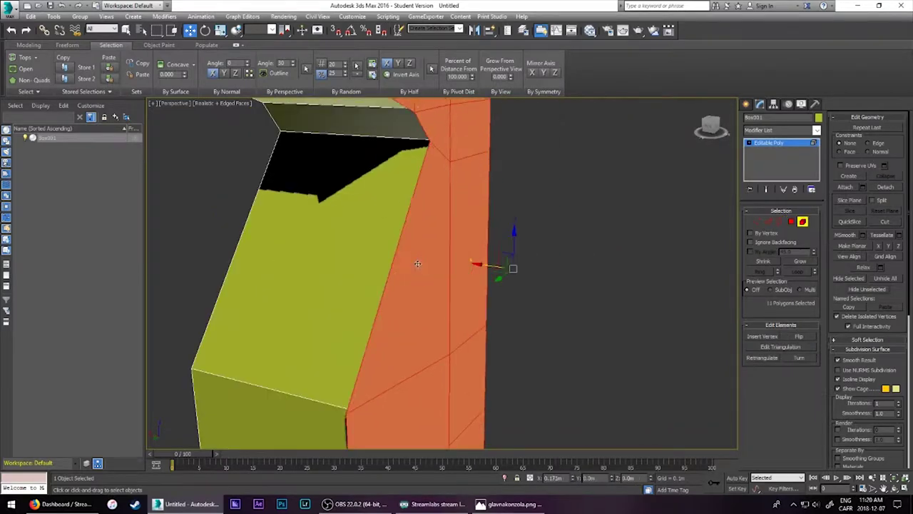
key("3")
mouse_move(417, 264)
middle_mouse_down("alt")
mouse_move(618, 299)
mouse_move(426, 251)
mouse_move(528, 341)
mouse_move(546, 161)
middle_mouse_up("alt")
key("2")
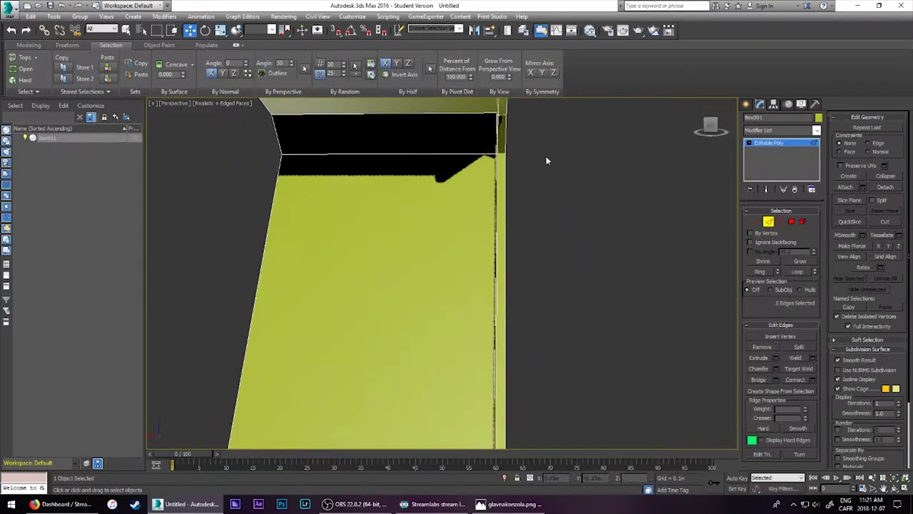
left_click(28, 44)
mouse_move(428, 286)
middle_mouse_down("alt")
mouse_move(499, 272)
mouse_move(571, 300)
middle_mouse_up("alt")
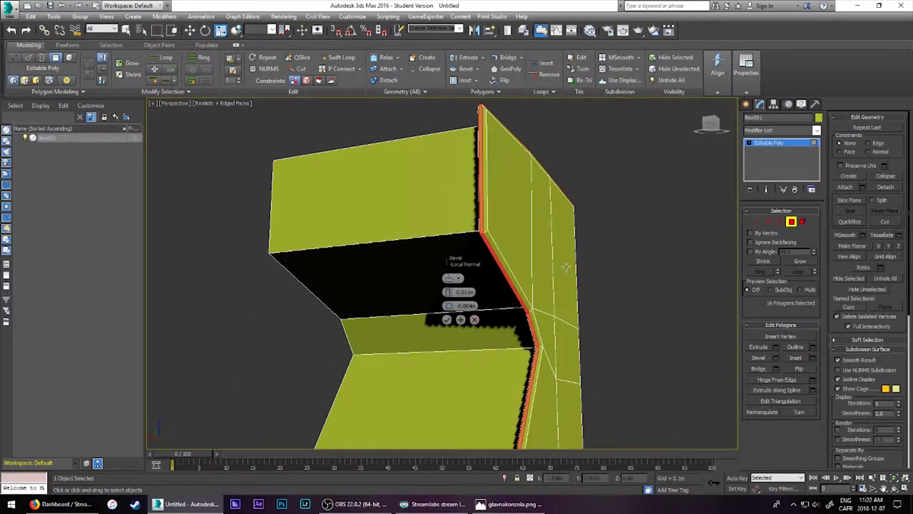
- Select the long edges running along the cabinet's top corner
middle_click_drag(566, 267, 713, 357, "alt")
key("2")
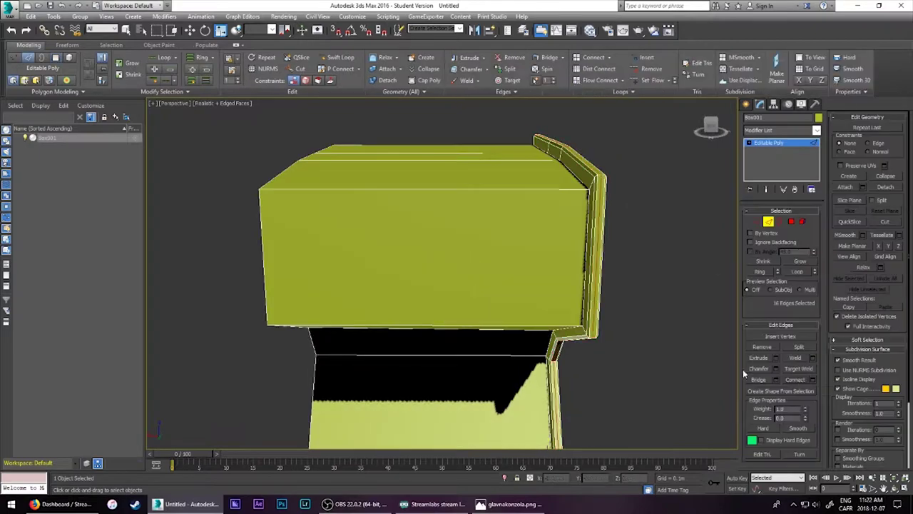
key("q")
mouse_move(499, 286)
middle_mouse_down("alt")
mouse_move(428, 250)
mouse_move(492, 150)
middle_mouse_up("alt")
left_click_drag(494, 148, 365, 193)
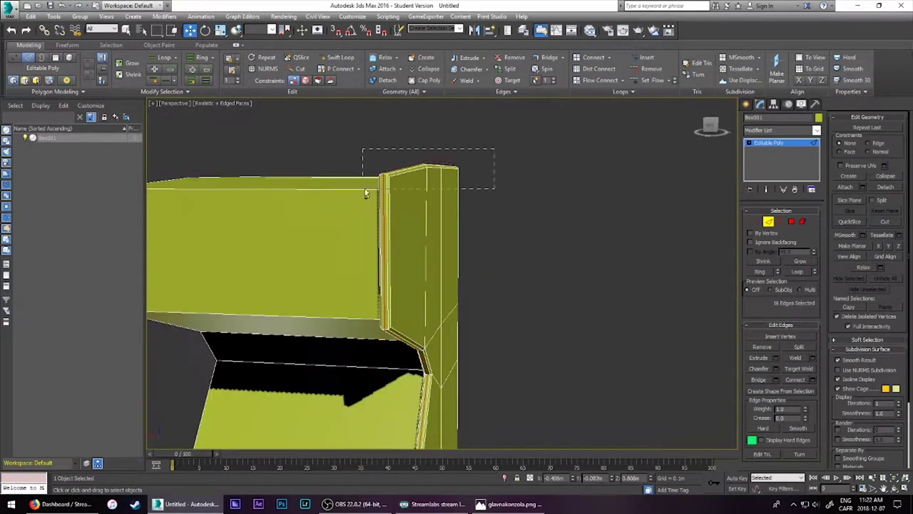
scroll(365, 193, "up", 5)
middle_click_drag(409, 238, 591, 249, "alt")
scroll(511, 207, "up", 1)
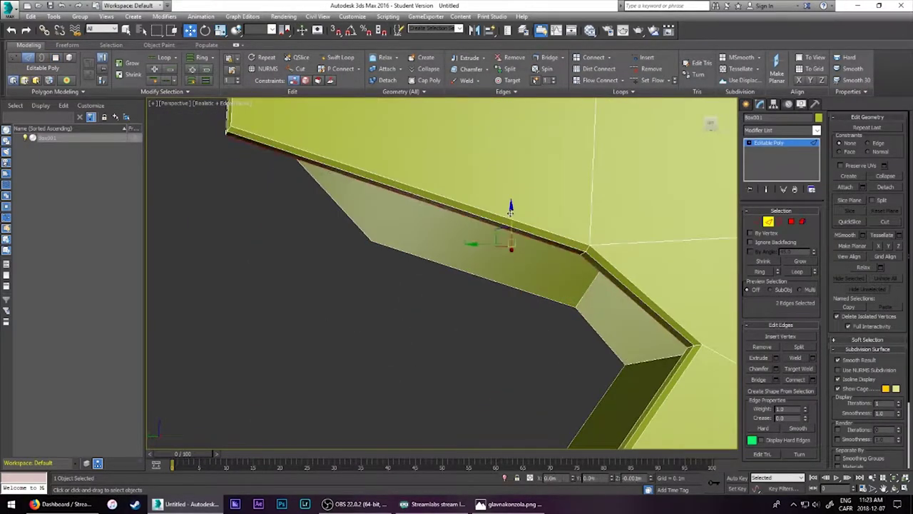
mouse_move(511, 207)
middle_mouse_down("alt")
mouse_move(516, 241)
mouse_move(602, 289)
middle_mouse_up("alt")
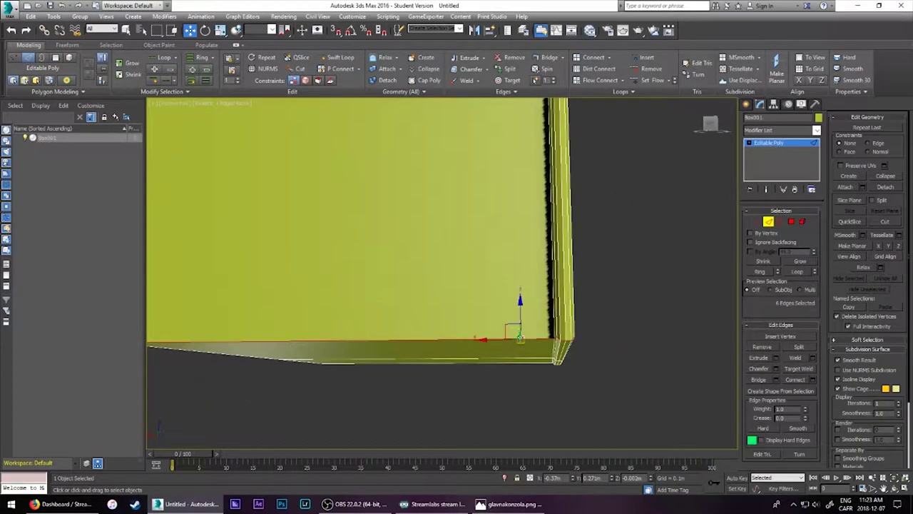
- Scale the selected edges from the Front view and inspect the top corner
key("r")
key("f")
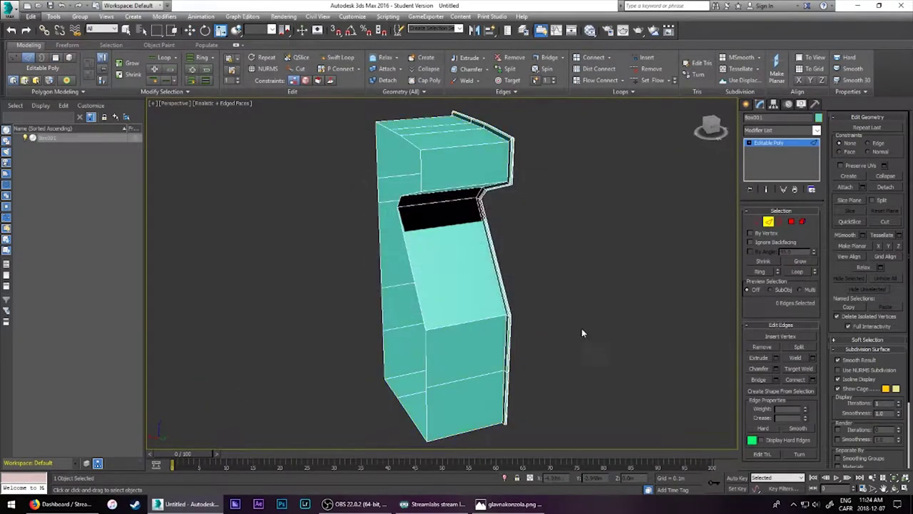
mouse_move(581, 328)
middle_mouse_down("alt")
mouse_move(549, 304)
mouse_move(510, 200)
middle_mouse_up("alt")
scroll(471, 200, "up", 5)
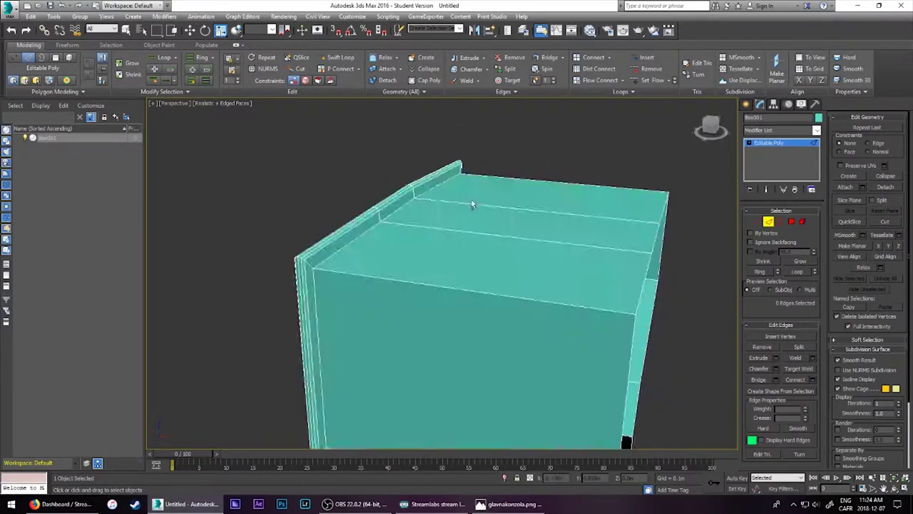
scroll(472, 200, "up", 2)
mouse_move(297, 257)
middle_mouse_down("alt")
mouse_move(302, 228)
mouse_move(231, 229)
middle_mouse_up("alt")
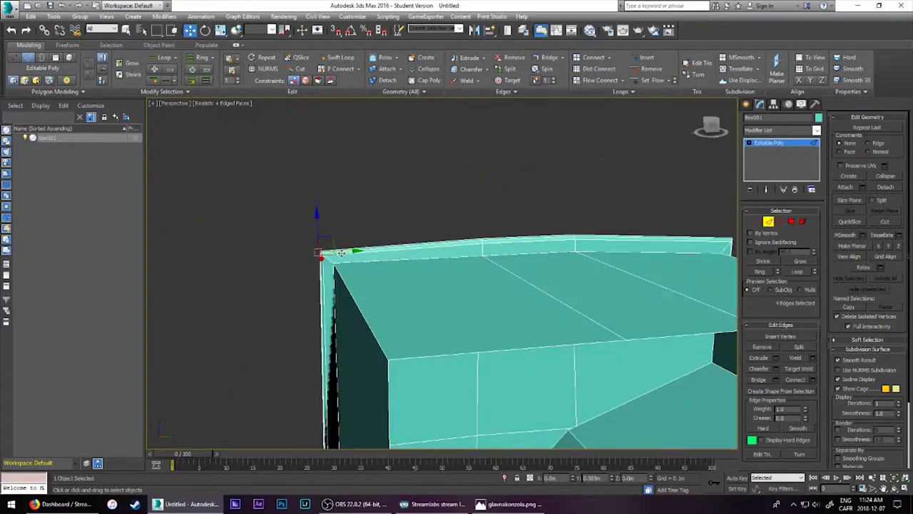
middle_click_drag(341, 253, 349, 335, "alt")
- Chamfer the top corner by 0.068m and select the chamfered corner vertices
left_click_drag(448, 292, 448, 294)
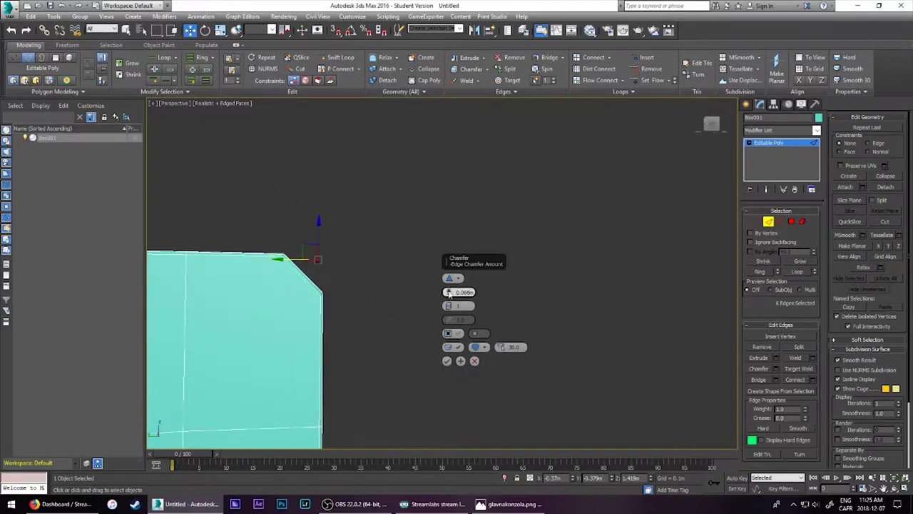
middle_click_drag(461, 365, 447, 366, "alt")
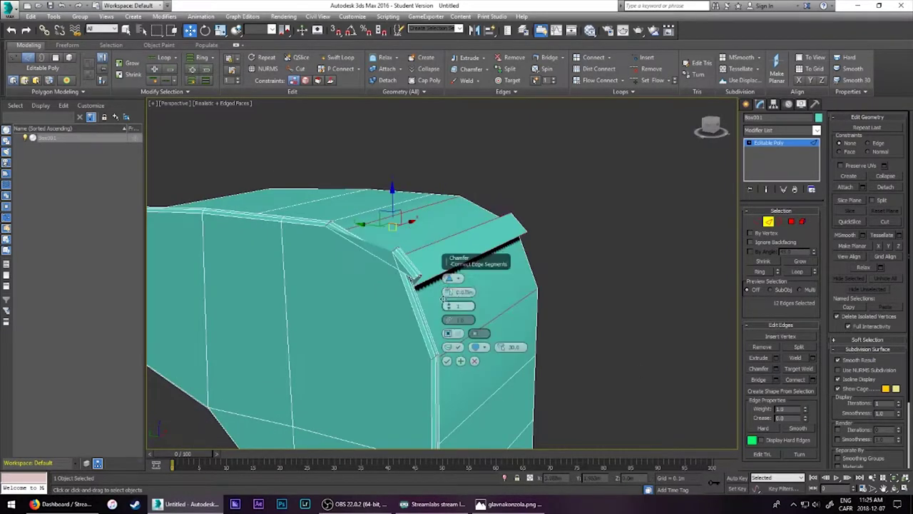
key("1")
mouse_move(448, 293)
middle_mouse_down("alt")
mouse_move(453, 177)
mouse_move(469, 184)
middle_mouse_up("alt")
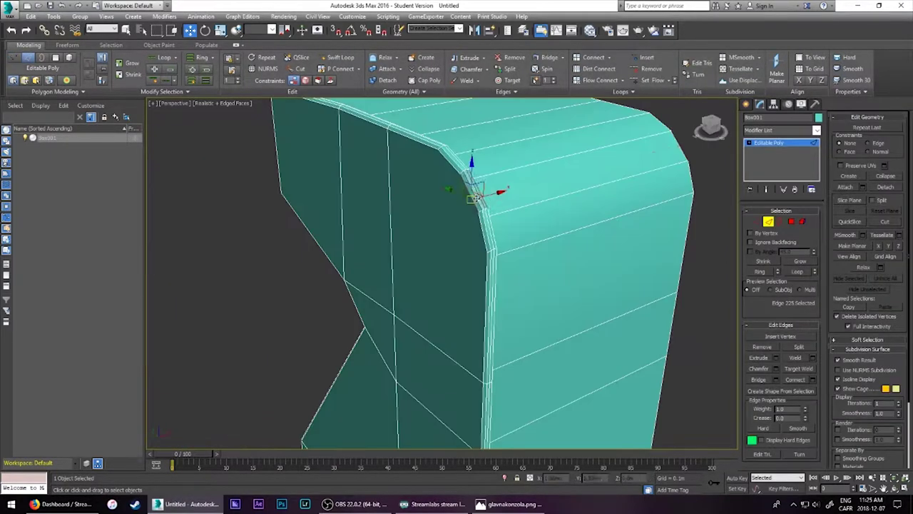
left_click_drag(435, 135, 484, 169)
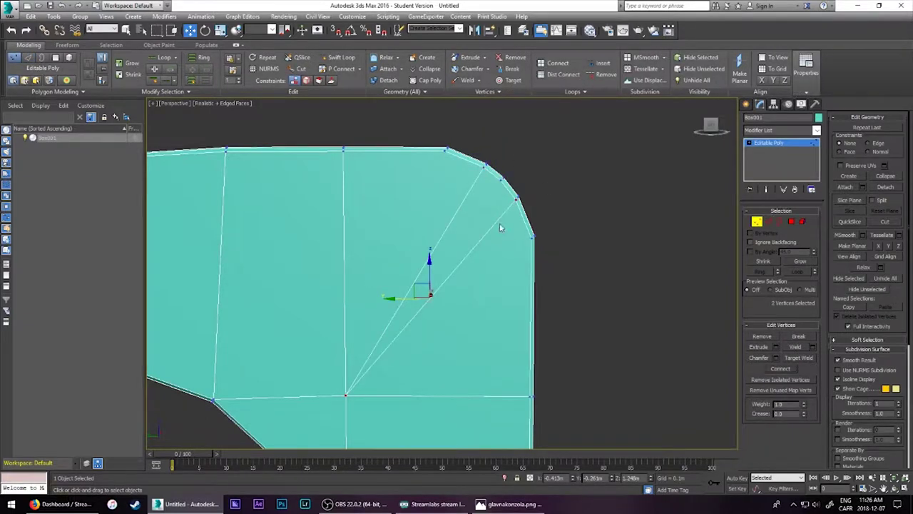
scroll(557, 185, "down", 5)
- Scale the rounded corner's edges in the Left view to refine its curve
key("2")
middle_click_drag(532, 240, 560, 250, "alt")
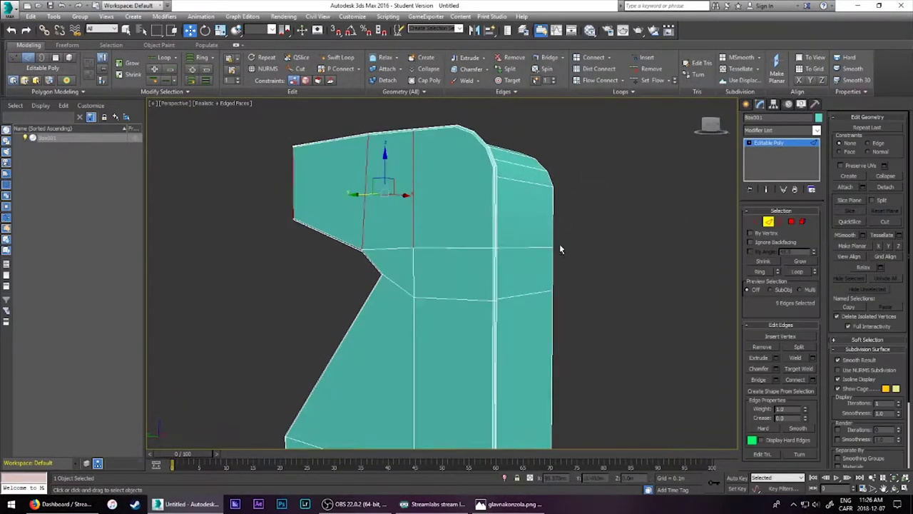
key("l")
key("r")
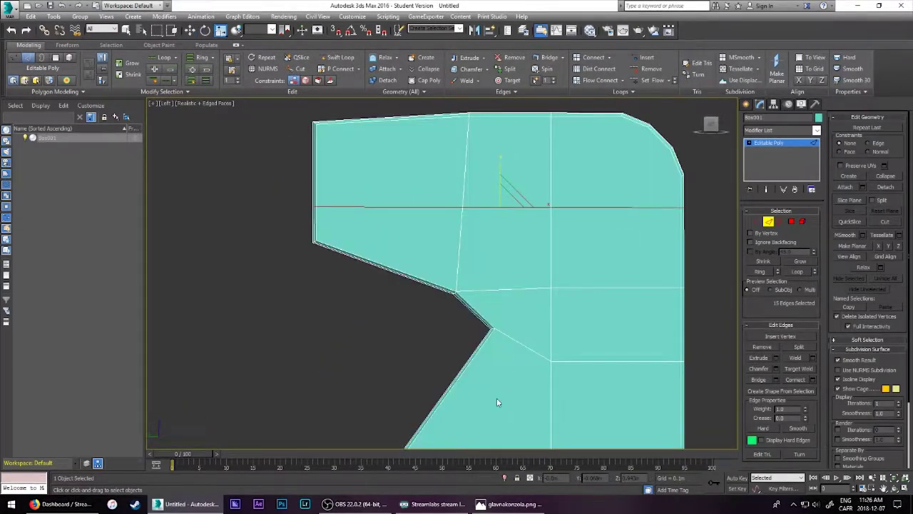
scroll(502, 174, "up", 2)
scroll(616, 287, "down", 4)
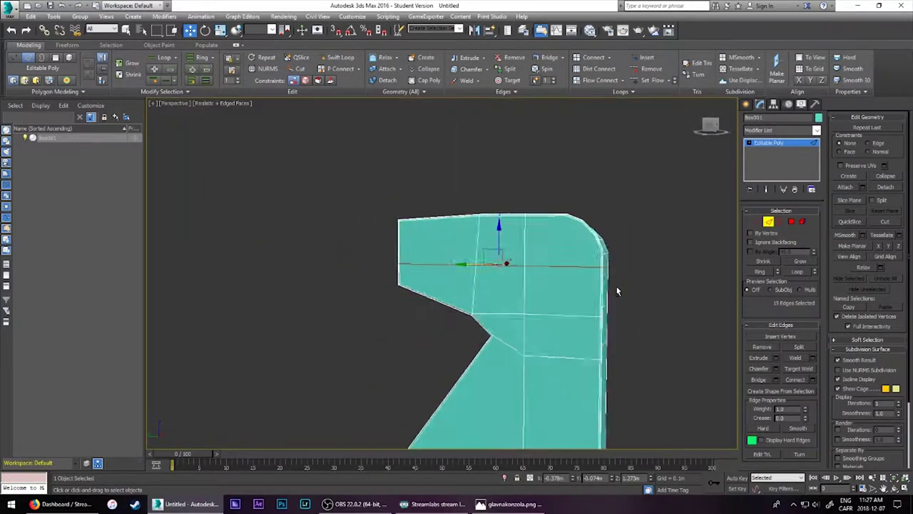
key("p")
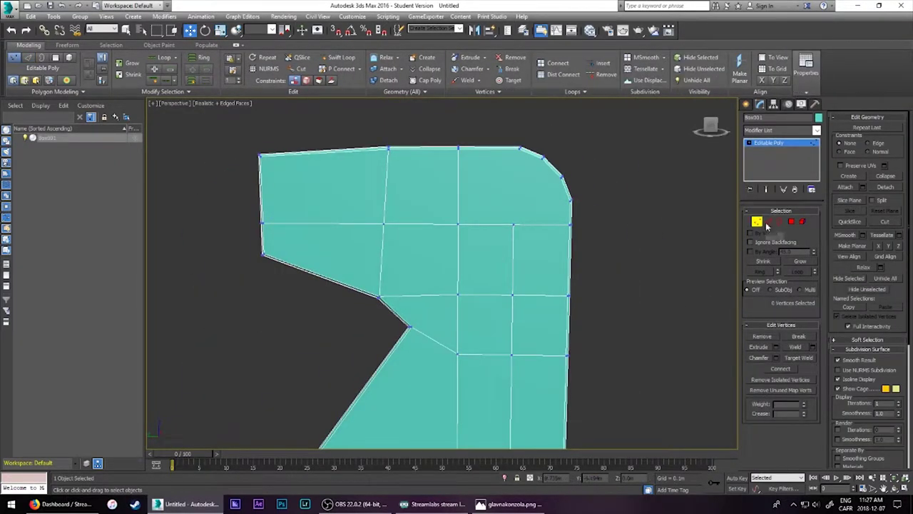
key("l")
left_click(221, 30)
key("p")
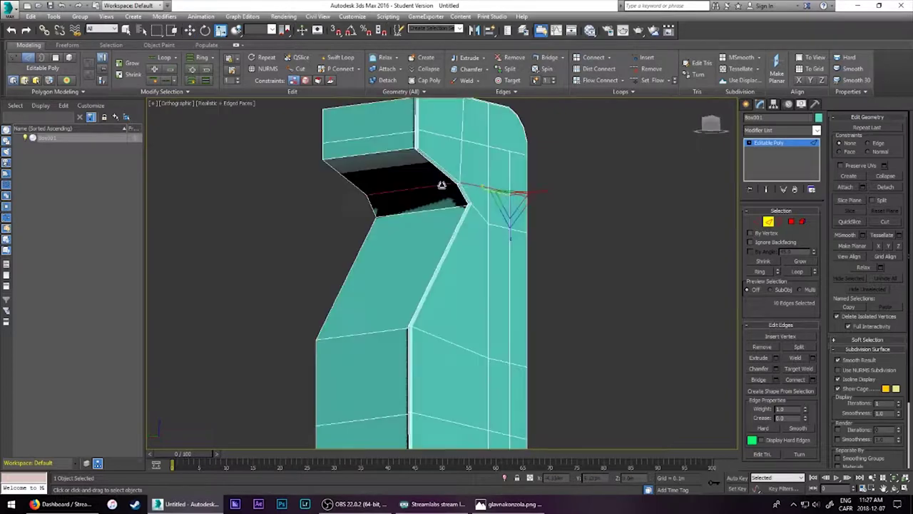
key("l")
middle_click_drag(500, 285, 605, 281, "alt")
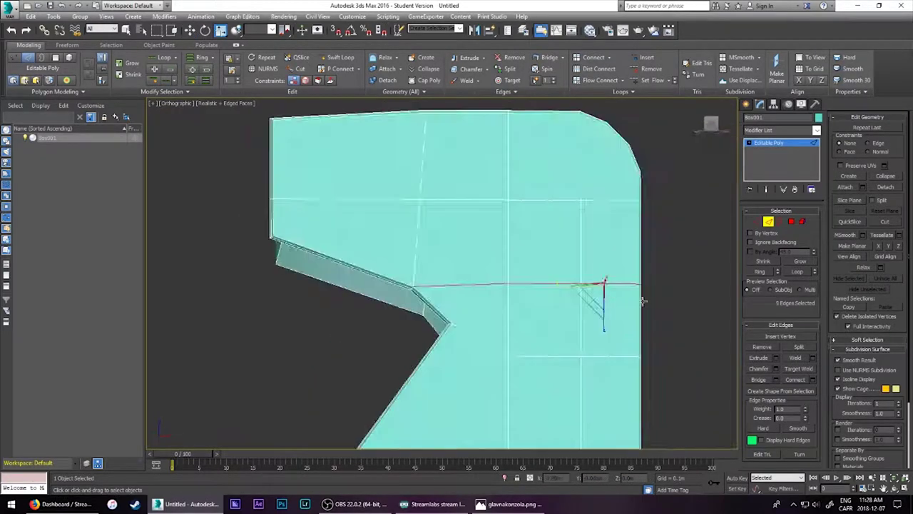
- Switch to Polygon mode and frame the cabinet's front face in the perspective view
key("p")
key("1")
key("q")
left_click(484, 278)
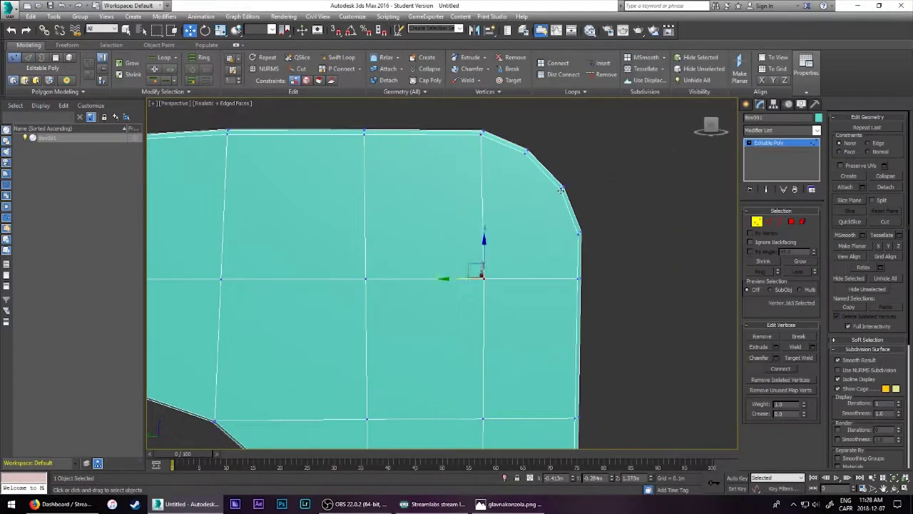
key("4")
key("z")
mouse_move(608, 291)
middle_mouse_down("alt")
mouse_move(571, 312)
mouse_move(663, 207)
middle_mouse_up("alt")
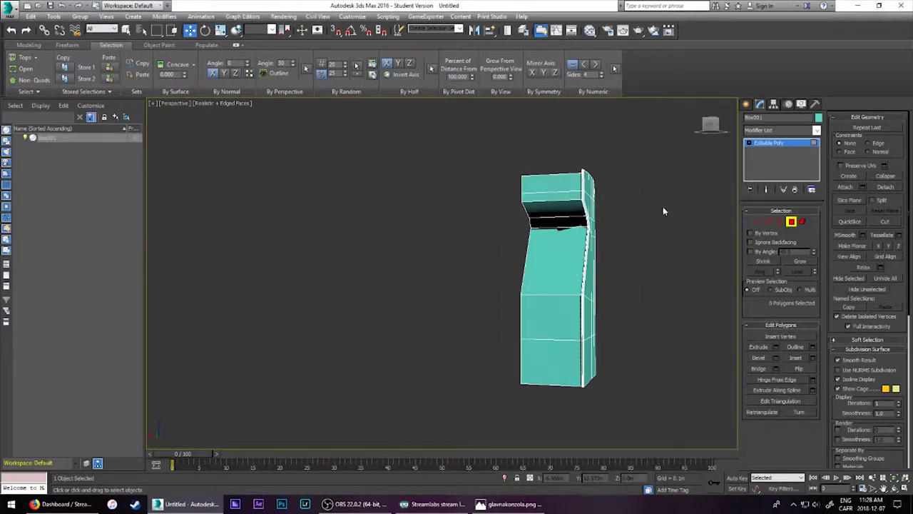
left_click(543, 293)
key("z")
- Select the band of faces above the screen and bevel it outward into an overhang
left_click(551, 224)
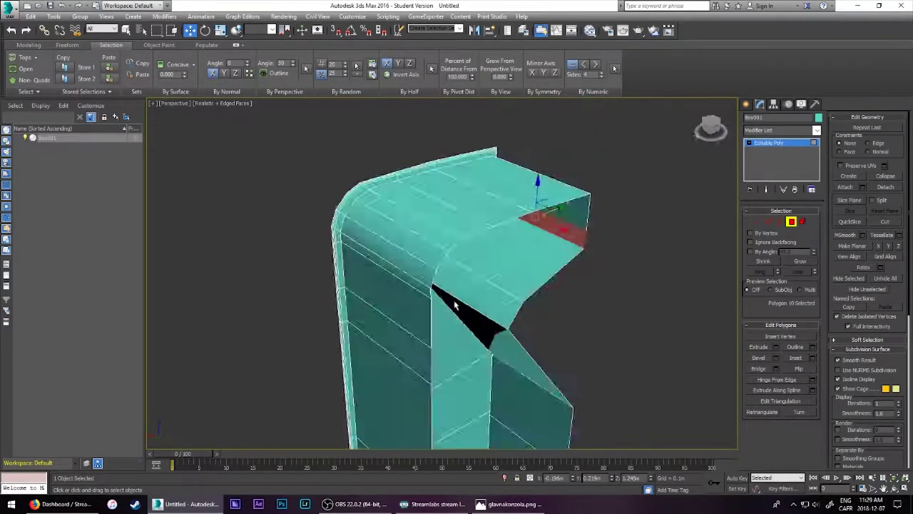
mouse_move(550, 224)
middle_mouse_down("alt")
mouse_move(638, 265)
mouse_move(770, 224)
middle_mouse_up("alt")
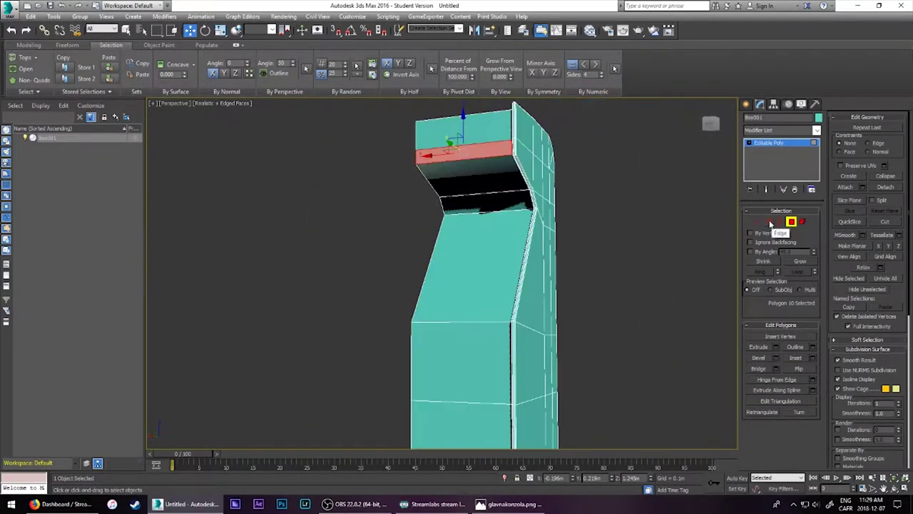
left_click(446, 360)
key("4")
left_click(457, 321)
key("z")
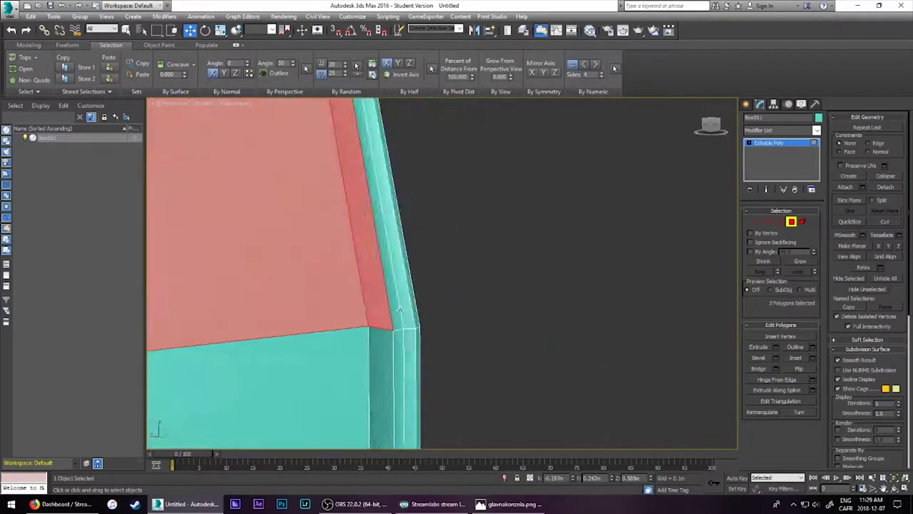
middle_click_drag(456, 321, 499, 249, "alt")
left_click(812, 358)
mouse_move(449, 282)
middle_mouse_down("alt")
mouse_move(313, 218)
mouse_move(406, 237)
middle_mouse_up("alt")
- Inspect the overhang's edges, then select its bottom face from below
key("2")
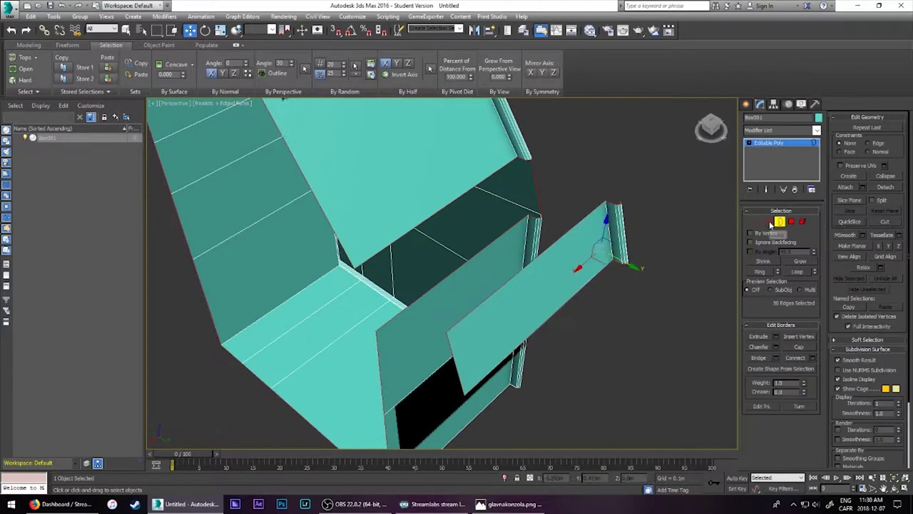
left_click(769, 222)
middle_click_drag(499, 271, 457, 236, "alt")
left_click_drag(336, 120, 497, 173)
scroll(504, 241, "up", 5)
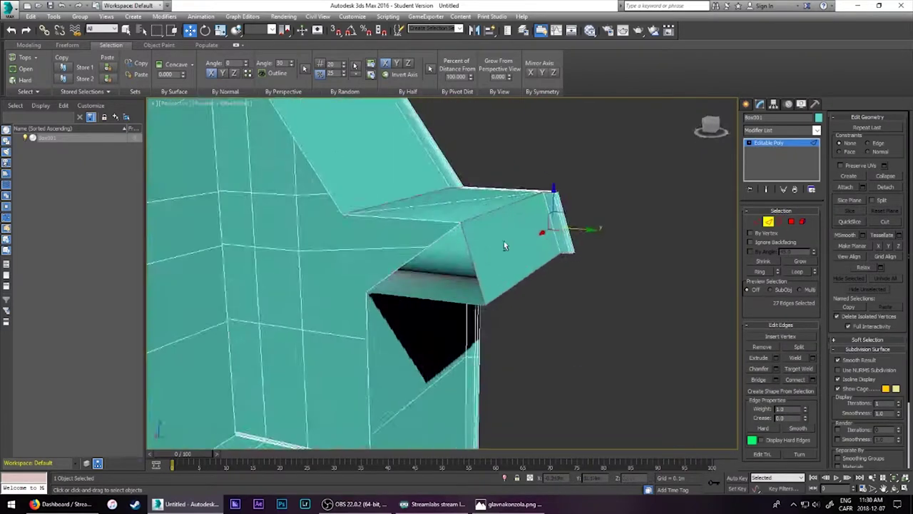
key("4")
left_click(471, 285)
mouse_move(471, 286)
middle_mouse_down("alt")
mouse_move(464, 342)
mouse_move(525, 209)
mouse_move(715, 244)
mouse_move(533, 310)
mouse_move(560, 261)
middle_mouse_up("alt")
left_click(464, 350)
- Check the overhang from a front-top view and pick Target Weld for the corner gap
key("2")
scroll(560, 261, "up", 3)
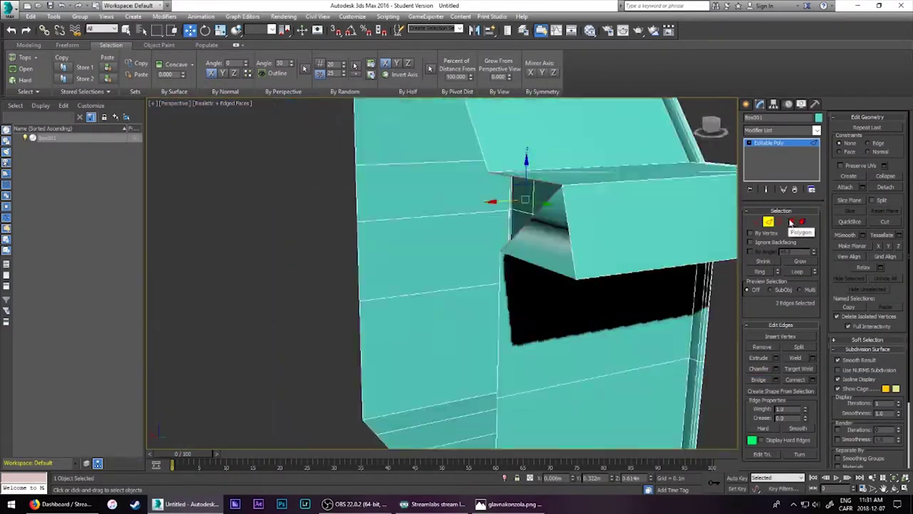
left_click(790, 223)
scroll(614, 271, "down", 3)
middle_click_drag(614, 271, 615, 258, "alt")
left_click(516, 224)
mouse_move(516, 224)
middle_mouse_down("alt")
mouse_move(628, 332)
mouse_move(686, 298)
mouse_move(632, 281)
mouse_move(419, 358)
mouse_move(642, 376)
mouse_move(413, 357)
mouse_move(473, 389)
mouse_move(830, 188)
middle_mouse_up("alt")
key("2")
key("4")
left_click(797, 372)
mouse_move(798, 372)
middle_mouse_down("alt")
mouse_move(593, 333)
mouse_move(432, 285)
mouse_move(406, 287)
mouse_move(483, 298)
middle_mouse_up("alt")
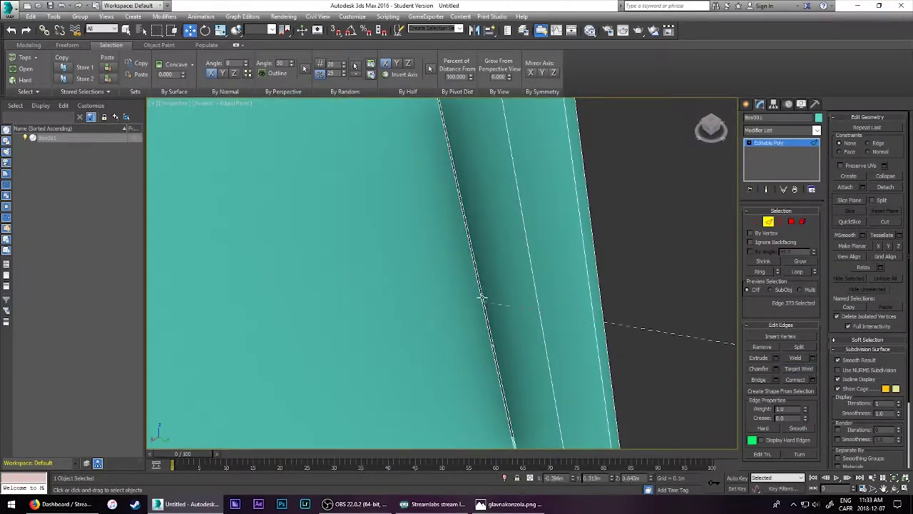
- Target Weld the open edges at both overhang corners to close the gaps
left_click(482, 298)
left_click(797, 372)
middle_click_drag(797, 372, 589, 246, "alt")
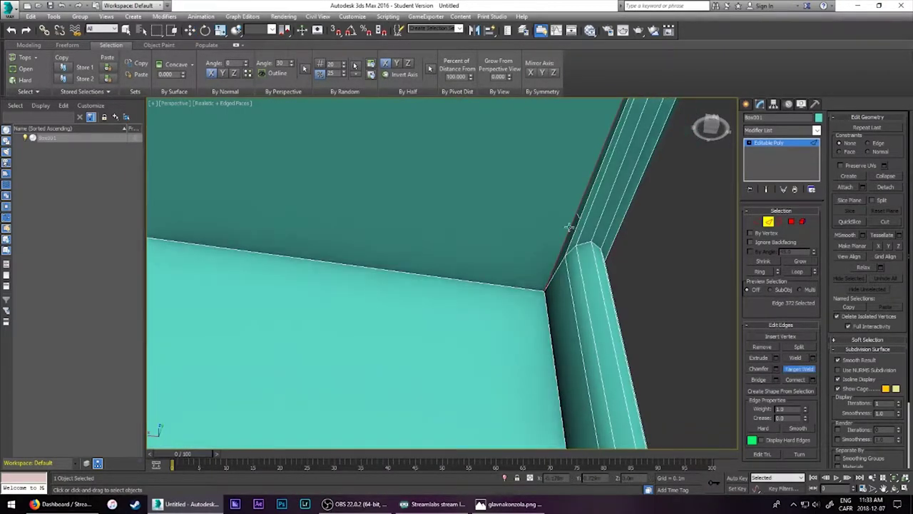
left_click(798, 369)
mouse_move(798, 369)
middle_mouse_down("alt")
mouse_move(607, 251)
mouse_move(622, 332)
mouse_move(733, 198)
middle_mouse_up("alt")
key("4")
key("2")
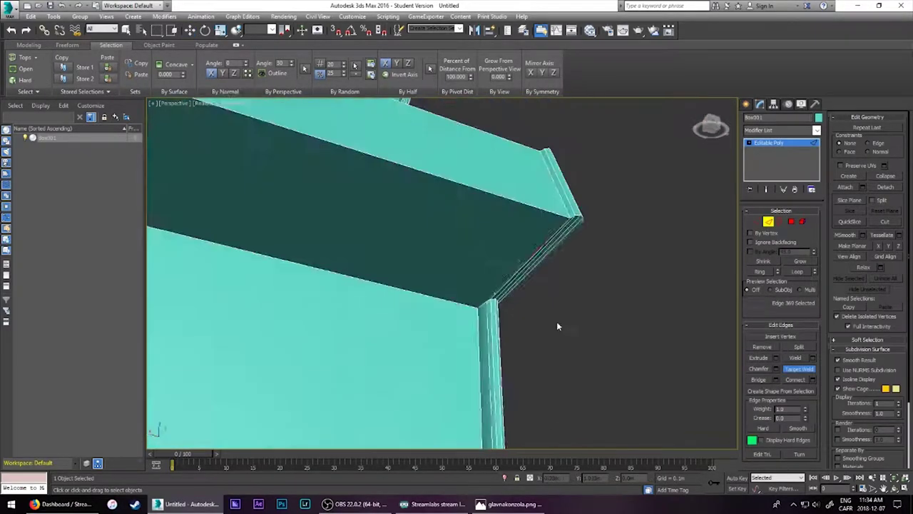
left_click(791, 221)
mouse_move(792, 221)
middle_mouse_down("alt")
mouse_move(509, 243)
mouse_move(507, 235)
mouse_move(510, 361)
mouse_move(569, 221)
mouse_move(563, 230)
mouse_move(640, 286)
mouse_move(577, 292)
mouse_move(534, 171)
mouse_move(621, 173)
mouse_move(645, 306)
mouse_move(559, 303)
middle_mouse_up("alt")
scroll(563, 230, "up", 3)
- Select an outer cabinet face and zoom around the checker-patterned unwrapped model
left_click(559, 303)
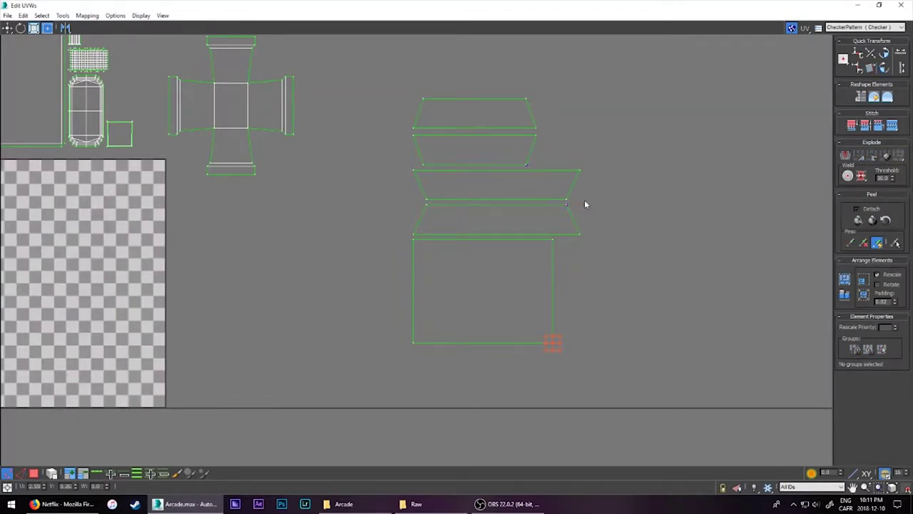
scroll(453, 362, "up", 10)
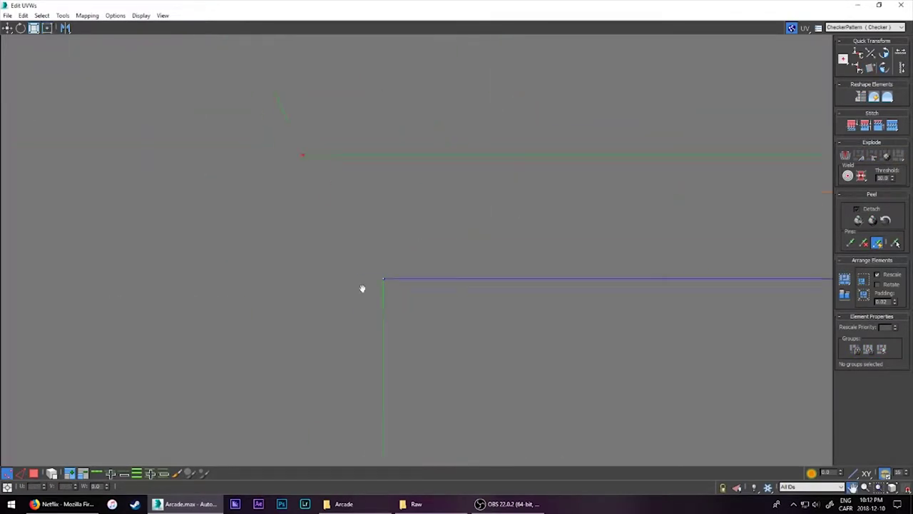
scroll(338, 239, "down", 10)
scroll(376, 326, "up", 2)
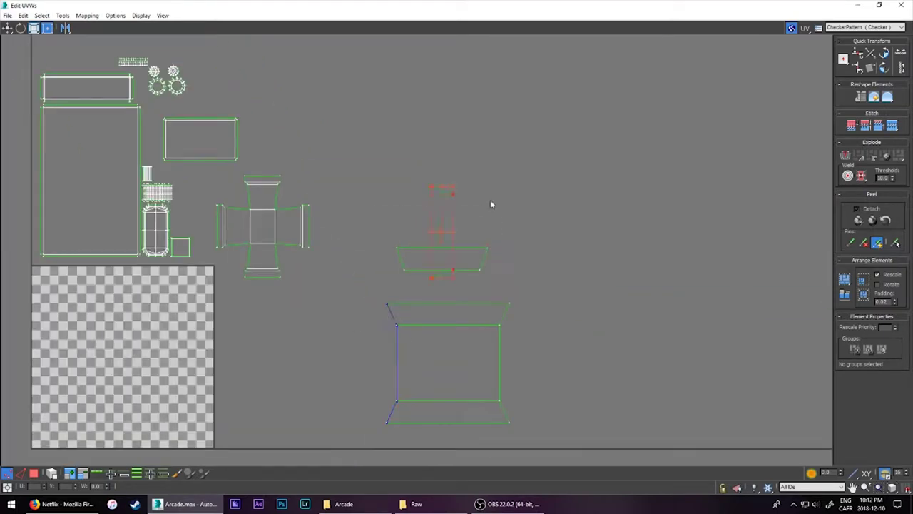
scroll(490, 200, "up", 10)
scroll(409, 292, "down", 8)
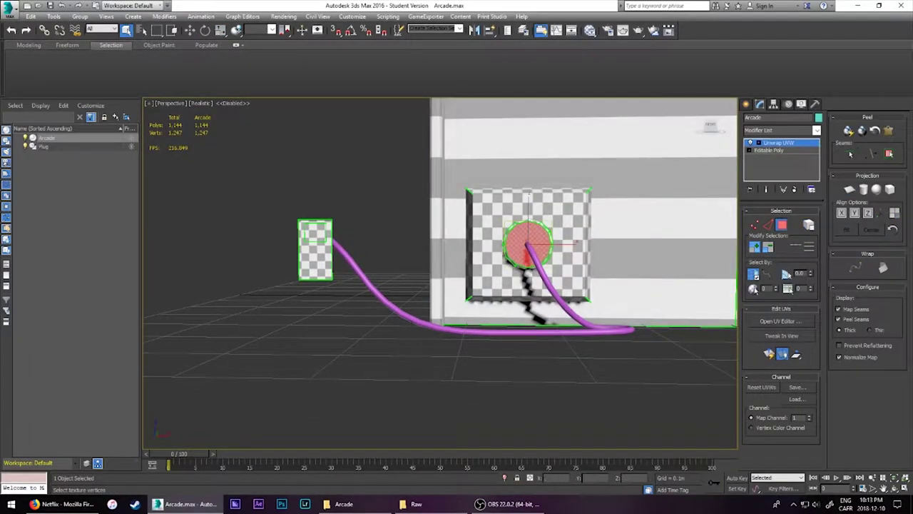
- Open the UV editor and select the round button's faces to show its disc and strip islands
left_click(781, 321)
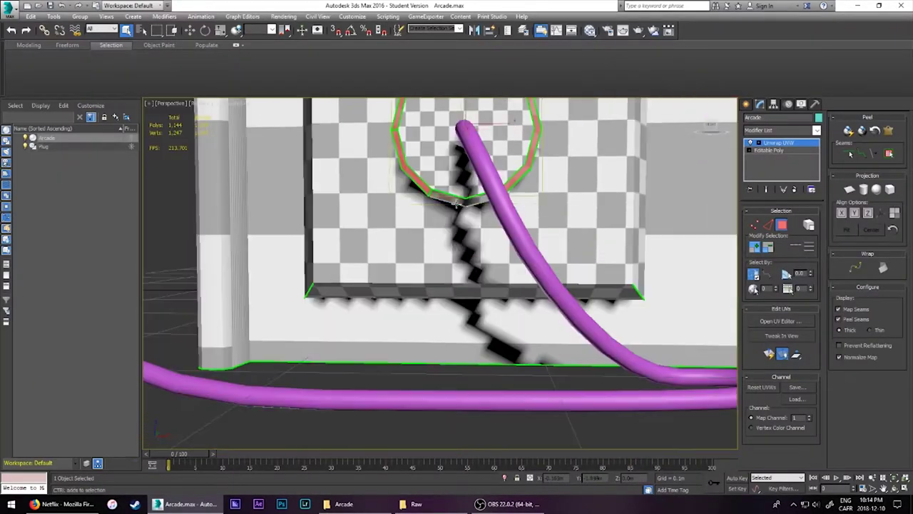
left_click(470, 179)
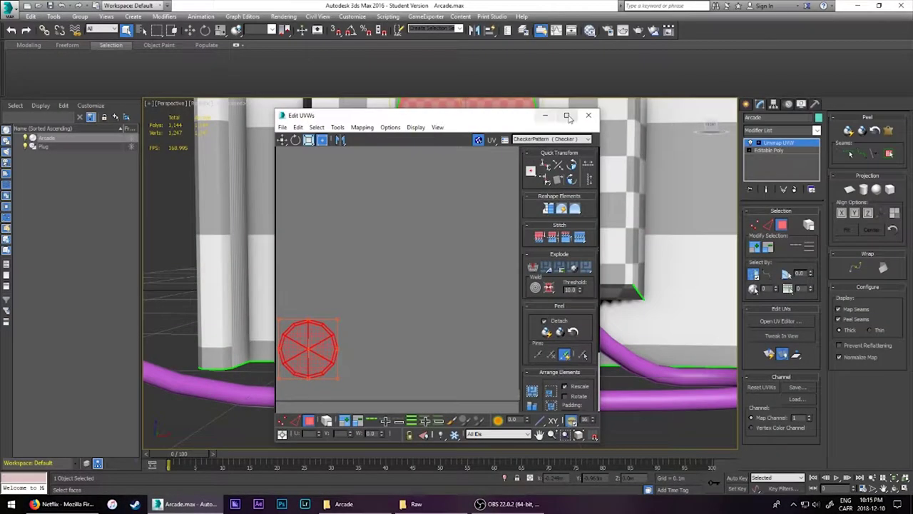
scroll(326, 310, "up", 2)
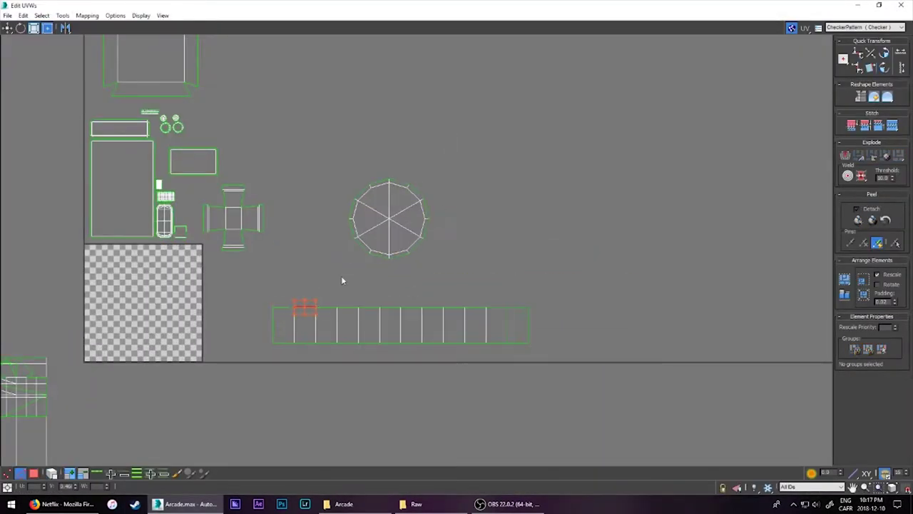
- In vertex mode, move and rotate the circular UV piece onto the strip's top edge
key("1")
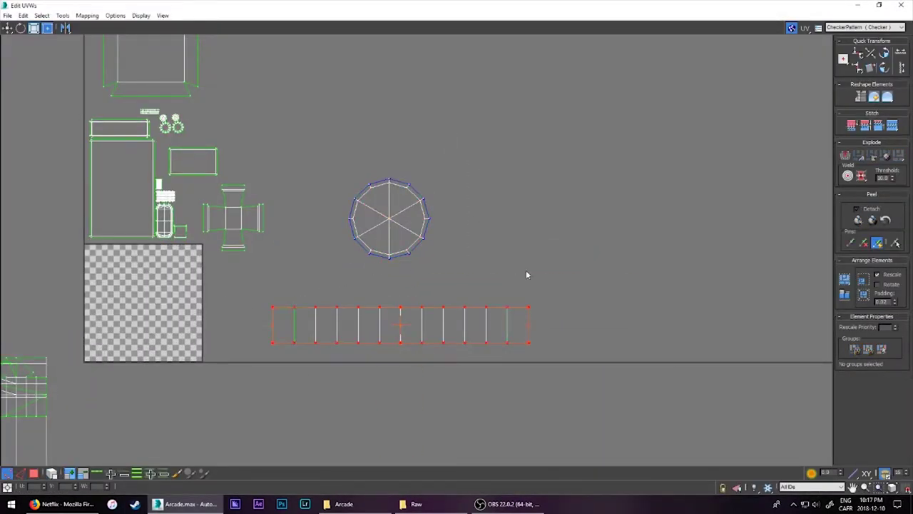
mouse_move(379, 223)
left_mouse_down()
mouse_move(314, 261)
mouse_move(404, 251)
left_mouse_up()
scroll(293, 287, "up", 2)
left_click_drag(345, 268, 353, 279)
scroll(346, 313, "up", 5)
left_click_drag(316, 322, 321, 326)
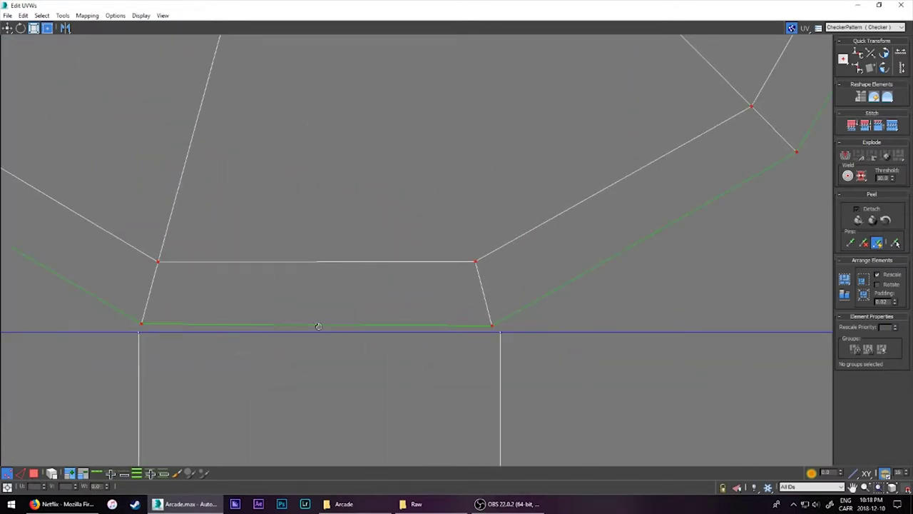
scroll(450, 321, "down", 2)
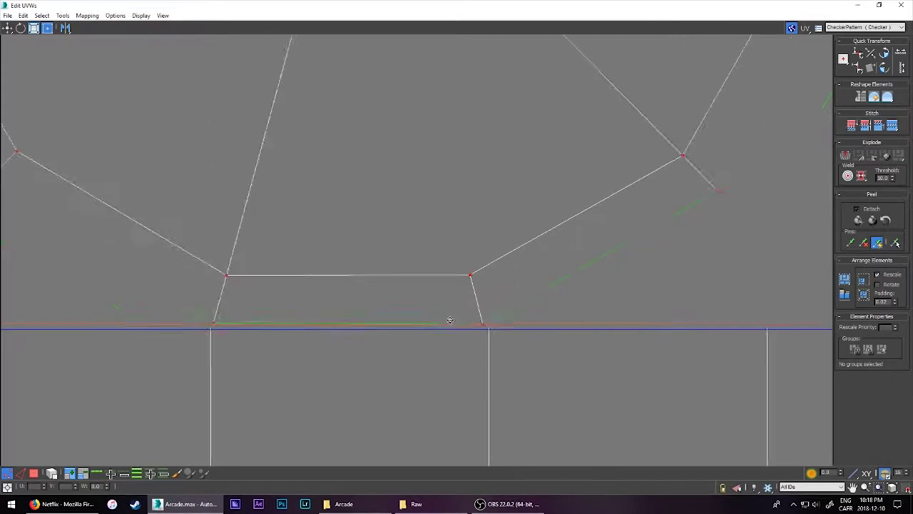
scroll(391, 257, "down", 5)
scroll(396, 235, "up", 6)
- Stitch the circle to the strip, select the joined piece and restore down the editor
left_click(862, 177)
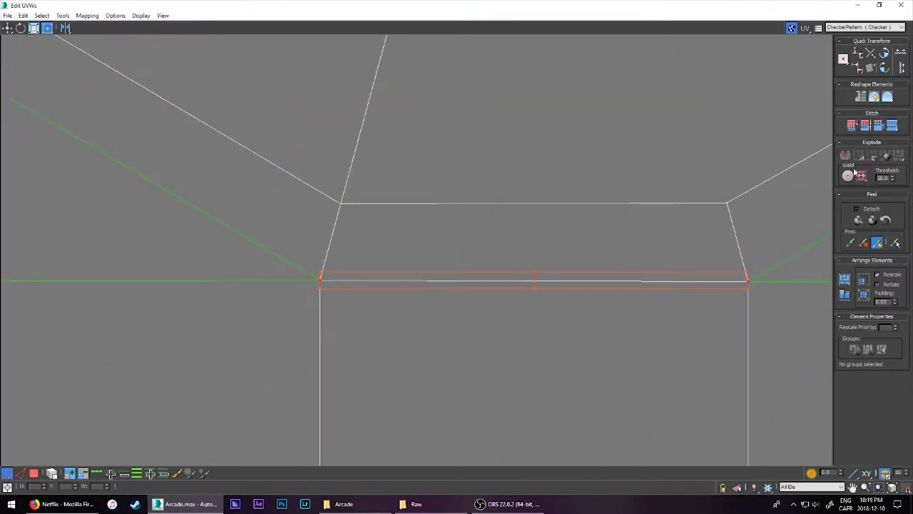
scroll(556, 281, "down", 4)
scroll(718, 226, "down", 3)
scroll(632, 204, "down", 2)
left_click(632, 204)
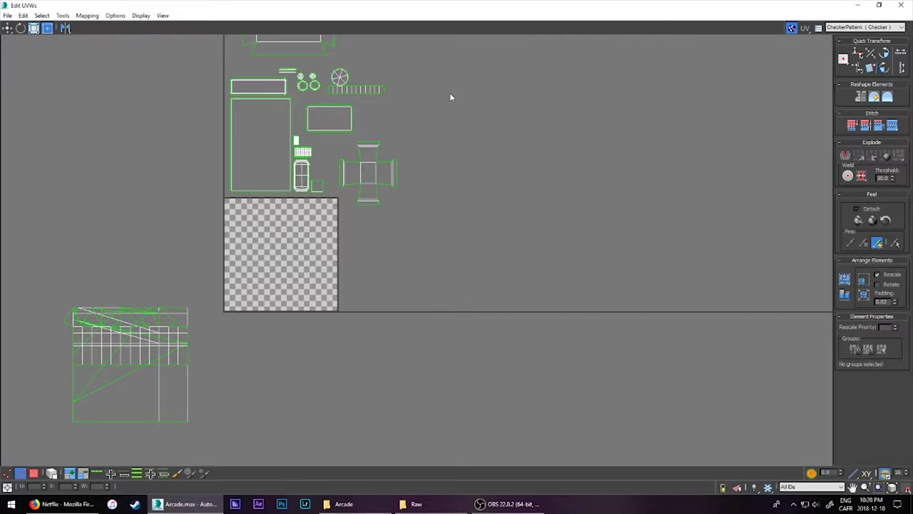
left_click(879, 5)
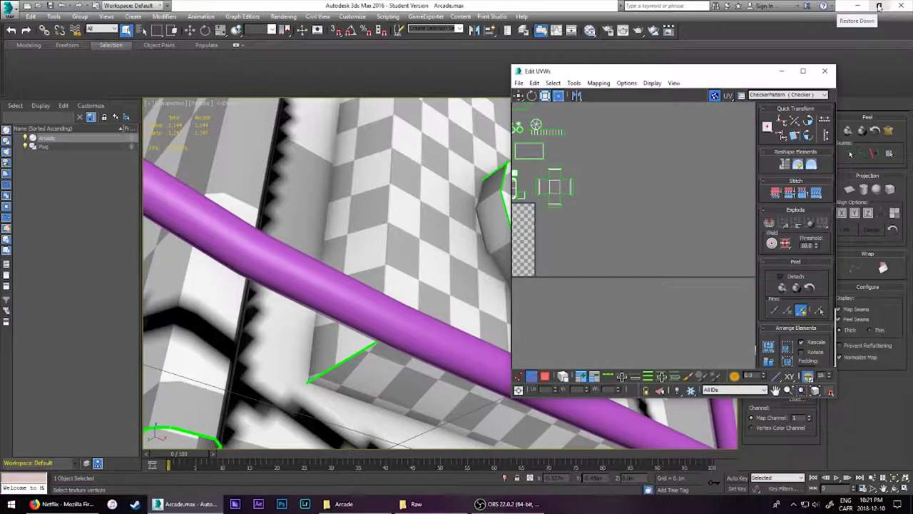
- Close the UV editor and orbit the viewport around the checkered cabinet
left_click(825, 70)
scroll(458, 212, "down", 5)
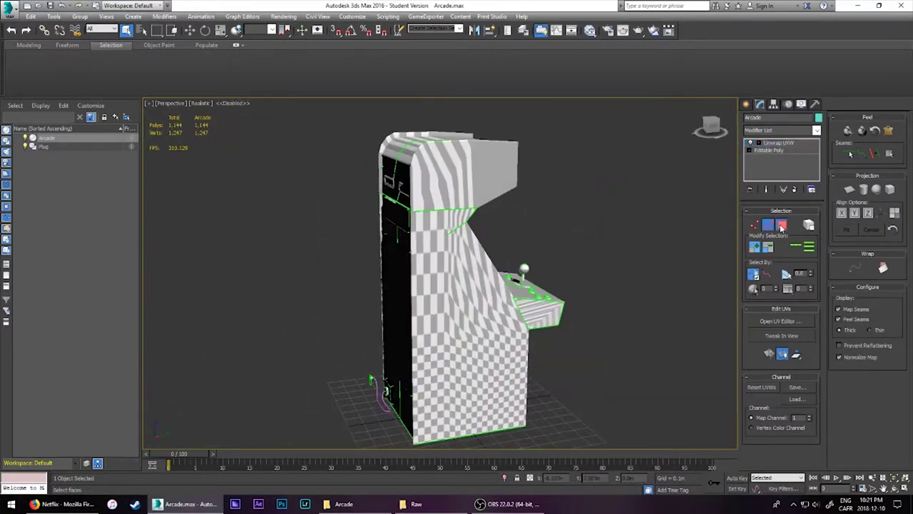
mouse_move(386, 214)
middle_mouse_down("alt")
mouse_move(459, 213)
mouse_move(434, 306)
middle_mouse_up("alt")
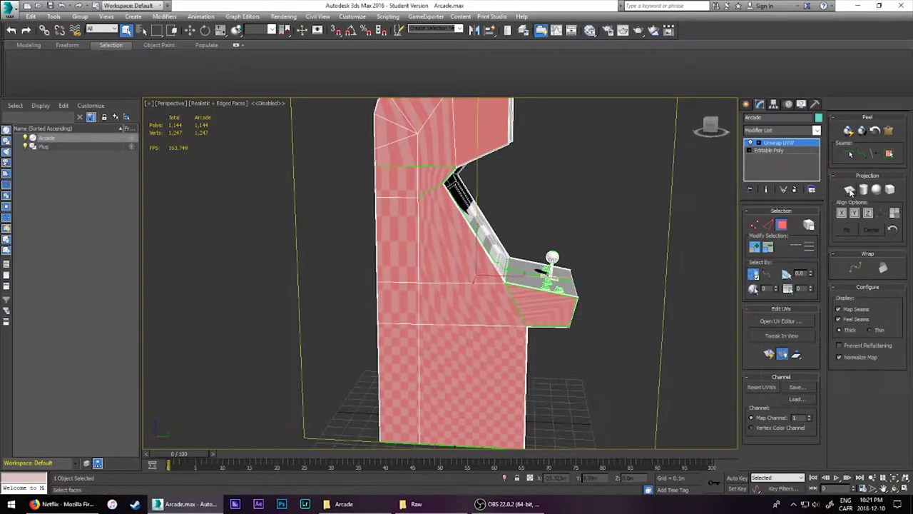
scroll(478, 264, "up", 3)
scroll(488, 261, "down", 2)
mouse_move(489, 261)
middle_mouse_down("alt")
mouse_move(480, 157)
mouse_move(609, 265)
middle_mouse_up("alt")
scroll(480, 157, "up", 3)
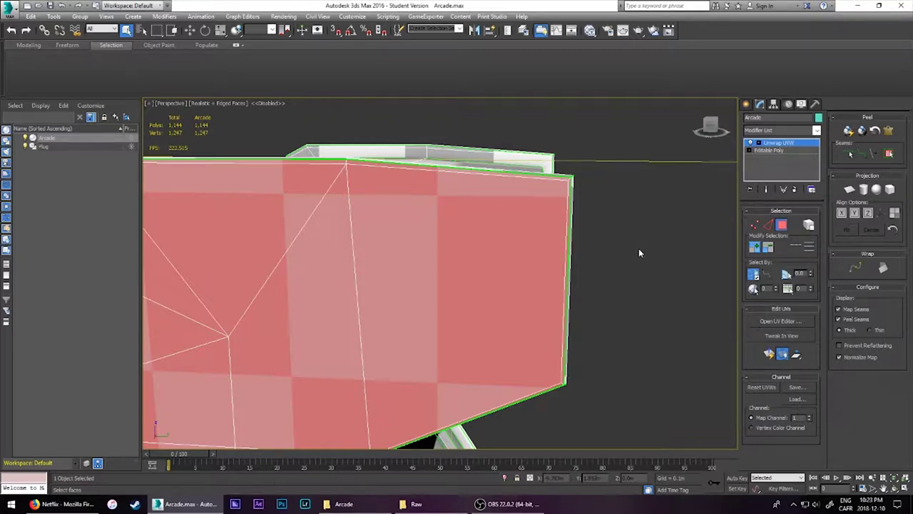
- Clear the face selection and cycle Unwrap UVW modes: edge, vertex, then face
key("ctrl+d")
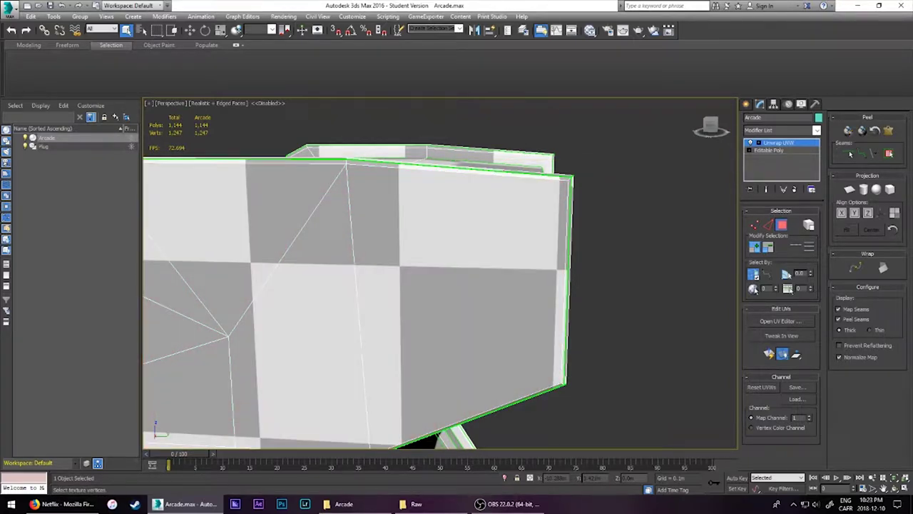
key("2")
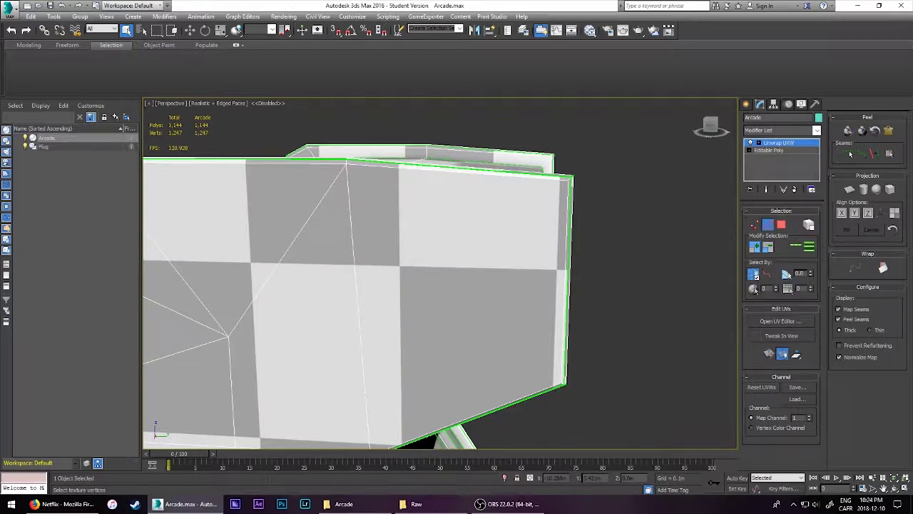
key("1")
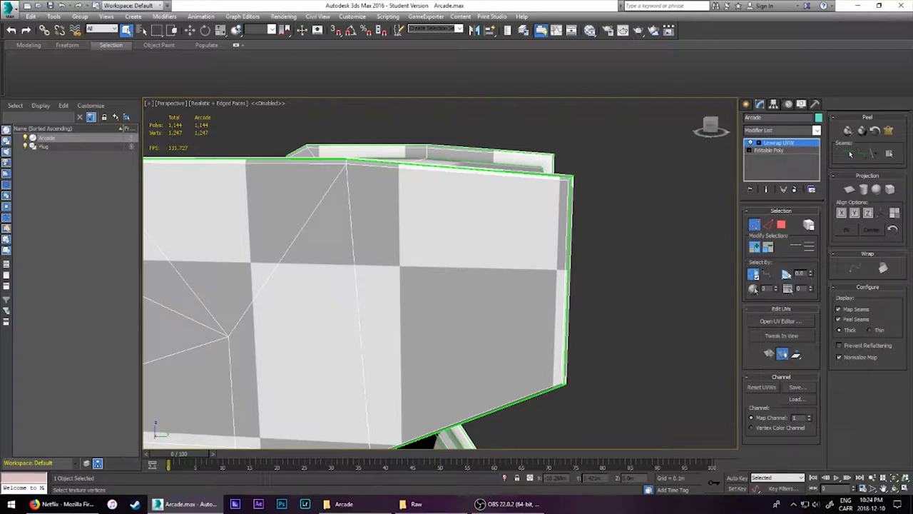
scroll(393, 297, "down", 2)
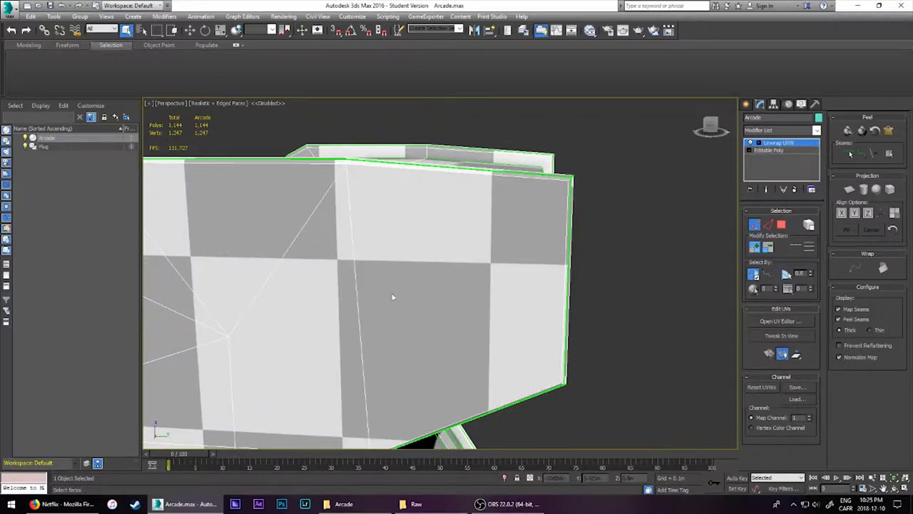
key("z")
key("3")
scroll(420, 306, "up", 5)
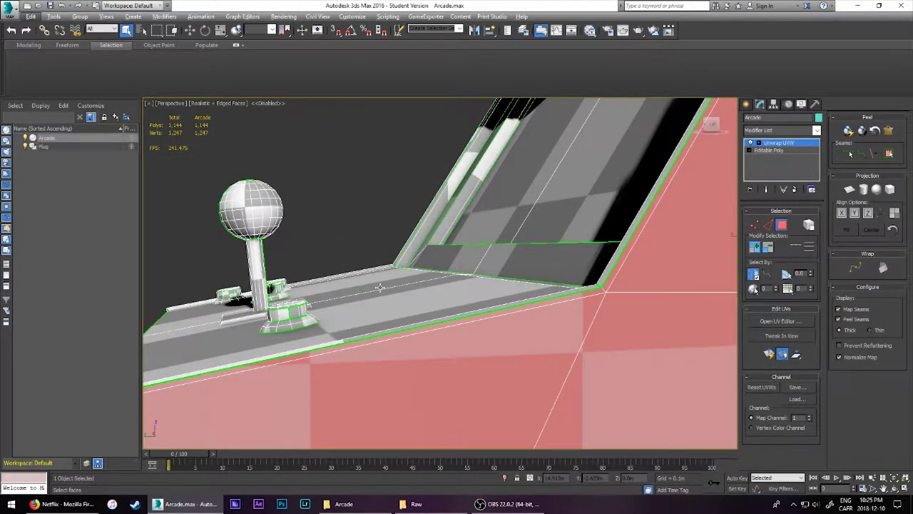
- Planar-map the side faces with Align for an even checker, then return to vertex mode
middle_click_drag(388, 286, 499, 278, "alt")
left_click(849, 189)
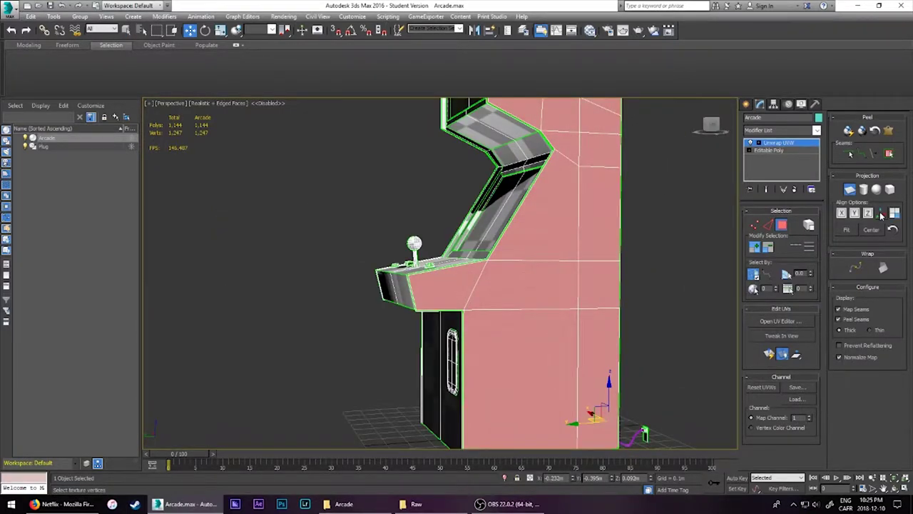
left_click(882, 214)
left_click(850, 189)
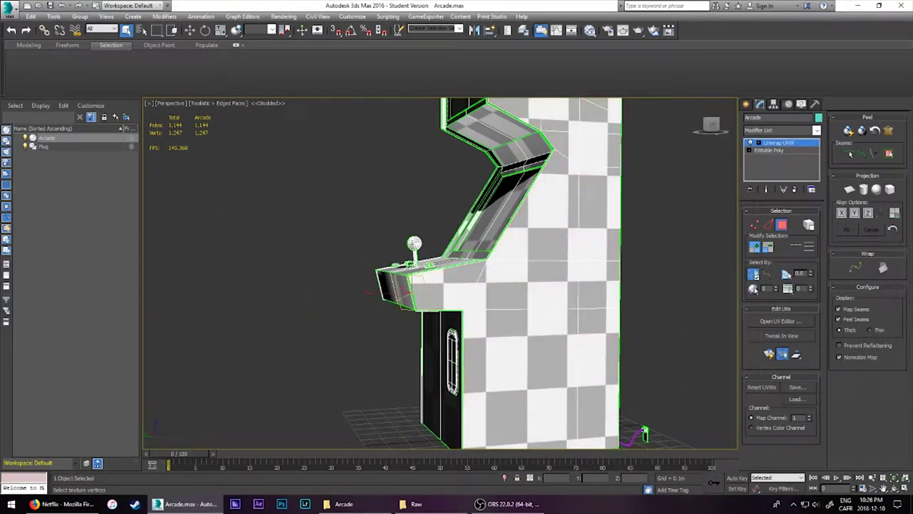
key("ctrl+z")
key("ctrl+z")
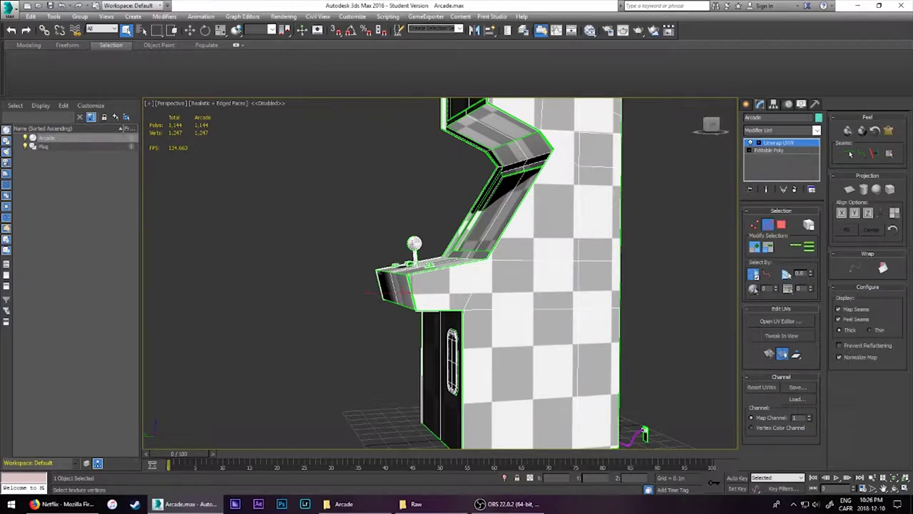
key("1")
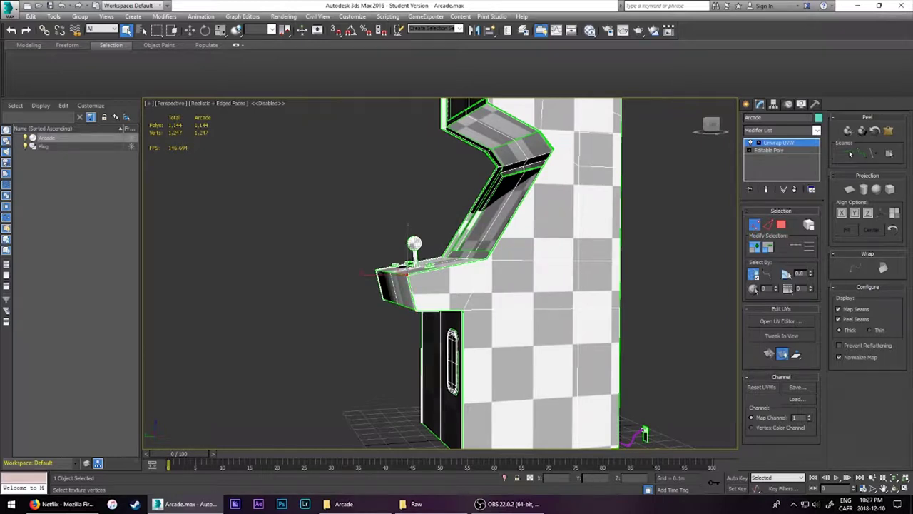
- Frame the cabinet and switch between face and vertex selection while inspecting its top-left corner
key("z")
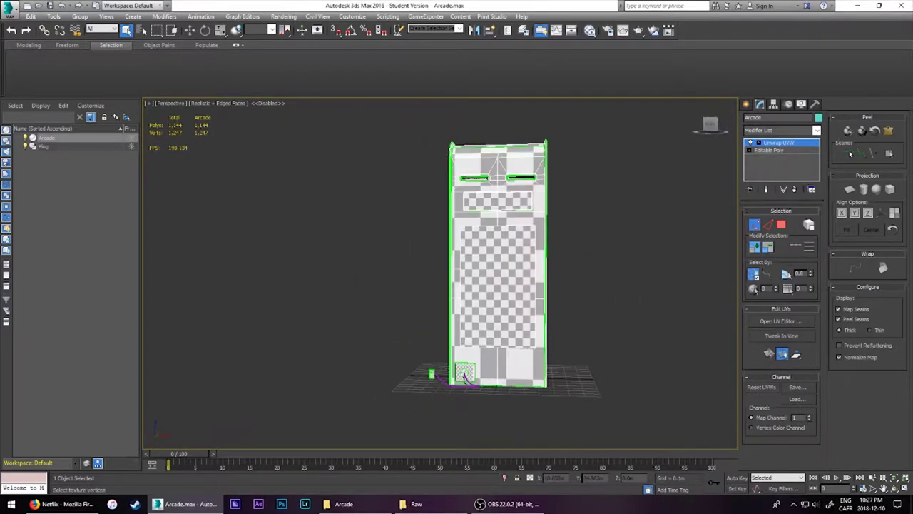
key("3")
key("z")
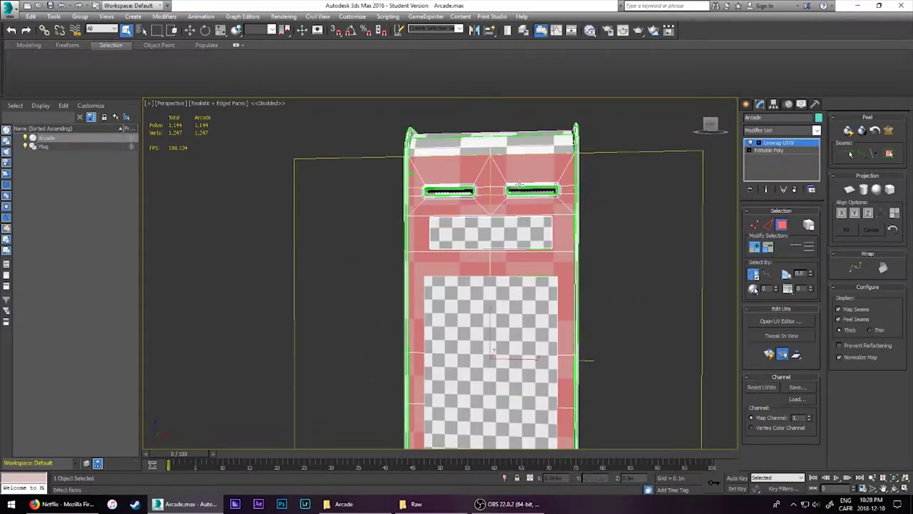
scroll(518, 183, "up", 5)
scroll(525, 188, "down", 2)
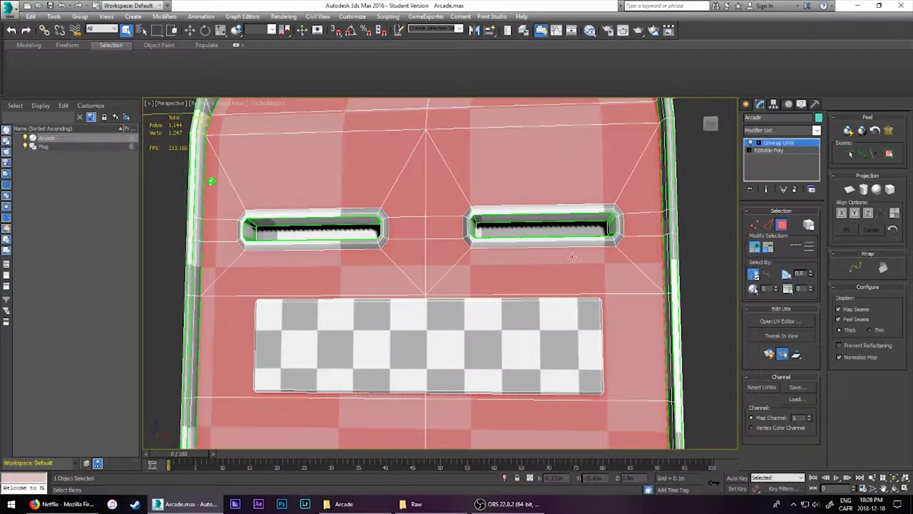
scroll(572, 257, "down", 2)
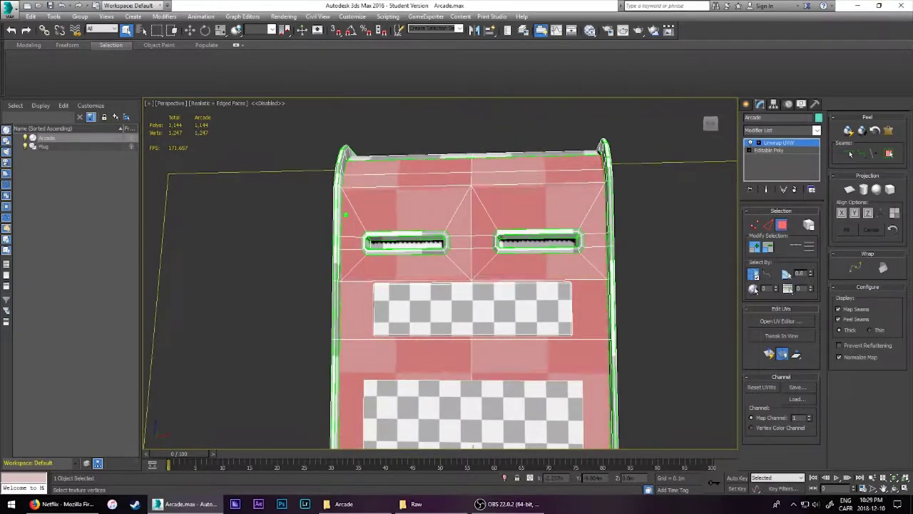
key("1")
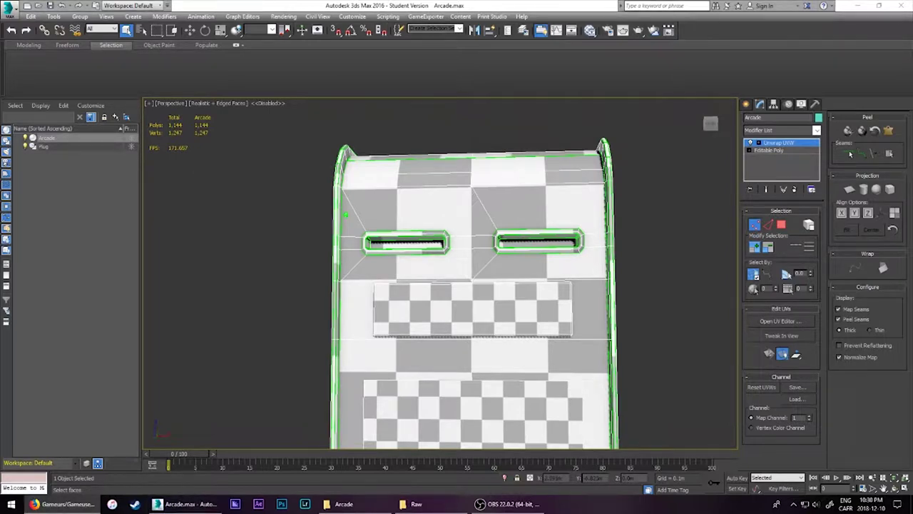
key("3")
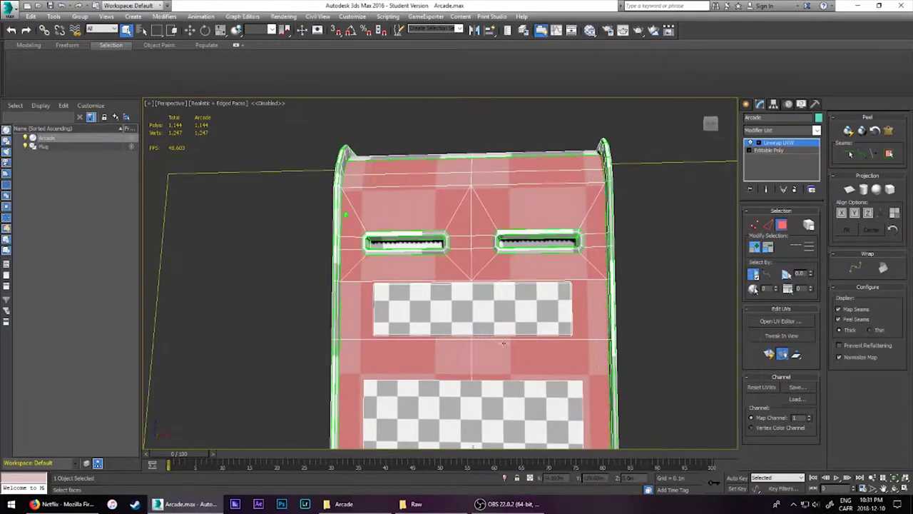
mouse_move(399, 317)
middle_mouse_down("alt")
mouse_move(339, 291)
mouse_move(442, 259)
mouse_move(414, 246)
middle_mouse_up("alt")
scroll(339, 290, "up", 3)
scroll(443, 259, "up", 3)
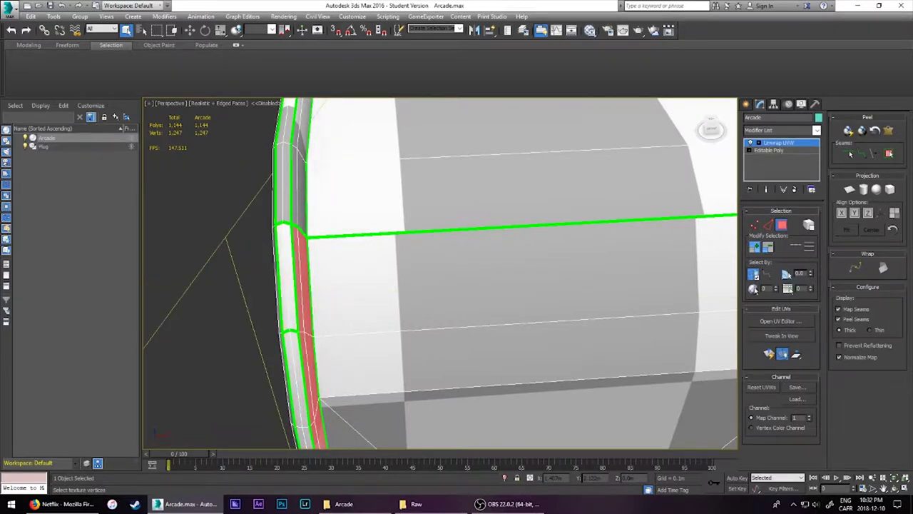
- In edge mode, pick the left edge and vent edges, then undo back to a minimal selection
key("2")
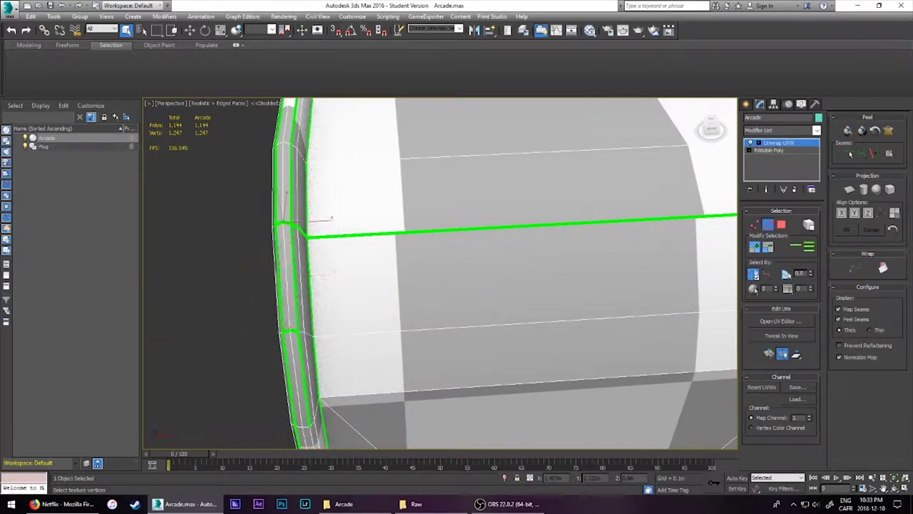
key("z")
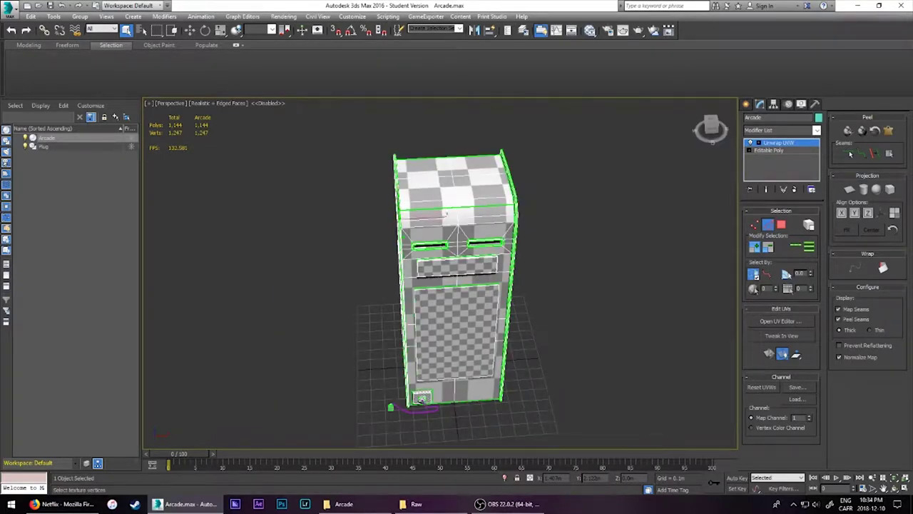
left_click(402, 307)
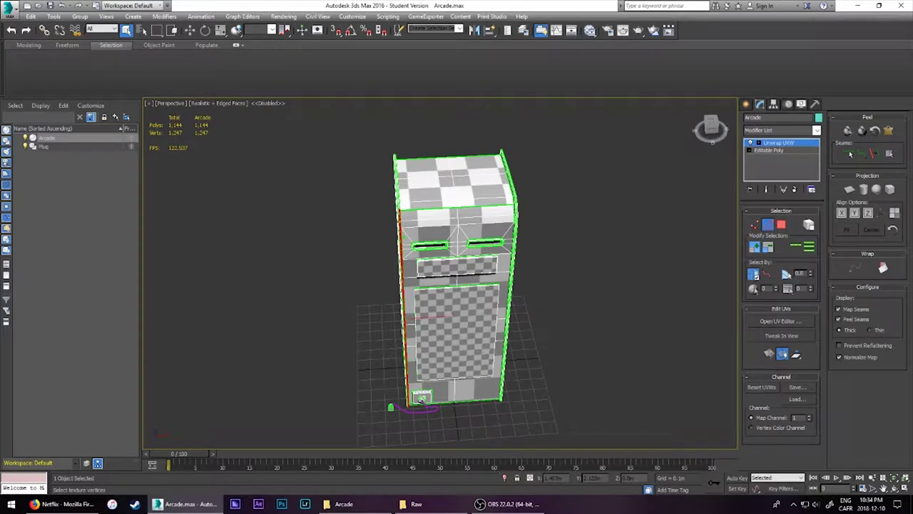
left_click(421, 398)
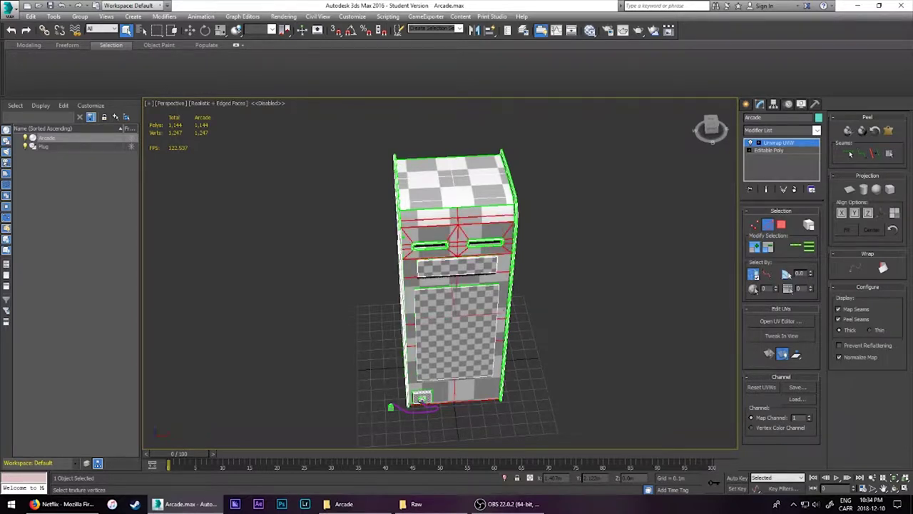
key("ctrl+d")
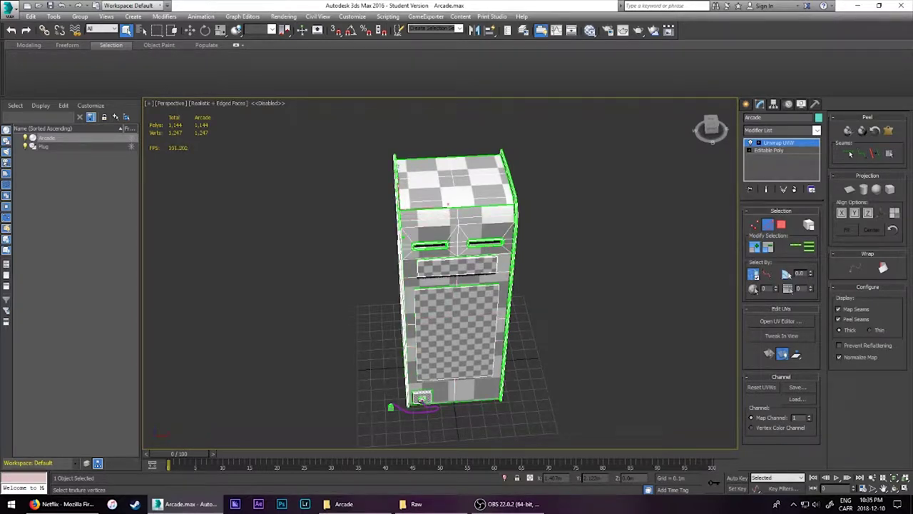
key("ctrl+z")
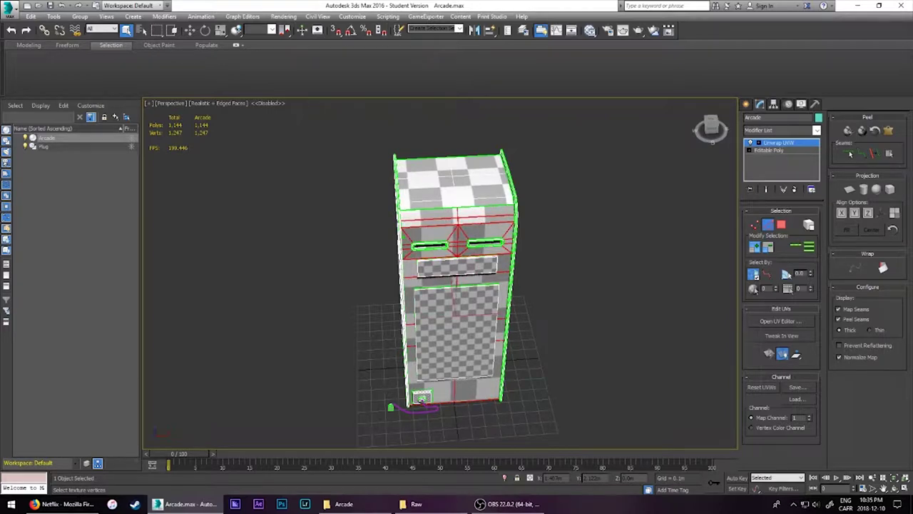
key("ctrl+z")
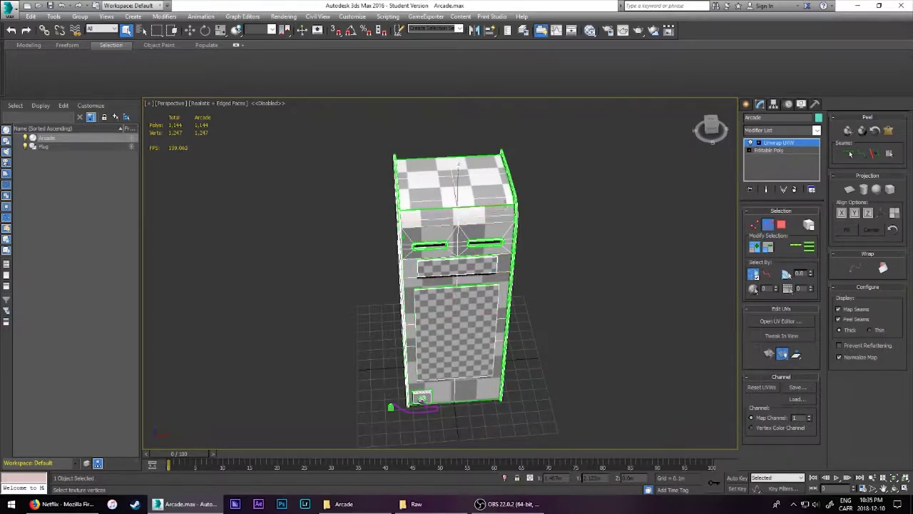
left_click(781, 321)
left_click_drag(473, 188, 385, 245)
left_click(441, 235)
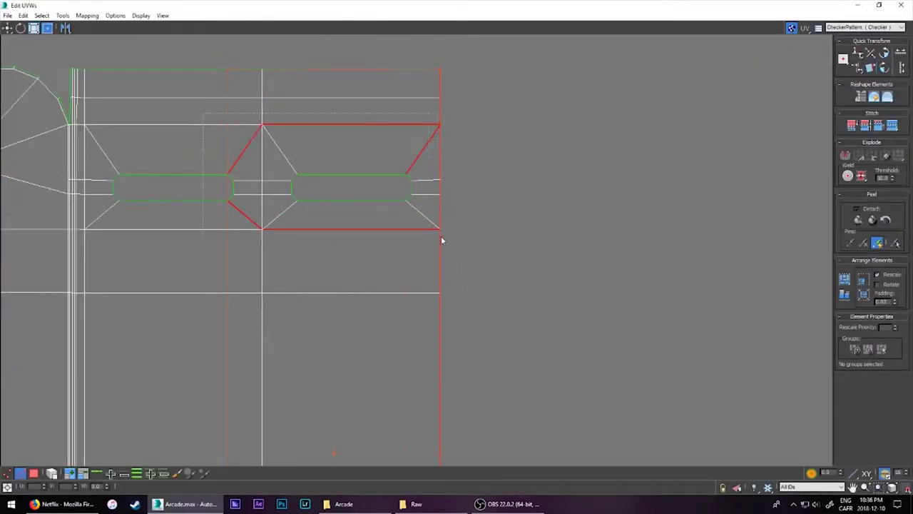
left_click(376, 270)
scroll(375, 258, "up", 2)
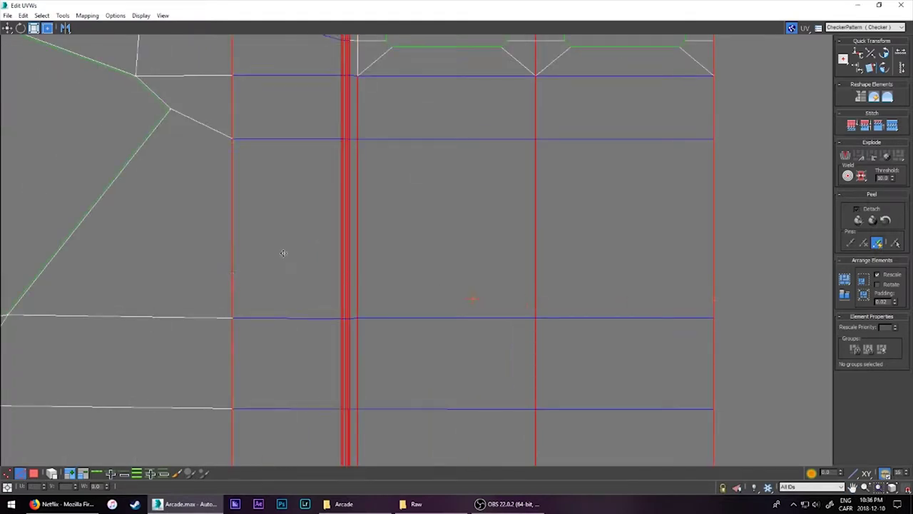
middle_click_drag(283, 253, 620, 250)
left_click(479, 206)
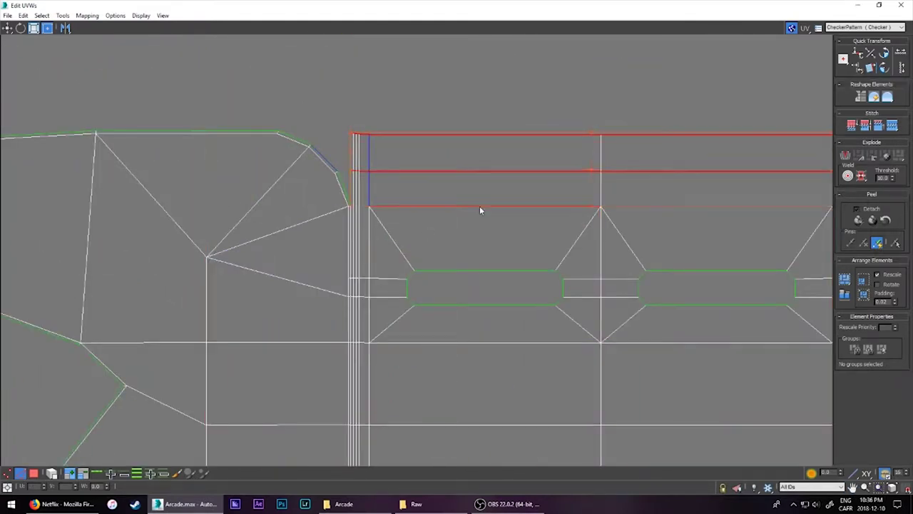
middle_click_drag(663, 343, 458, 325)
left_click(458, 325, "ctrl")
scroll(191, 328, "down", 3)
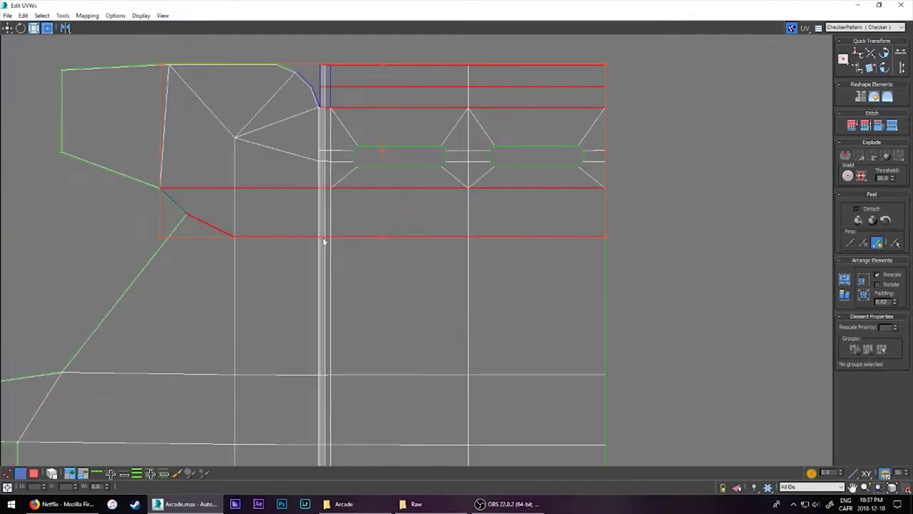
scroll(324, 241, "up", 4)
middle_click_drag(412, 257, 518, 276)
scroll(518, 275, "down", 3)
left_click(354, 212, "ctrl")
scroll(344, 146, "up", 3)
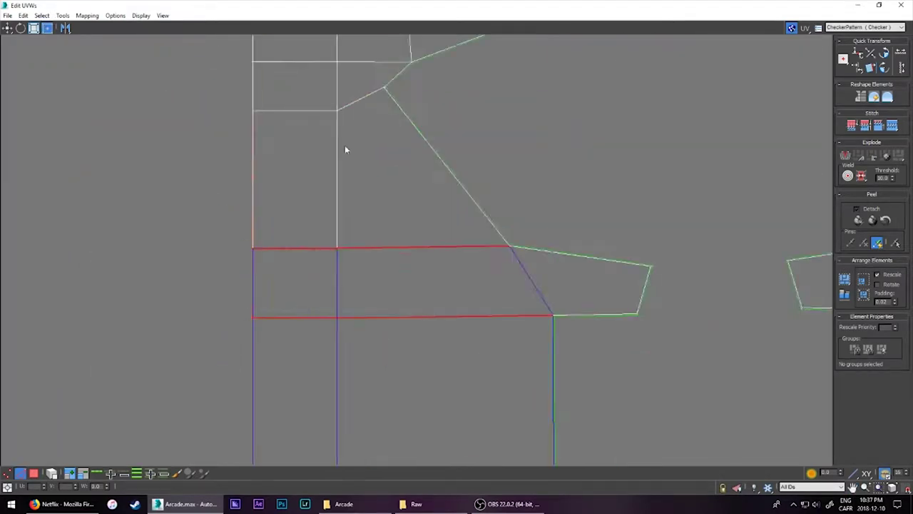
scroll(259, 218, "down", 1)
scroll(327, 195, "down", 3)
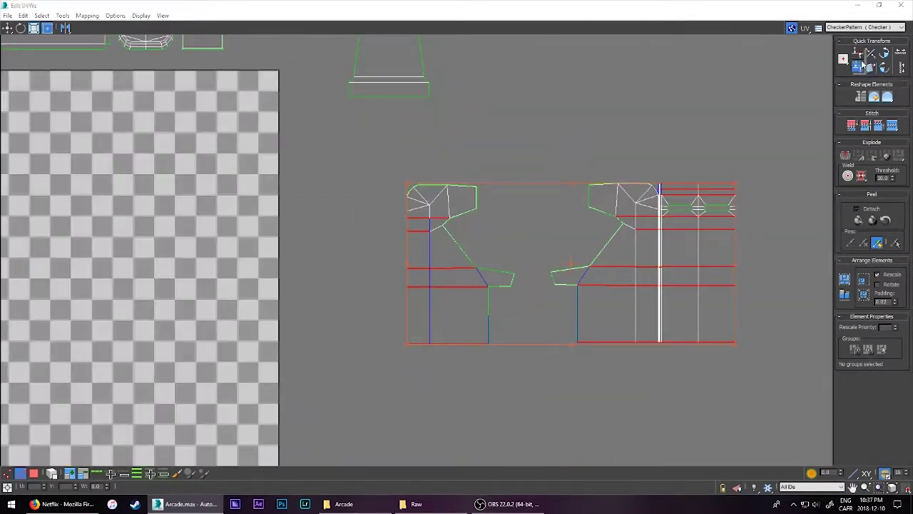
scroll(497, 329, "up", 5)
scroll(558, 267, "down", 8)
scroll(250, 247, "up", 5)
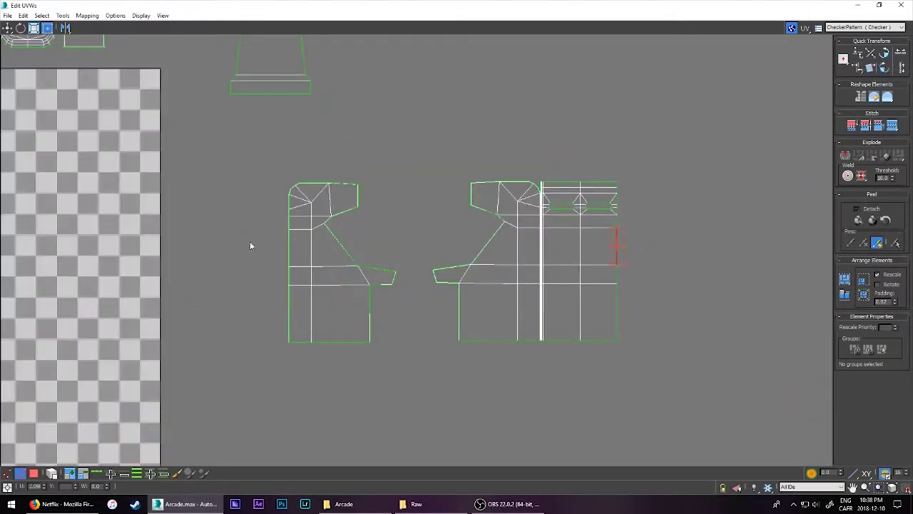
scroll(202, 287, "down", 5)
left_click(900, 5)
scroll(537, 295, "up", 2)
- Zoom onto the rounded side edge, switch to Edge selection, and frame the whole cabinet
scroll(510, 155, "up", 5)
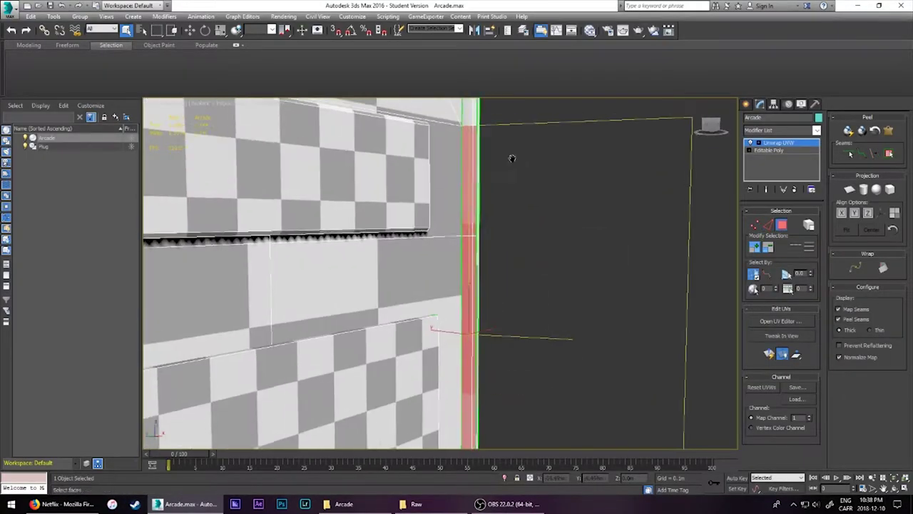
scroll(509, 155, "down", 3)
scroll(524, 255, "up", 2)
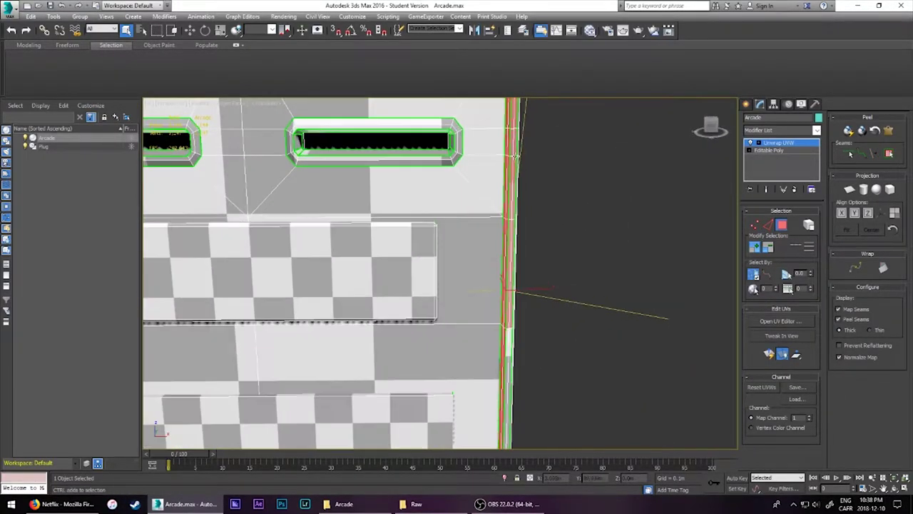
scroll(519, 293, "up", 4)
scroll(518, 245, "down", 2)
scroll(518, 244, "down", 3)
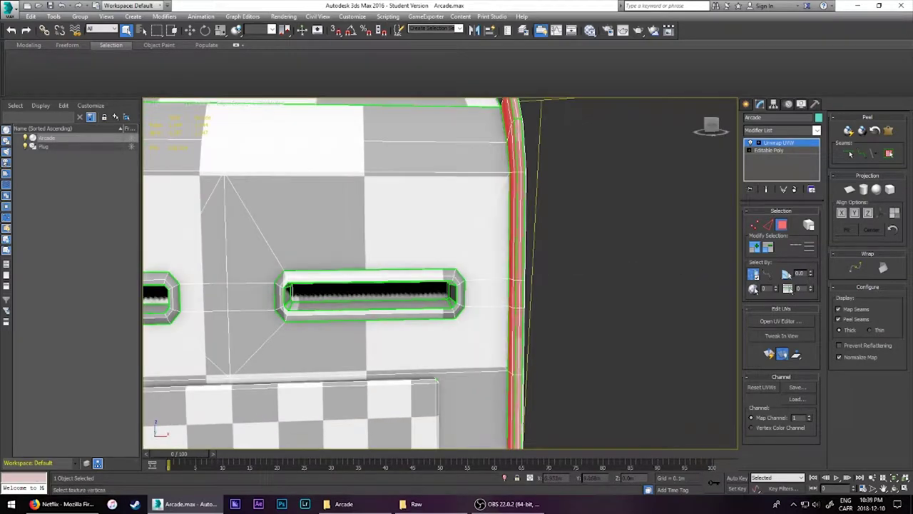
left_click(768, 225)
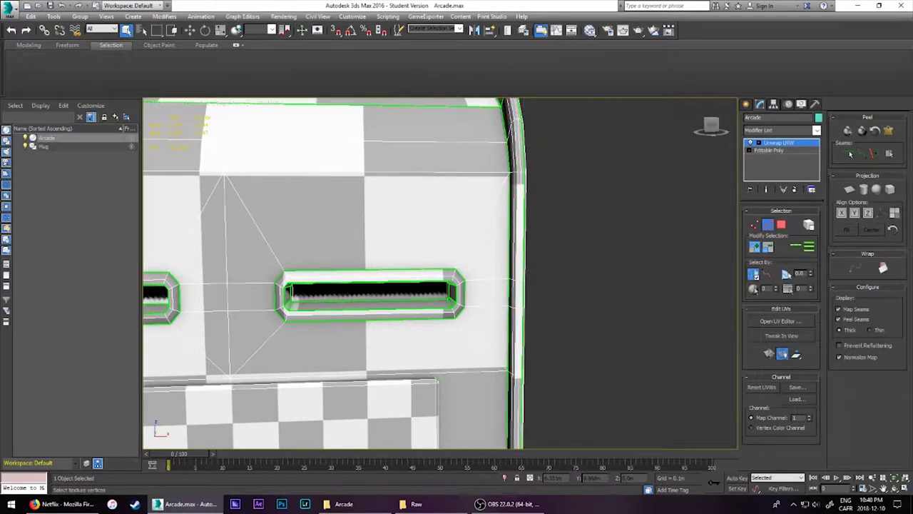
key("z")
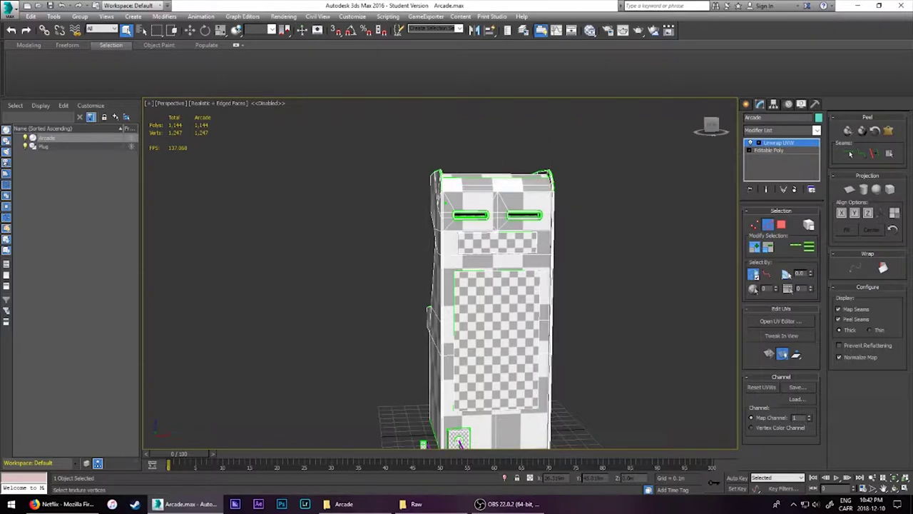
scroll(568, 254, "down", 5)
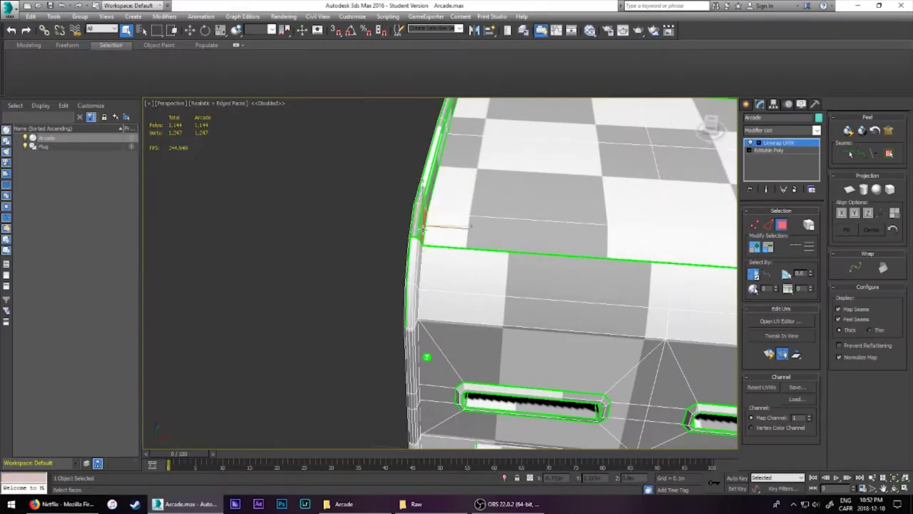
middle_click_drag(553, 270, 472, 271, "alt")
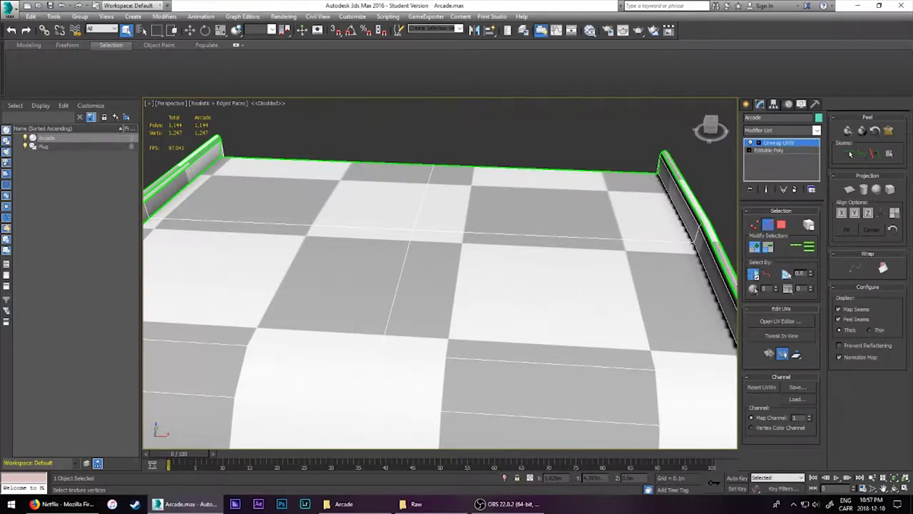
middle_click_drag(364, 293, 400, 300, "alt")
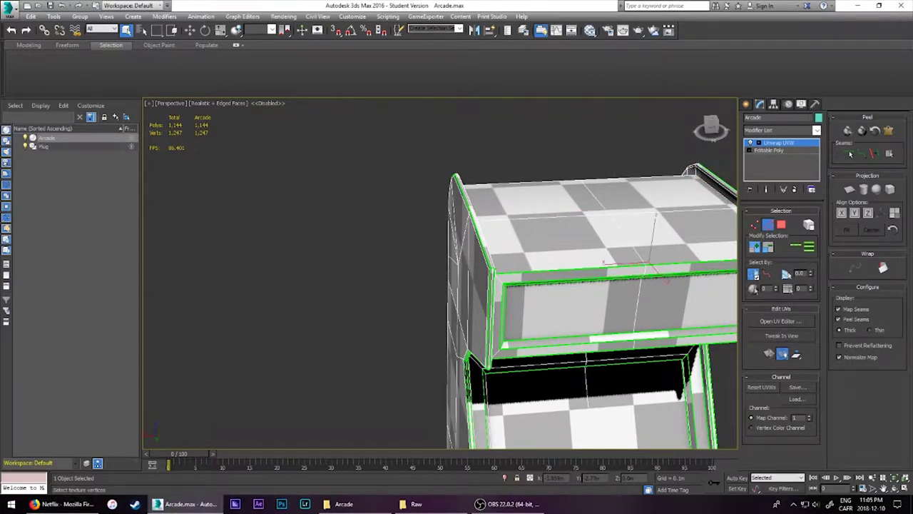
- Select the recessed top panel's faces and remap them with a planar projection
key("3")
key("z")
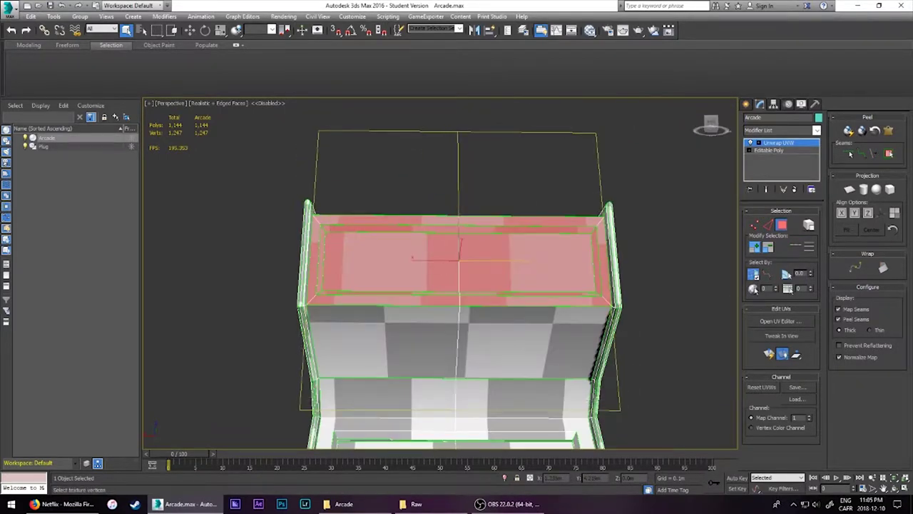
left_click(755, 289)
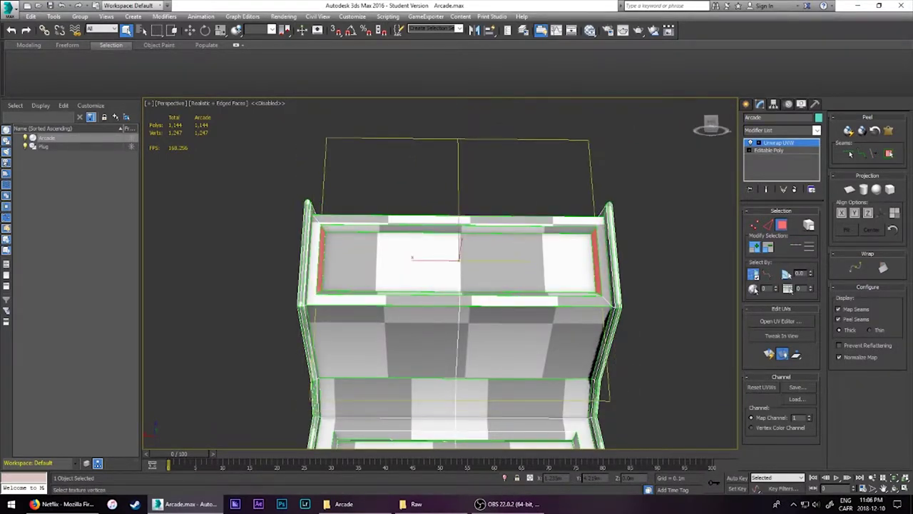
key("2")
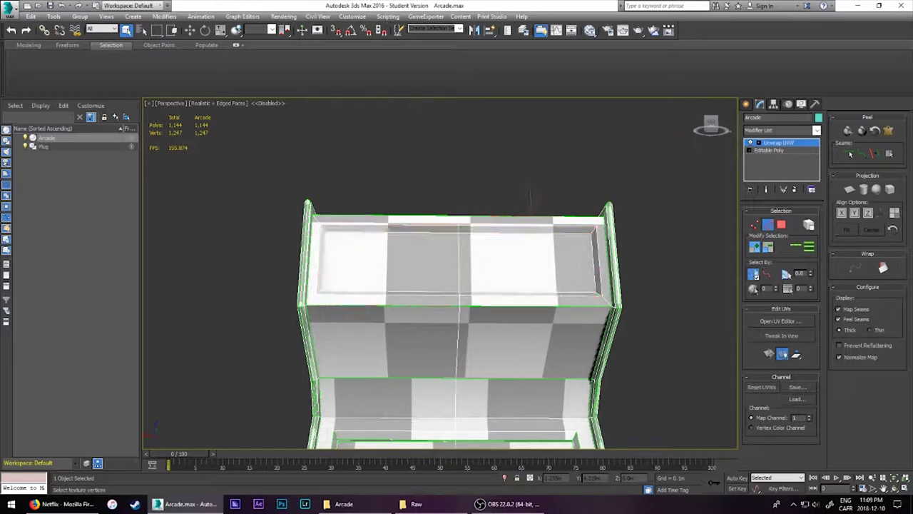
left_click(451, 225)
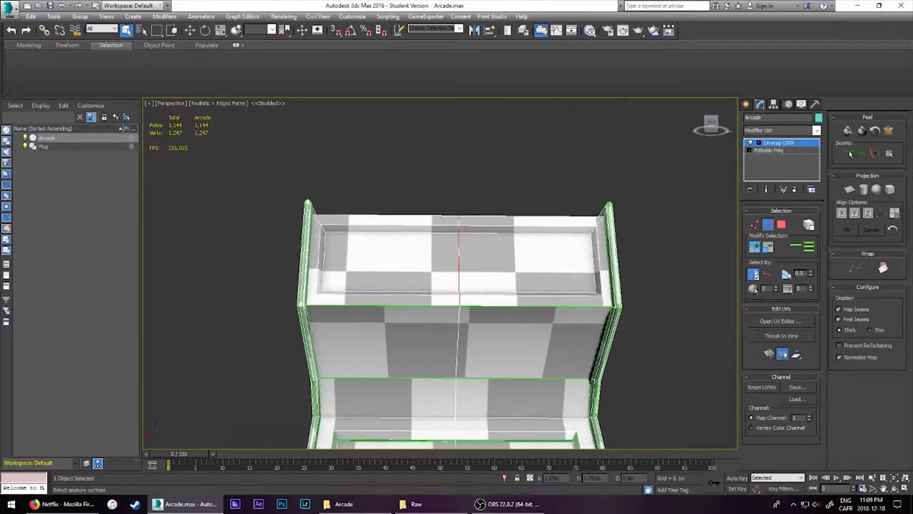
middle_click_drag(503, 240, 537, 293, "alt")
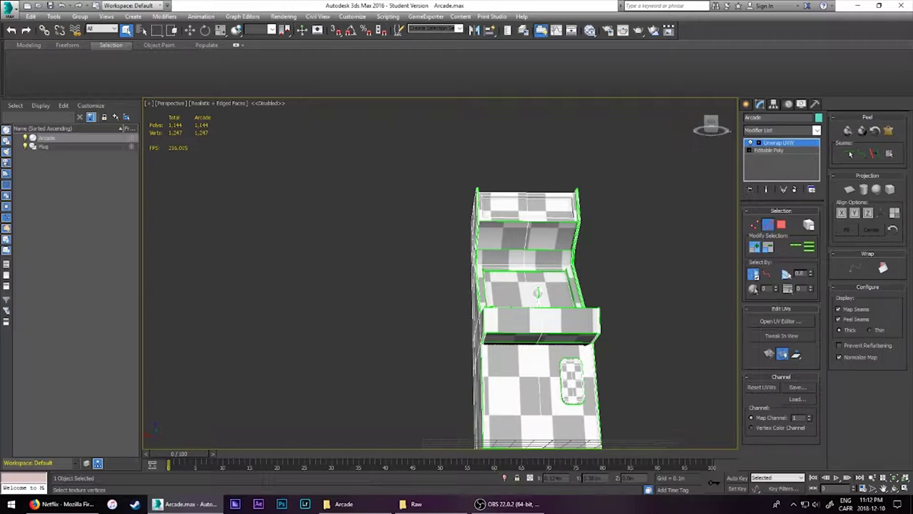
- Select the marquee and screen faces, then shift and scale the screen face's checker UVs in view
middle_click_drag(528, 321, 557, 313, "alt")
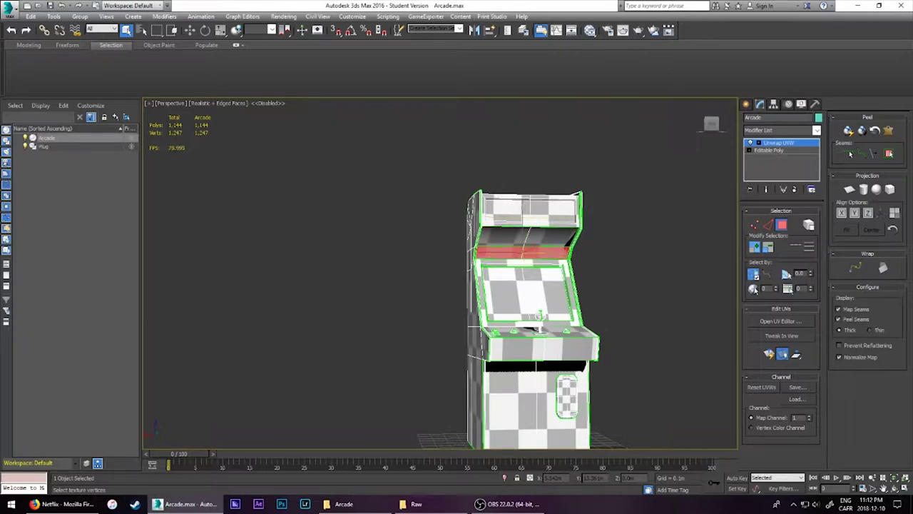
left_click(755, 290)
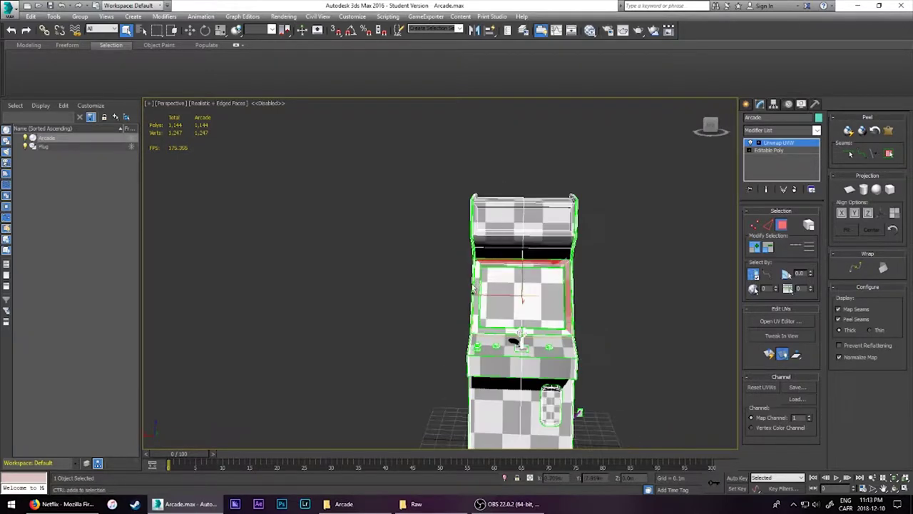
mouse_move(563, 399)
middle_mouse_down("alt")
mouse_move(607, 443)
mouse_move(589, 415)
middle_mouse_up("alt")
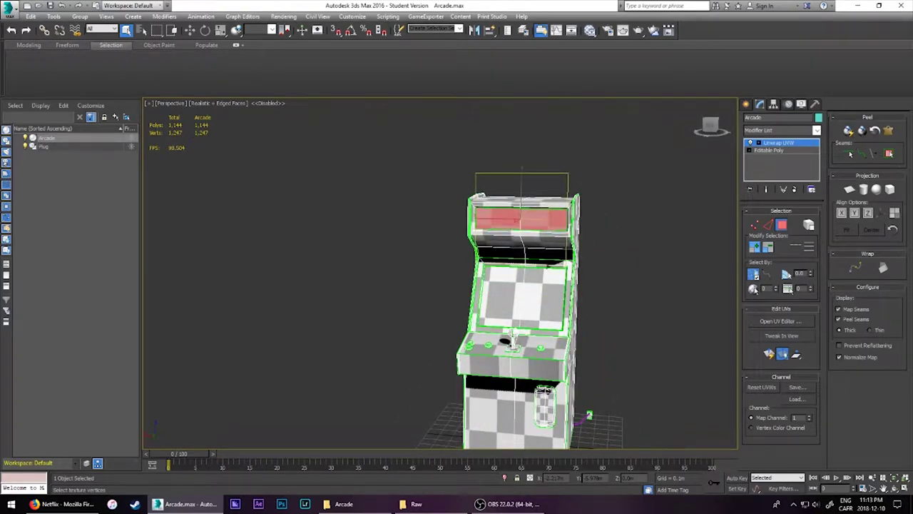
left_click(520, 296)
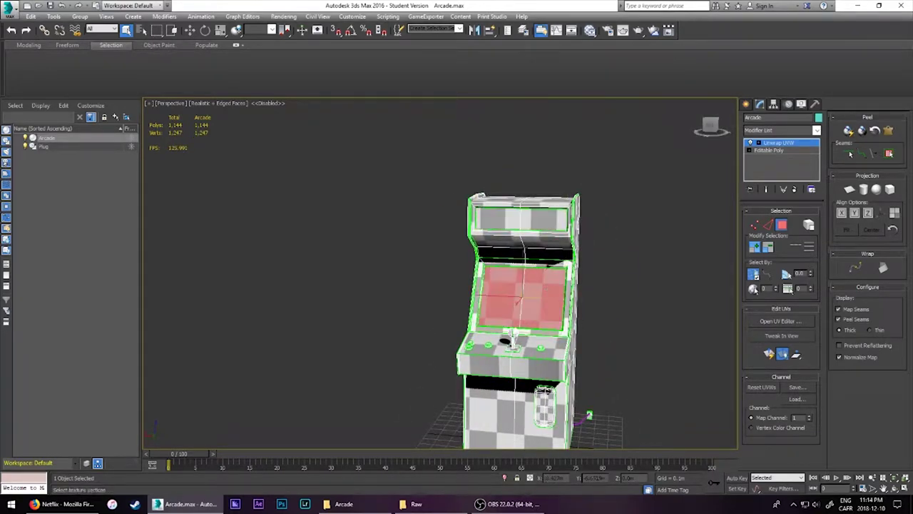
scroll(519, 296, "up", 5)
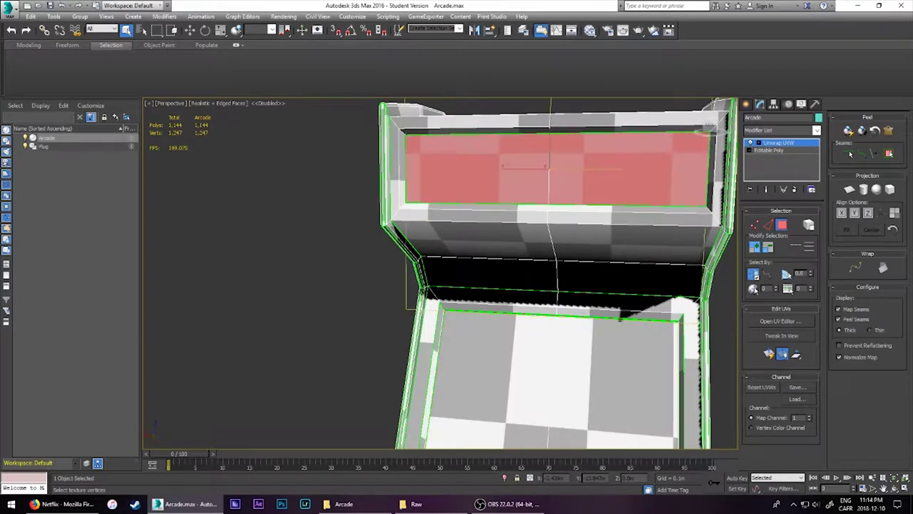
middle_click_drag(520, 296, 527, 341, "alt")
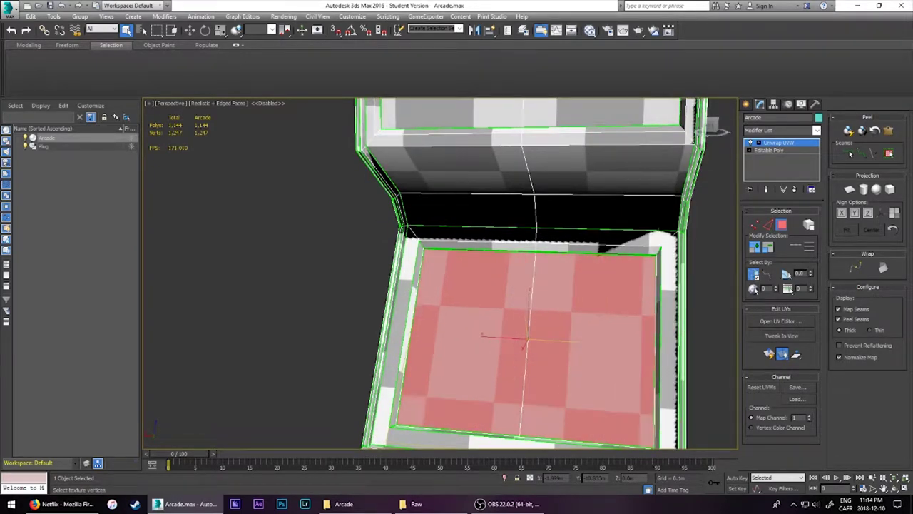
left_click_drag(526, 341, 618, 339)
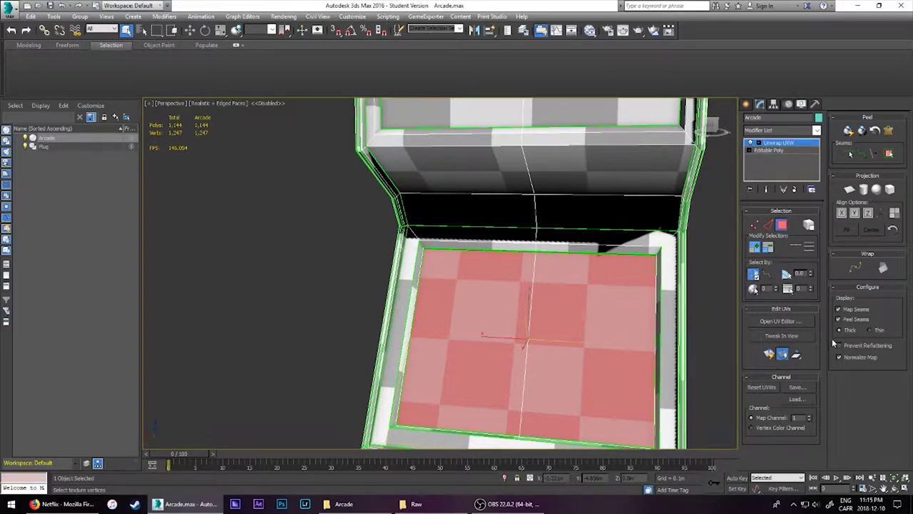
key("ctrl+d")
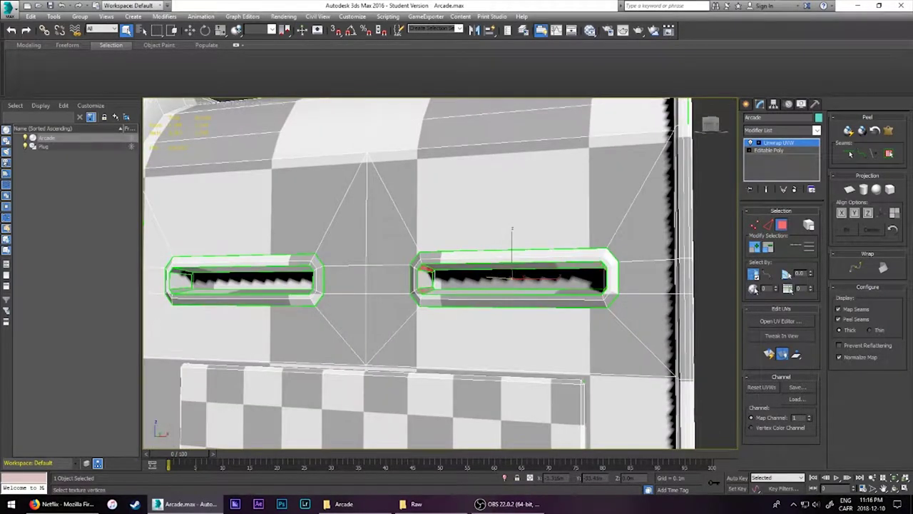
- Undo recent changes and reframe the view on the cabinet's screen area
key("ctrl+z")
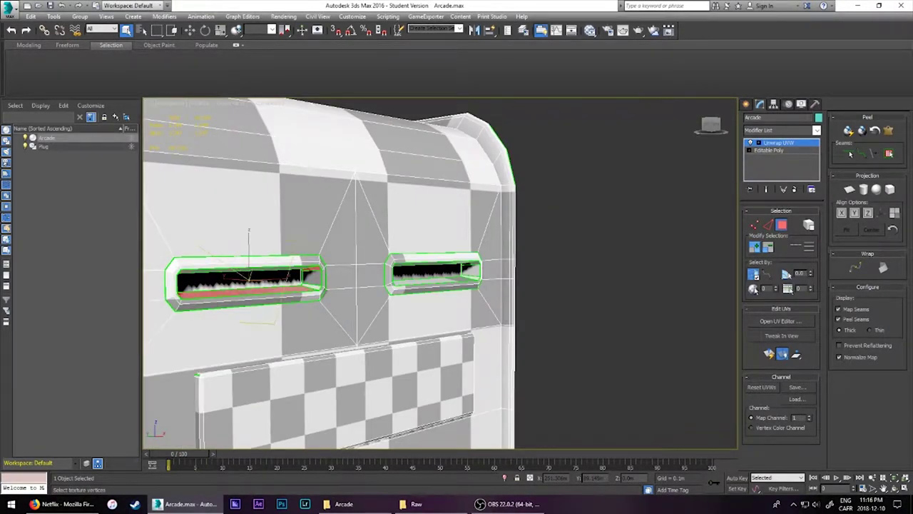
key("ctrl+z")
key("ctrl+z")
key("shift+z")
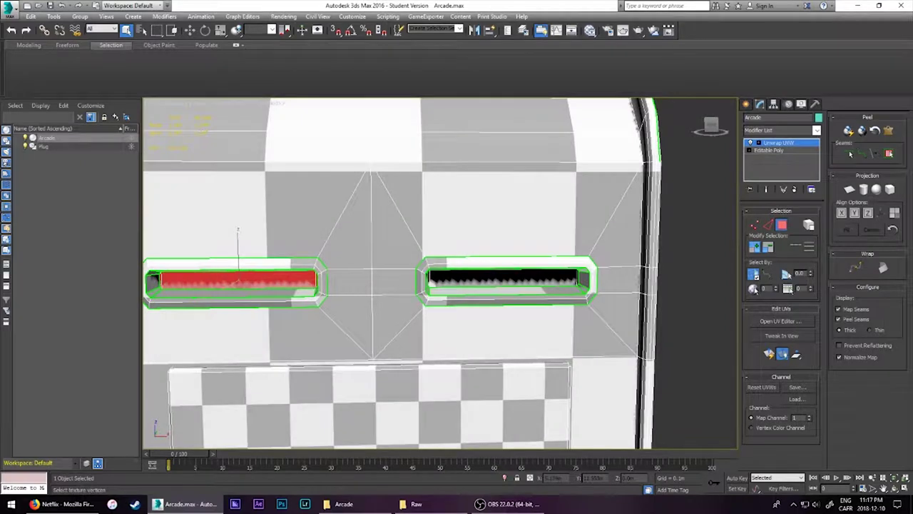
key("ctrl+z")
key("ctrl+z")
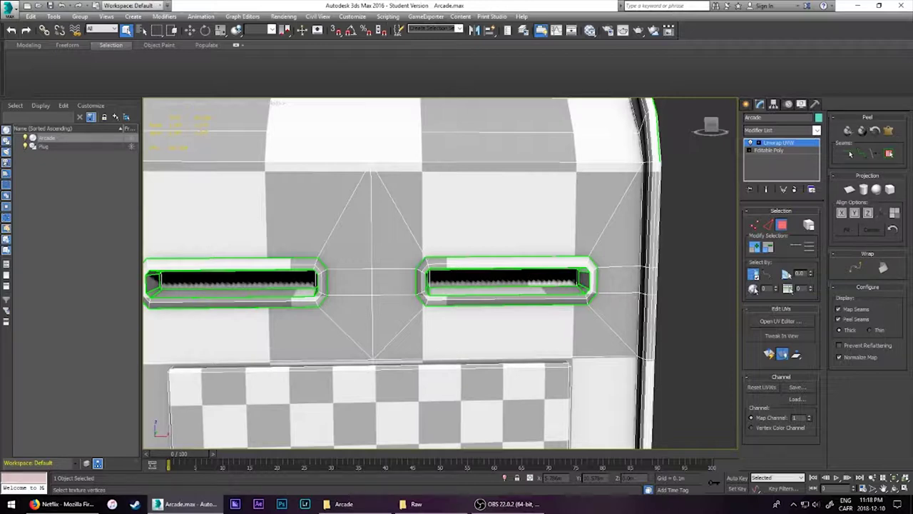
key("shift+z")
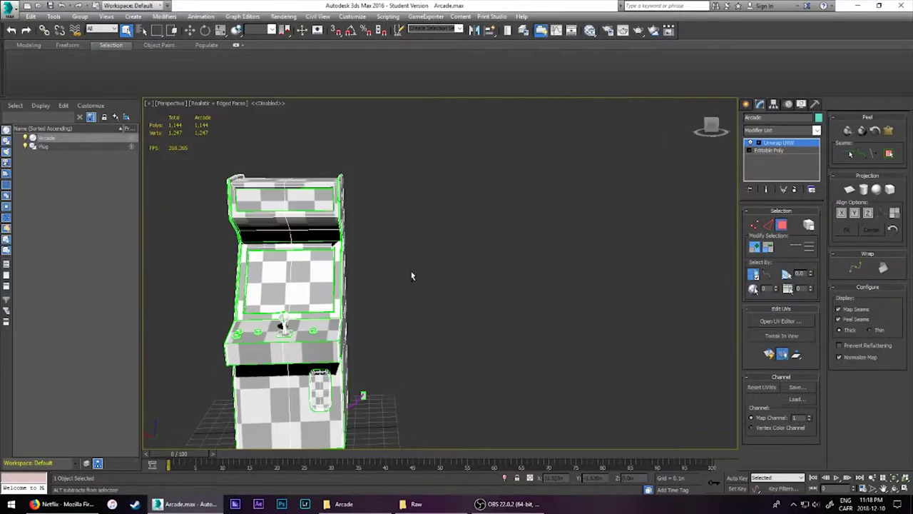
key("ctrl+z")
key("ctrl+z")
key("shift+z")
key("shift+z")
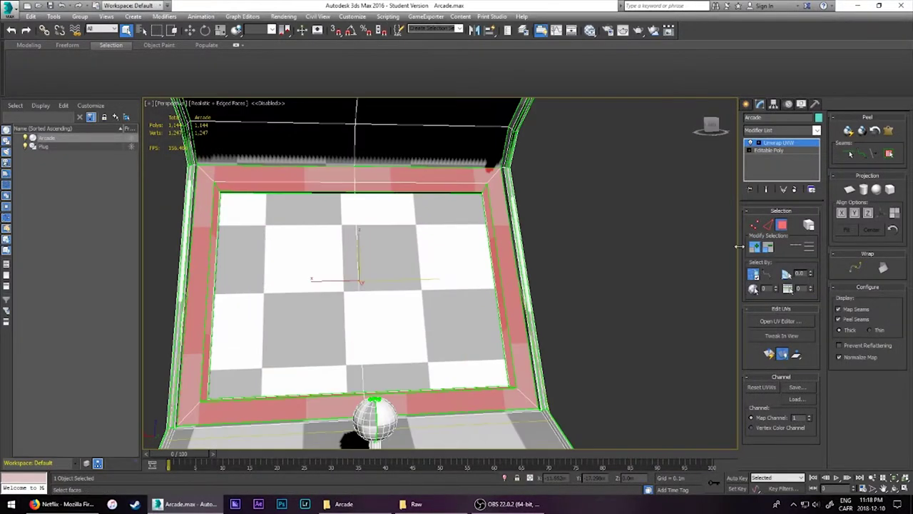
key("shift+z")
key("ctrl+z")
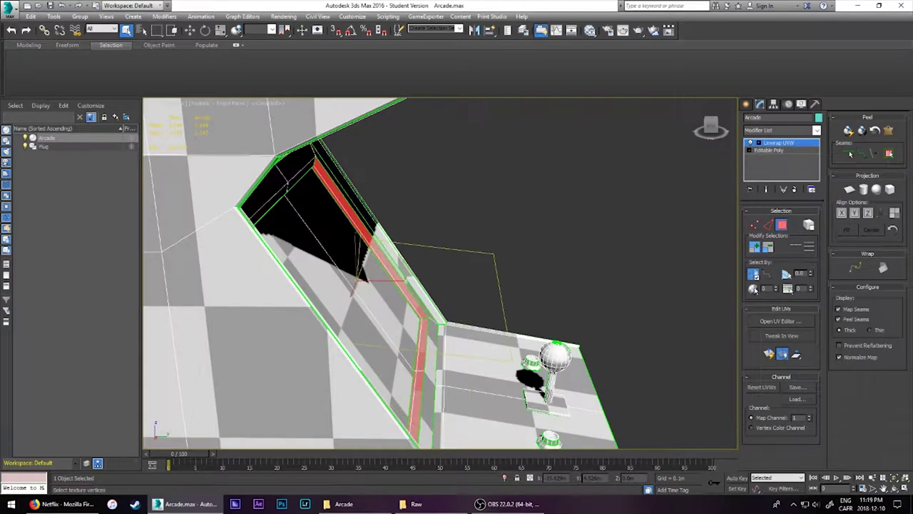
key("ctrl+y")
key("shift+z")
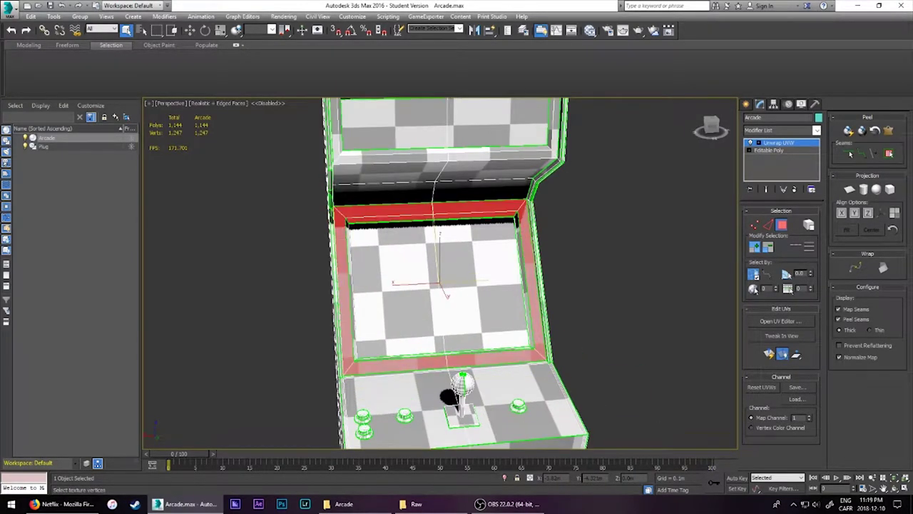
- Switch to Edge sub-object mode and pick the edge loops around the screen border
key("2")
left_click(754, 289)
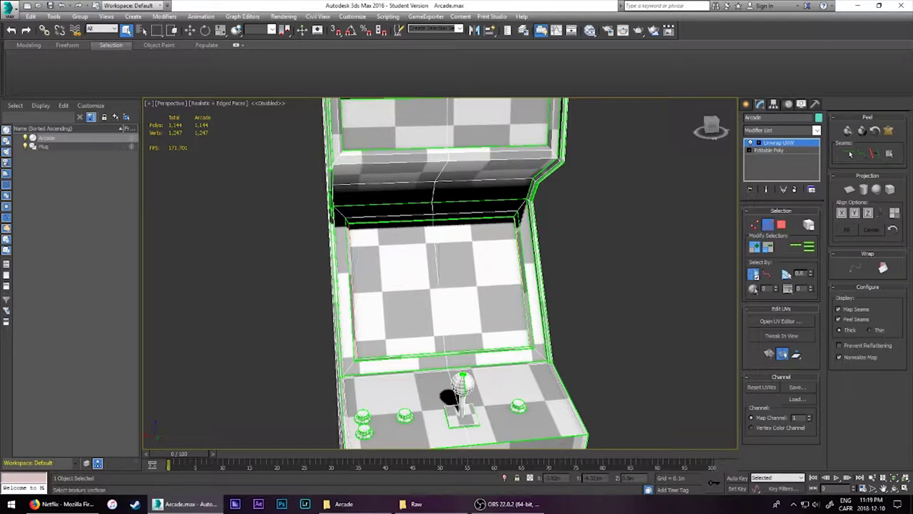
left_click(399, 354)
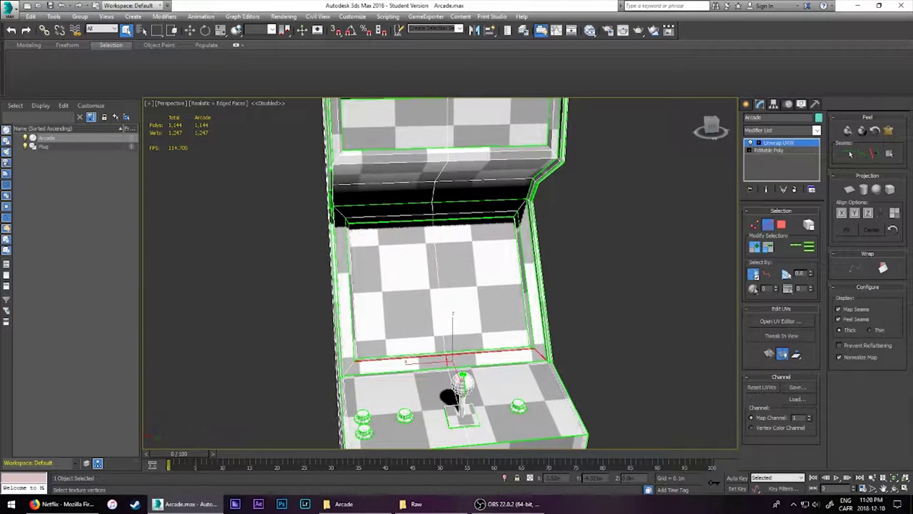
left_click(439, 227)
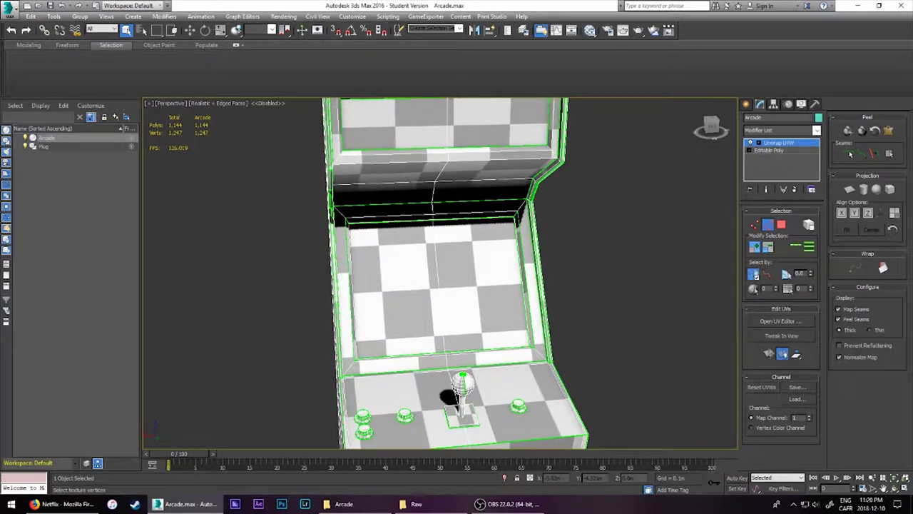
key("1")
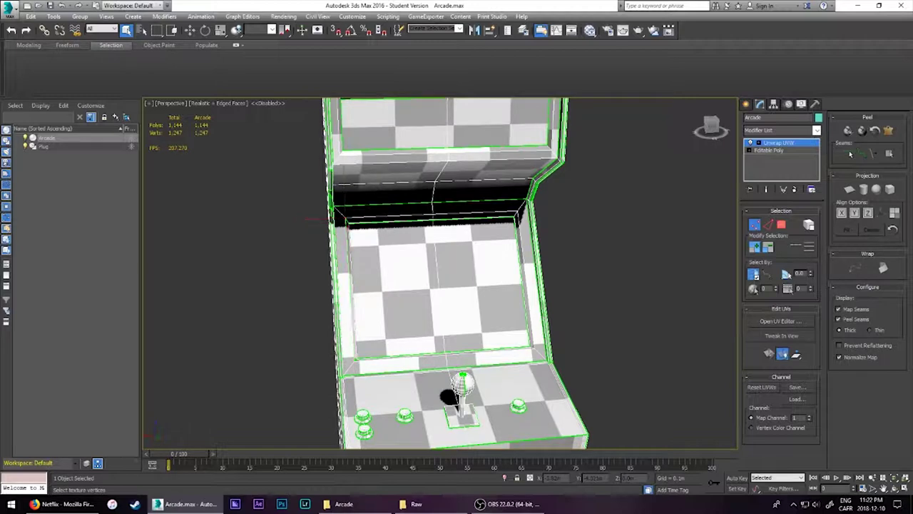
key("2")
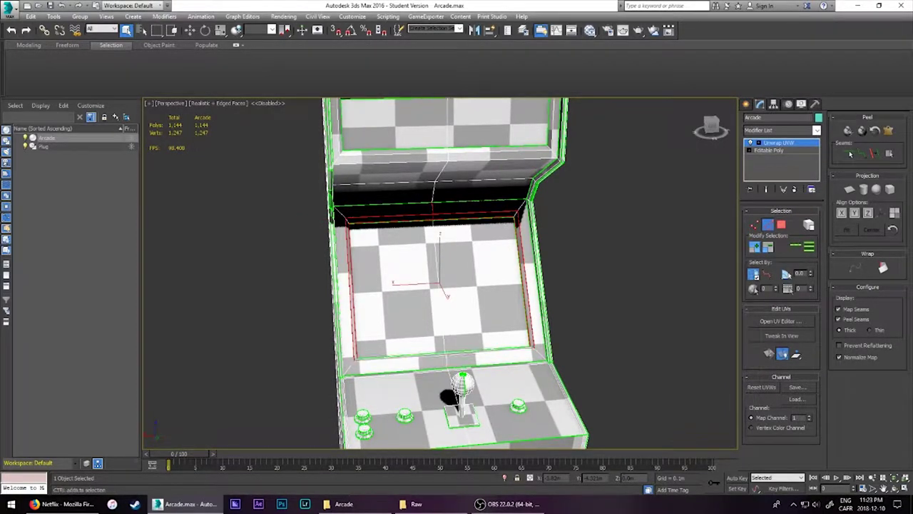
key("1")
key("2")
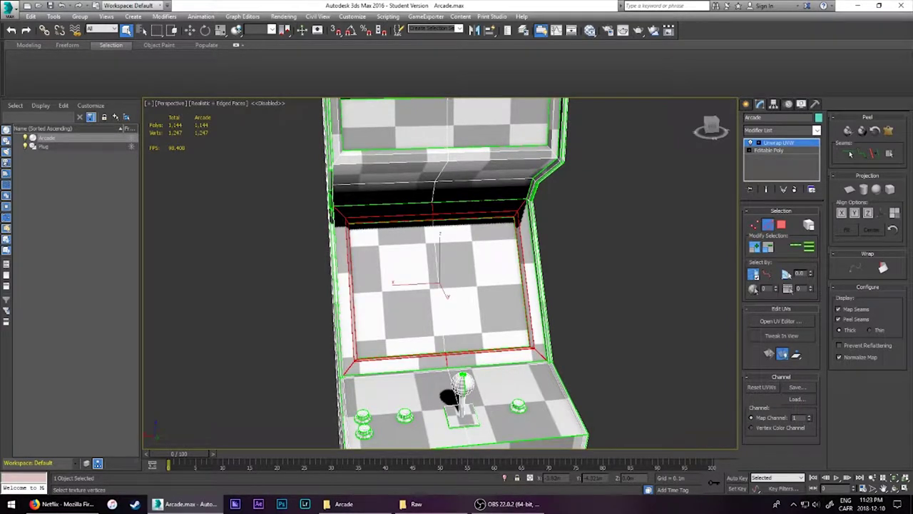
key("1")
key("2")
key("1")
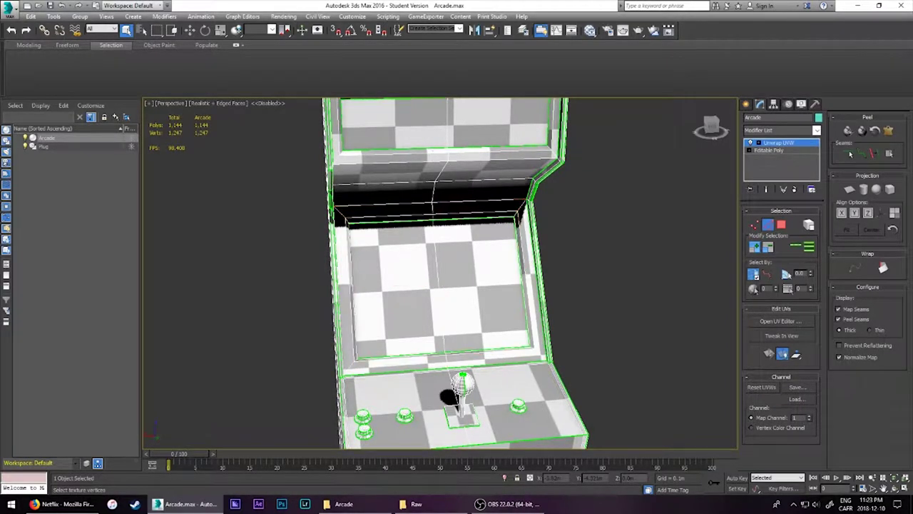
key("2")
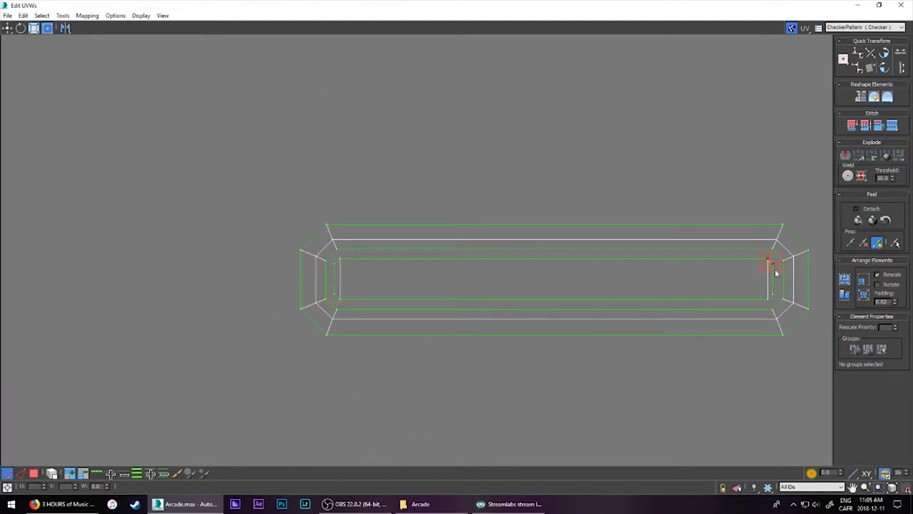
- Select the top UV shell in the maximized Edit UVWs layout
scroll(322, 204, "down", 3)
left_click(479, 226)
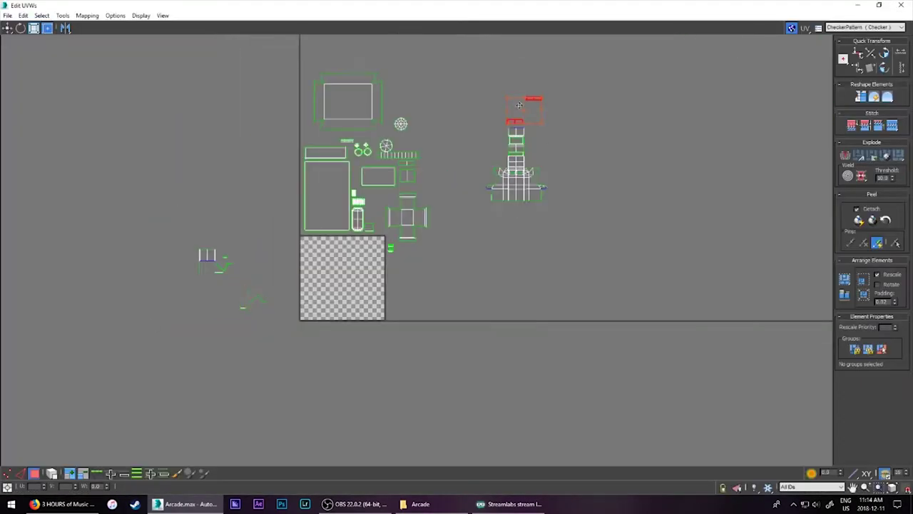
- Zoom into the front panel shell, switch to UV Edge mode, and maximize the Edit UVWs window
scroll(481, 344, "up", 3)
scroll(424, 279, "up", 3)
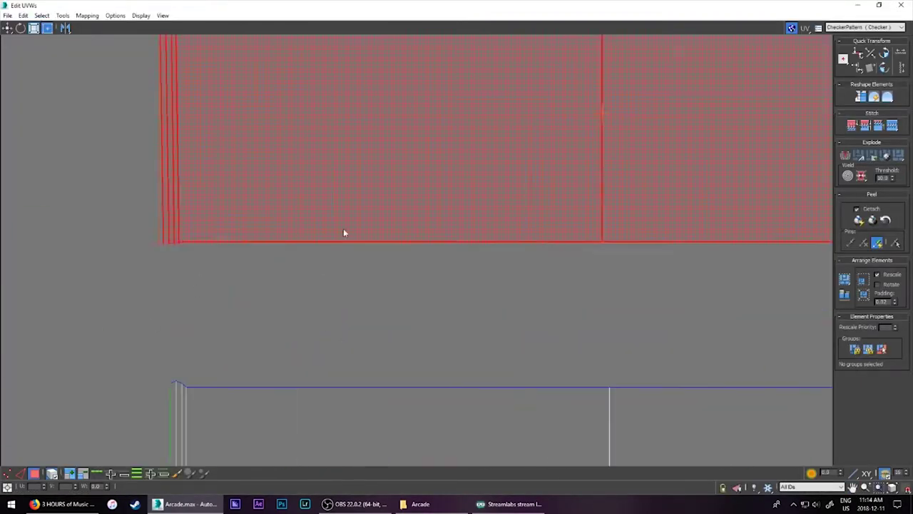
scroll(214, 239, "down", 5)
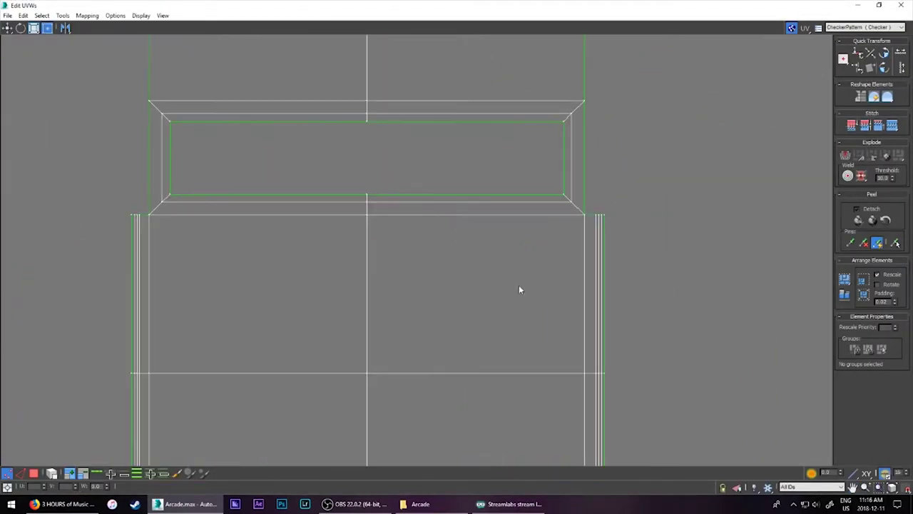
key("2")
scroll(416, 314, "up", 3)
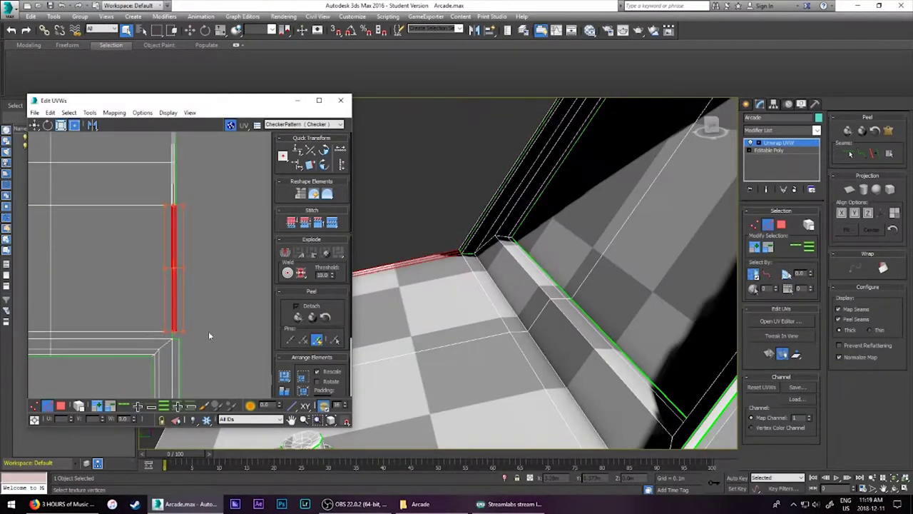
left_click(319, 100)
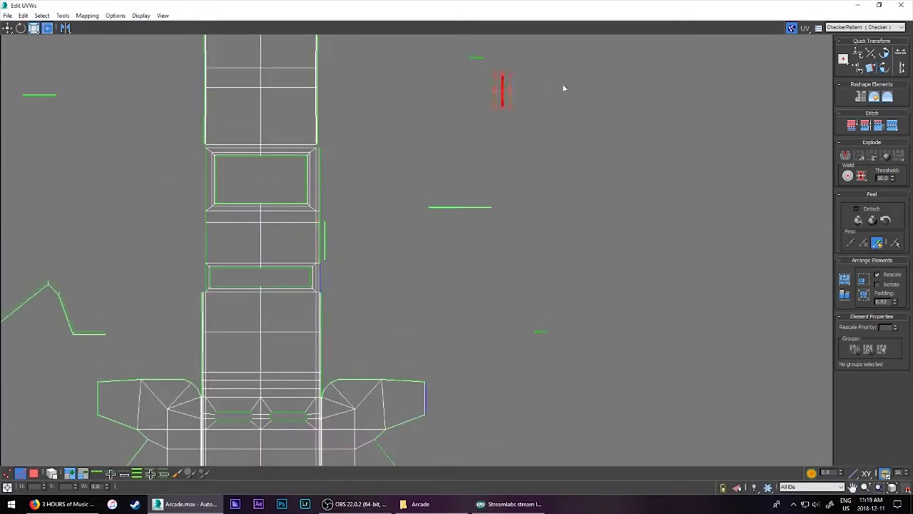
scroll(397, 309, "up", 5)
scroll(397, 310, "up", 3)
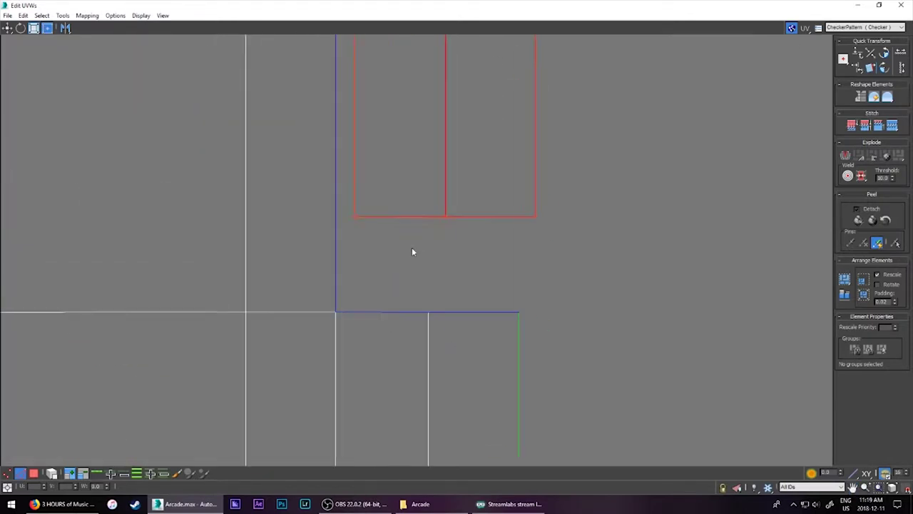
scroll(530, 326, "down", 5)
scroll(465, 100, "up", 5)
left_click(465, 100)
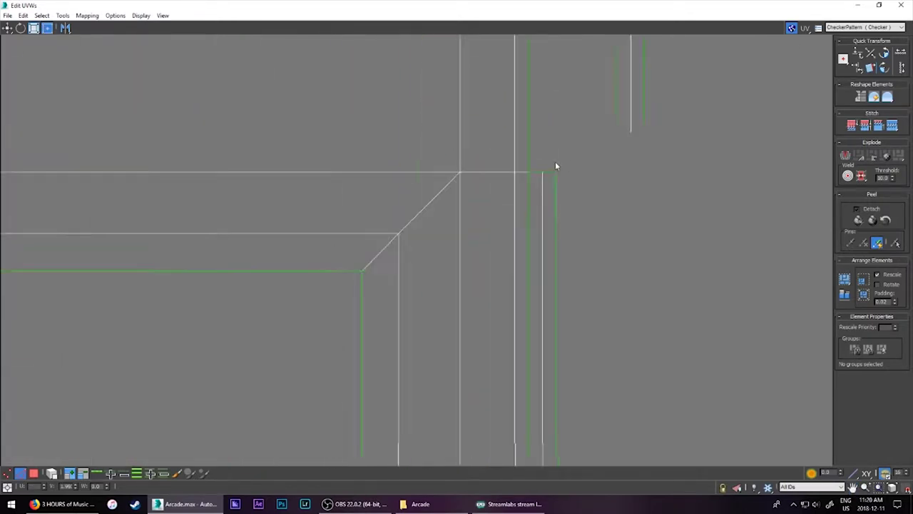
scroll(556, 166, "down", 5)
left_click(490, 248)
scroll(490, 248, "up", 5)
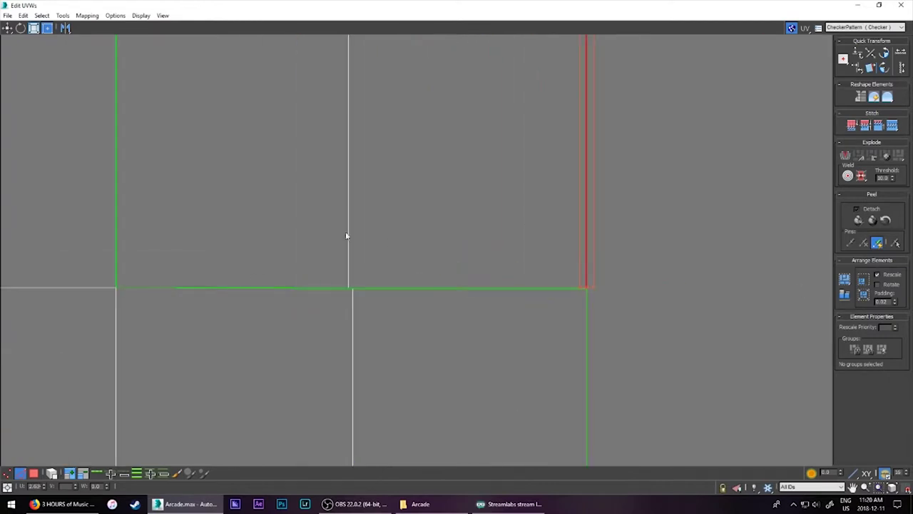
scroll(443, 189, "down", 3)
scroll(550, 276, "down", 3)
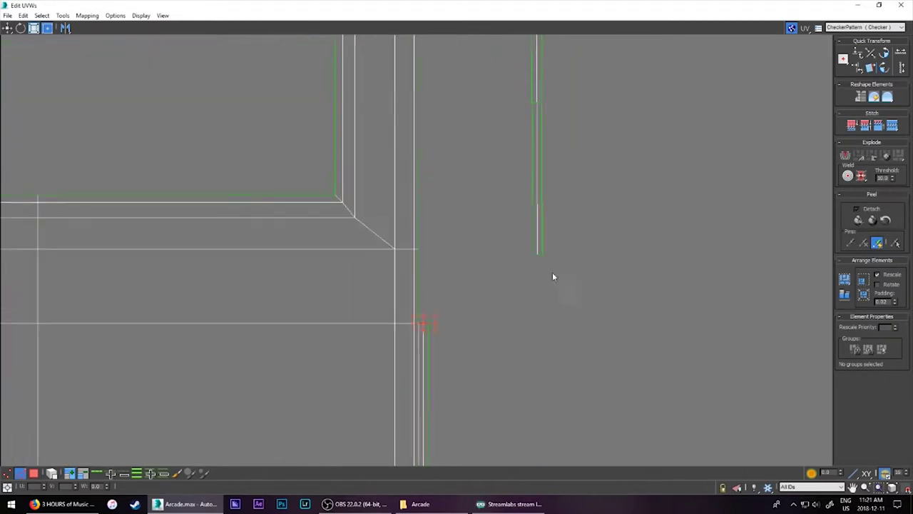
scroll(551, 276, "up", 4)
scroll(709, 120, "up", 2)
scroll(607, 289, "up", 3)
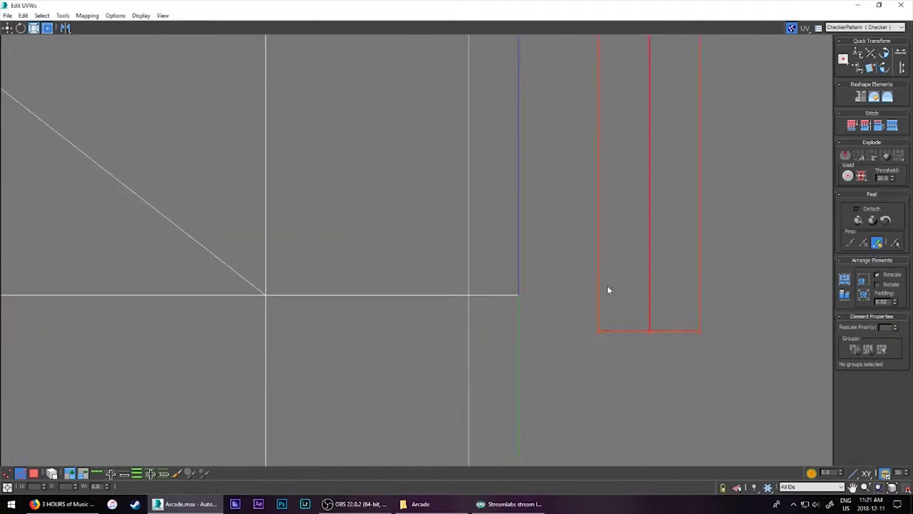
scroll(689, 140, "down", 4)
scroll(689, 141, "up", 2)
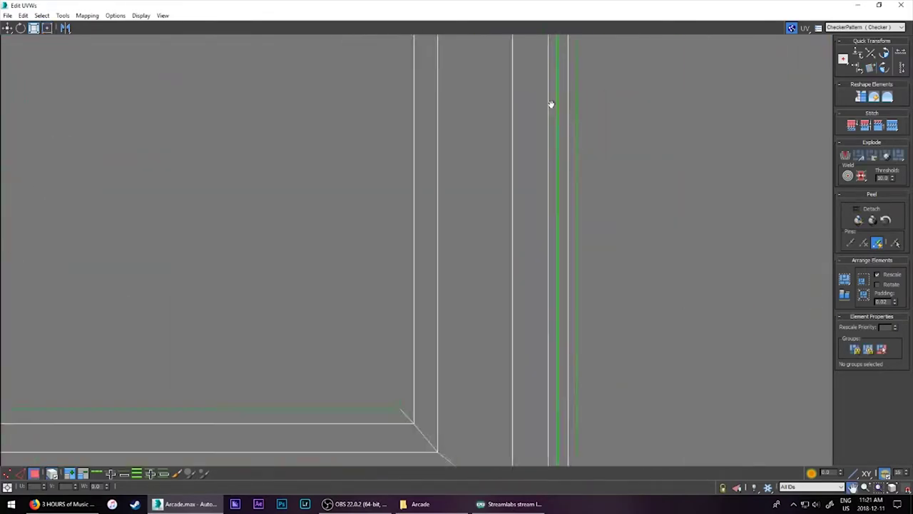
scroll(817, 203, "down", 5)
scroll(402, 183, "up", 5)
scroll(416, 112, "down", 1)
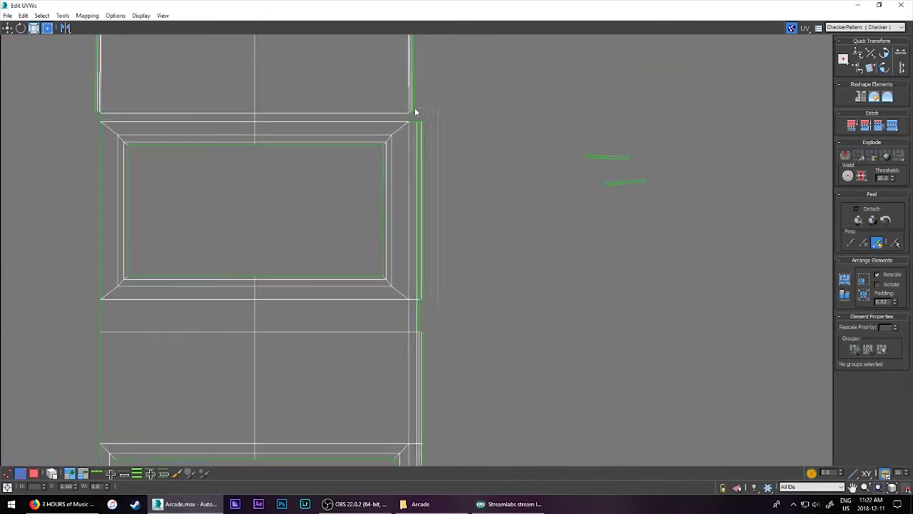
scroll(599, 154, "up", 3)
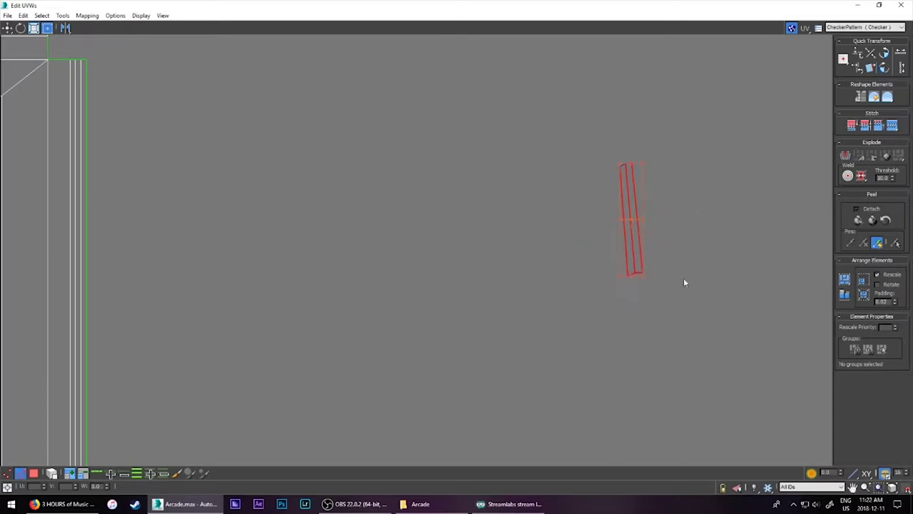
scroll(664, 228, "down", 5)
scroll(451, 271, "up", 5)
scroll(544, 224, "up", 2)
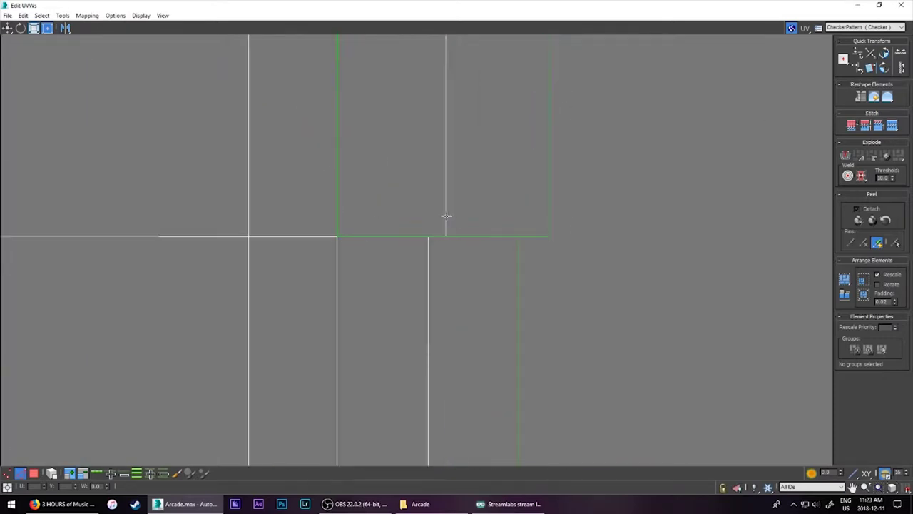
scroll(597, 296, "down", 2)
scroll(436, 225, "down", 3)
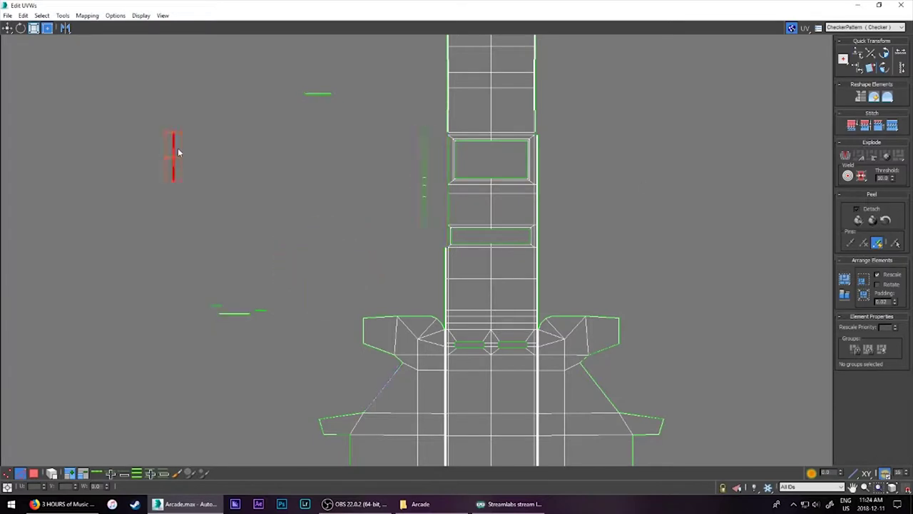
scroll(360, 237, "up", 3)
scroll(388, 336, "up", 3)
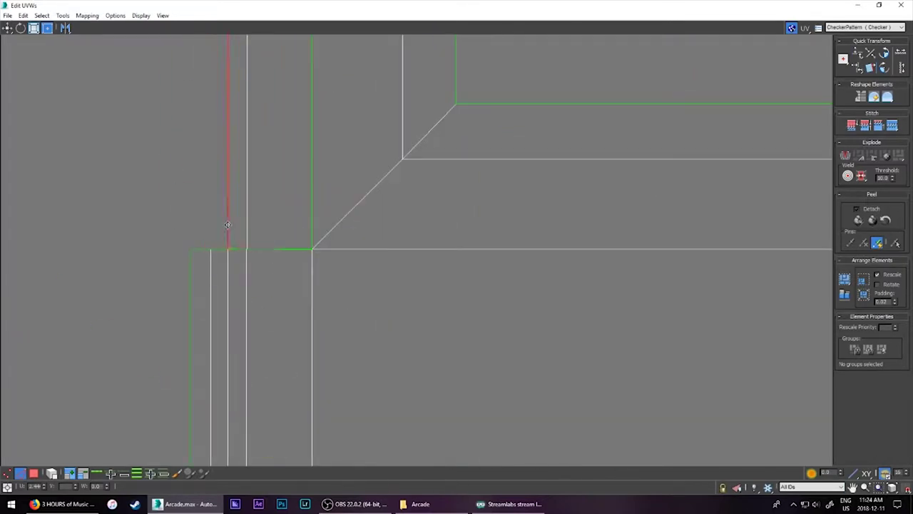
scroll(362, 354, "down", 2)
scroll(316, 214, "up", 3)
scroll(376, 251, "down", 3)
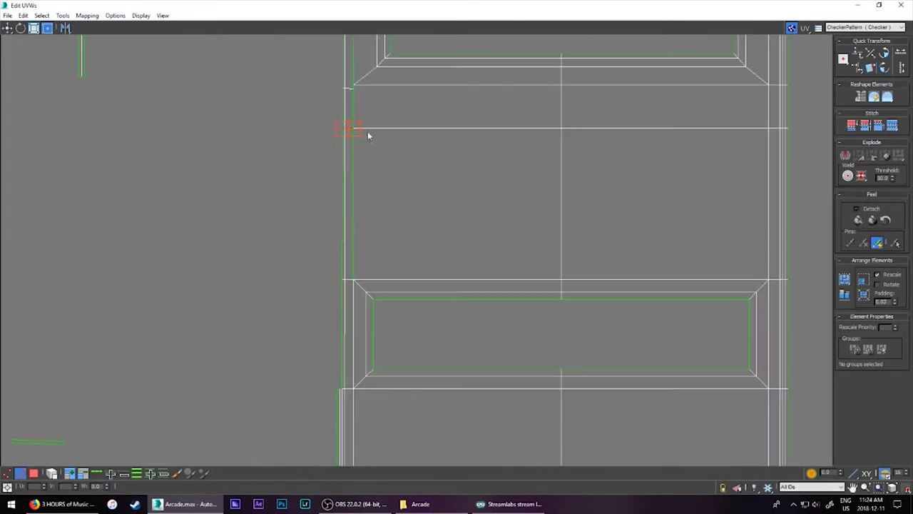
scroll(368, 136, "up", 2)
scroll(328, 279, "up", 1)
scroll(350, 214, "down", 3)
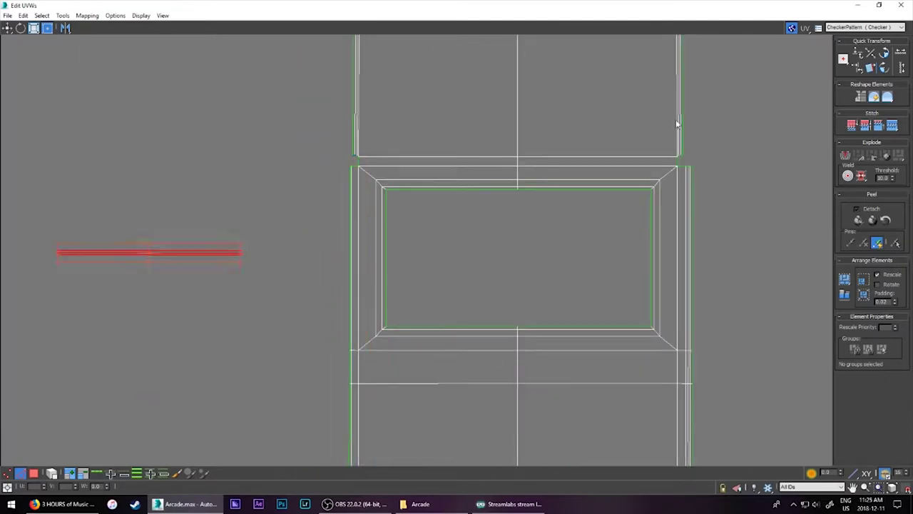
scroll(499, 214, "up", 3)
scroll(416, 247, "down", 3)
scroll(390, 123, "up", 2)
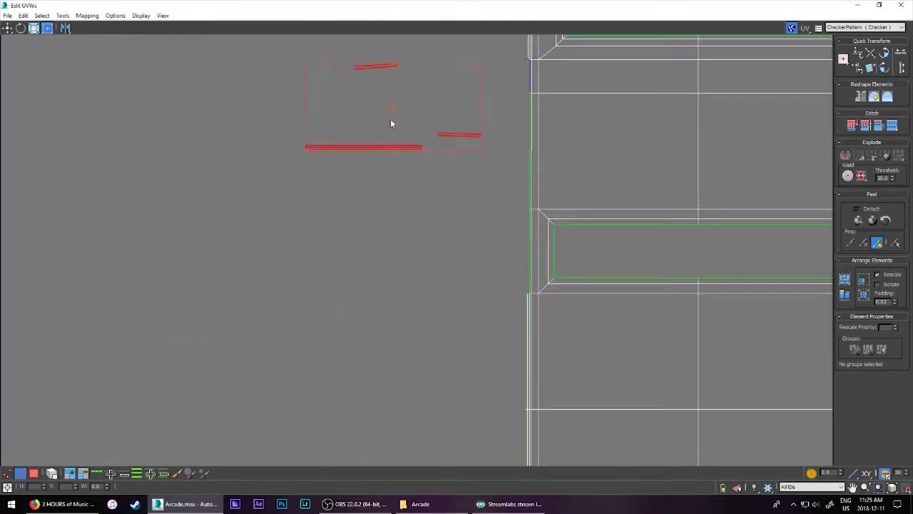
scroll(445, 196, "up", 2)
left_click(438, 207)
scroll(392, 167, "up", 2)
scroll(469, 235, "down", 3)
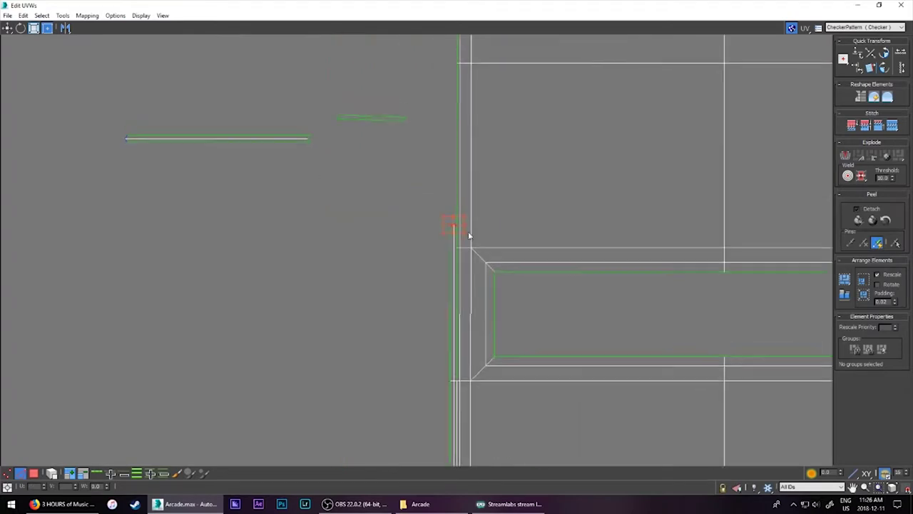
scroll(469, 234, "up", 2)
scroll(388, 404, "down", 2)
scroll(421, 254, "up", 4)
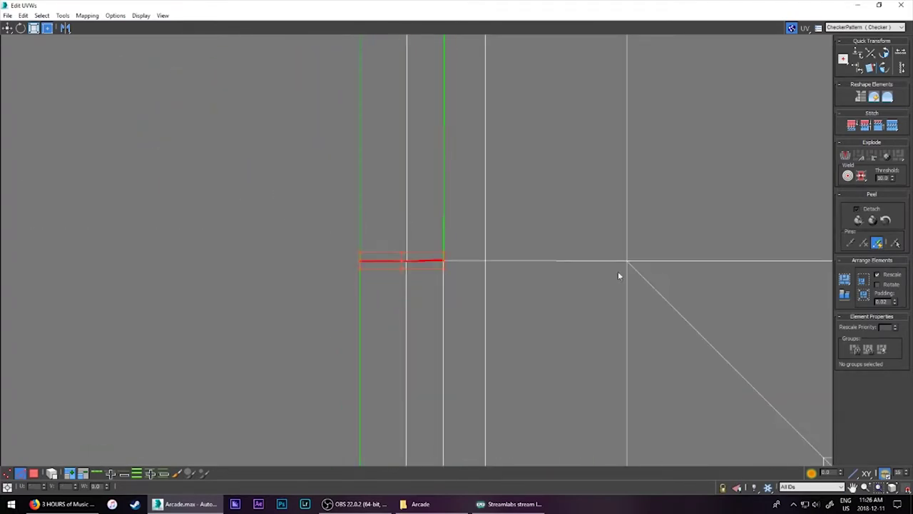
scroll(619, 276, "up", 1)
scroll(445, 127, "up", 2)
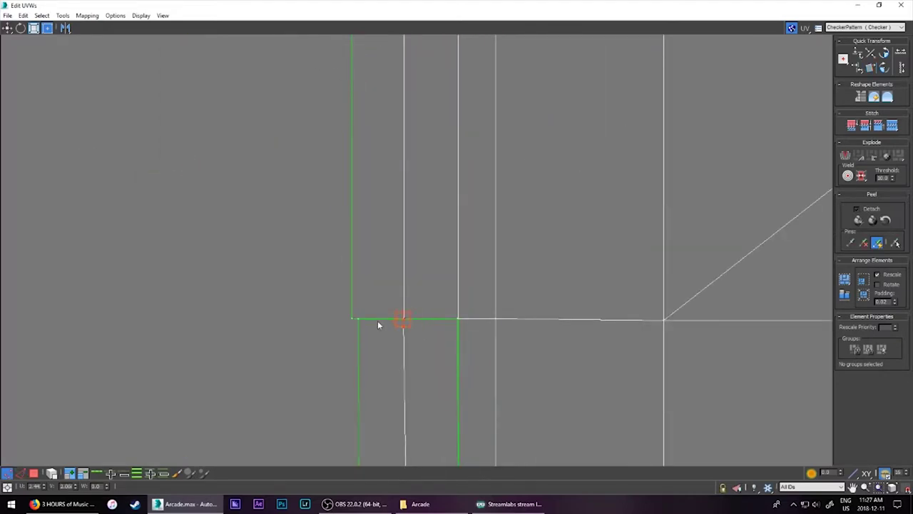
scroll(378, 325, "down", 3)
scroll(330, 191, "down", 3)
- Pan and zoom around the UV layout to inspect the tall column and red-bordered islands
middle_click_drag(348, 199, 434, 224)
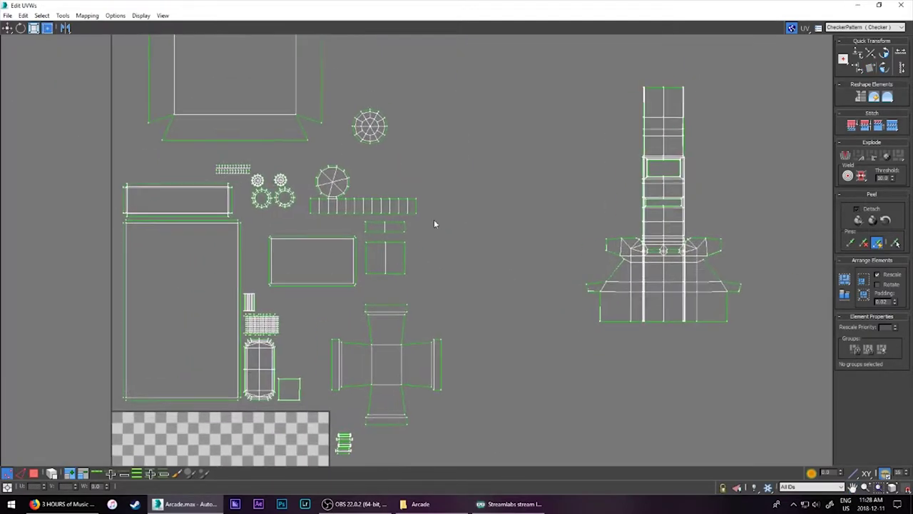
scroll(434, 224, "up", 3)
scroll(443, 319, "up", 2)
scroll(569, 285, "up", 2)
mouse_move(569, 286)
middle_mouse_down()
mouse_move(316, 302)
mouse_move(367, 253)
middle_mouse_up()
scroll(367, 253, "down", 3)
scroll(335, 233, "up", 2)
scroll(434, 278, "up", 2)
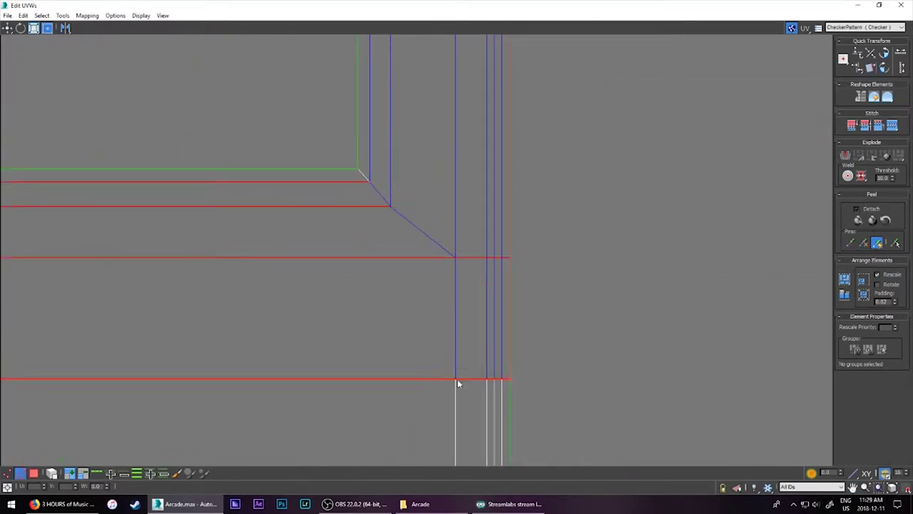
scroll(387, 259, "down", 2)
scroll(697, 195, "up", 2)
mouse_move(697, 196)
middle_mouse_down()
mouse_move(203, 343)
mouse_move(483, 179)
middle_mouse_up()
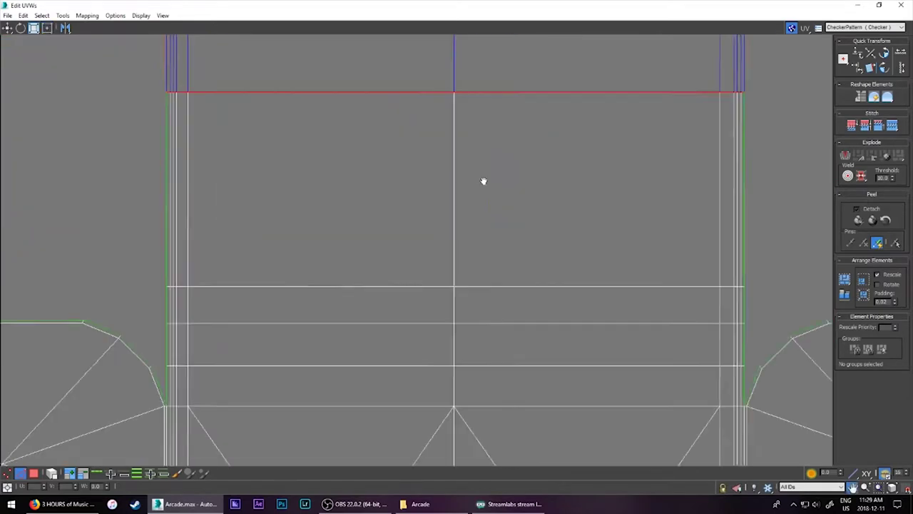
scroll(483, 153, "down", 1)
scroll(483, 153, "up", 1)
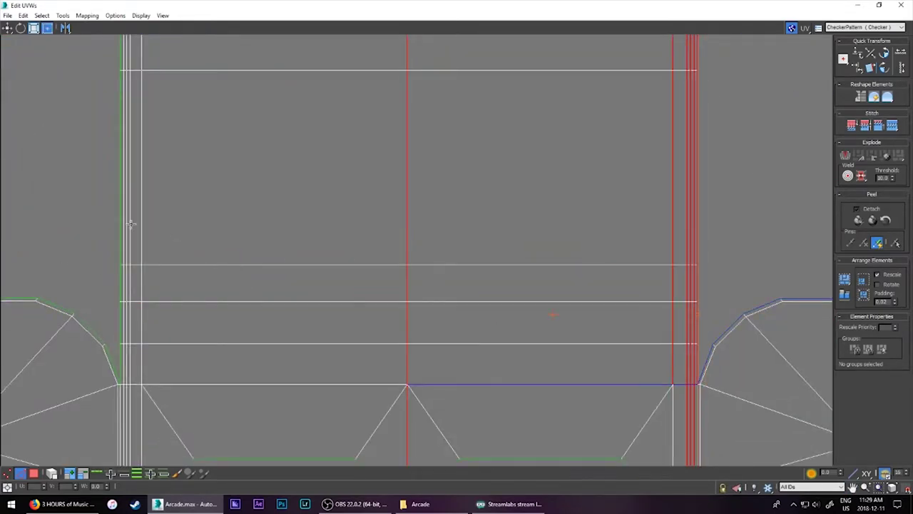
- Select the wide column island and the tall island to check them
middle_click_drag(698, 455, 697, 131)
scroll(378, 143, "down", 2)
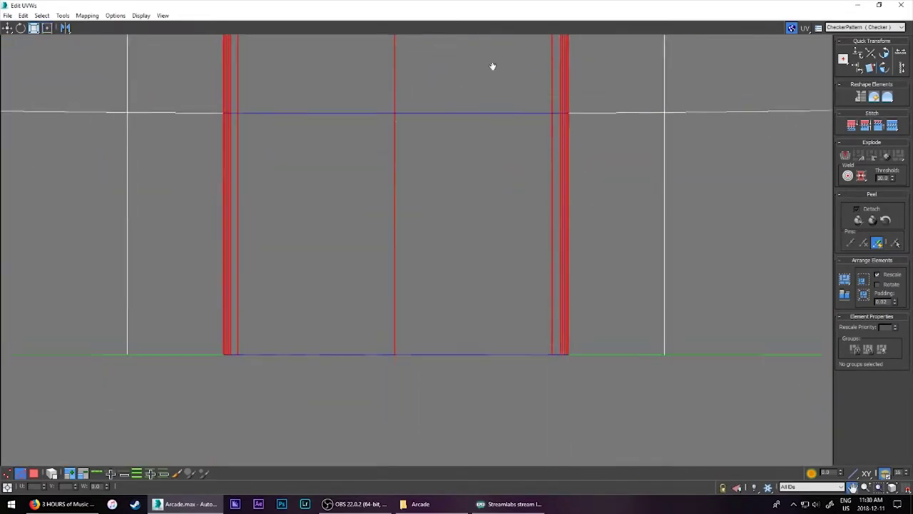
left_click(239, 234)
middle_click_drag(521, 136, 537, 334)
left_click(263, 218)
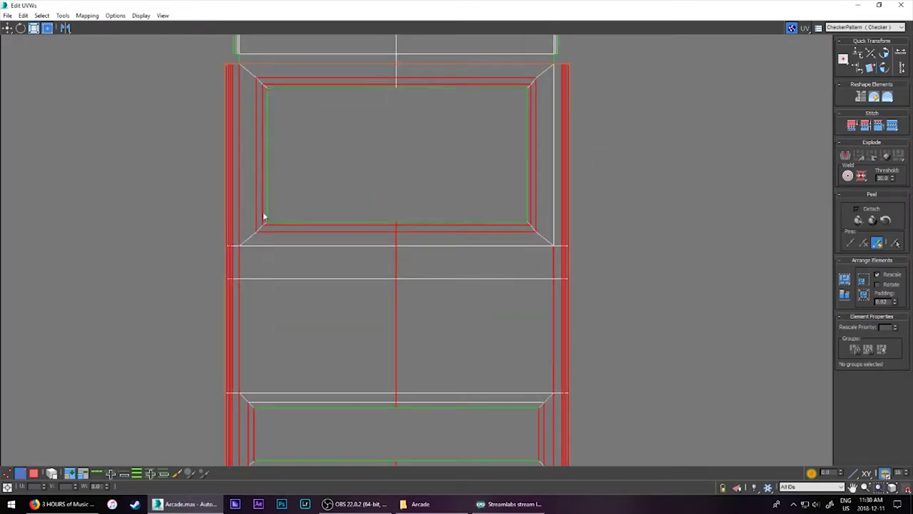
mouse_move(251, 243)
middle_mouse_down()
mouse_move(402, 171)
mouse_move(569, 205)
middle_mouse_up()
scroll(401, 171, "up", 3)
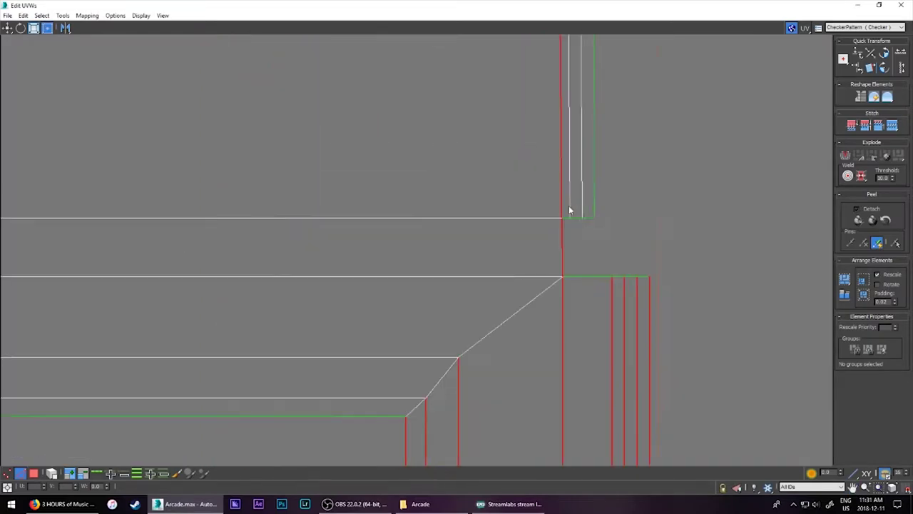
scroll(447, 205, "down", 2)
scroll(447, 205, "down", 3)
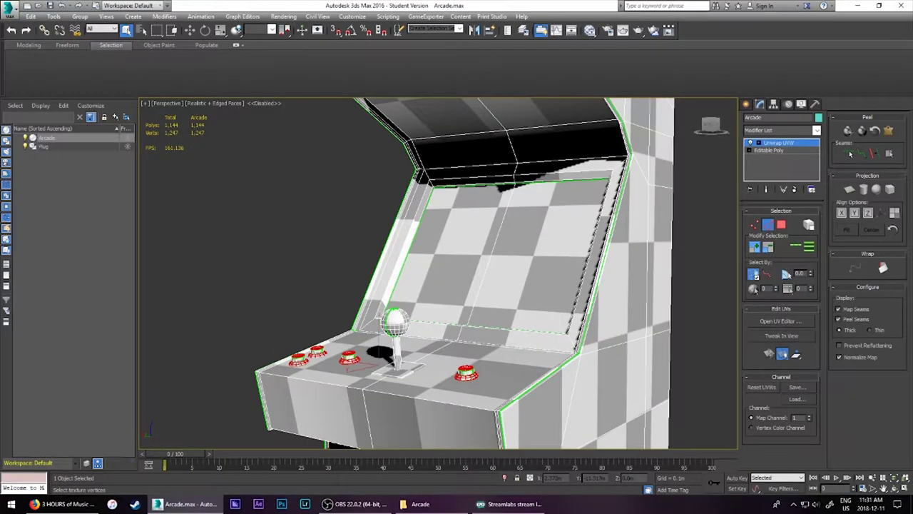
- Orbit around the cabinet, selecting and clearing all its faces to inspect the model
scroll(593, 306, "down", 5)
mouse_move(593, 306)
middle_mouse_down("alt")
mouse_move(642, 342)
mouse_move(412, 386)
middle_mouse_up("alt")
key("ctrl+a")
key("ctrl+d")
middle_click_drag(700, 344, 642, 344, "alt")
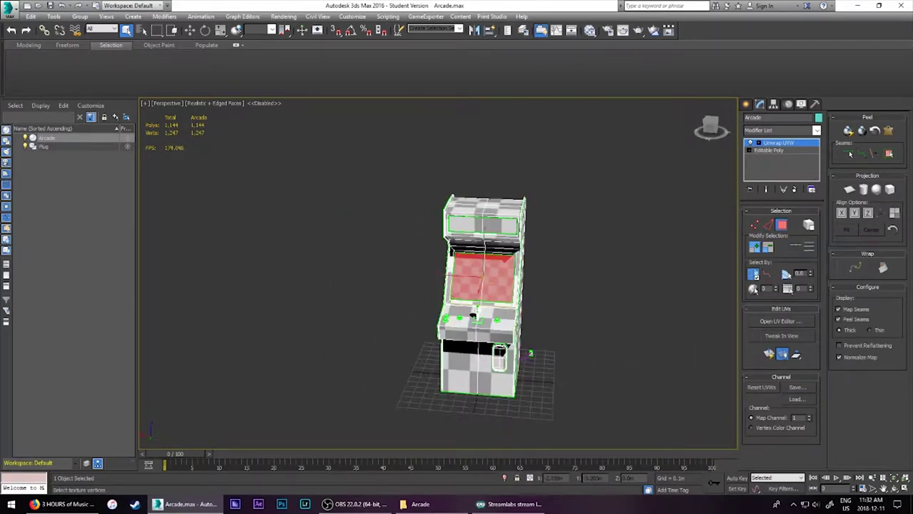
middle_click_drag(628, 214, 692, 207, "alt")
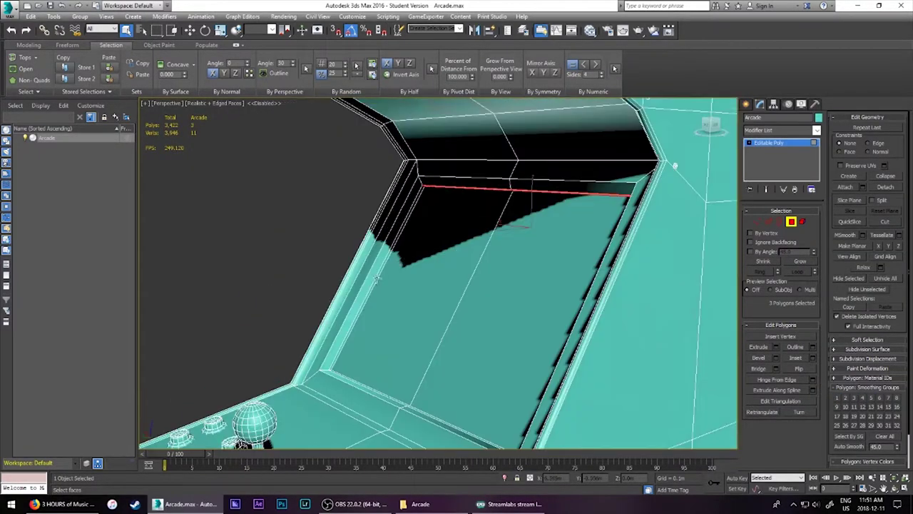
middle_click_drag(500, 271, 629, 180, "alt")
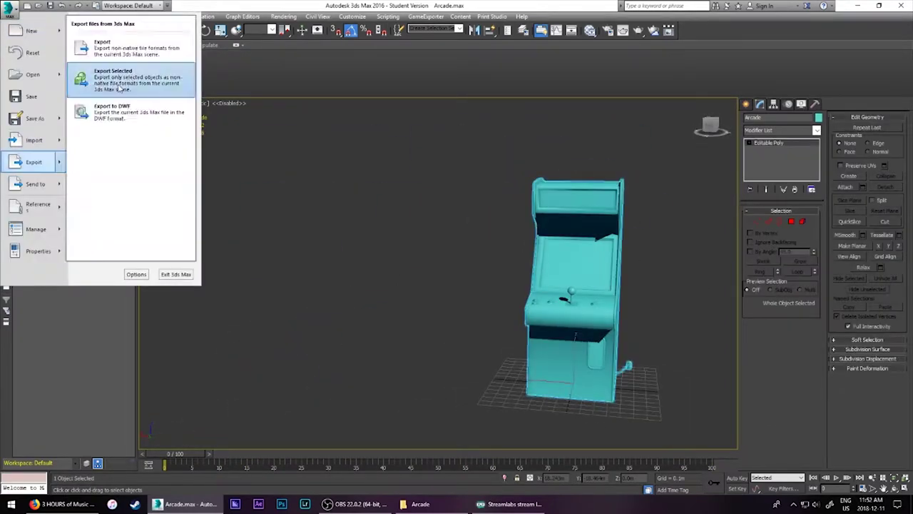
- Export the selected cabinet as an OBJ, close 3ds Max, and launch Steam
left_click(120, 87)
left_click(402, 326)
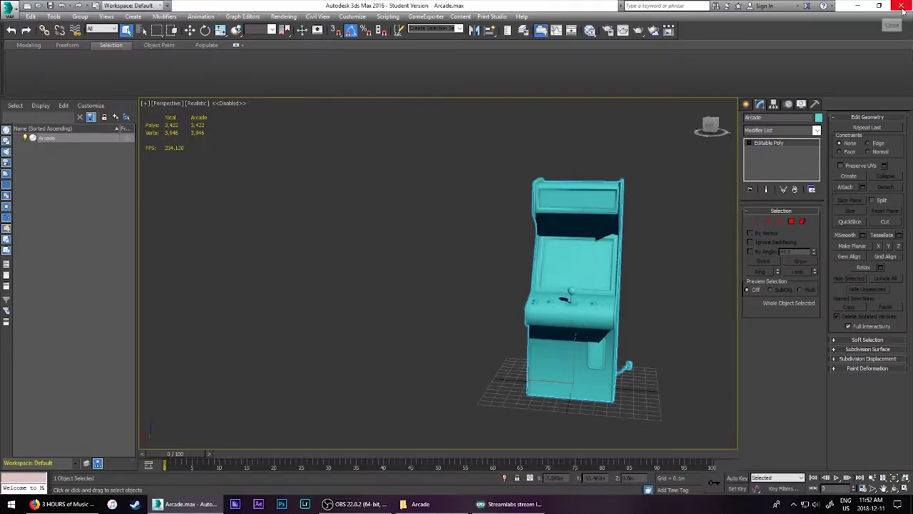
double_click(704, 16)
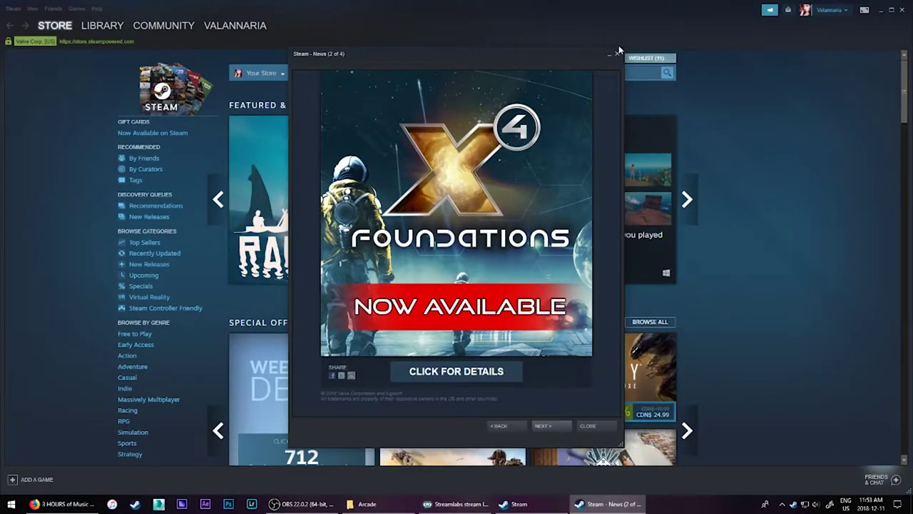
- Dismiss the Steam news popup and launch Substance Painter 2018 from the library
left_click(617, 53)
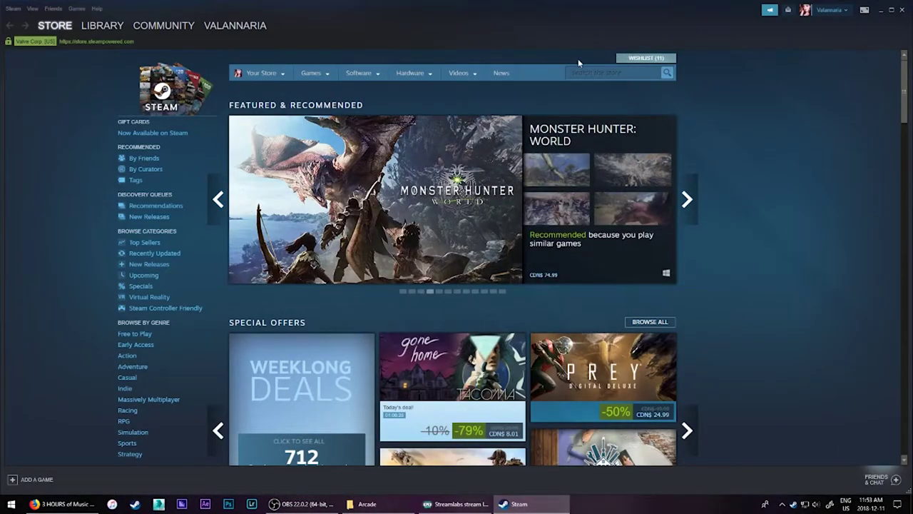
left_click(102, 25)
left_click(170, 230)
left_click(102, 25)
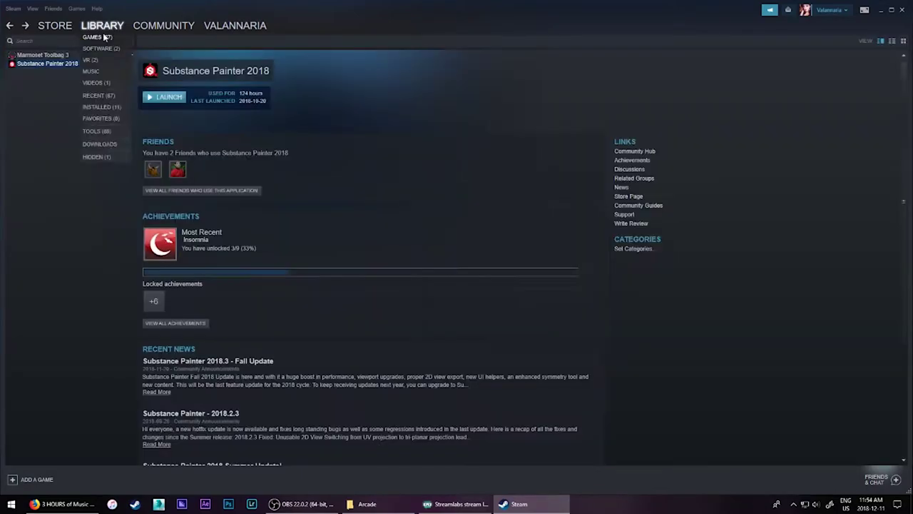
left_click(891, 10)
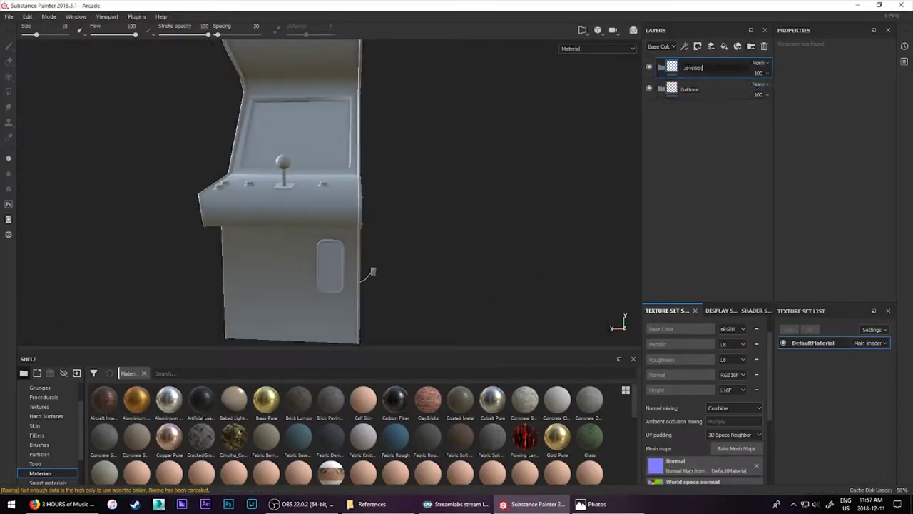
- Add a new layer folder and rename it Coins
key("c")
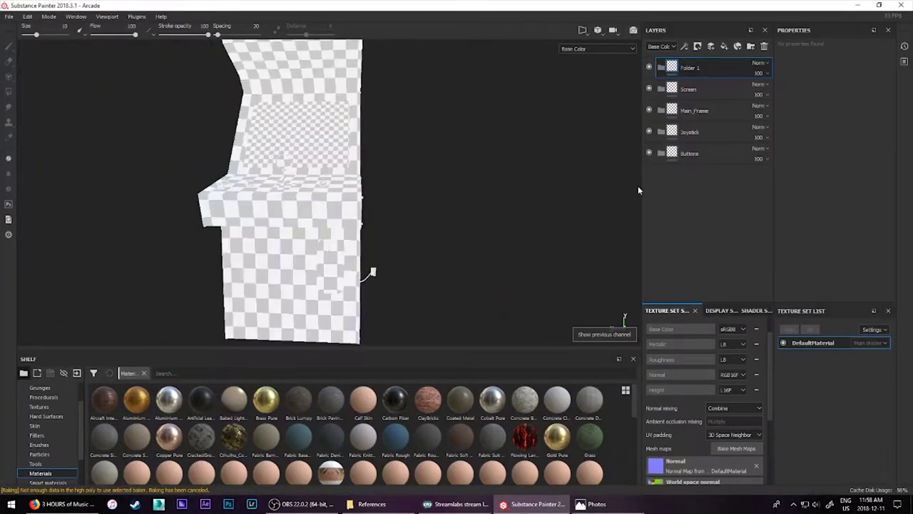
type("Coins")
left_click(720, 311)
left_click(718, 324)
left_click(700, 385)
key("m")
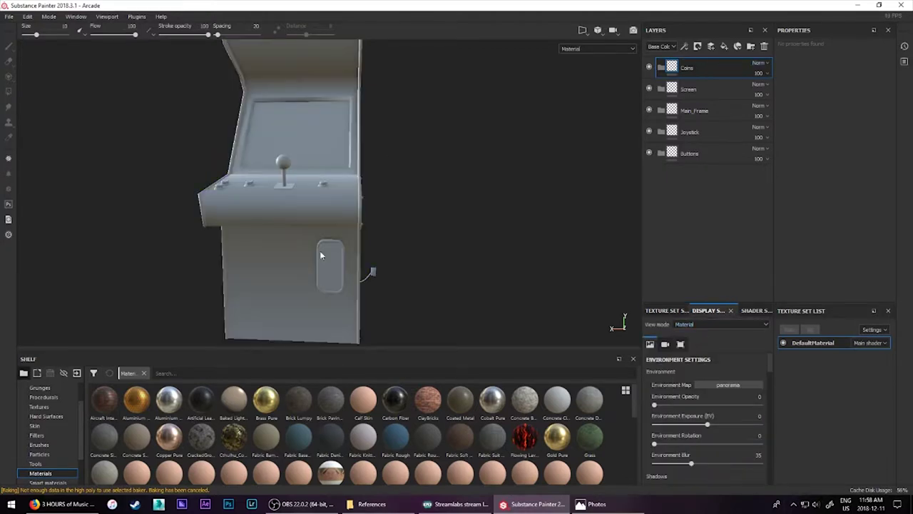
left_click(751, 46)
double_click(689, 68)
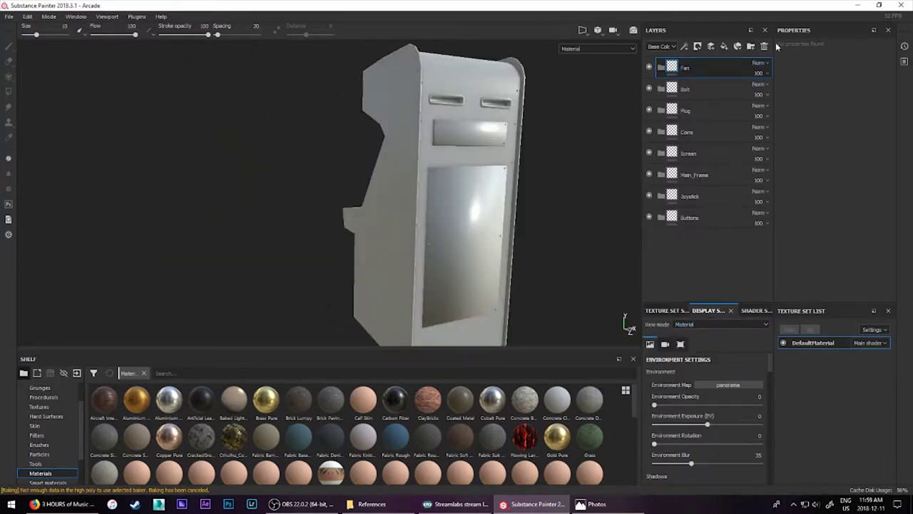
- Give every layer folder a black mask and sort the folders alphabetically
mouse_move(446, 249)
left_mouse_down("alt")
mouse_move(333, 179)
mouse_move(300, 178)
left_mouse_up("alt")
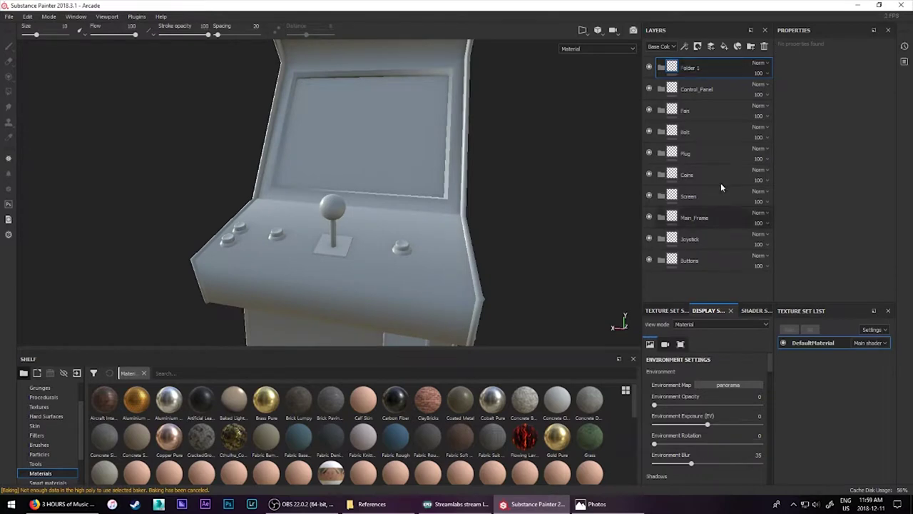
left_click(698, 45)
left_click(715, 79)
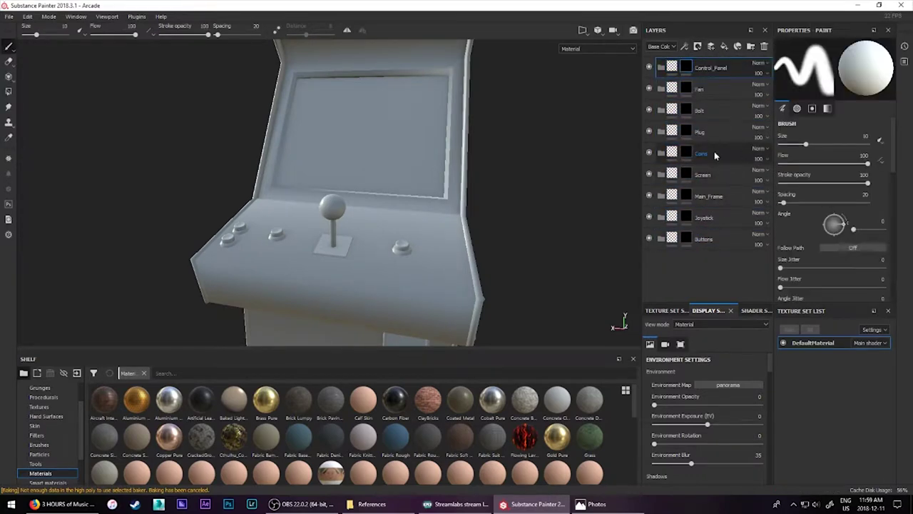
left_click_drag(709, 63, 706, 68)
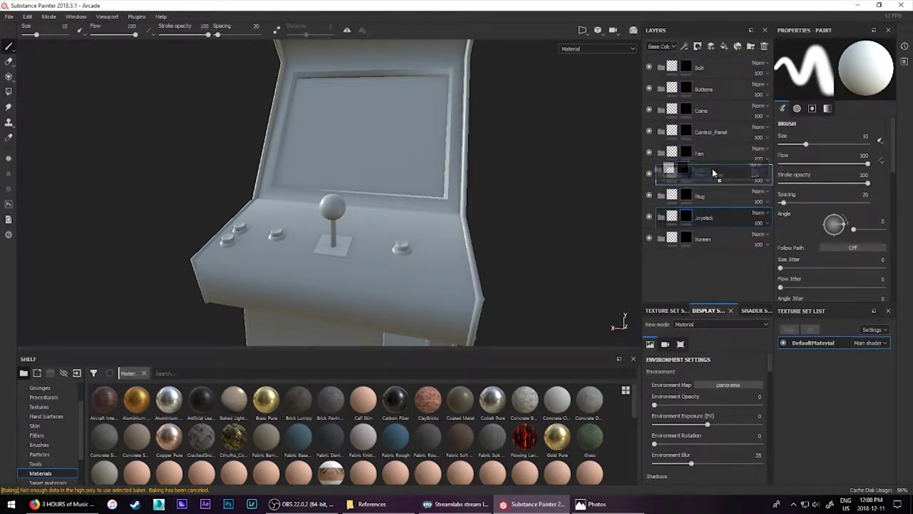
- Polygon-fill the screen faces into the Screen layer's mask
left_click(686, 238)
key("4")
left_click(319, 123)
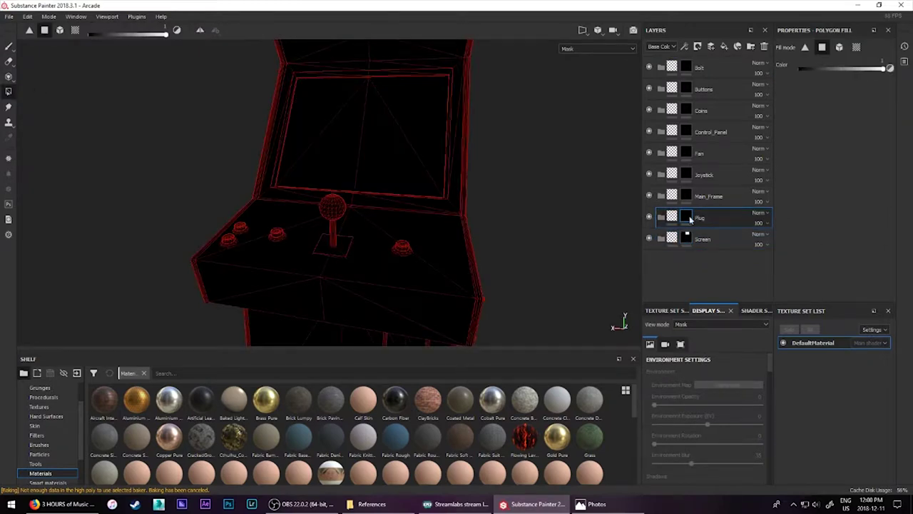
- Check the Plug, Main_Frame and Buttons masks, then return the viewport to Material mode
left_click(686, 217)
left_click_drag(354, 222, 428, 185, "alt")
left_click(687, 195)
mouse_move(277, 118)
left_mouse_down("alt")
mouse_move(211, 227)
mouse_move(414, 255)
left_mouse_up("alt")
mouse_move(495, 167)
left_mouse_down("alt")
mouse_move(224, 227)
mouse_move(501, 281)
mouse_move(432, 229)
left_mouse_up("alt")
left_click(687, 88)
key("m")
left_click(731, 196)
left_click(731, 196, "ctrl")
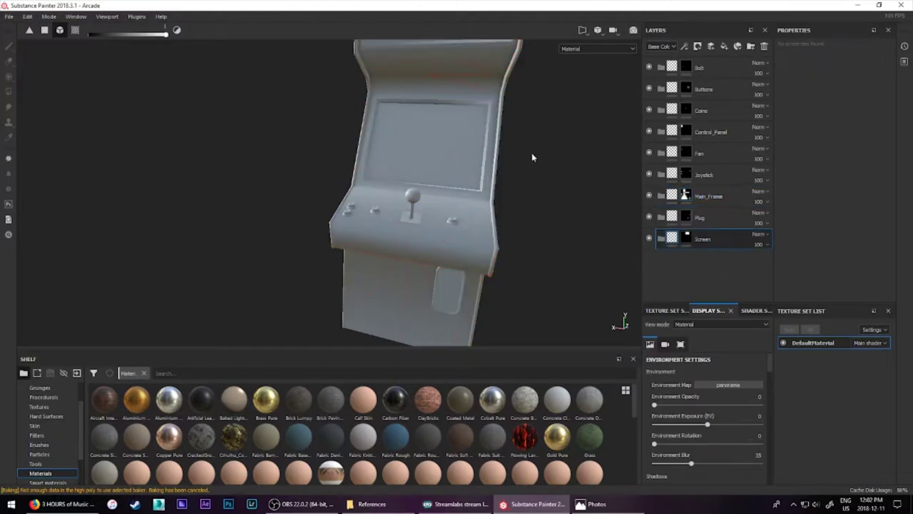
- Add a fill layer in the Screen folder with Height and Emissive channels enabled
left_click(711, 46)
left_click(832, 227)
left_click(799, 378)
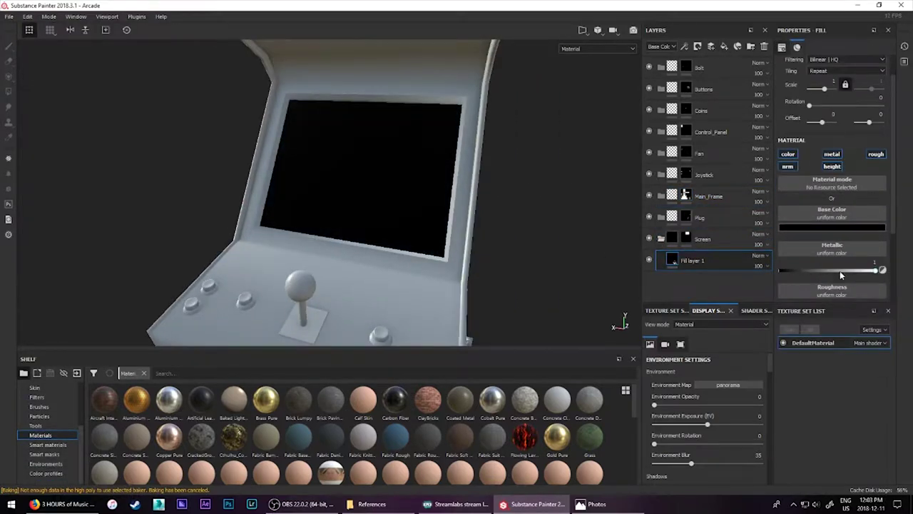
scroll(831, 271, "down", 2)
left_click(832, 111)
scroll(832, 143, "down", 1)
left_click(668, 310)
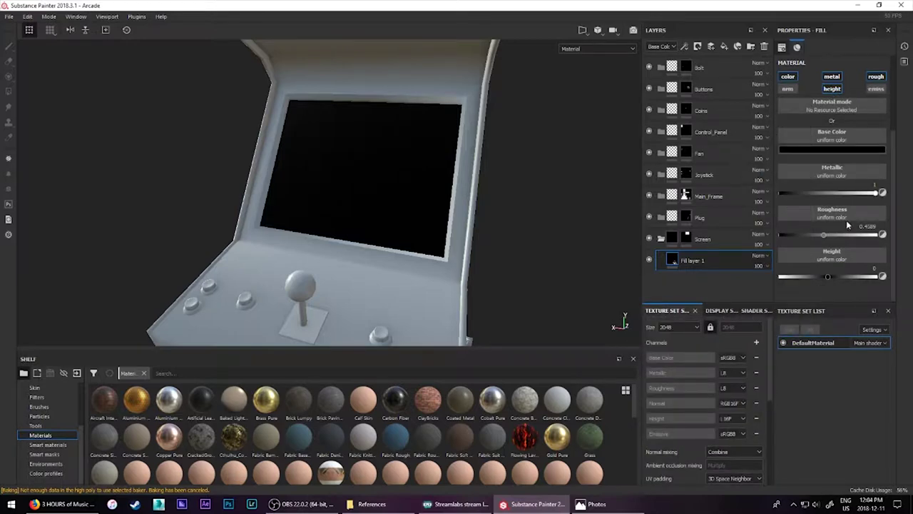
scroll(894, 262, "down", 1)
left_click(832, 291)
left_click_drag(814, 335, 821, 314)
- Turn on the Glare post effect and brighten the emissive colour so the screen glows white
left_click(713, 310)
scroll(764, 451, "down", 3)
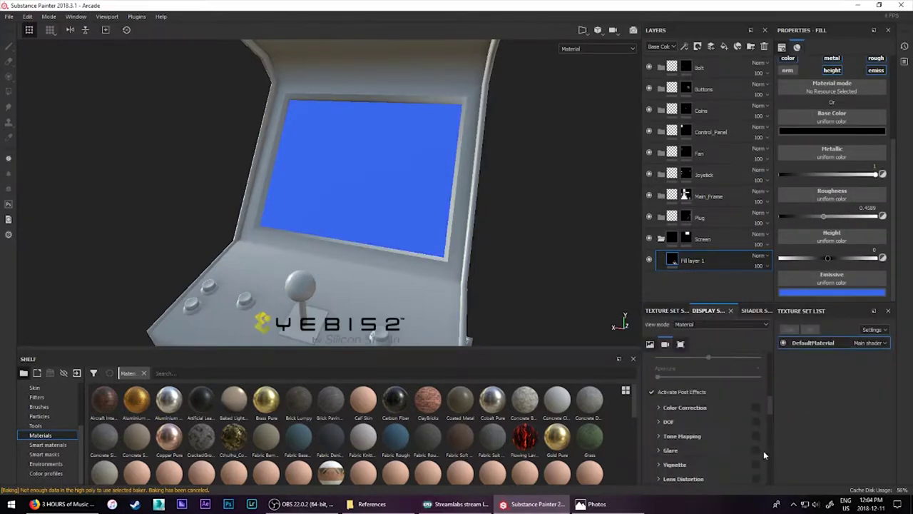
scroll(729, 406, "down", 3)
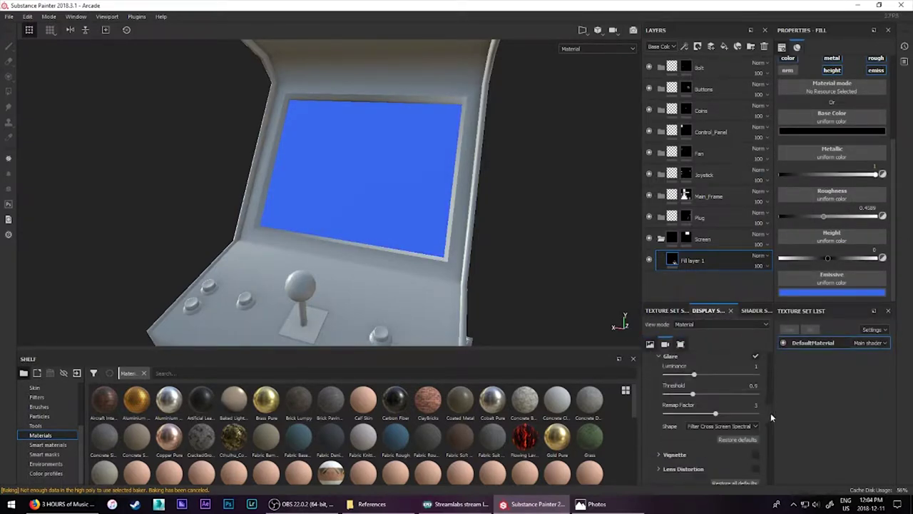
left_click(756, 310)
left_click_drag(660, 452, 666, 452)
left_click(832, 292)
mouse_move(900, 314)
left_mouse_down()
mouse_move(901, 391)
mouse_move(901, 310)
left_mouse_up()
mouse_move(499, 215)
left_mouse_down("alt")
mouse_move(259, 235)
mouse_move(534, 238)
left_mouse_up("alt")
key("4")
left_click(703, 215)
- Drag the Rubber Tire smart material onto the plug and move its layer into the Plug folder
scroll(437, 234, "up", 3)
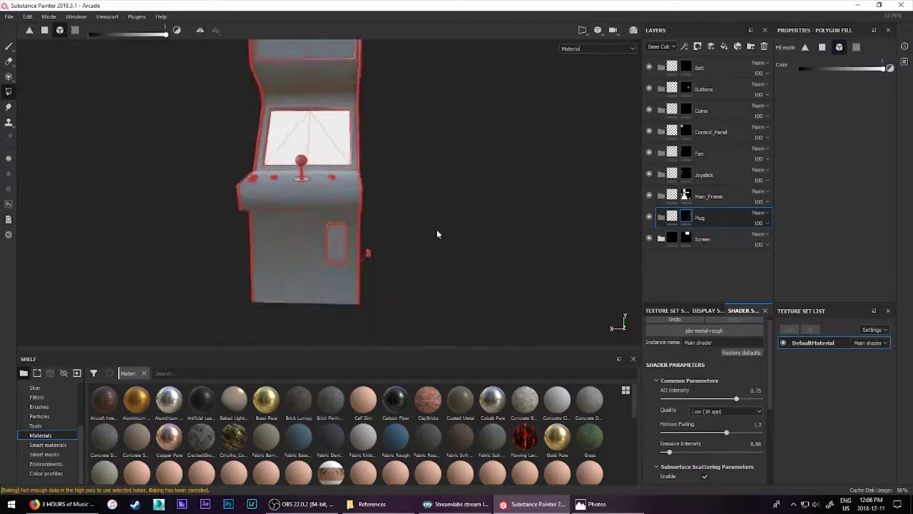
scroll(637, 437, "down", 3)
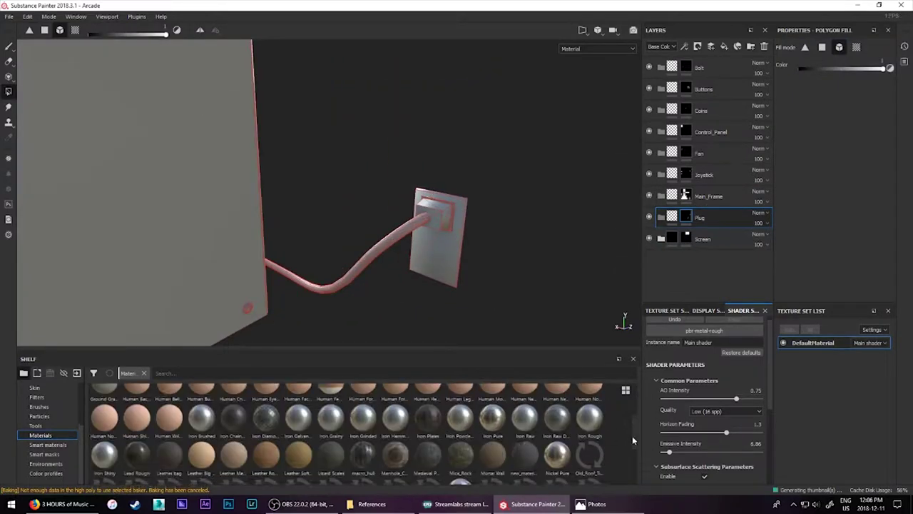
scroll(633, 442, "down", 3)
left_click(48, 445)
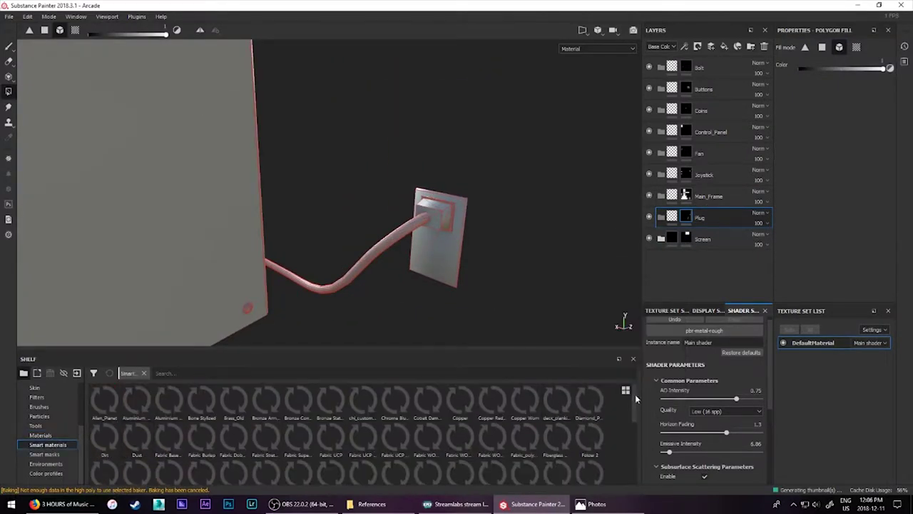
scroll(457, 335, "up", 2)
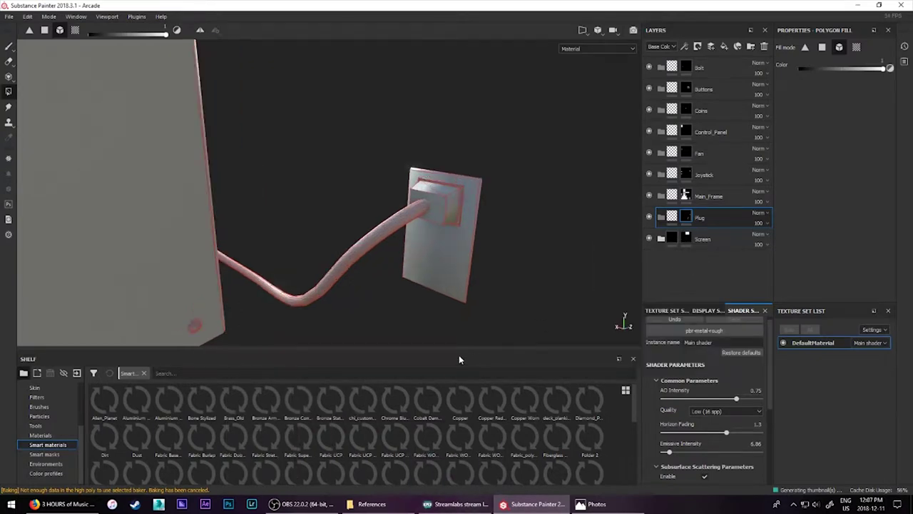
scroll(485, 246, "up", 2)
scroll(631, 404, "down", 1)
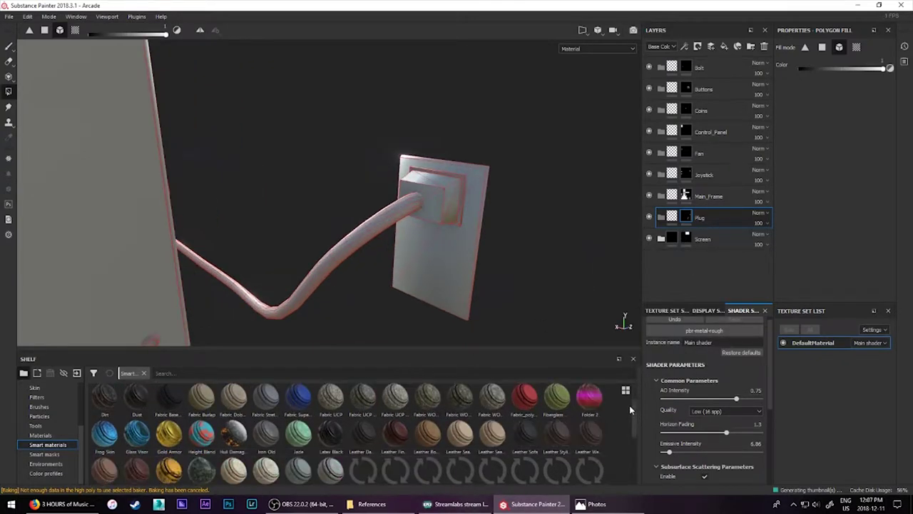
scroll(635, 410, "down", 1)
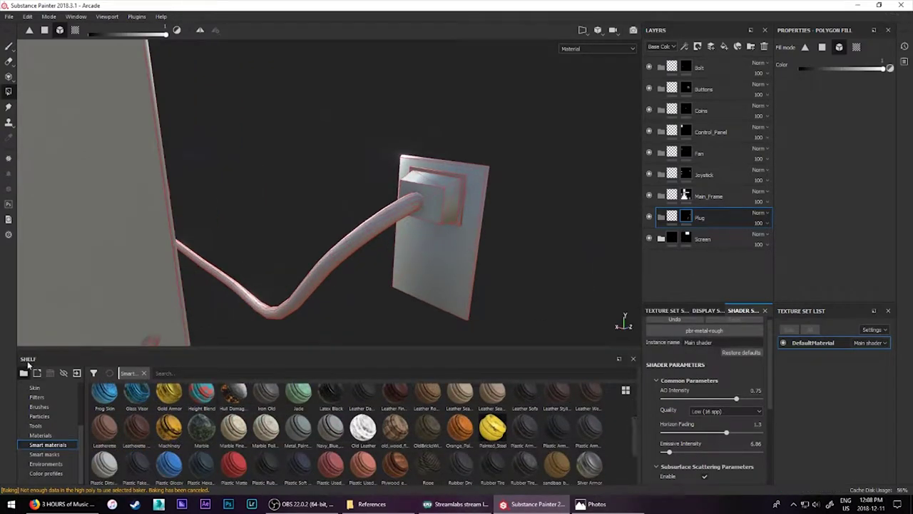
scroll(499, 432, "down", 1)
left_click_drag(493, 434, 383, 247)
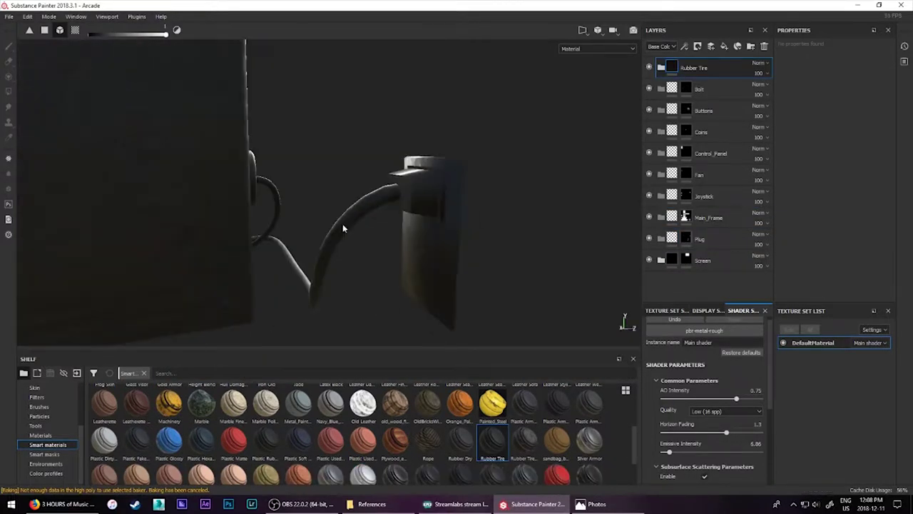
left_click_drag(694, 68, 702, 239)
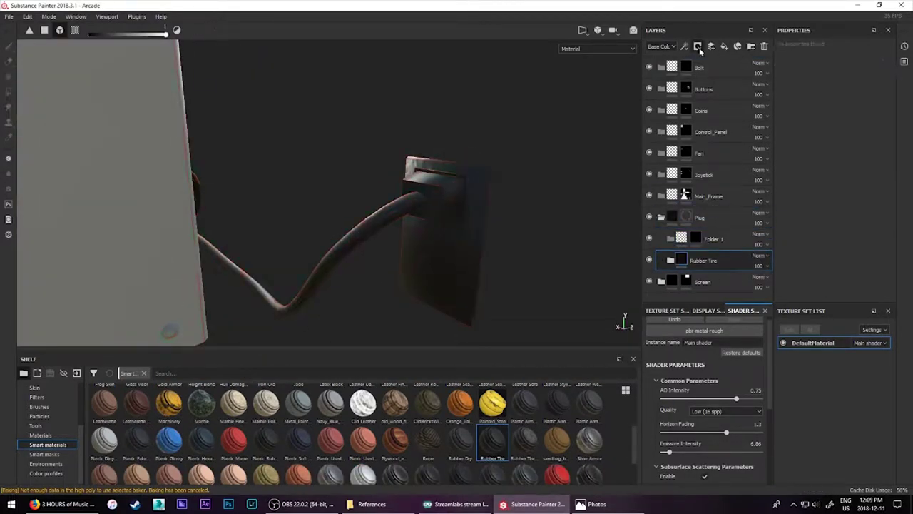
- Lower the Rubber Tire Wear layer's projection scale to 2.46
left_click(714, 239)
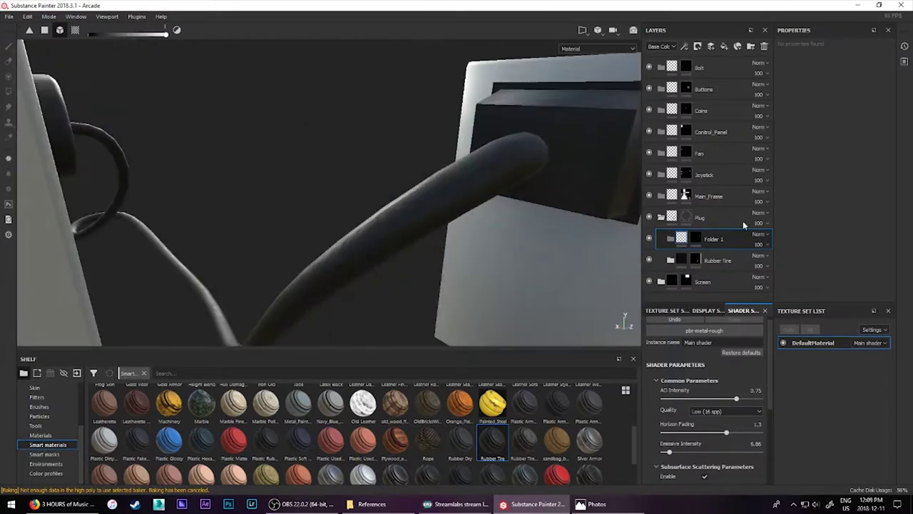
left_click(681, 225)
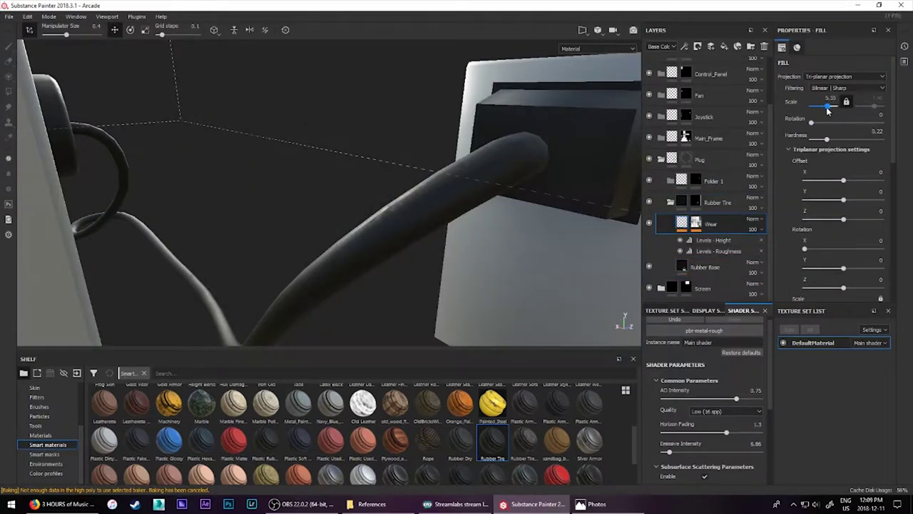
mouse_move(566, 214)
left_mouse_down("alt")
mouse_move(469, 197)
mouse_move(573, 238)
left_mouse_up("alt")
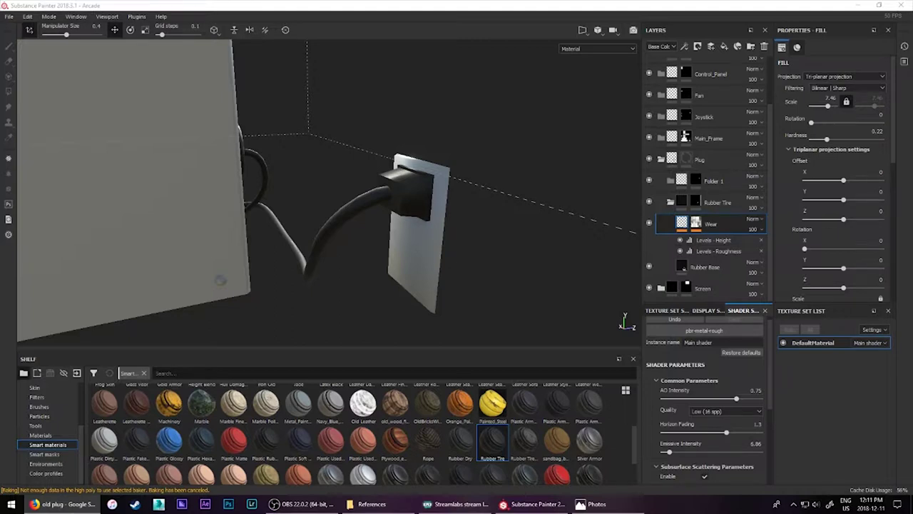
- Apply Plastic Dirty Scratches to the wall plate and adjust the Edges Damage generator curvature
left_click_drag(104, 440, 714, 260)
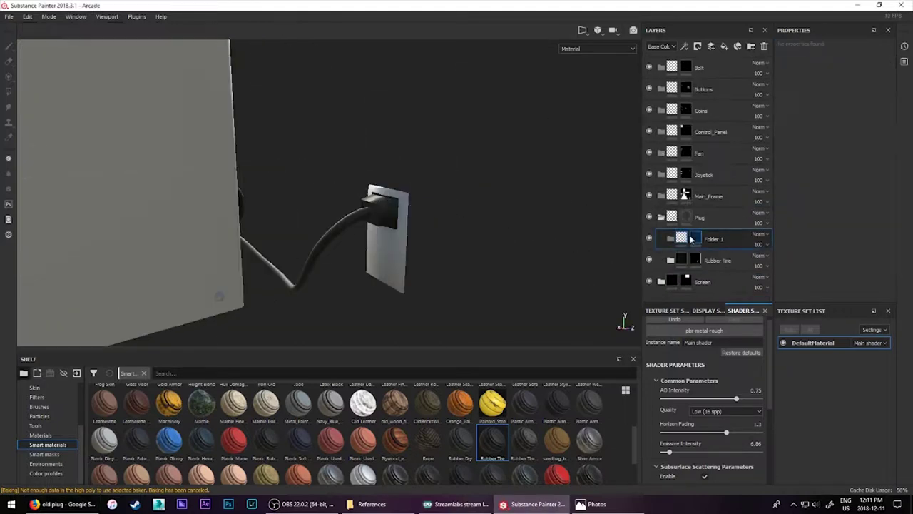
scroll(356, 428, "down", 1)
scroll(401, 233, "up", 3)
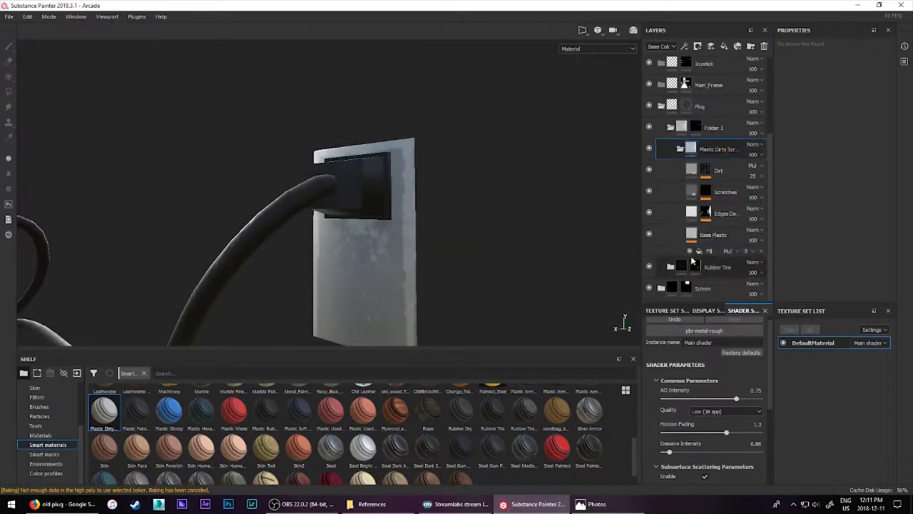
left_click(705, 212)
left_click(705, 212)
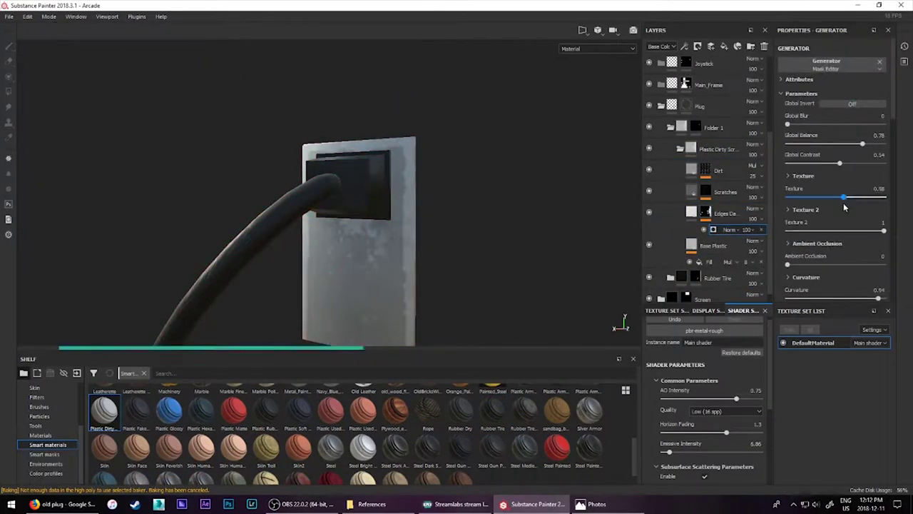
left_click_drag(791, 148, 786, 147)
scroll(796, 150, "down", 1)
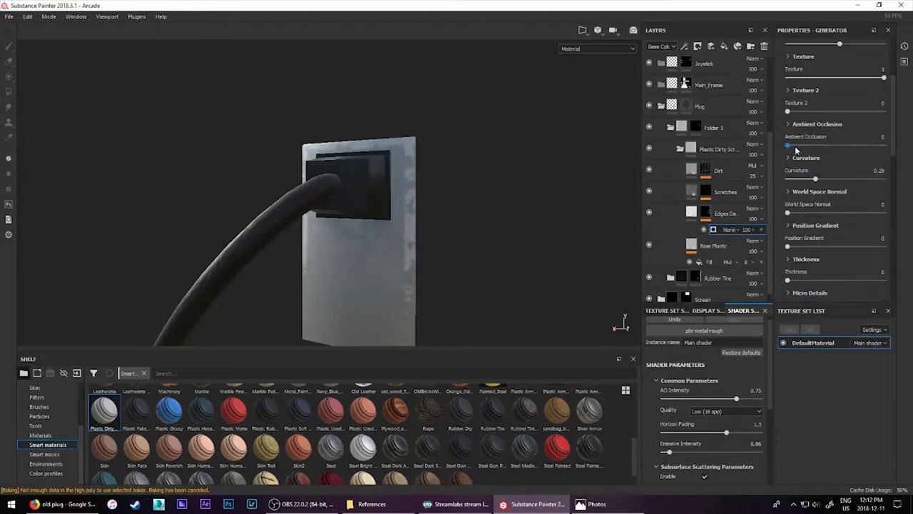
scroll(790, 213, "down", 2)
scroll(787, 194, "up", 4)
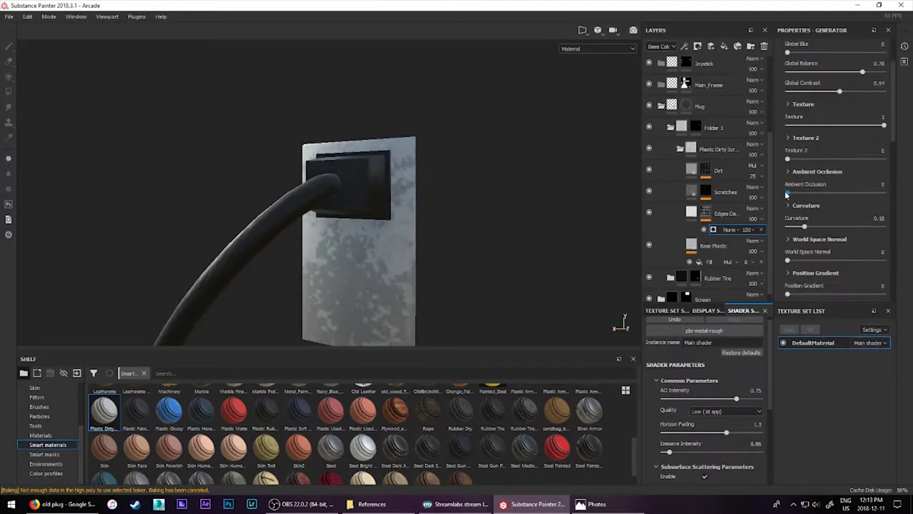
- Add a Fill layer with a black base colour above the plastic
left_click(724, 45)
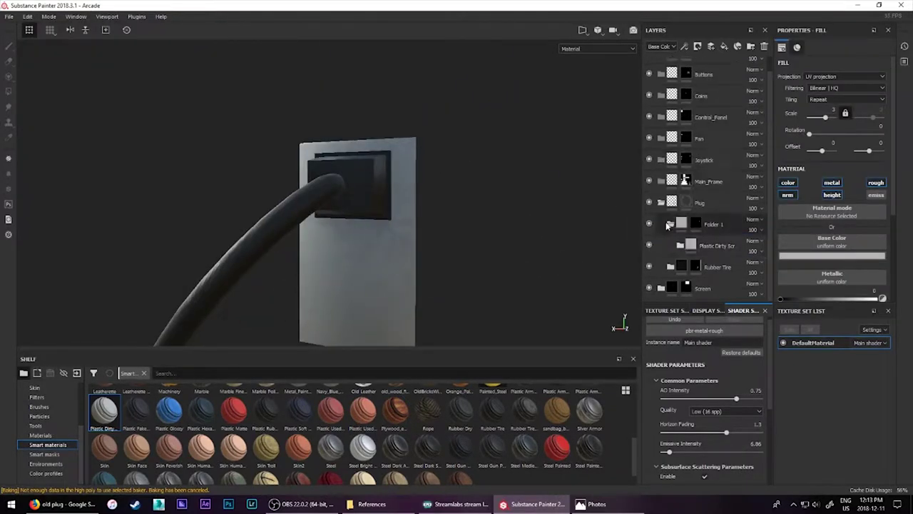
left_click(832, 255)
left_click_drag(842, 334, 842, 357)
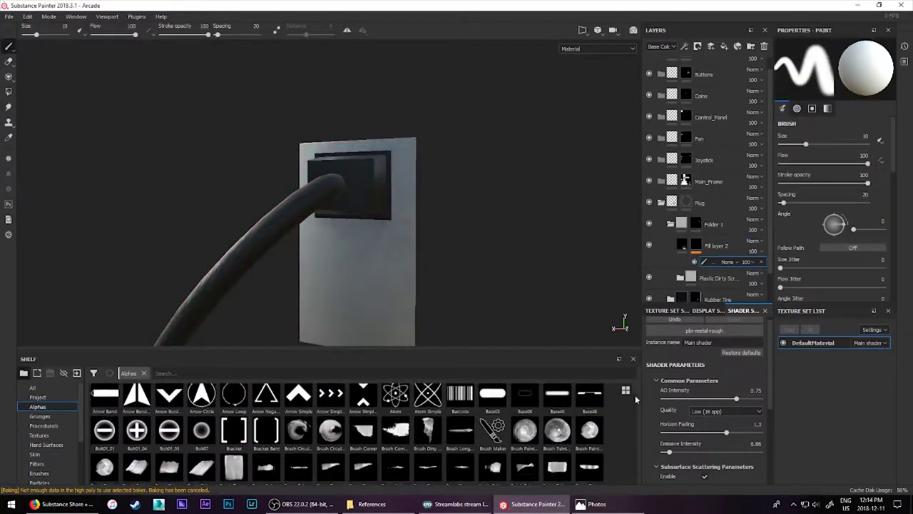
- Switch over to Photoshop and wait on its start screen of recent files
left_click_drag(635, 400, 639, 456)
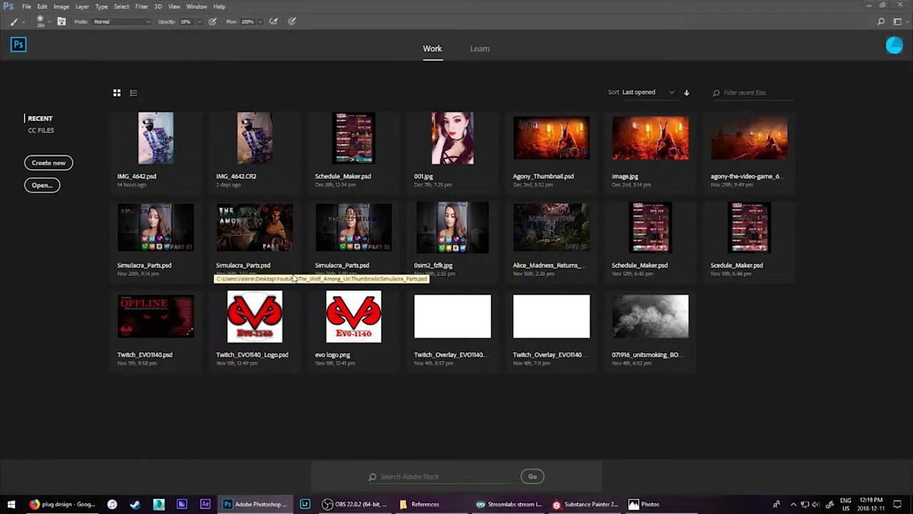
- Create a new document for the outlet socket image, save it under a new name, then relaunch Substance Painter
left_click(49, 163)
left_click(643, 392)
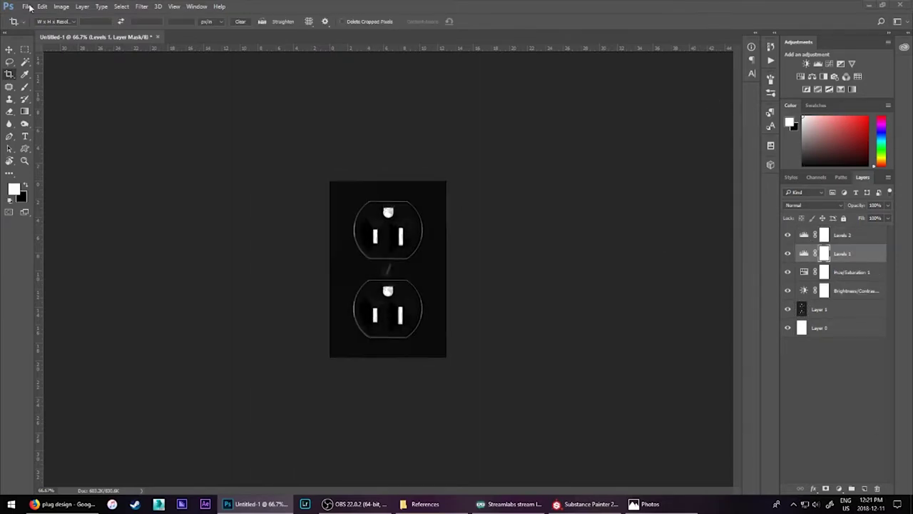
key("ctrl+s")
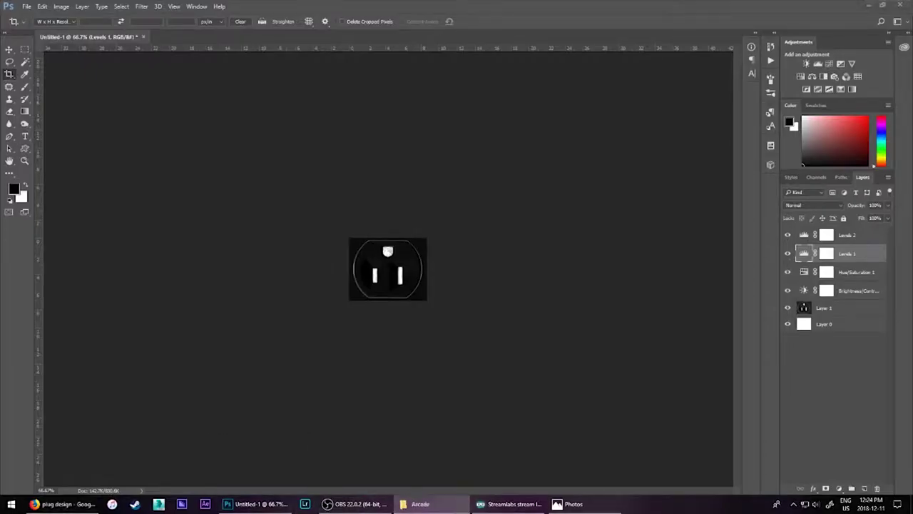
left_click(135, 504)
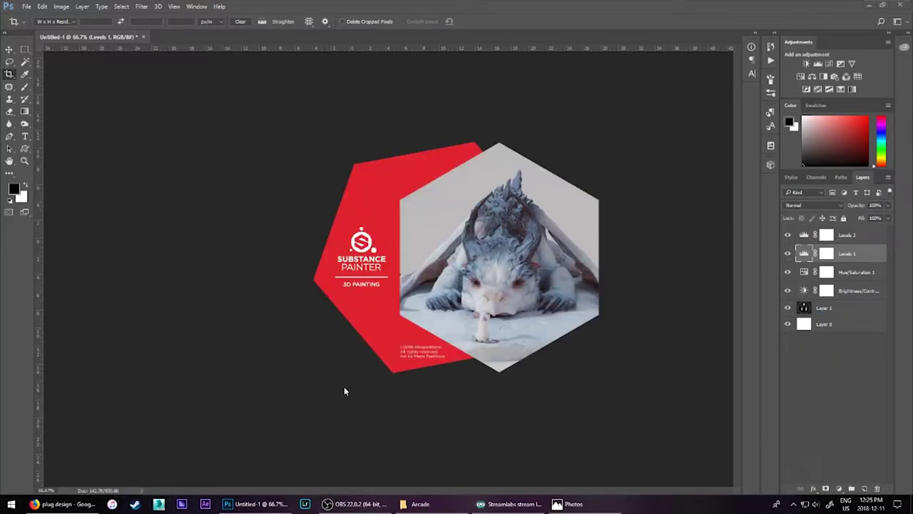
- Dismiss the bug report, add black masks to the Outlet and Plug layers, and show Smart materials
left_click(545, 353)
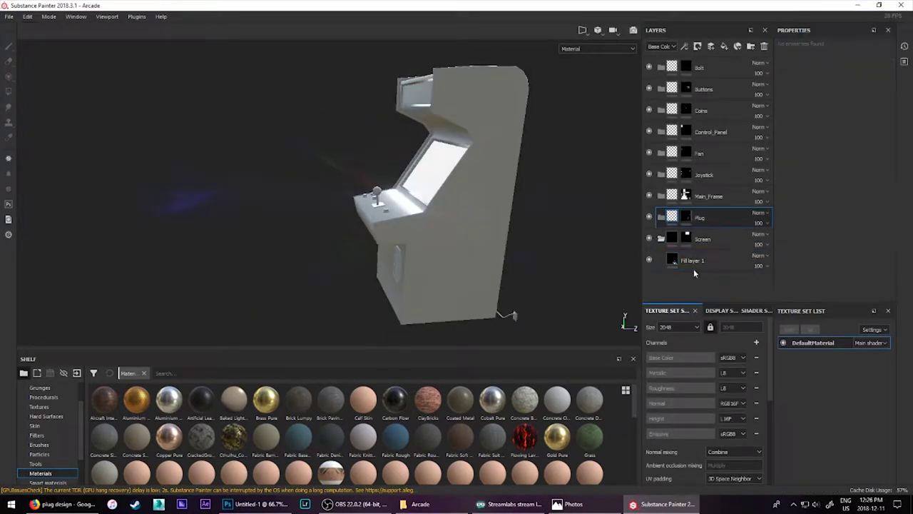
left_click(719, 69)
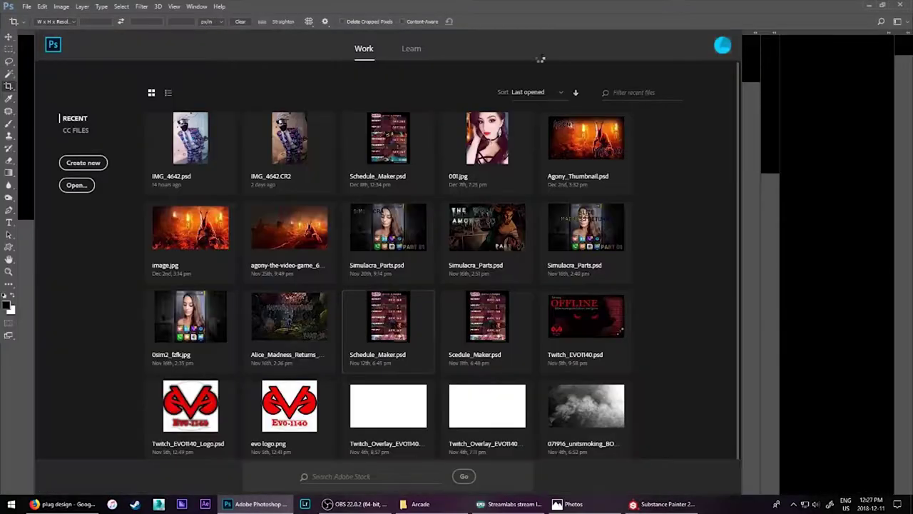
left_click(794, 504)
left_click(50, 464)
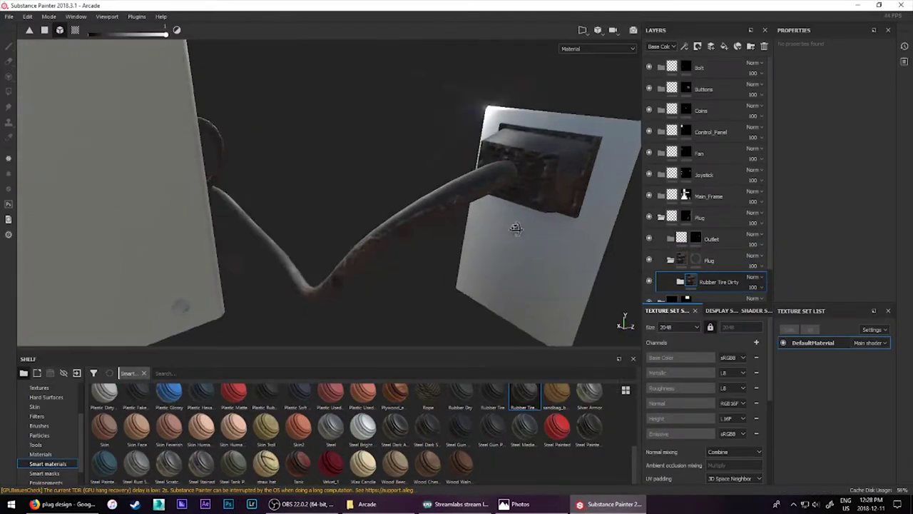
- Apply Plastic Dirty Scratches to the Outlet and add a Height layer with a paintable mask
right_click(719, 282)
left_click(724, 285)
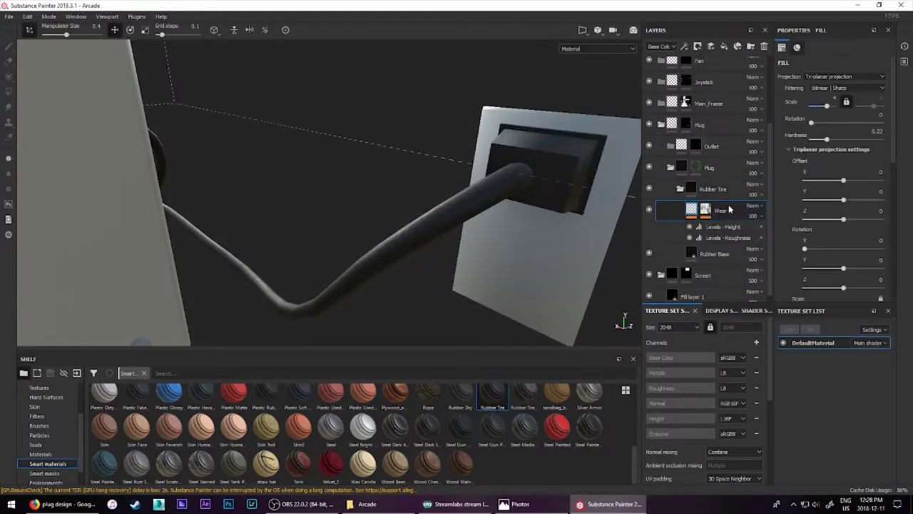
mouse_move(630, 459)
left_mouse_down()
mouse_move(635, 398)
mouse_move(637, 465)
mouse_move(640, 438)
left_mouse_up()
left_click_drag(104, 456, 685, 223)
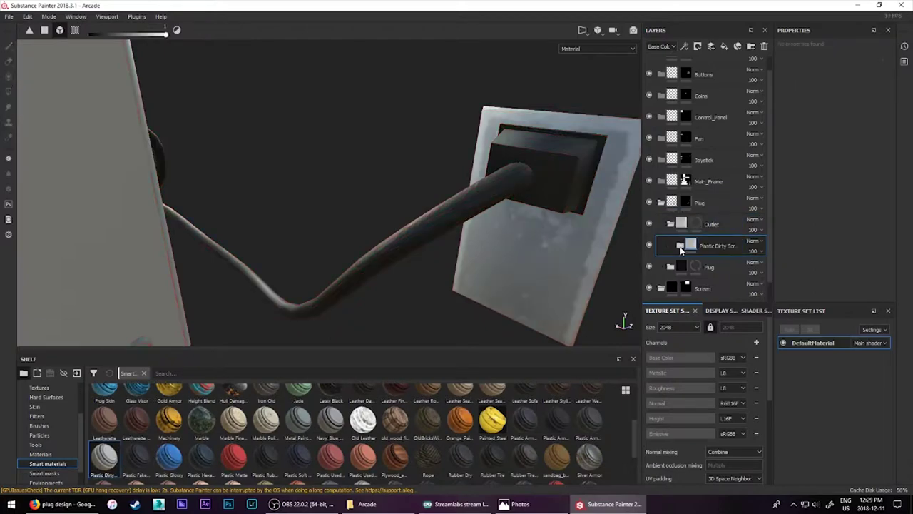
left_click(725, 45)
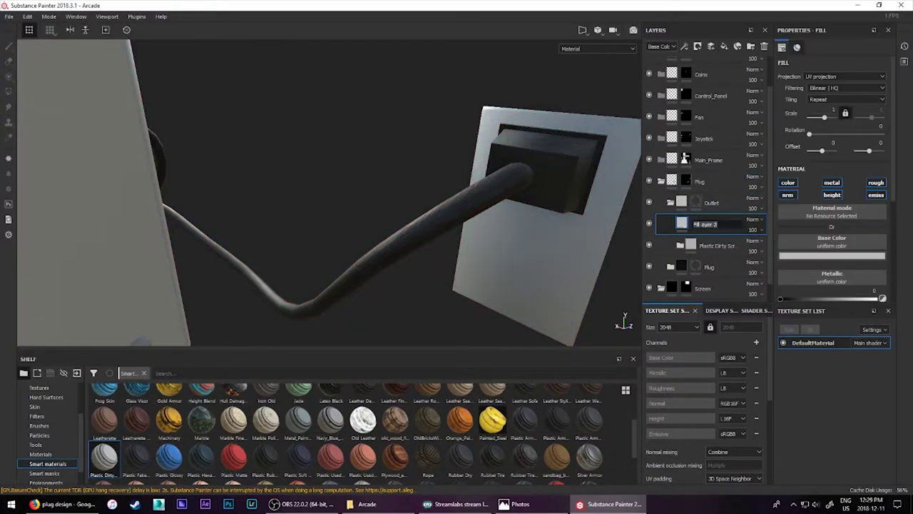
left_click(716, 232)
scroll(47, 411, "up", 2)
- Import the outlet socket alpha and stamp both socket shapes, rotated about 275 degrees, into the Height layer
left_click(37, 406)
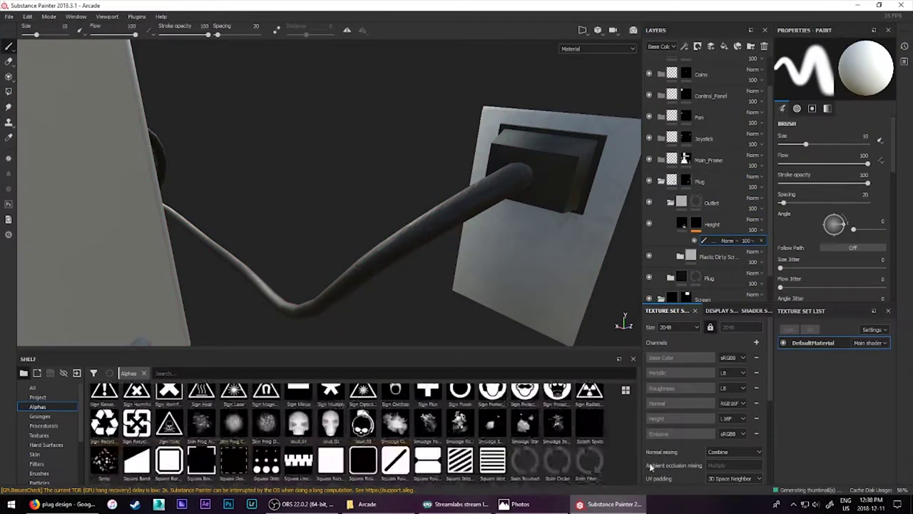
left_click(8, 16)
left_click(43, 171)
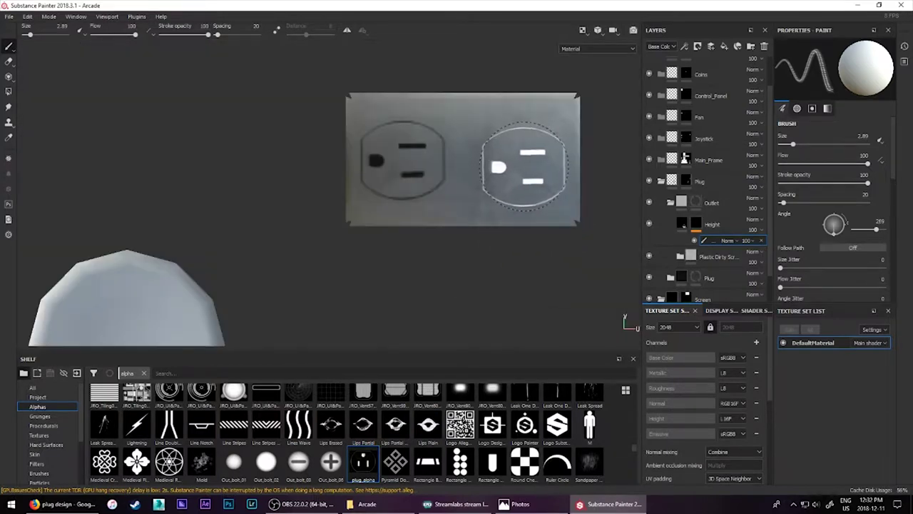
key("ctrl")
left_click_drag(525, 161, 527, 168, "ctrl")
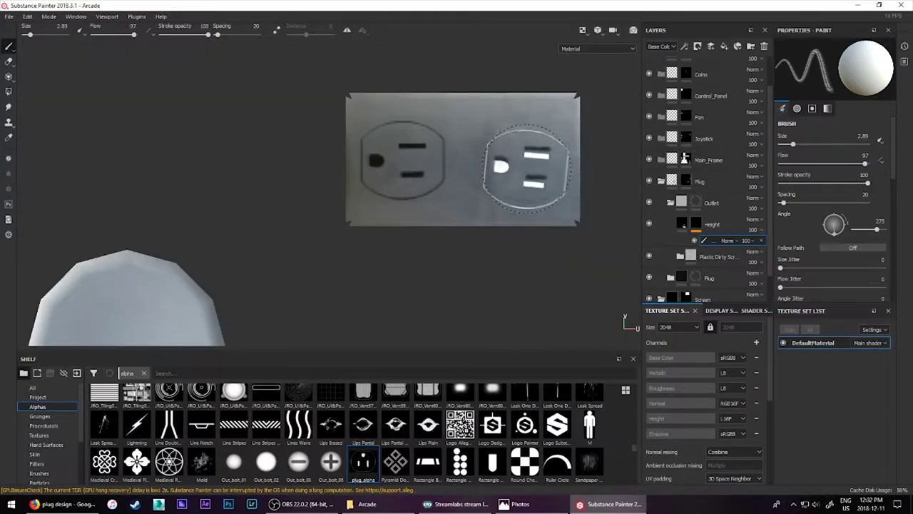
key("Delete")
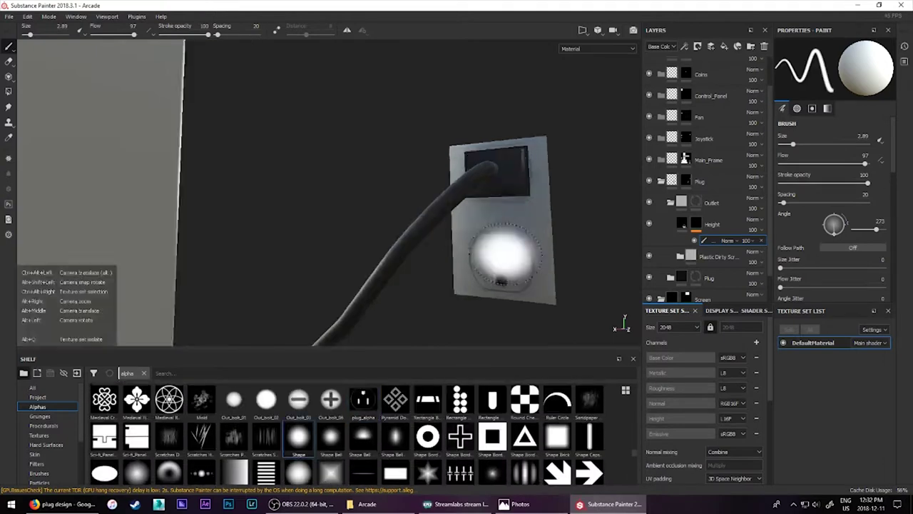
scroll(855, 227, "down", 5)
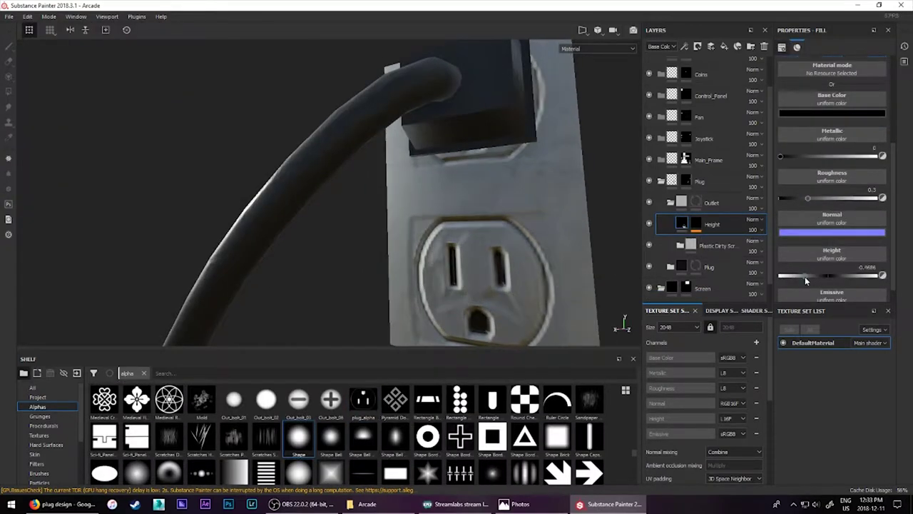
key("ctrl+z")
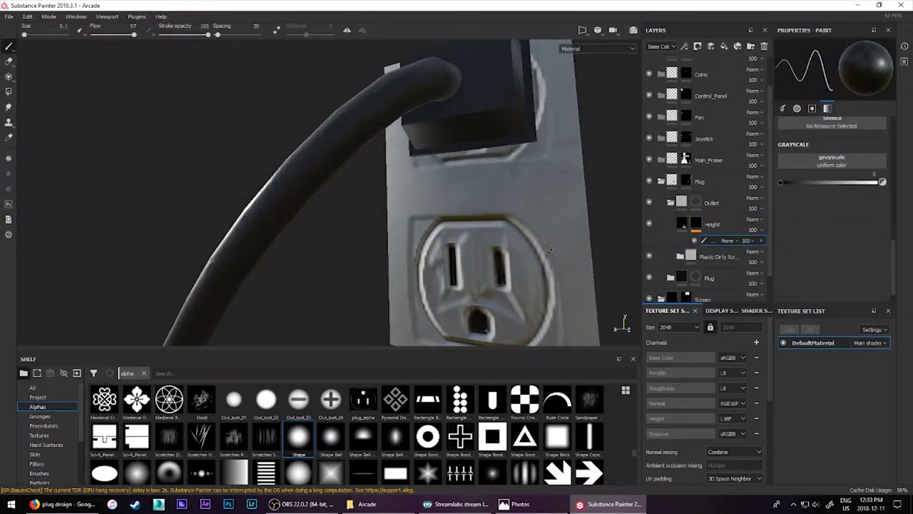
left_click_drag(549, 250, 519, 284, "alt")
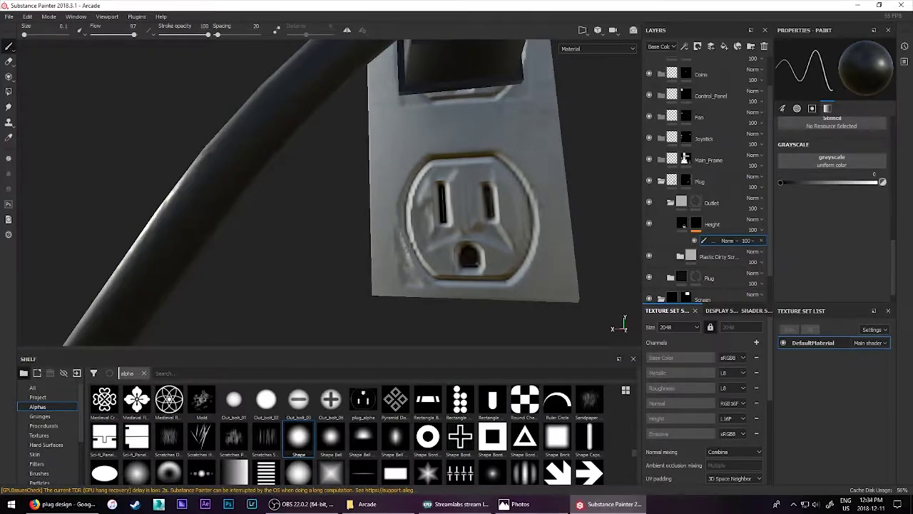
left_click_drag(394, 208, 411, 110, "alt")
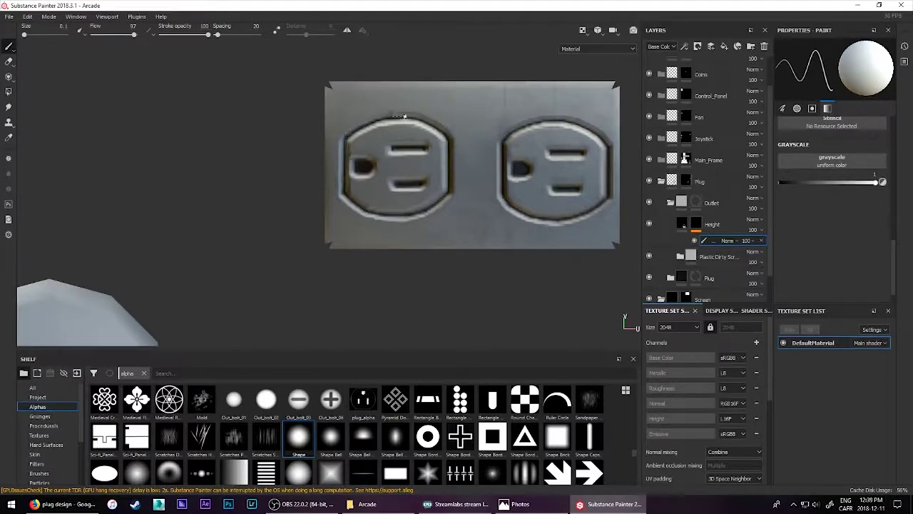
- Duplicate the Height layer and stamp a slotted Out_bolt_03 screw head between the sockets
left_click(298, 402)
key("ctrl+d")
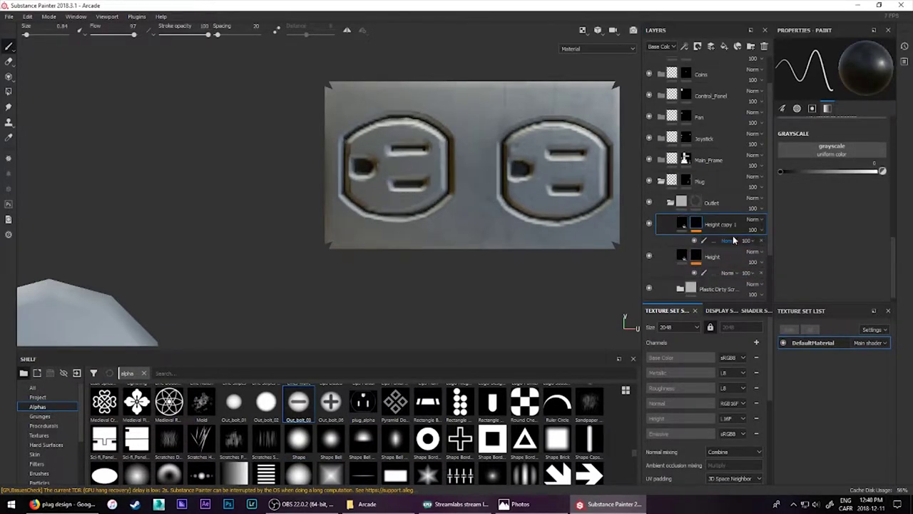
key("Delete")
key("ctrl+z")
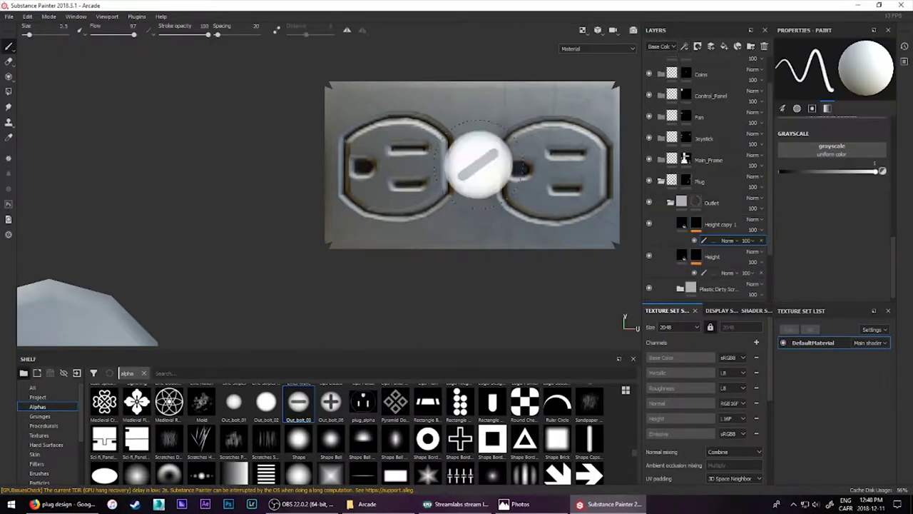
left_click(475, 168)
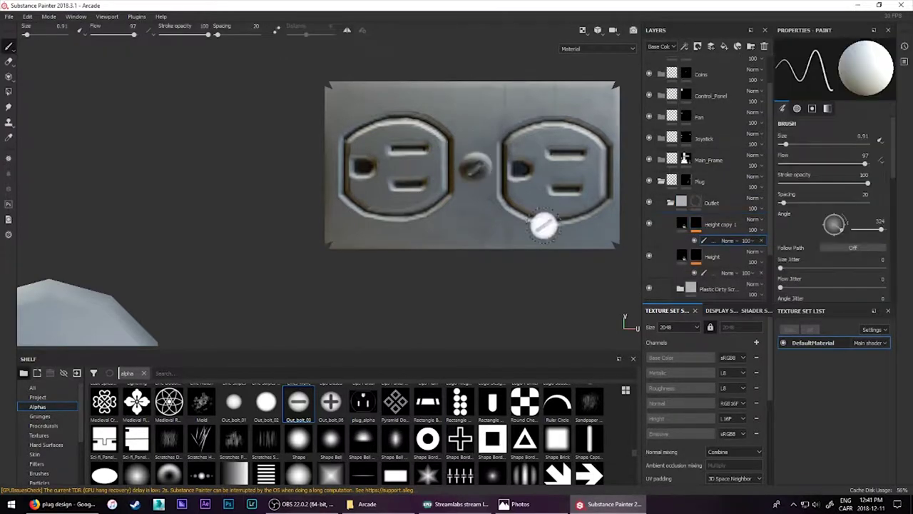
key("Delete")
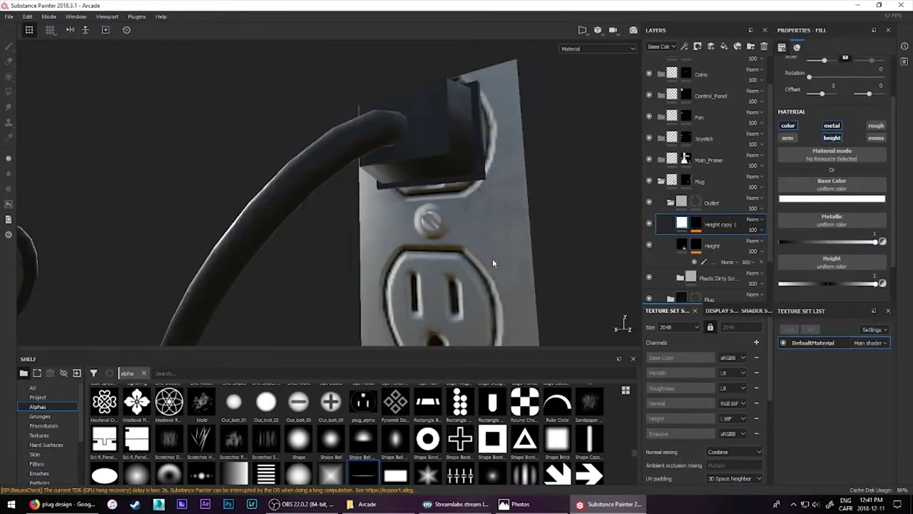
key("ctrl+d")
left_click_drag(492, 258, 469, 254, "alt")
key("ctrl+z")
key("ctrl+z")
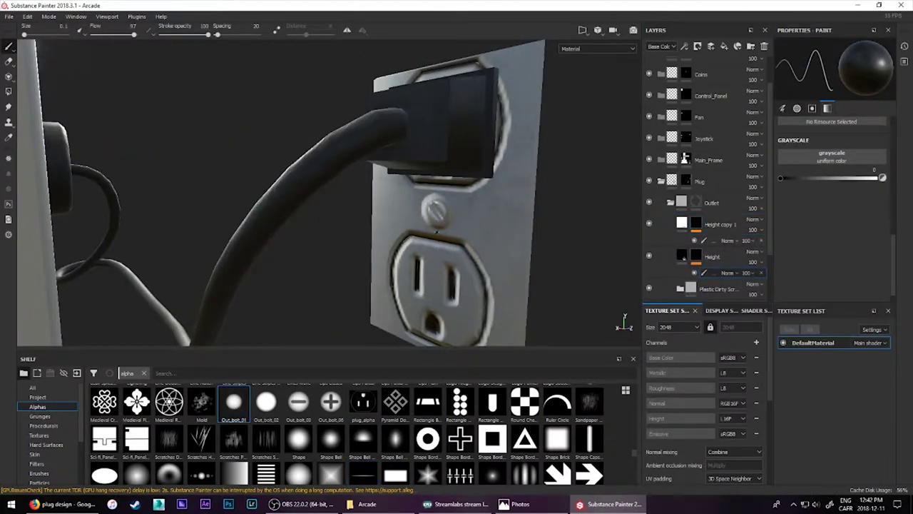
- Select the original Height layer's paint and choose the ring-shaped border alpha
scroll(457, 249, "up", 5)
left_click(718, 275)
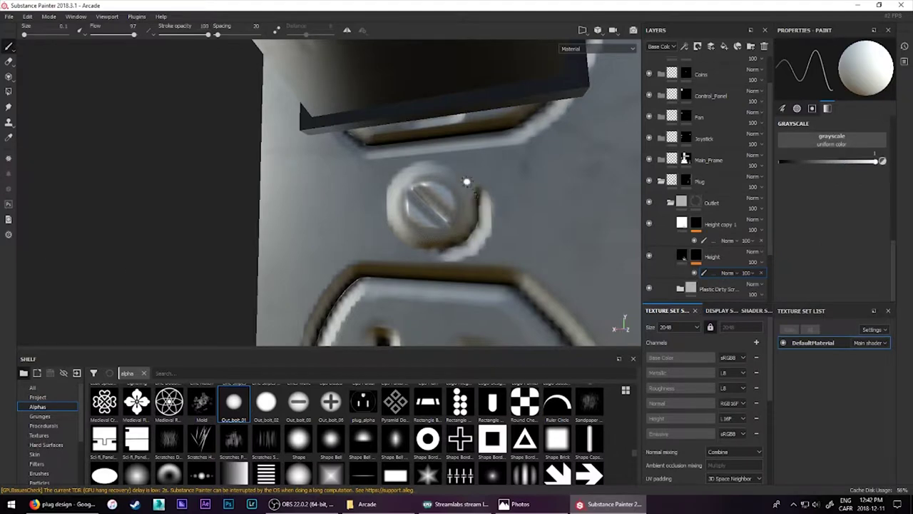
key("f")
scroll(510, 223, "up", 5)
scroll(812, 154, "up", 5)
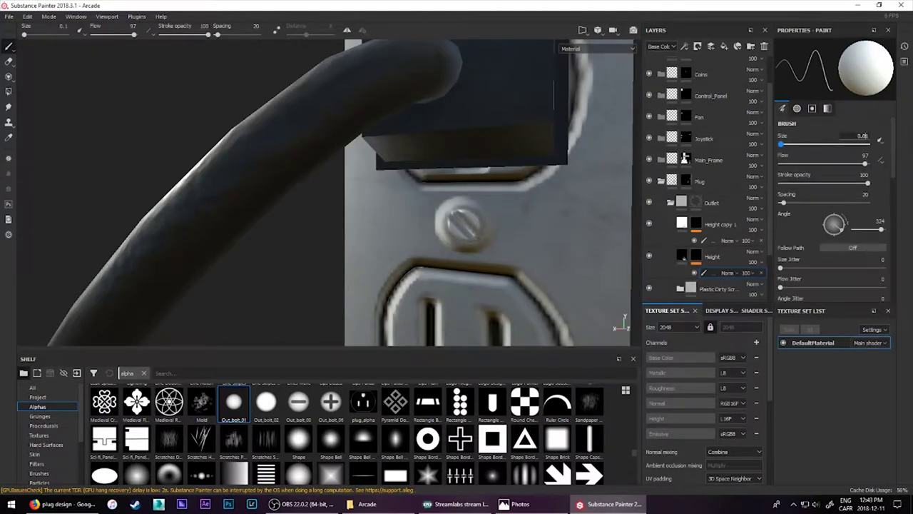
scroll(456, 214, "up", 5)
left_click(427, 440)
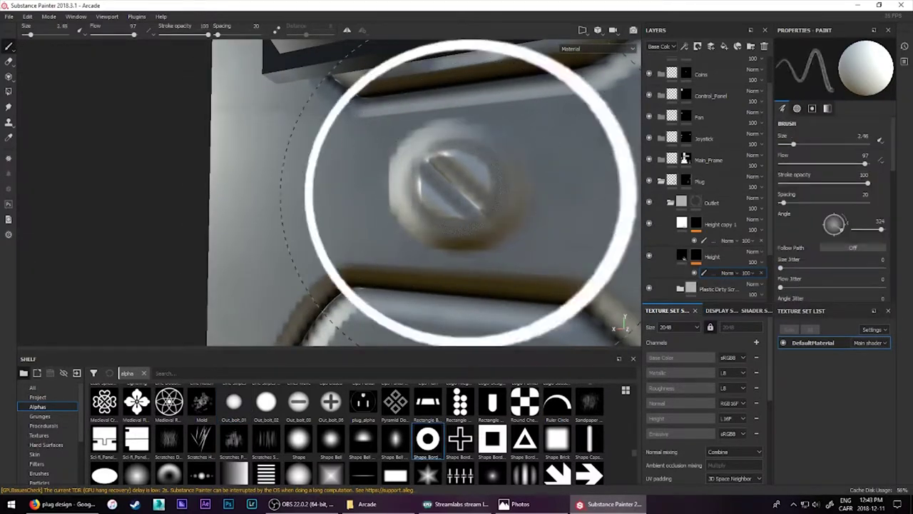
scroll(471, 193, "down", 3)
scroll(471, 200, "down", 3)
scroll(563, 264, "down", 5)
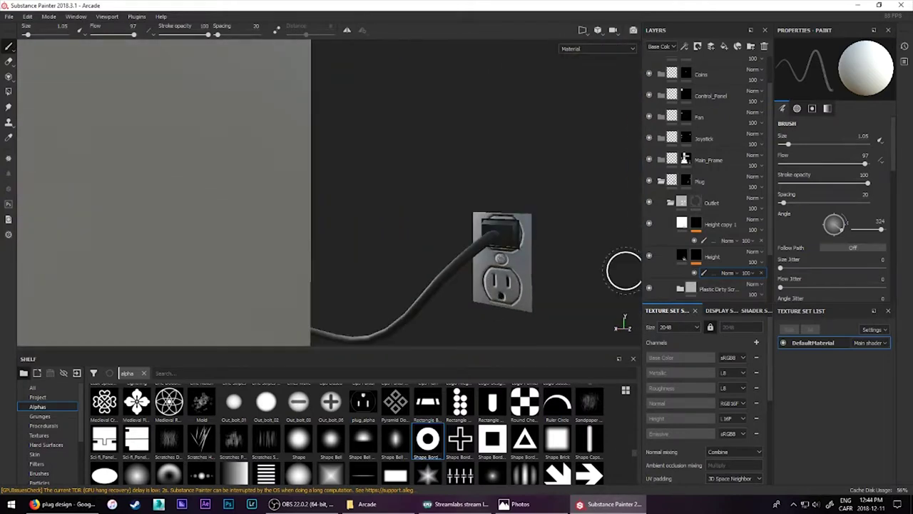
scroll(584, 288, "up", 5)
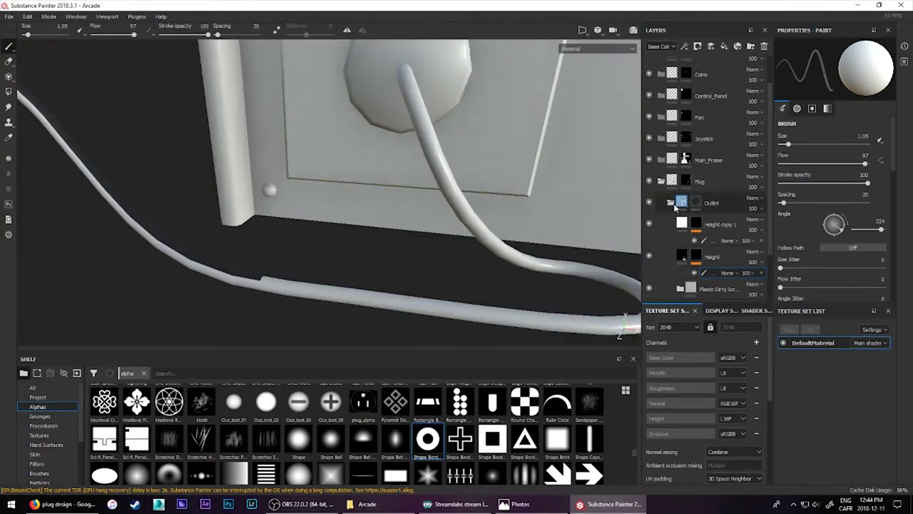
- Select the Outlet folder in material view and add a new fill layer above it
left_click(688, 244)
key("m")
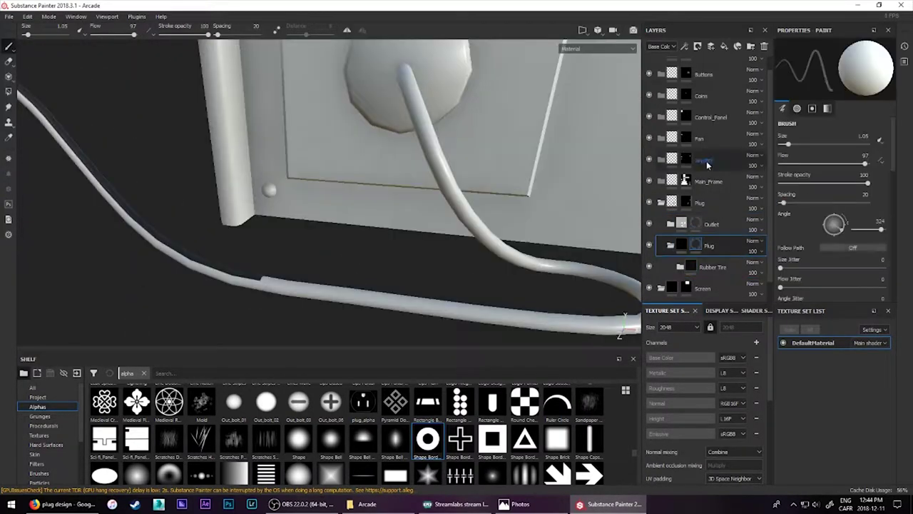
left_click(685, 225)
scroll(336, 185, "up", 3)
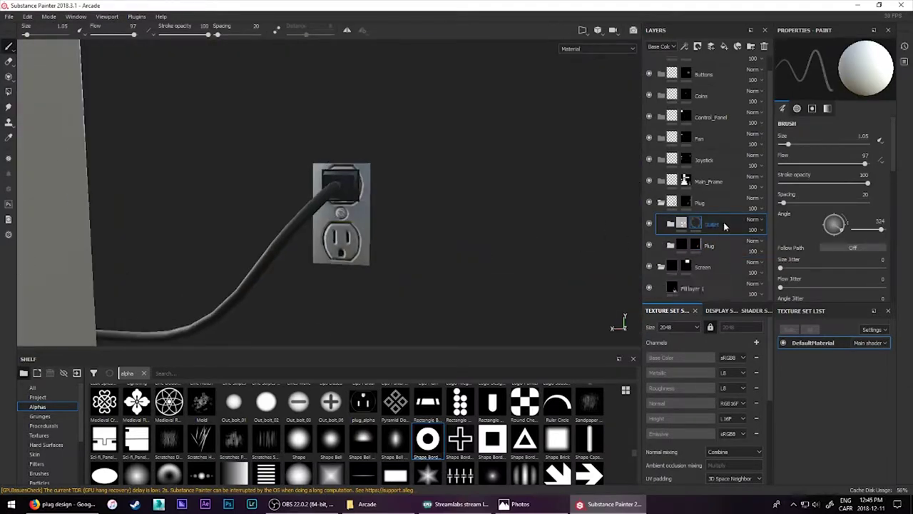
left_click(724, 46)
- Give the new fill layer a black mask with a paint layer and lower the brush flow
left_click(698, 45)
left_click(691, 55)
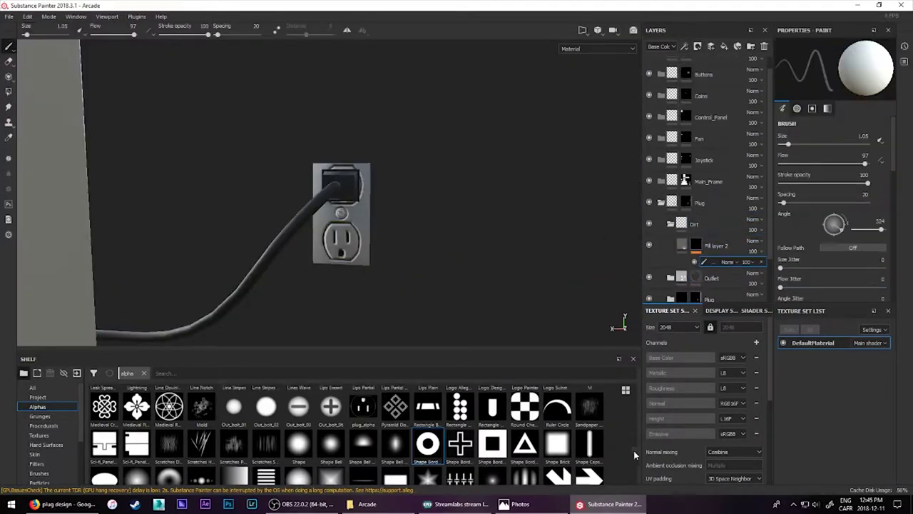
scroll(633, 450, "down", 3)
right_click_drag(348, 243, 324, 271, "ctrl")
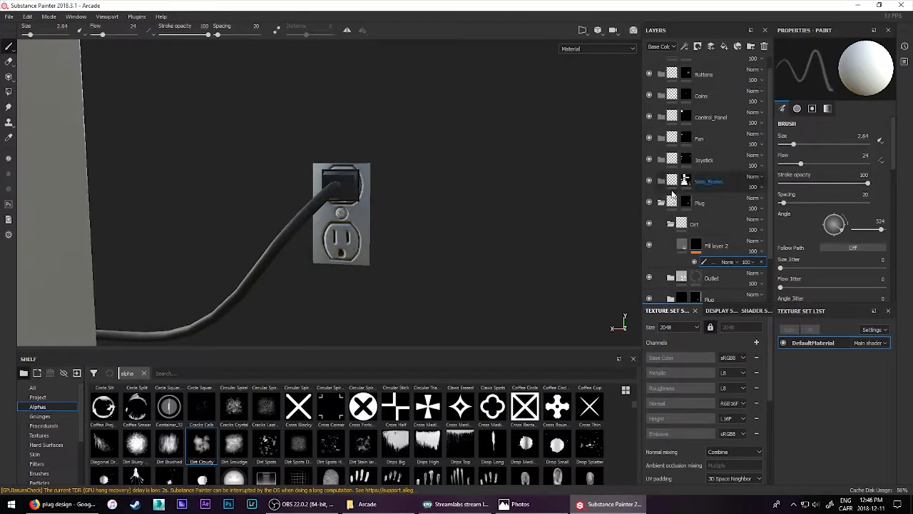
scroll(342, 214, "up", 2)
scroll(473, 203, "up", 2)
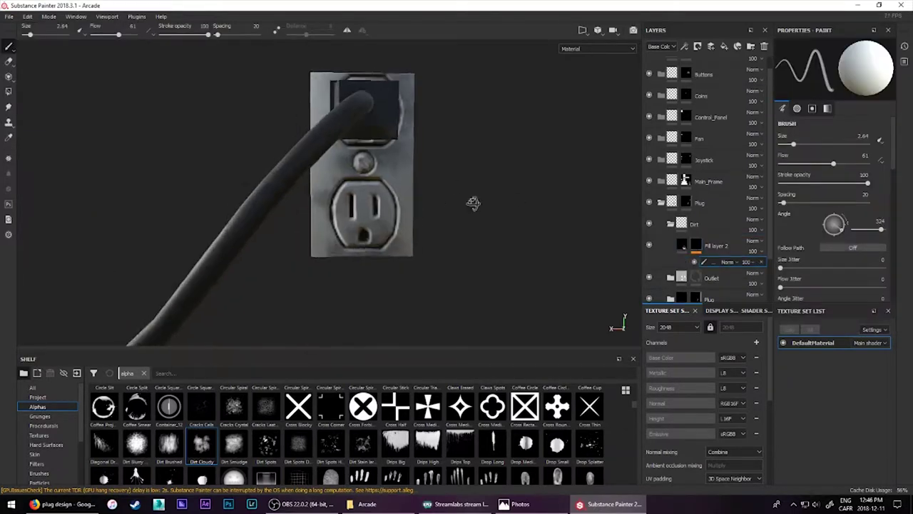
mouse_move(473, 203)
left_mouse_down("alt")
mouse_move(514, 201)
mouse_move(412, 181)
mouse_move(499, 214)
left_mouse_up("alt")
- Set Fill layer 2's base colour and paint dirt streaks below the plug
left_click(713, 267)
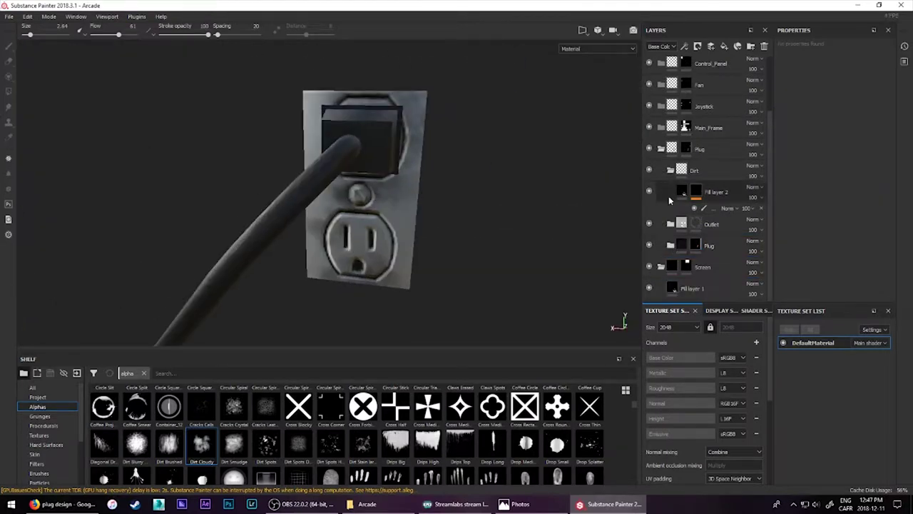
left_click(727, 208)
left_click_drag(428, 214, 499, 200, "alt")
mouse_move(429, 215)
left_mouse_down("alt")
mouse_move(485, 200)
mouse_move(443, 185)
left_mouse_up("alt")
left_click(715, 192)
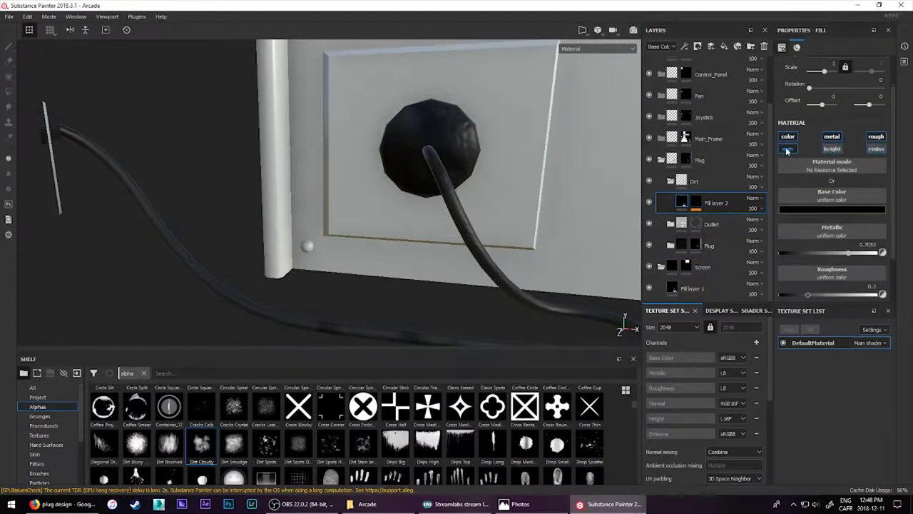
left_click(832, 209)
left_click(695, 202)
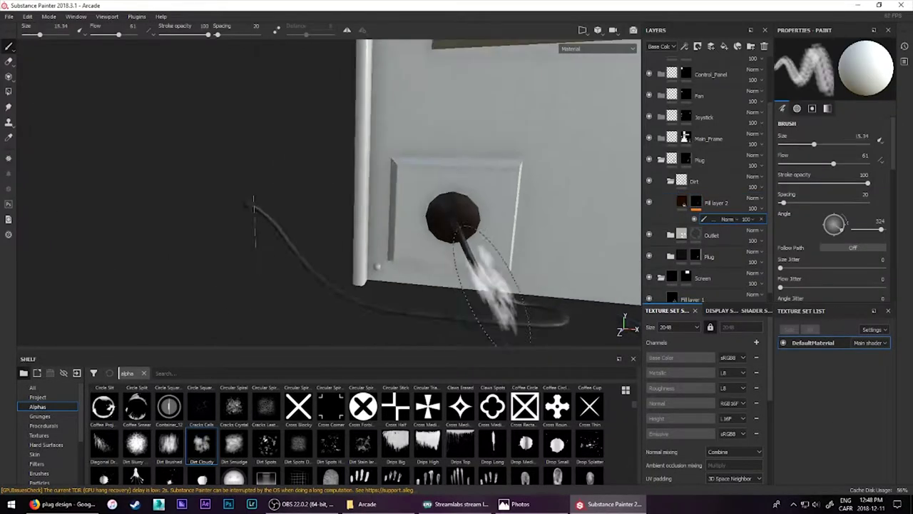
mouse_move(499, 214)
left_mouse_down("alt")
mouse_move(449, 205)
mouse_move(469, 194)
mouse_move(443, 178)
mouse_move(492, 166)
mouse_move(457, 171)
left_mouse_up("alt")
scroll(469, 114, "up", 3)
scroll(446, 254, "up", 3)
scroll(457, 171, "down", 3)
- Duplicate the dirt fill layer, mask it black, and paint dirt strokes with brush size 11
key("ctrl+d")
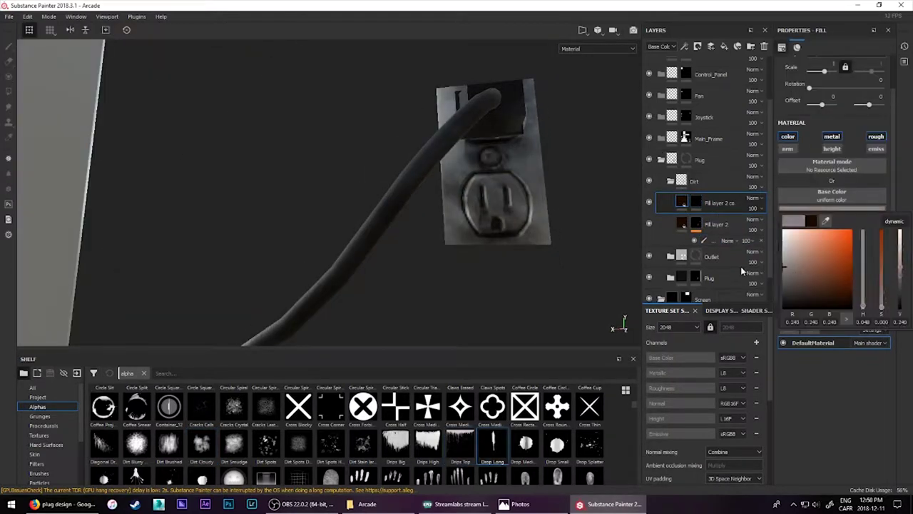
left_click(698, 46)
left_click(710, 85)
left_click_drag(479, 204, 469, 214)
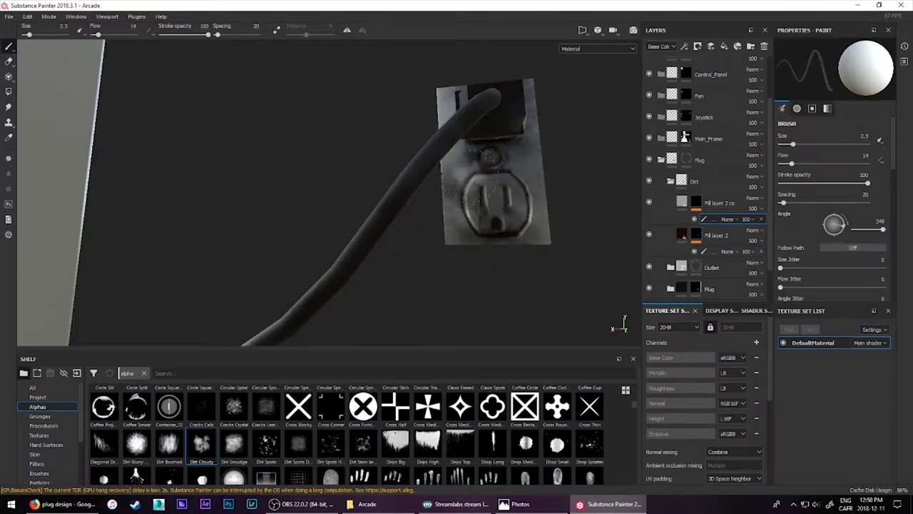
mouse_move(489, 157)
left_mouse_down("alt")
mouse_move(444, 103)
mouse_move(399, 143)
left_mouse_up("alt")
scroll(400, 143, "up", 5)
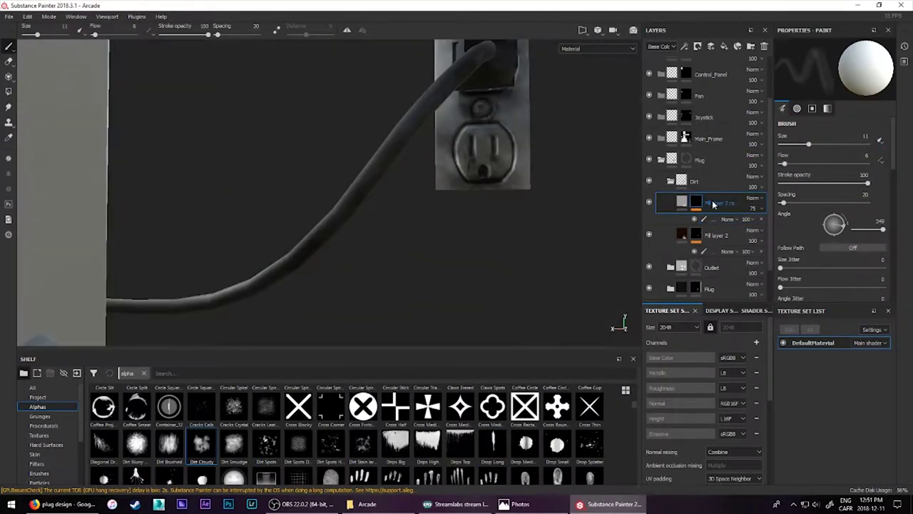
- Duplicate the dirt layer again and give the copy a brown base colour
key("ctrl+d")
left_click(835, 207)
left_click_drag(897, 285, 897, 264)
left_click(714, 219)
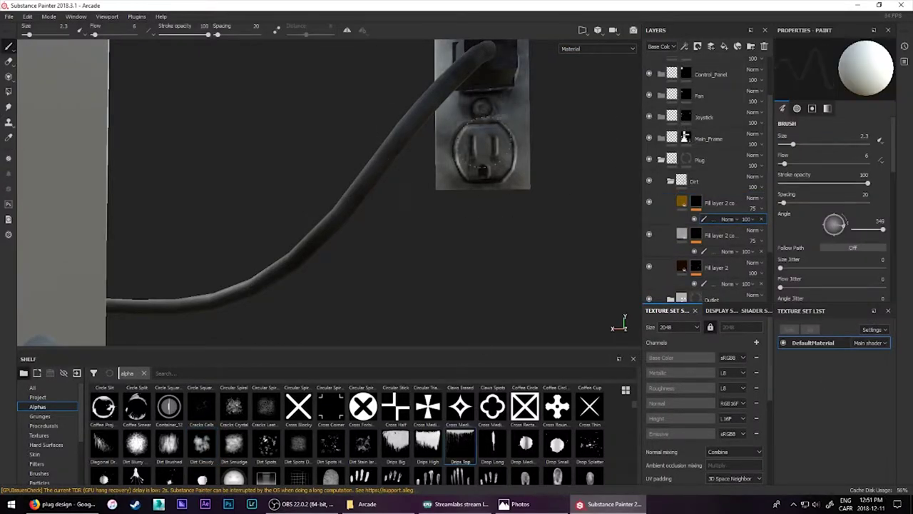
scroll(482, 132, "up", 3)
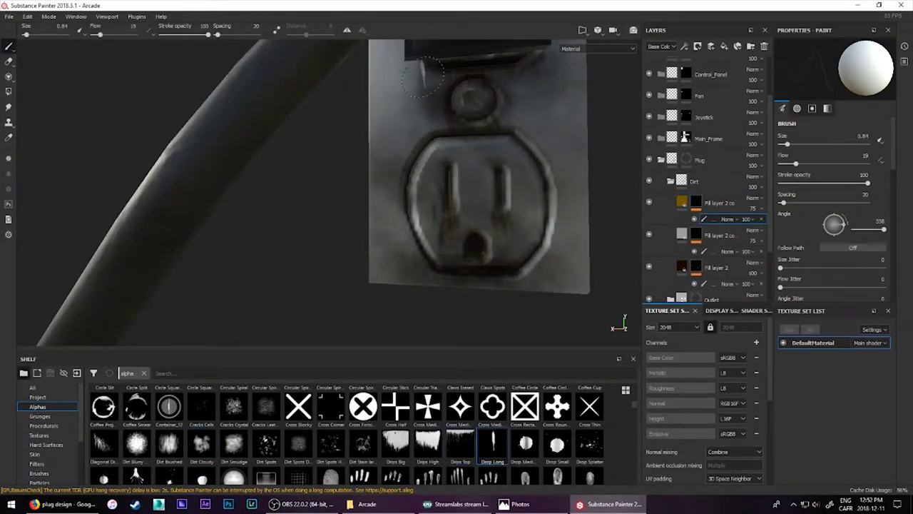
scroll(422, 76, "down", 5)
left_click_drag(422, 76, 321, 143, "alt")
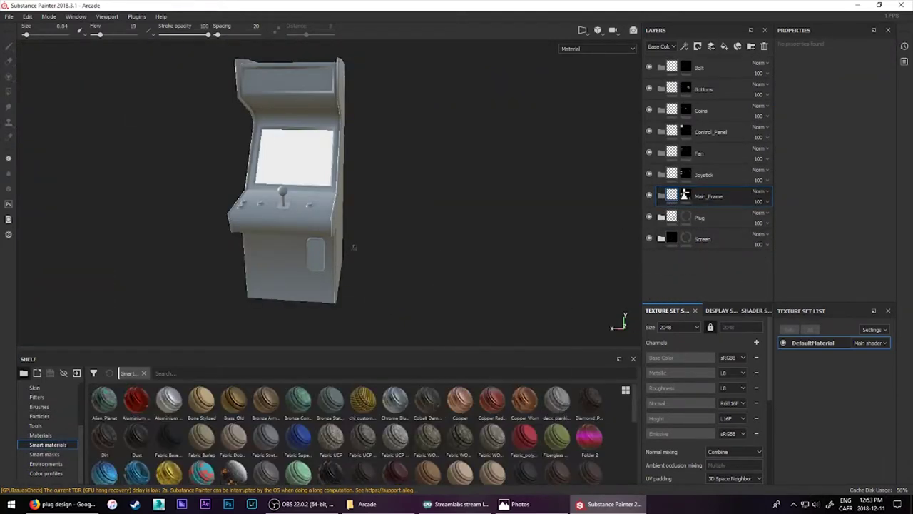
- Apply Plastic Used Up Shiny to Main_Frame and set Base Plastic's height to Hexagon with tiling 5
scroll(526, 457, "down", 5)
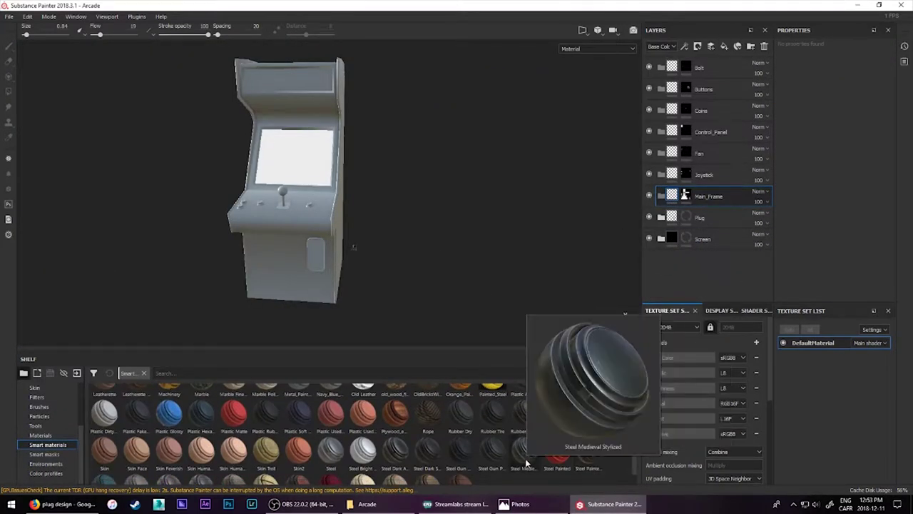
scroll(510, 449, "down", 2)
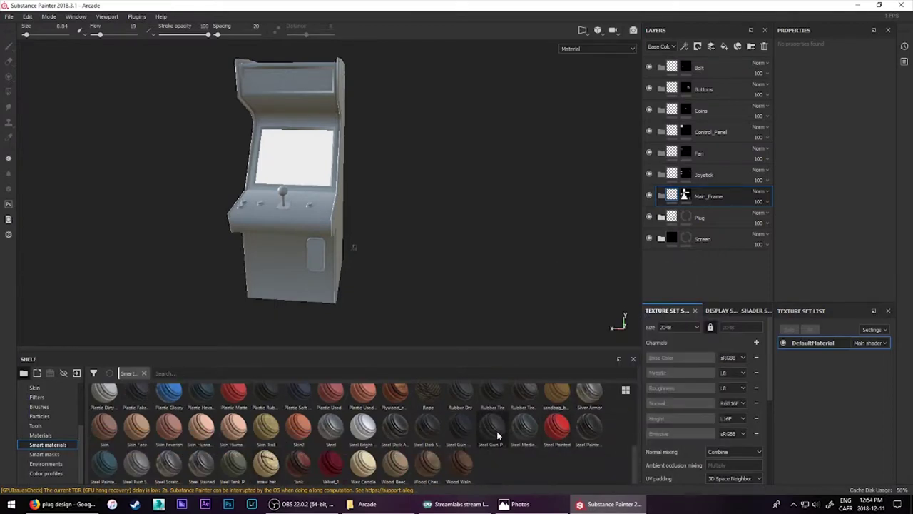
mouse_move(362, 392)
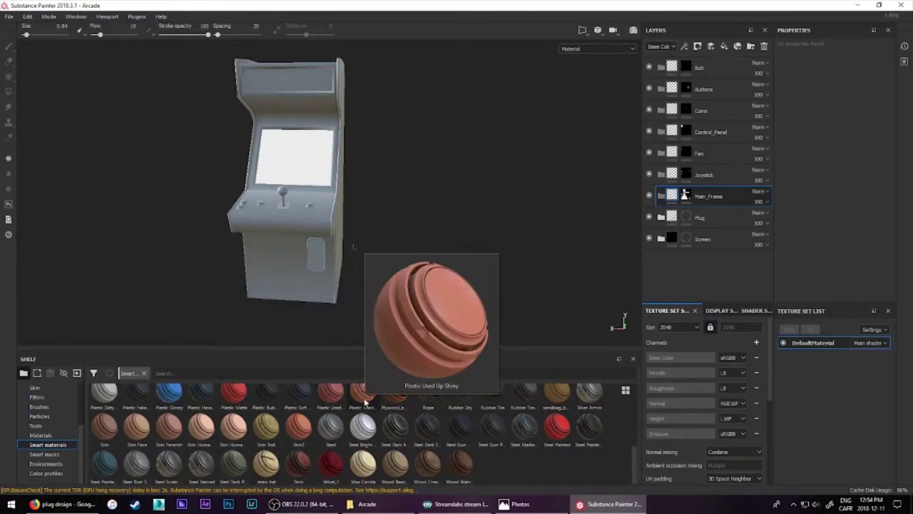
left_click_drag(364, 403, 709, 196)
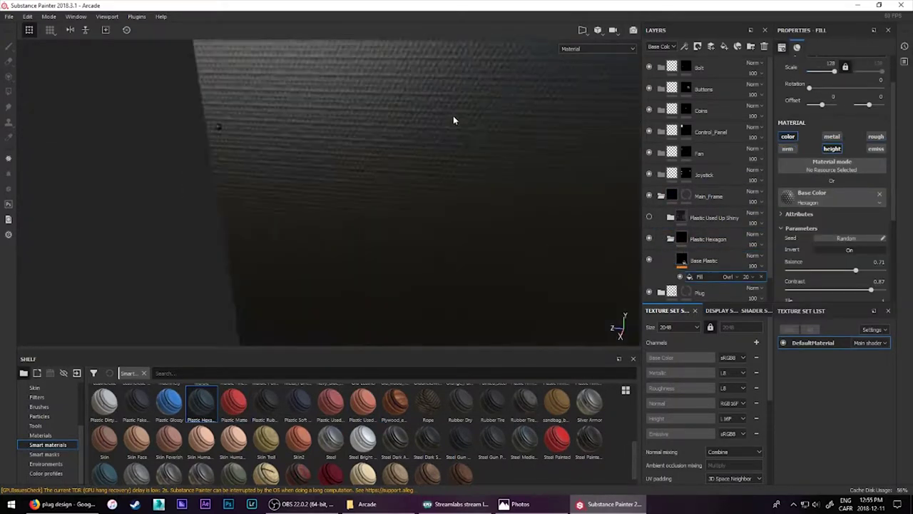
left_click(703, 260)
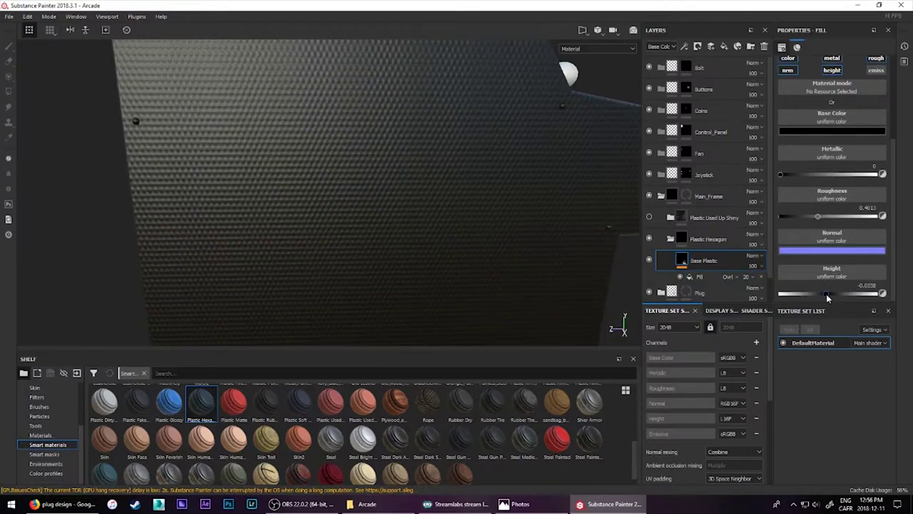
left_click(832, 271)
left_click(821, 317)
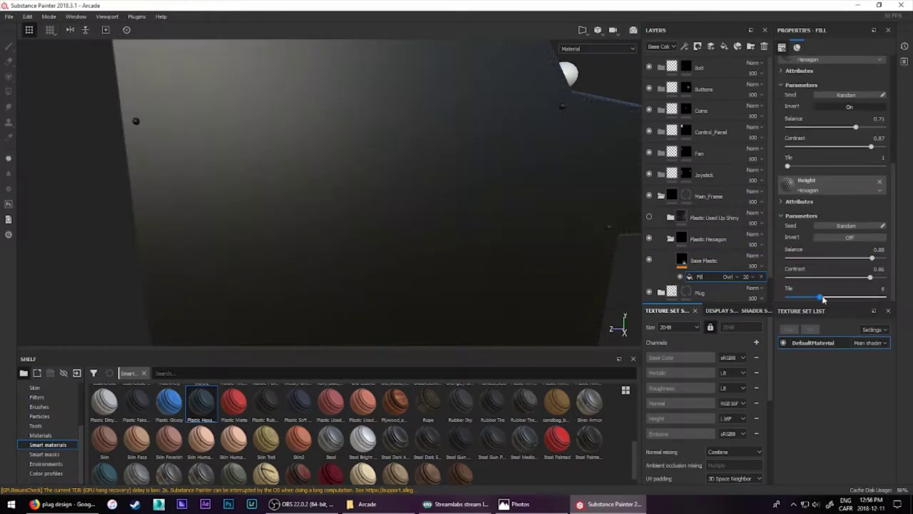
mouse_move(828, 260)
left_mouse_down()
mouse_move(872, 260)
mouse_move(814, 259)
left_mouse_up()
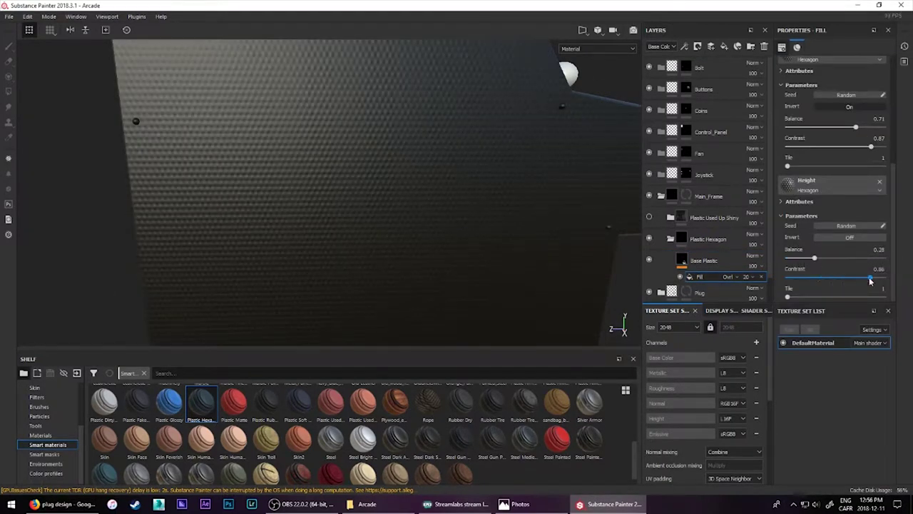
left_click_drag(788, 297, 813, 297)
key("f")
scroll(508, 215, "up", 5)
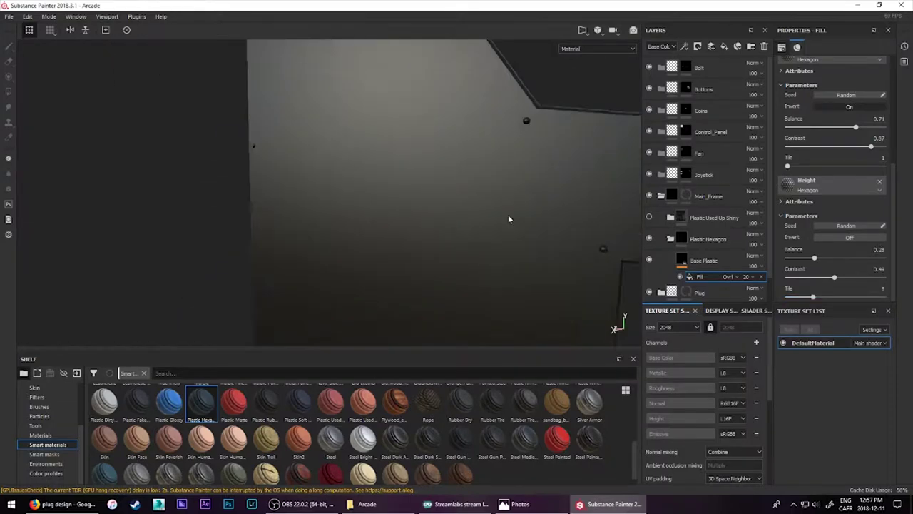
scroll(528, 215, "down", 5)
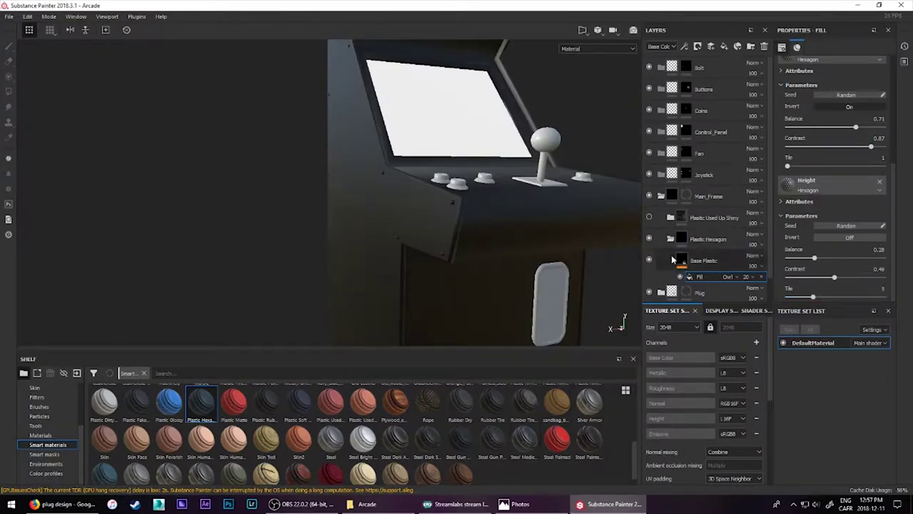
- Delete the unused Plastic Used Up Shiny layer
left_click(740, 216)
key("Delete")
mouse_move(543, 214)
left_mouse_down("alt")
mouse_move(408, 207)
mouse_move(528, 159)
left_mouse_up("alt")
- Add a Dirt folder under Main_Frame whose Fill layer 3 gets a black paint mask
left_click(751, 46)
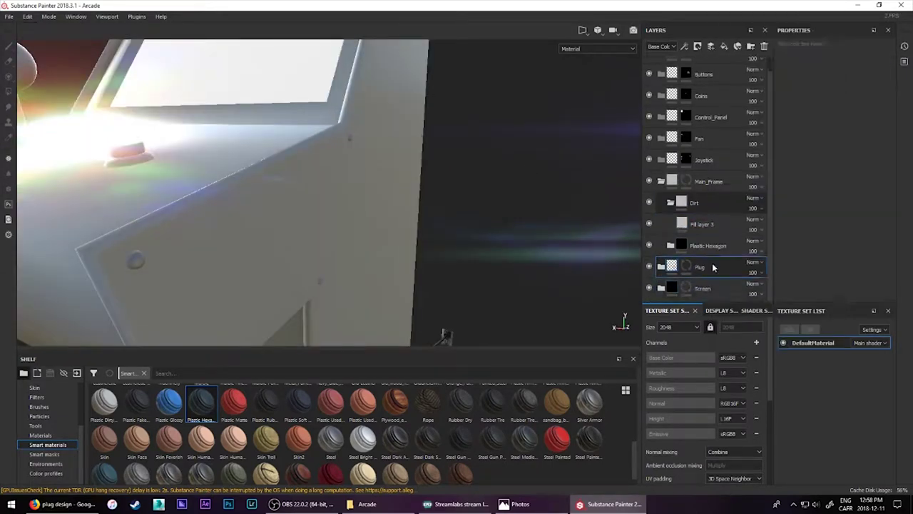
right_click(722, 80)
left_click(802, 305)
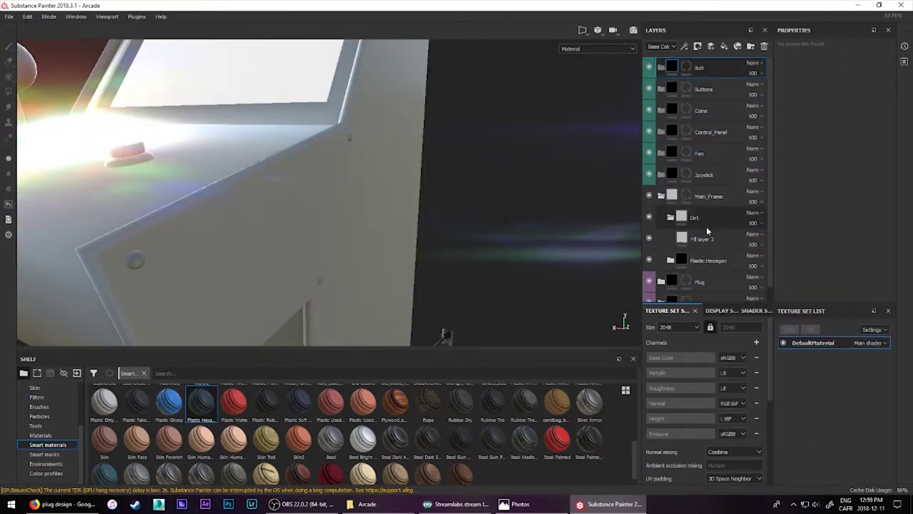
left_click(713, 235)
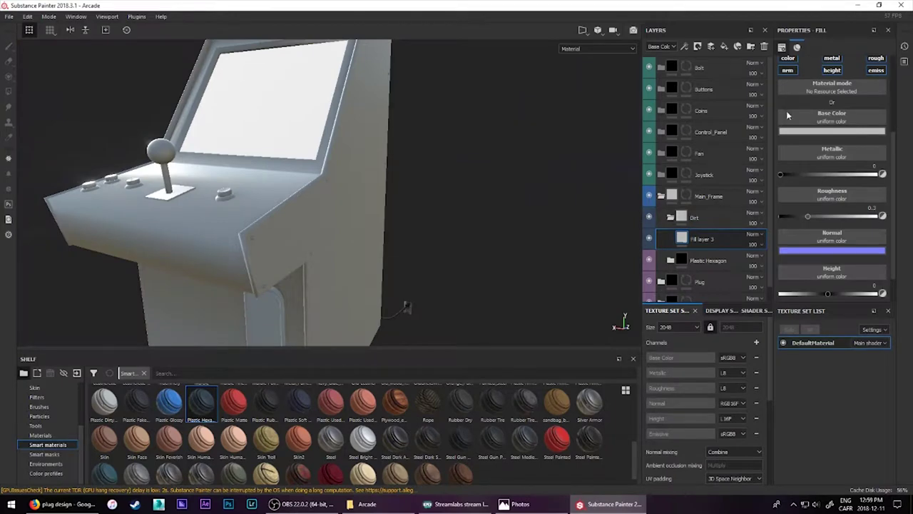
key("1")
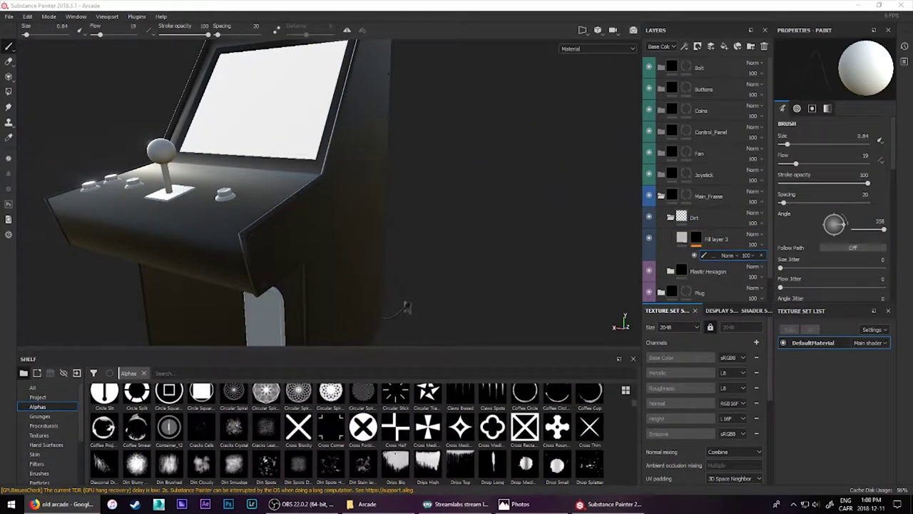
left_click_drag(405, 307, 272, 491, "alt")
- Set the brush to about size 100 with low flow and paint grime on the cabinet's inner back wall
scroll(346, 252, "down", 3)
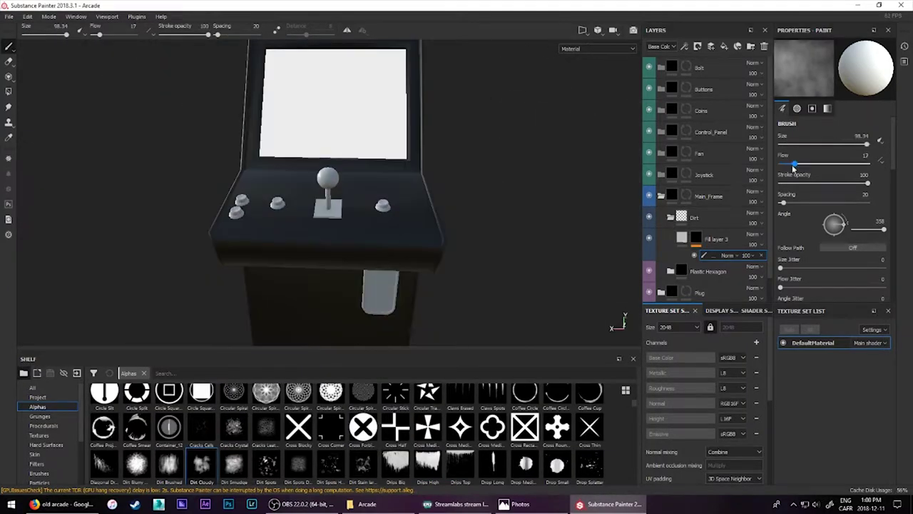
right_click_drag(346, 252, 428, 243, "ctrl")
mouse_move(428, 242)
left_mouse_down("alt")
mouse_move(378, 328)
mouse_move(264, 306)
left_mouse_up("alt")
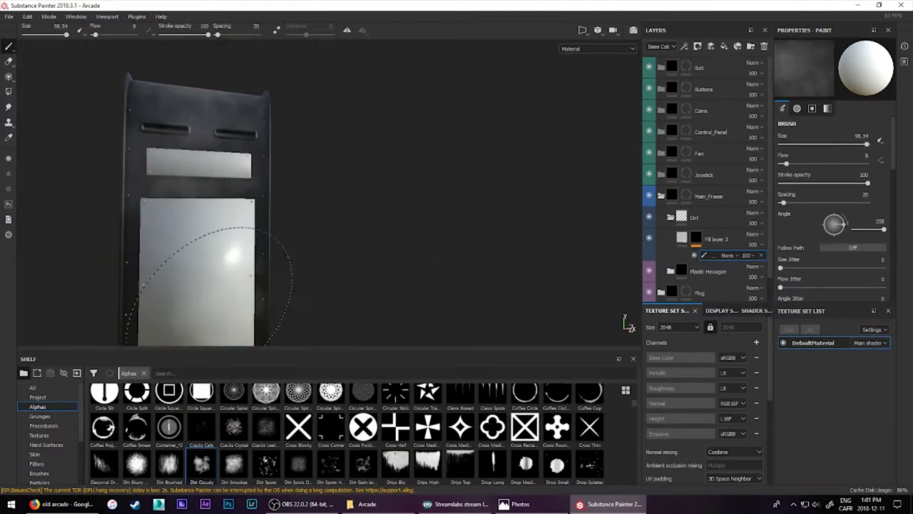
right_click_drag(265, 306, 316, 264, "ctrl")
left_click_drag(316, 265, 471, 152, "alt")
right_click_drag(471, 152, 467, 202, "ctrl")
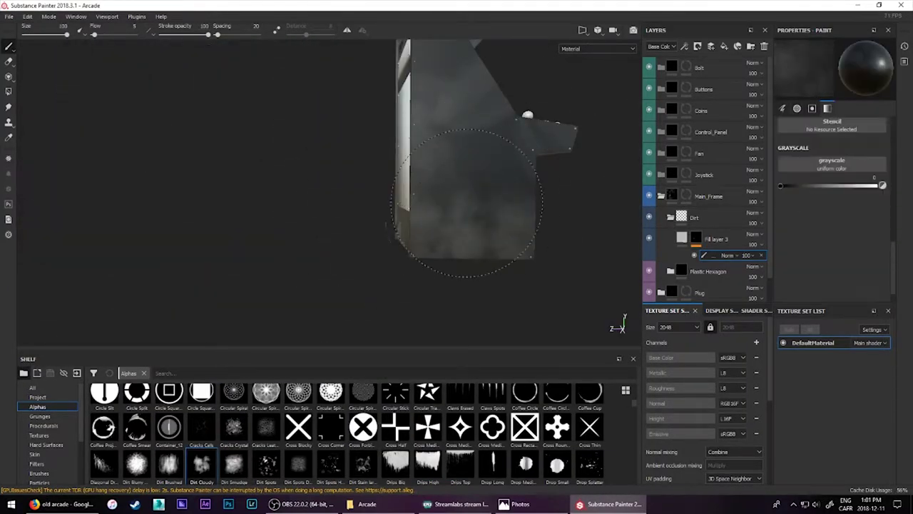
scroll(819, 168, "up", 3)
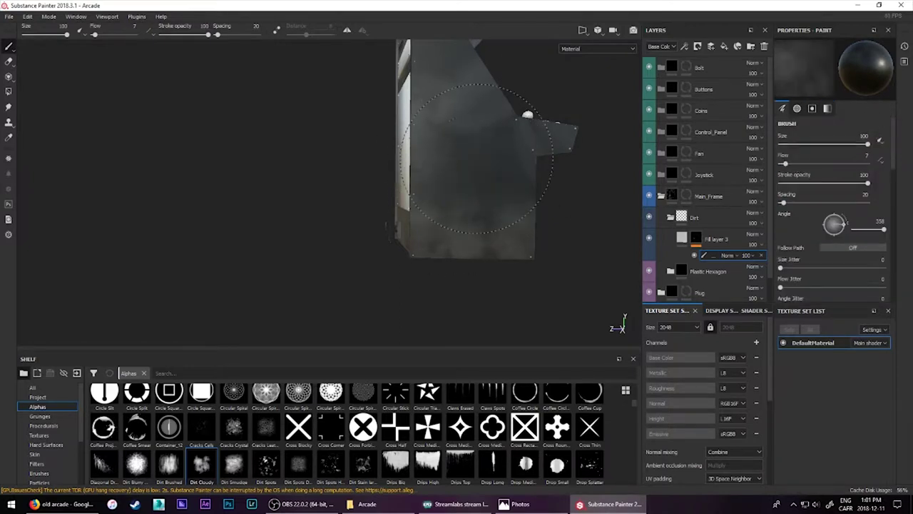
right_click_drag(509, 163, 438, 102, "ctrl")
mouse_move(438, 102)
left_mouse_down("alt")
mouse_move(619, 258)
mouse_move(349, 68)
left_mouse_up("alt")
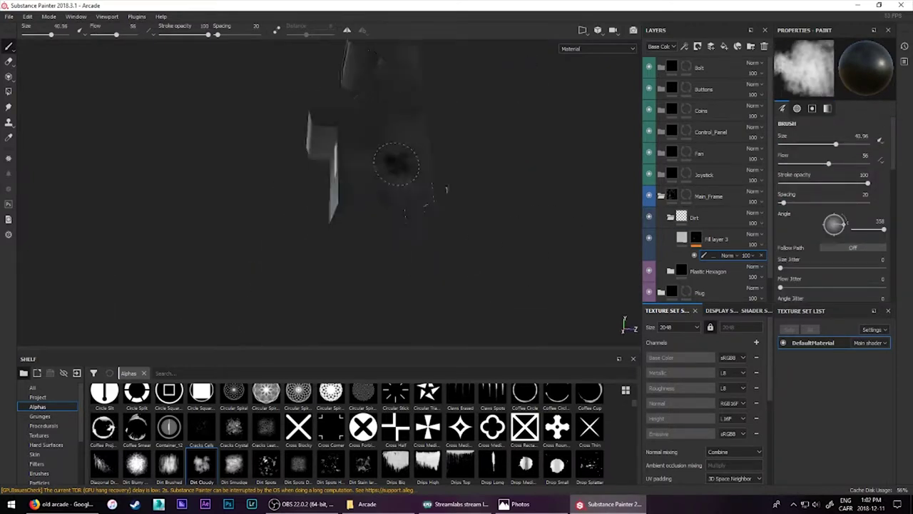
mouse_move(350, 68)
right_mouse_down("alt")
mouse_move(400, 71)
mouse_move(382, 84)
right_mouse_up("alt")
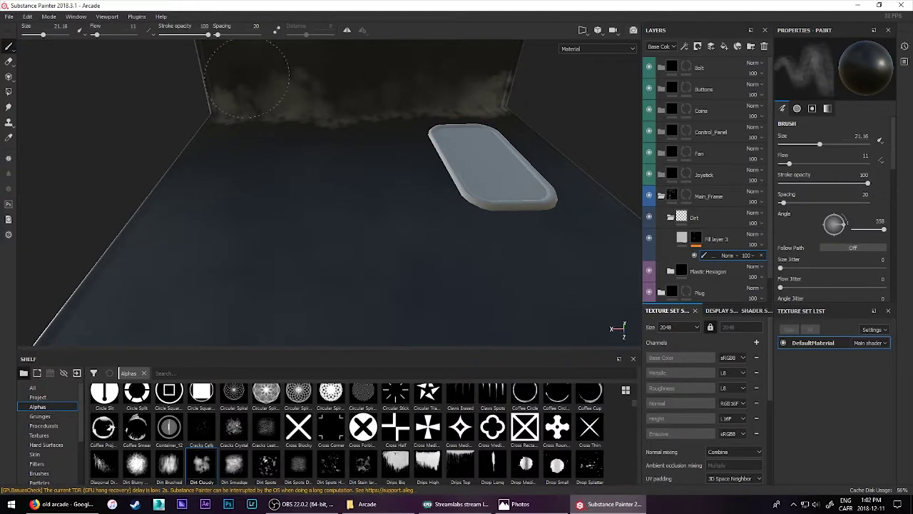
- With a size-7 brush at flow 4, paint a dirt streak along the wall to the corner
left_click_drag(382, 84, 300, 143, "alt")
right_click_drag(300, 143, 226, 187, "alt")
left_click_drag(227, 187, 500, 182)
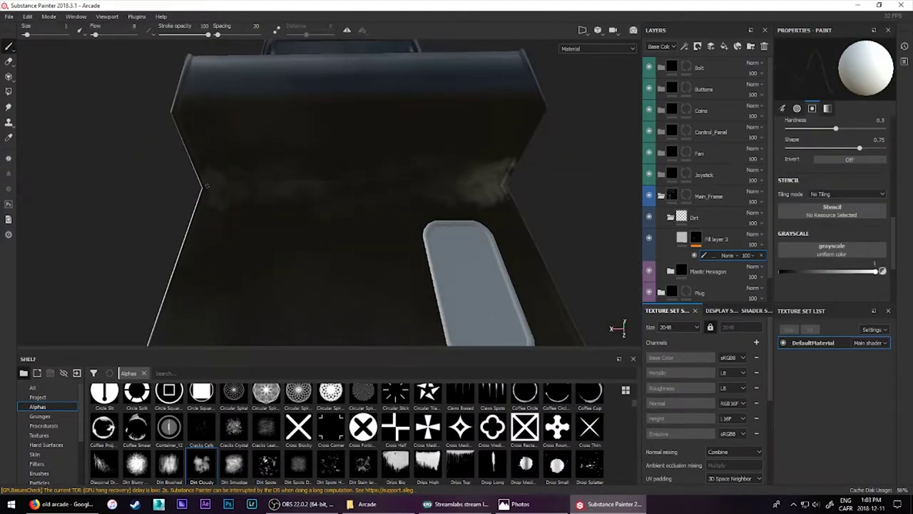
scroll(785, 164, "up", 3)
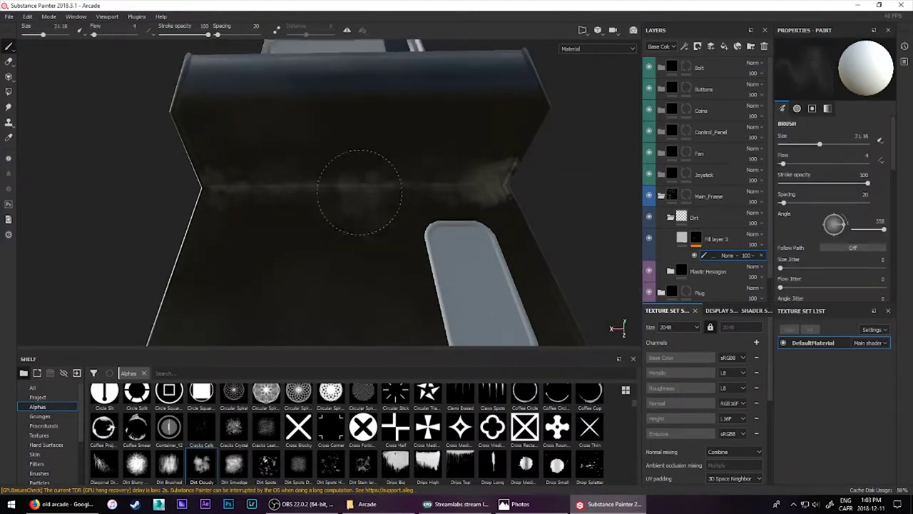
left_click_drag(346, 174, 509, 164, "alt")
right_click_drag(509, 163, 528, 185, "alt")
right_click_drag(528, 185, 542, 200, "ctrl")
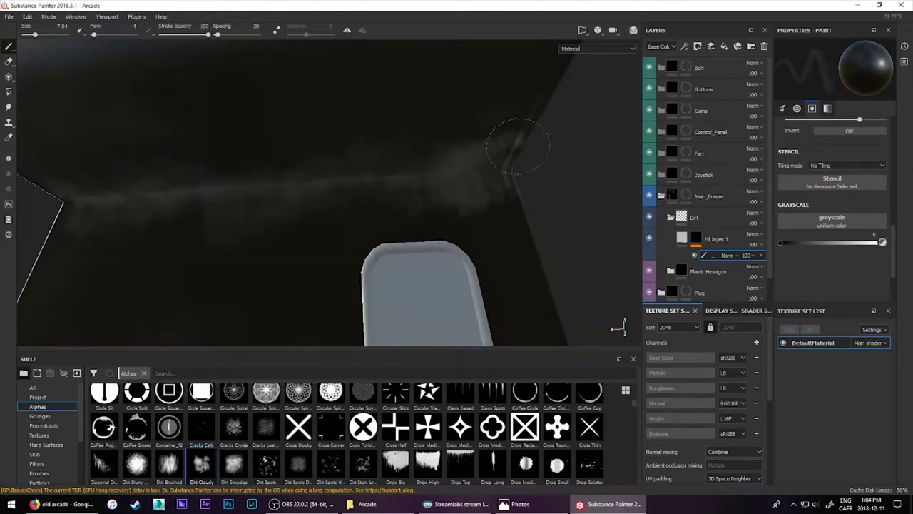
scroll(785, 164, "up", 3)
left_click(782, 164)
- Set the brush to size 4.84 and flow 3, then frame the cabinet and view it from the front
left_click_drag(507, 162, 428, 185, "alt")
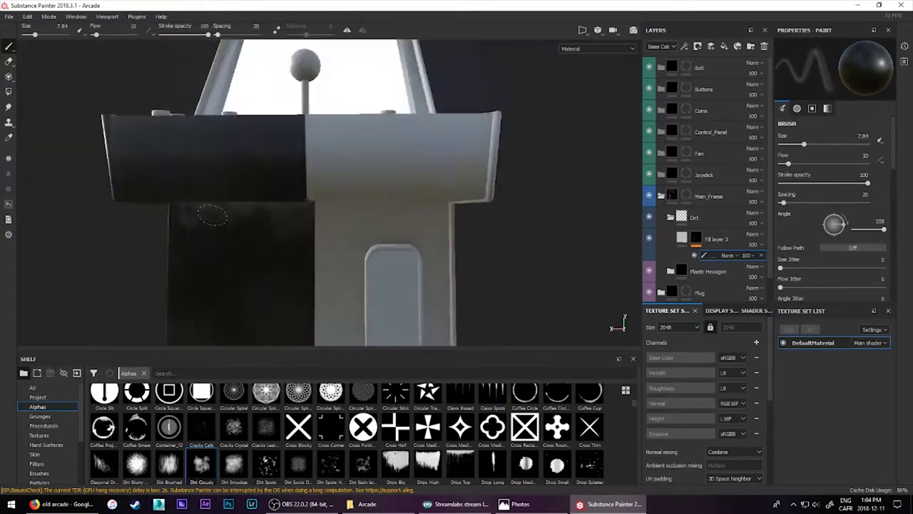
right_click_drag(428, 186, 400, 143, "alt")
scroll(812, 258, "down", 3)
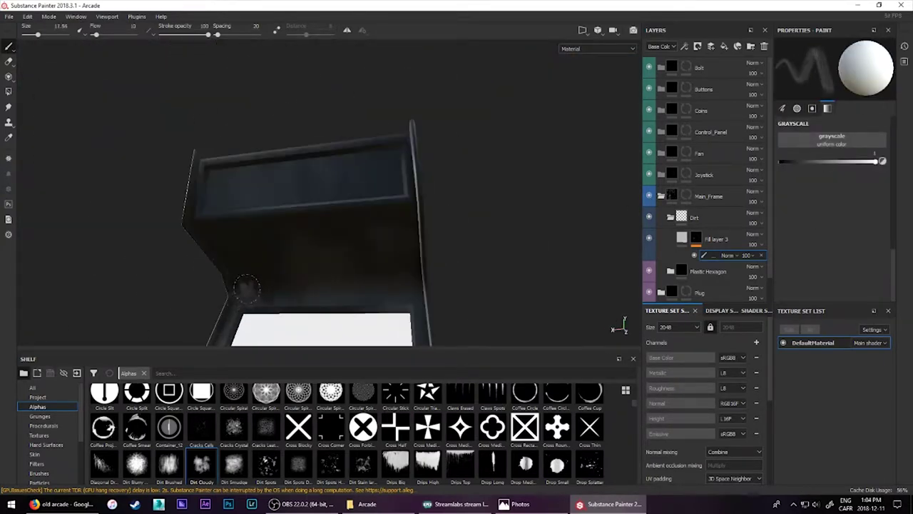
right_click_drag(242, 293, 254, 286, "ctrl")
left_click_drag(278, 294, 343, 272, "alt")
right_click_drag(342, 272, 50, 266, "alt")
key("f")
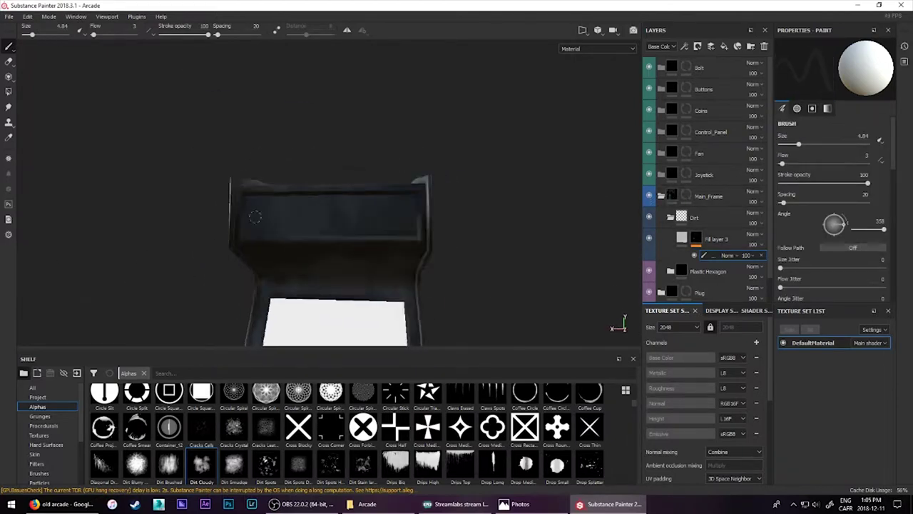
left_click_drag(50, 266, 143, 266, "alt")
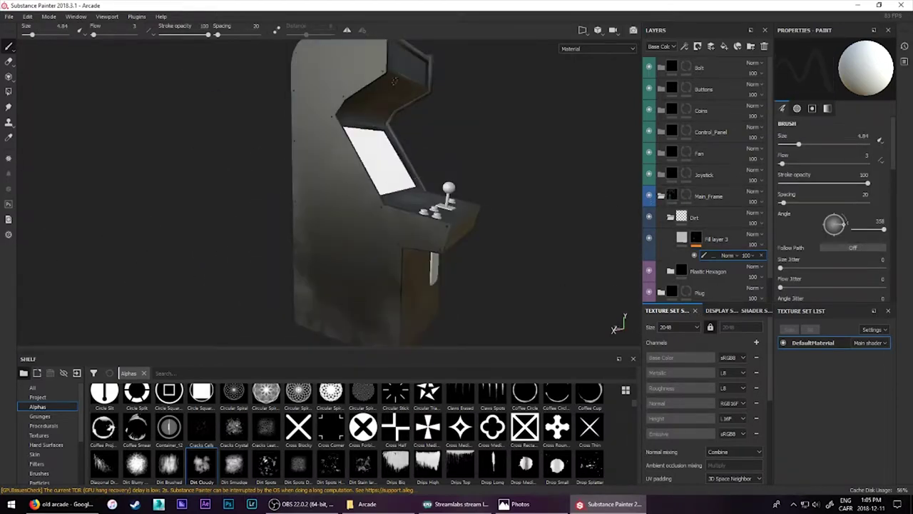
left_click_drag(385, 244, 428, 235, "alt")
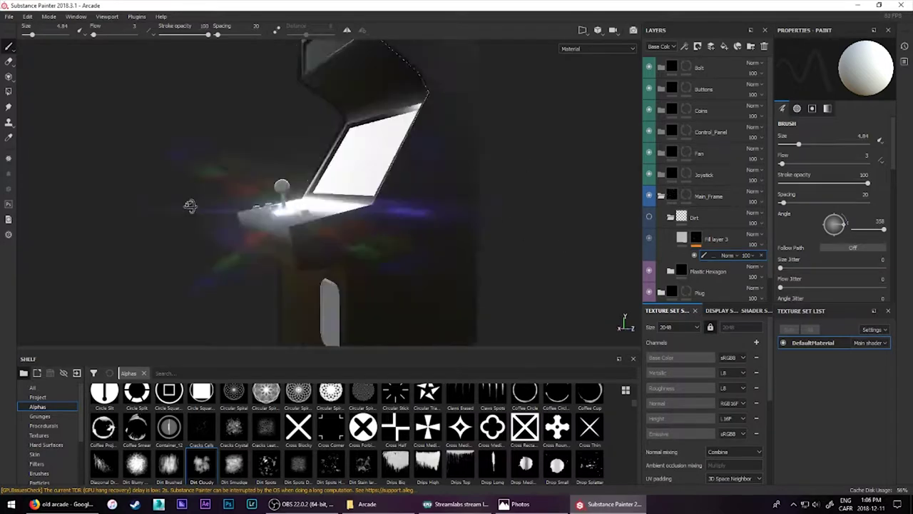
- Export the cabinet textures to Desktop/Arcade/Textures using the Unity 5 (Standard Metallic) preset
left_click(8, 16)
left_click(28, 165)
left_click(413, 111)
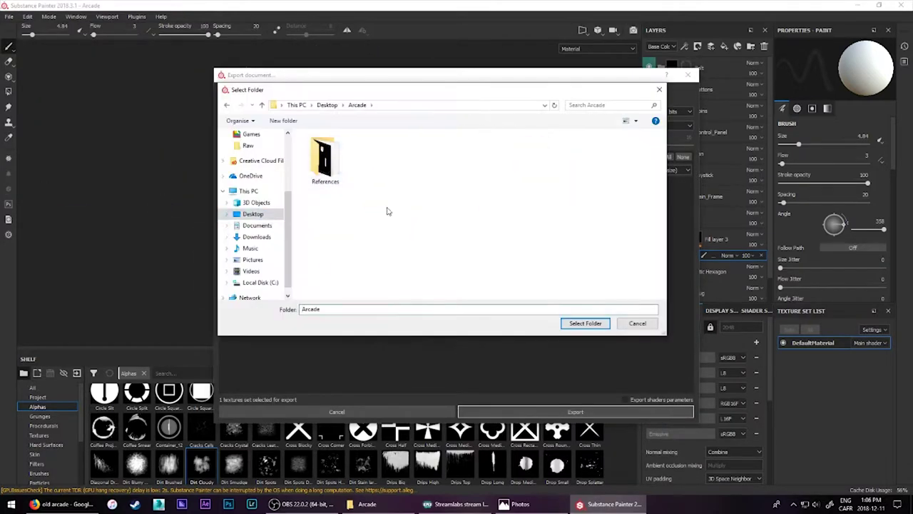
left_click(320, 159)
left_click(585, 321)
left_click(293, 127)
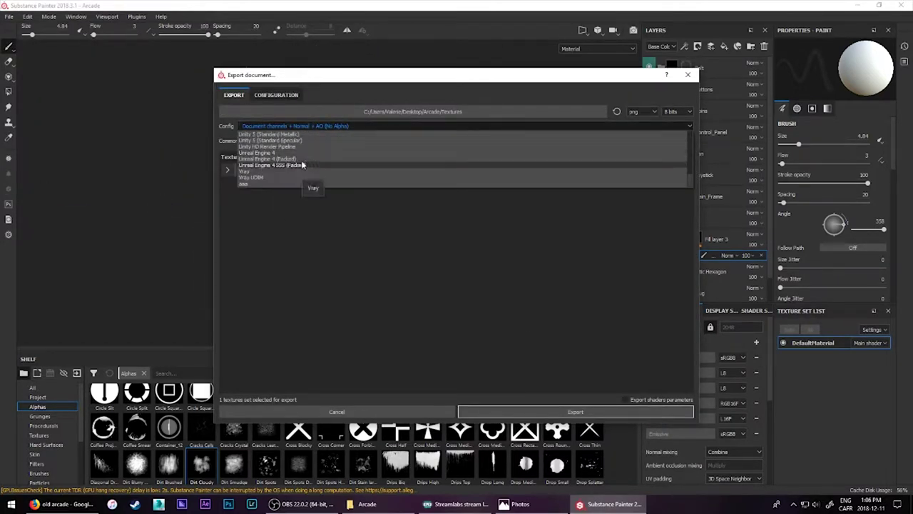
left_click(310, 188)
left_click(580, 411)
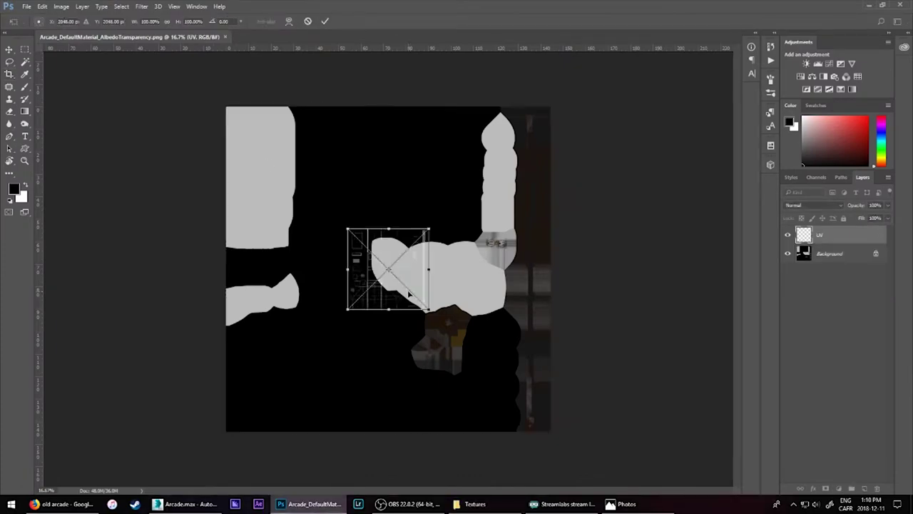
- Commit the UV overlay transform, then browse the Dragon's Lair banner and arcade reference images
key("Return")
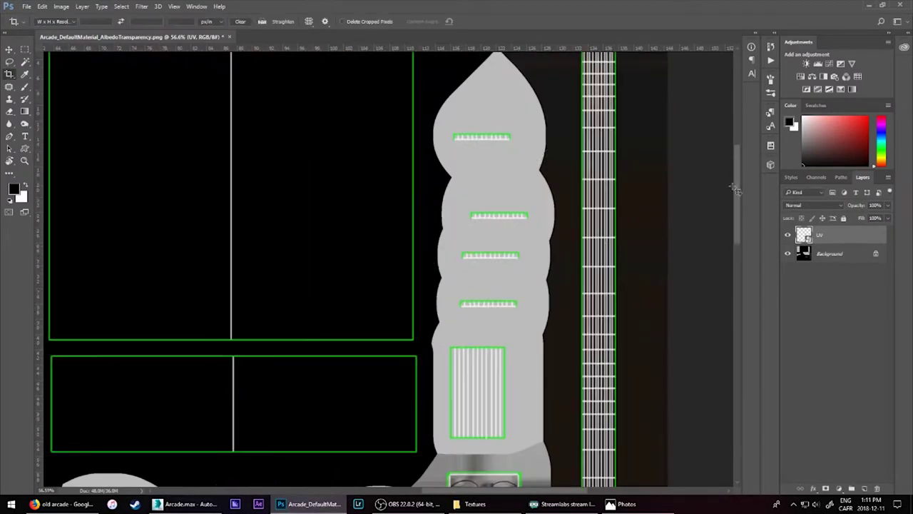
scroll(382, 417, "down", 5, "alt")
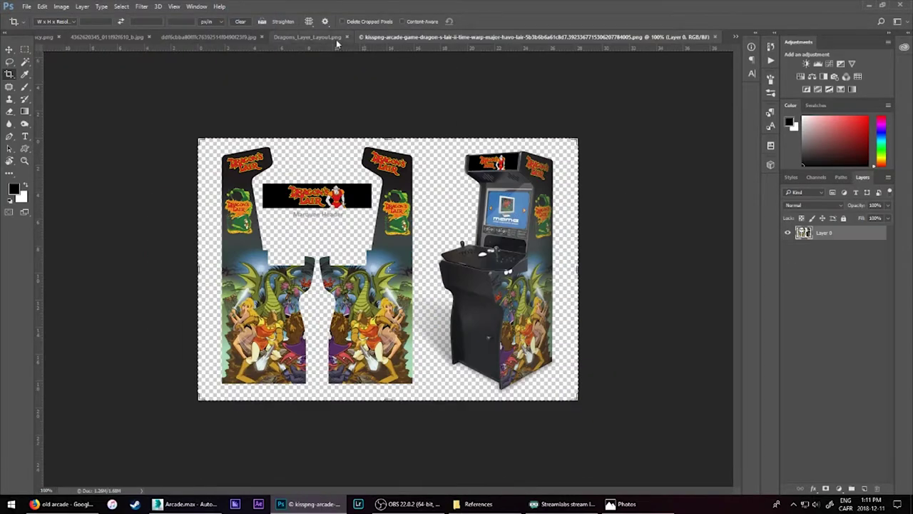
left_click(228, 37)
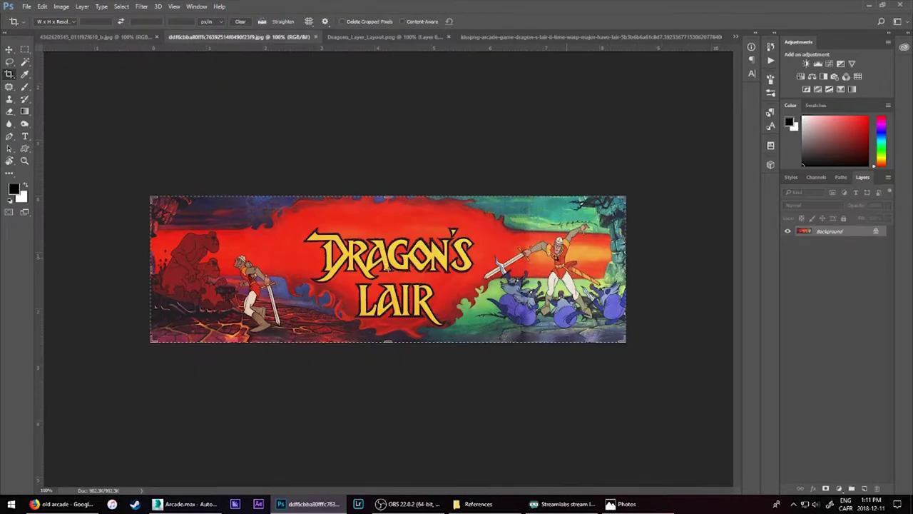
key("ctrl+Tab")
key("ctrl+Tab")
key("ctrl+shift+Tab")
key("ctrl+shift+Tab")
key("ctrl+shift+Tab")
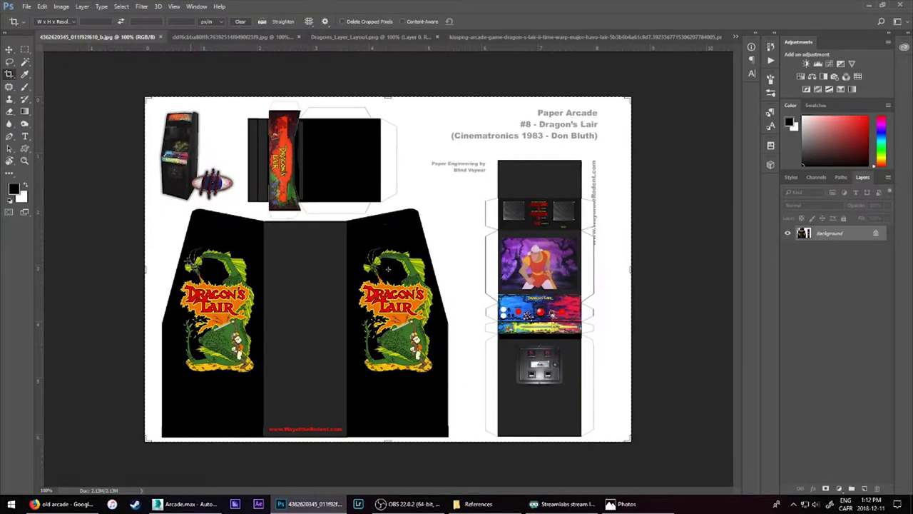
key("ctrl+shift+Tab")
key("ctrl+j")
key("ctrl+shift+Tab")
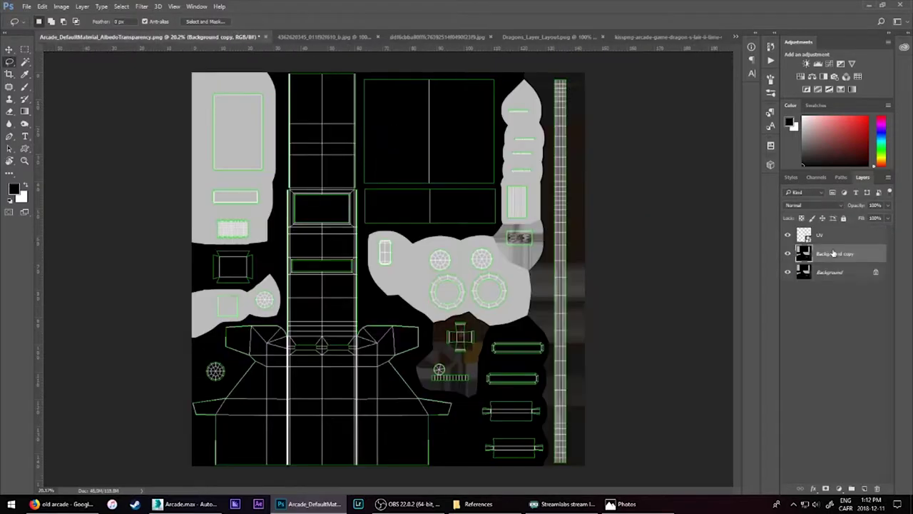
key("ctrl+Tab")
key("ctrl+shift+Tab")
key("ctrl+Tab")
key("ctrl+shift+Tab")
- Drag the artwork onto the Arcade texture, cancel its scaling and hide the layer
mouse_move(825, 232)
left_mouse_down()
mouse_move(845, 237)
mouse_move(236, 428)
left_mouse_up()
key("ctrl+Tab")
key("ctrl+Tab")
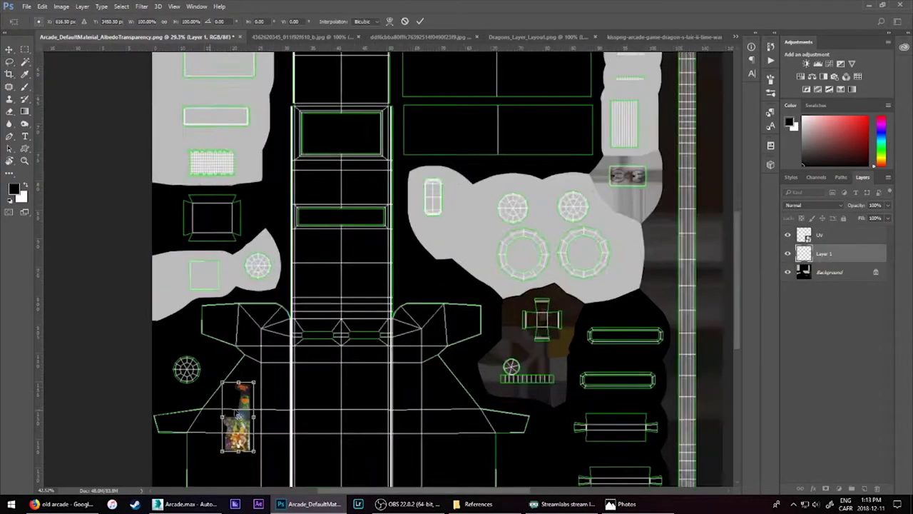
key("ctrl+t")
left_click_drag(255, 376, 360, 123)
key("Escape")
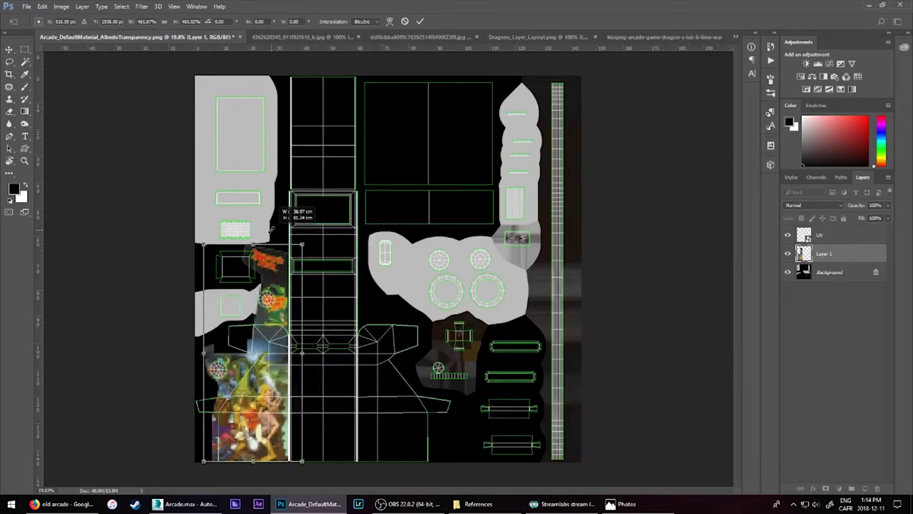
key("ctrl+comma")
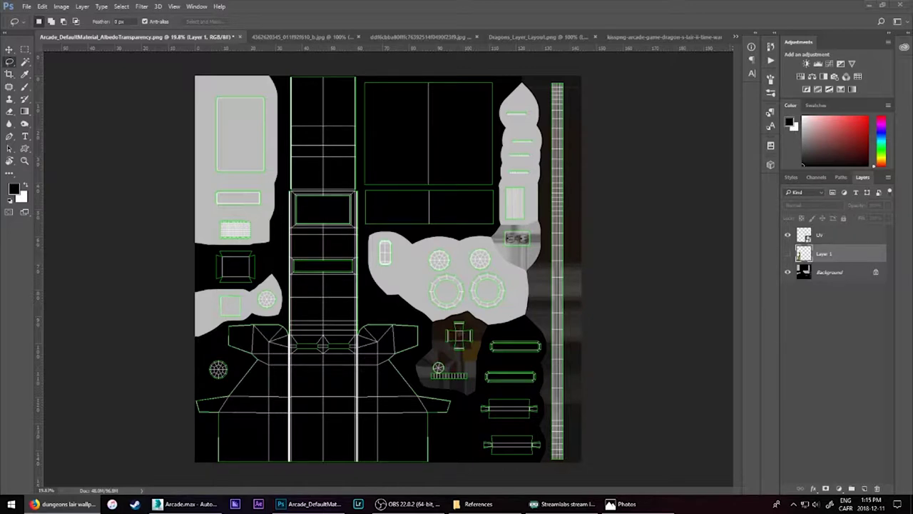
- Paste the dragon and knight art, duplicate it, scale it to the side panel and mirror a copy
key("ctrl+v")
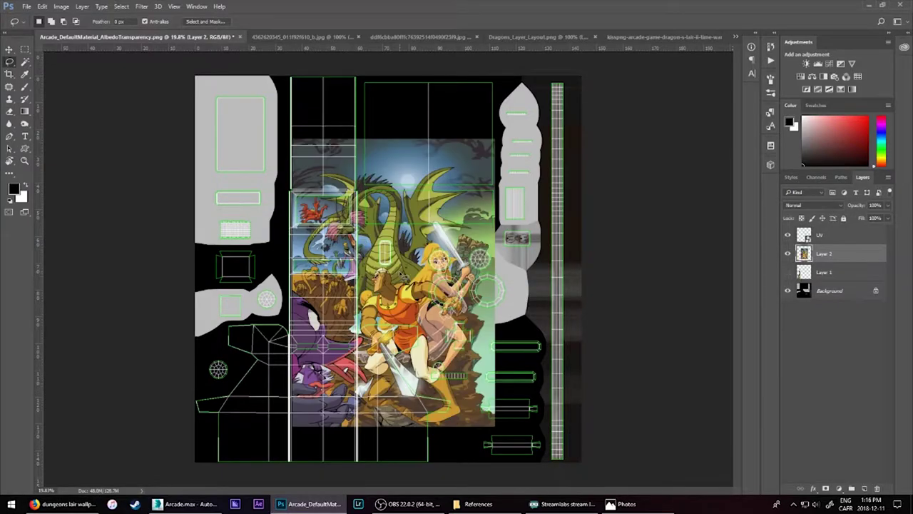
key("ctrl+j")
key("ctrl+t")
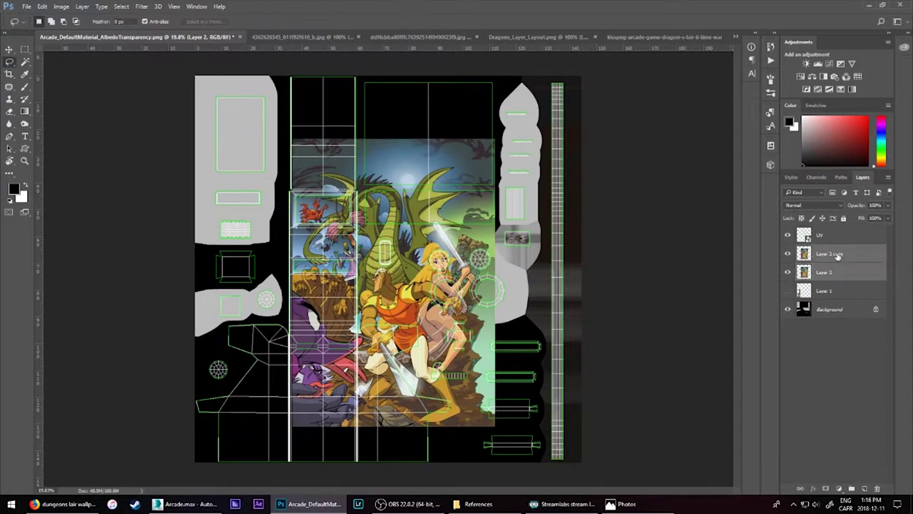
key("ctrl+plus")
mouse_move(464, 146)
left_mouse_down()
mouse_move(356, 161)
mouse_move(251, 241)
left_mouse_up()
key("ctrl+plus")
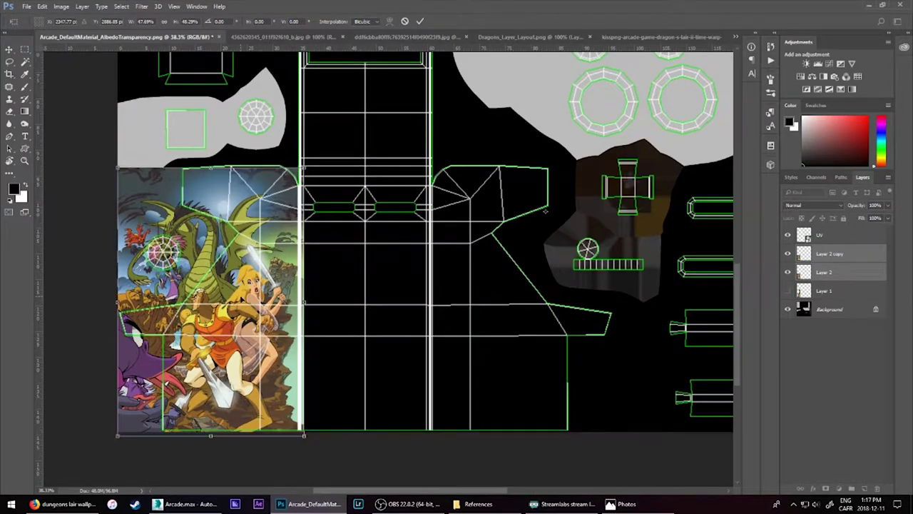
left_click_drag(239, 281, 245, 281)
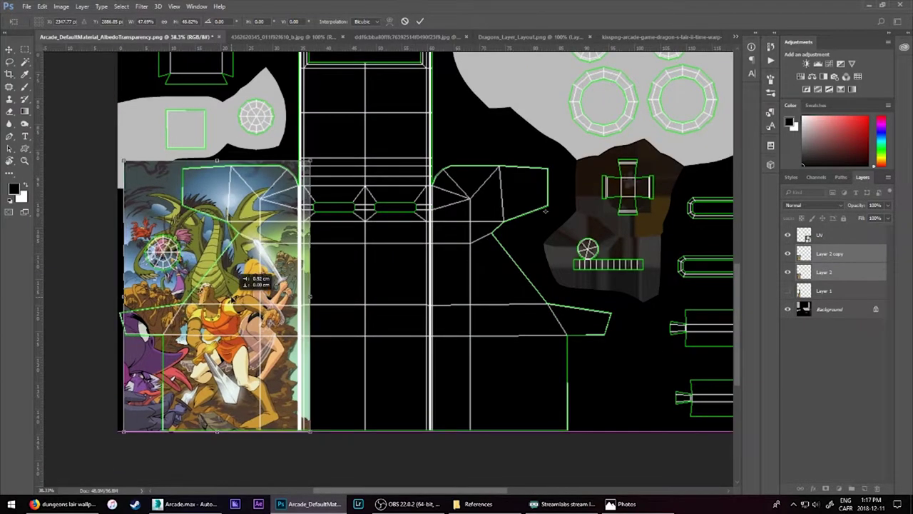
left_click(42, 6)
key("Return")
- Lasso the side panel outline and mask Layer 2 to that selection
key("l")
left_click(825, 272)
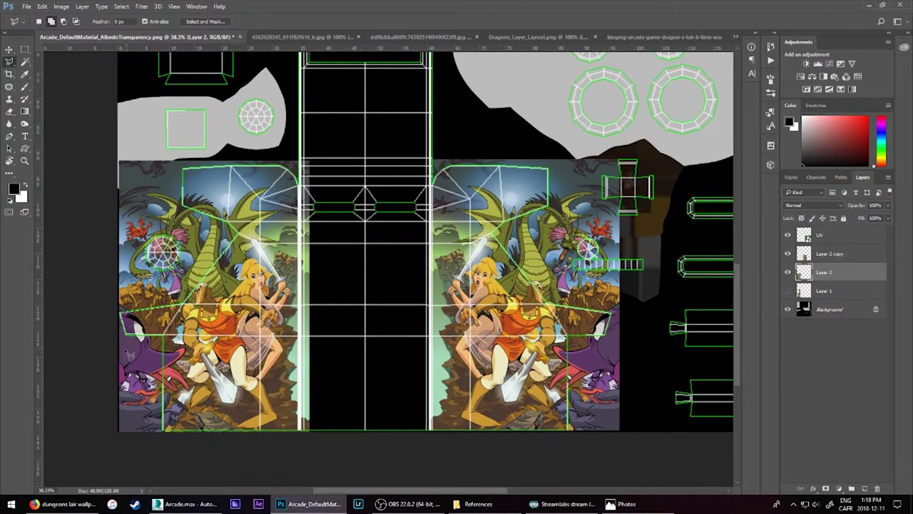
scroll(388, 439, "up", 2, "alt")
scroll(387, 439, "down", 1)
scroll(385, 75, "up", 1)
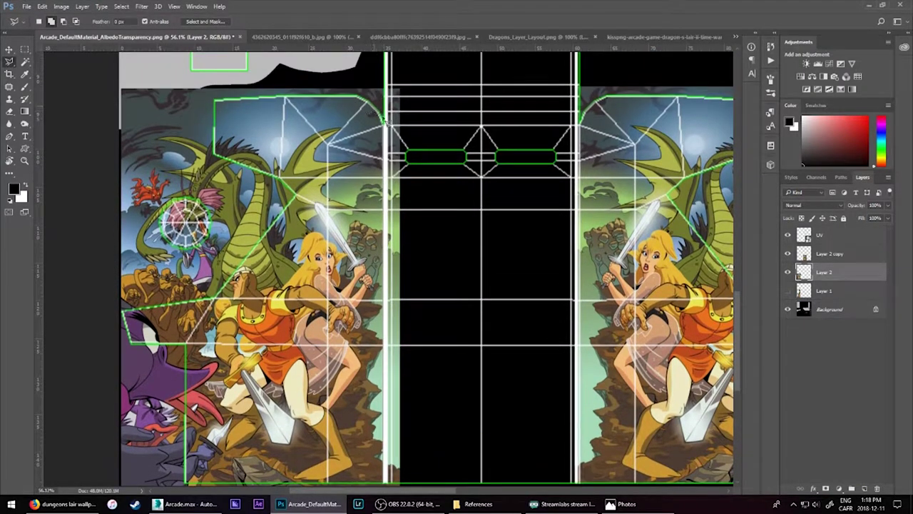
scroll(385, 120, "up", 4, "alt")
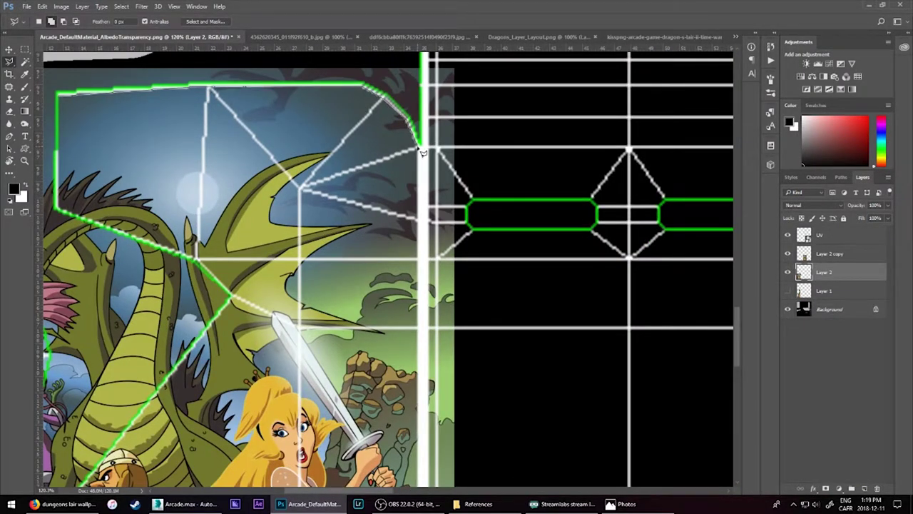
left_click(421, 389)
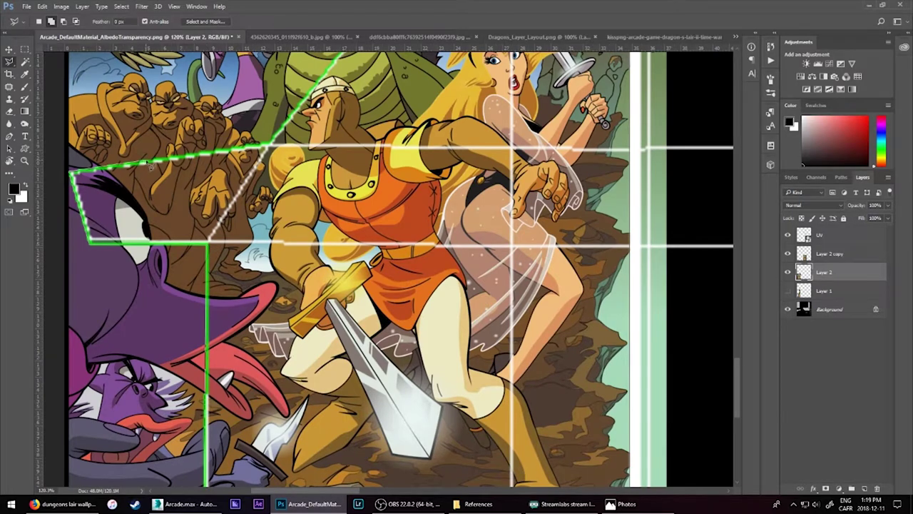
scroll(147, 164, "down", 2, "alt")
scroll(273, 186, "up", 2, "alt")
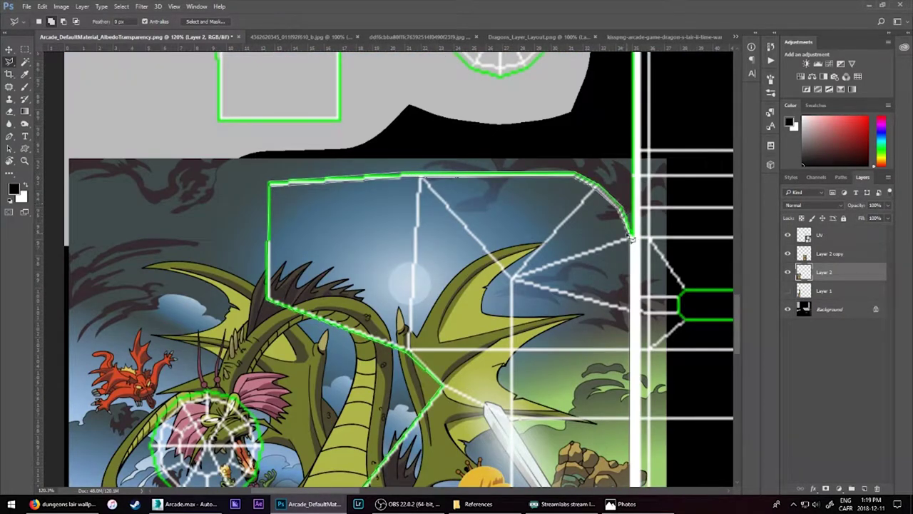
left_click(853, 491)
- Save the texture as Arcade_DefaultMaterial_AlbedoTransparency2.psd
scroll(311, 422, "down", 3, "alt")
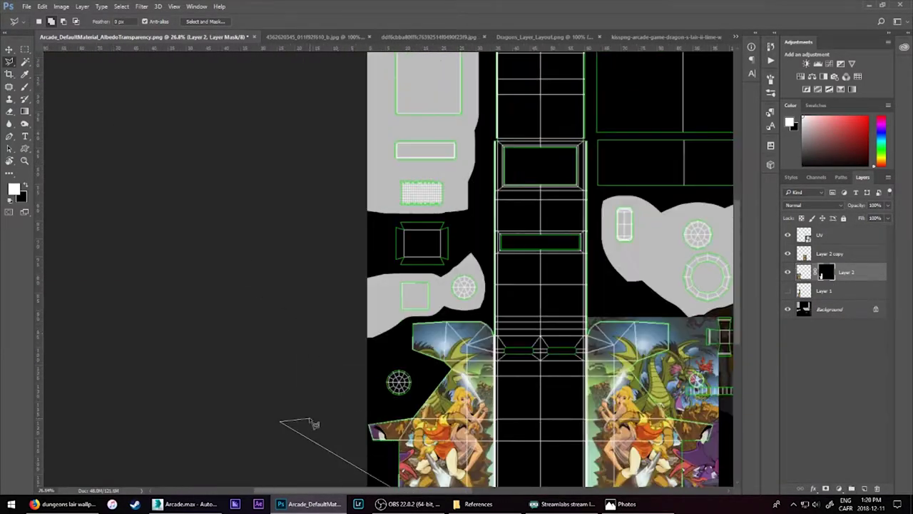
scroll(312, 421, "down", 2, "alt")
left_click(27, 6)
left_click(71, 154)
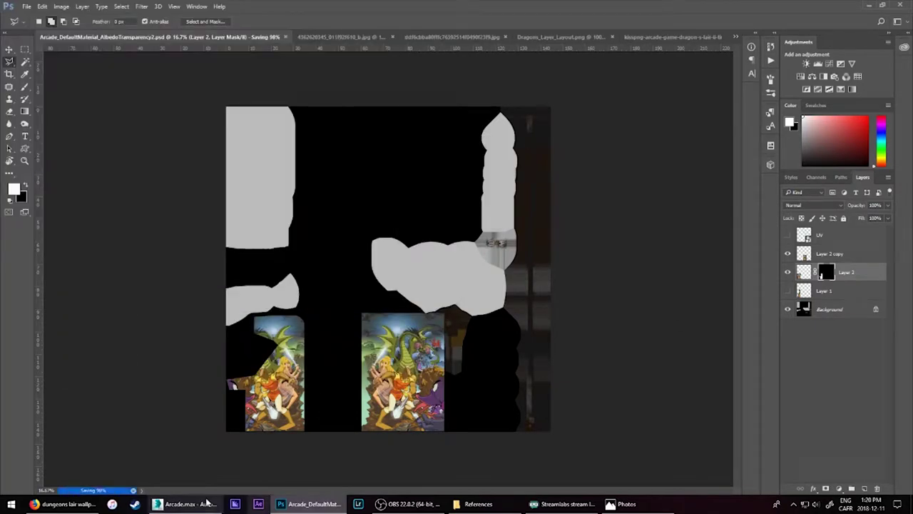
- Switch to 3ds Max and check the cabinet material in the Slate Material Editor
left_click(187, 504)
key("m")
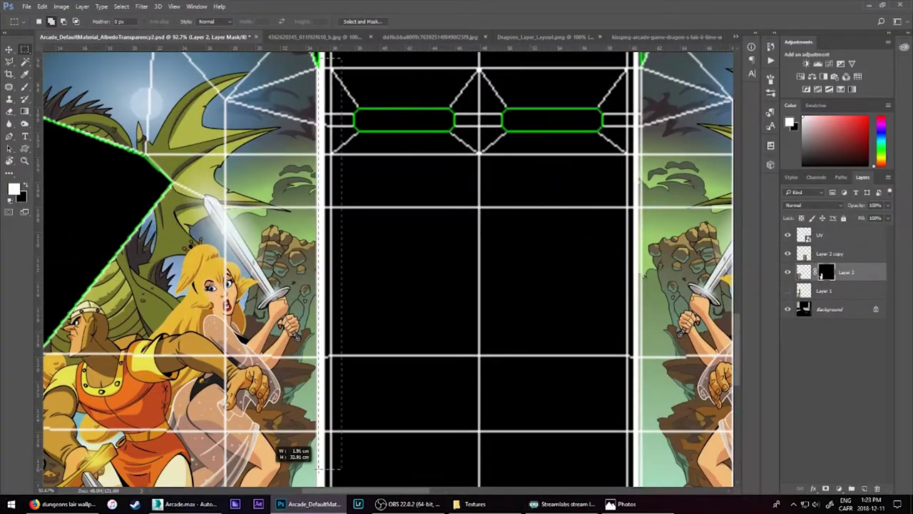
scroll(318, 467, "down", 5)
left_click_drag(369, 432, 325, 314)
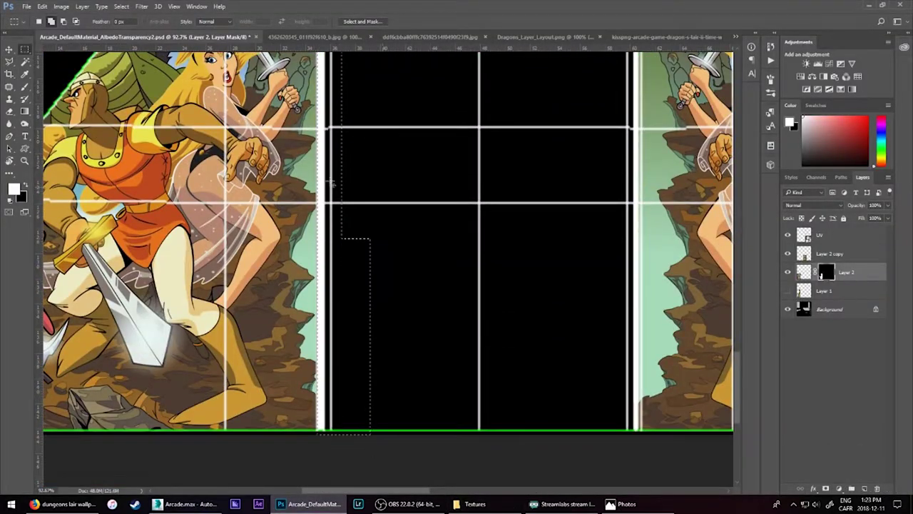
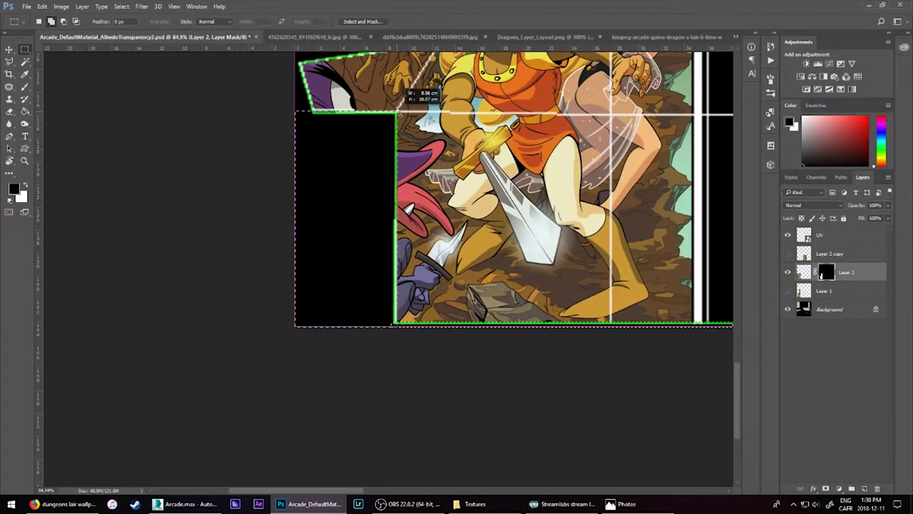
- Close the Polygonal Lasso selection around the side panel's corner on Layer 2's mask
left_click(299, 62)
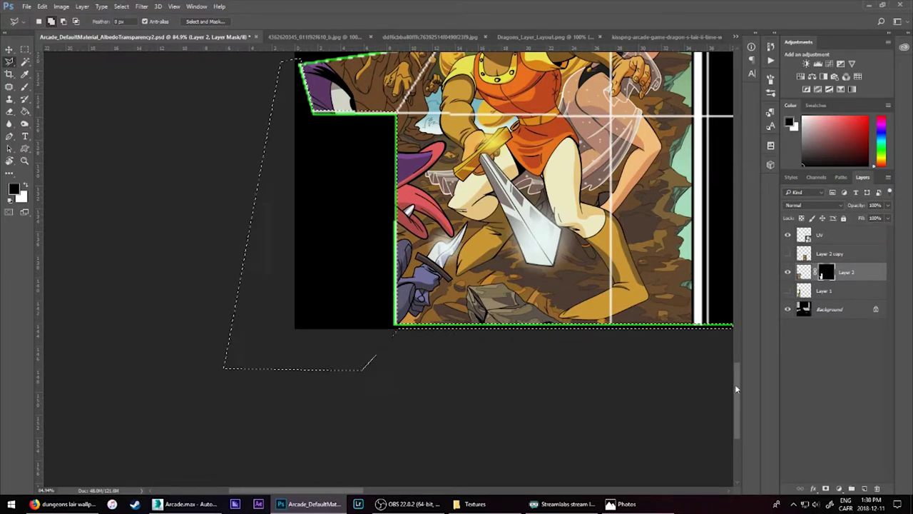
scroll(737, 389, "up", 5)
scroll(544, 87, "up", 3)
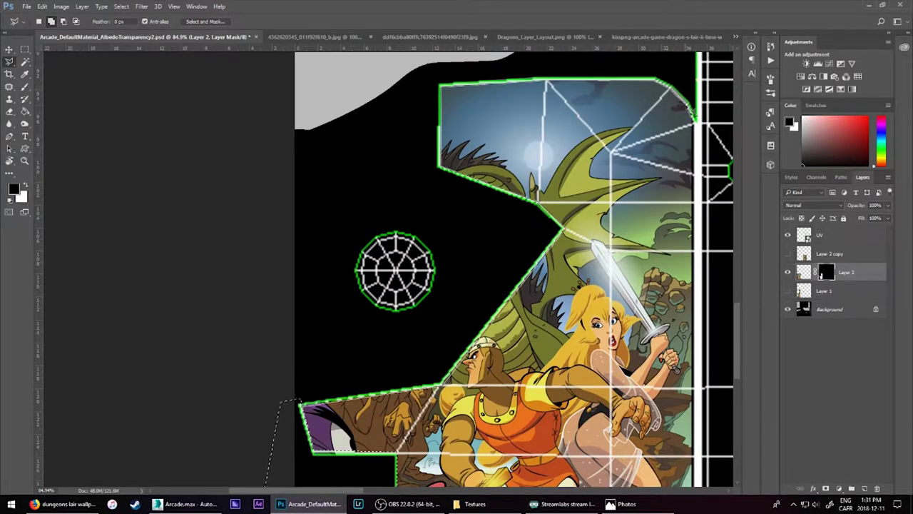
scroll(233, 385, "down", 6)
left_click(24, 112)
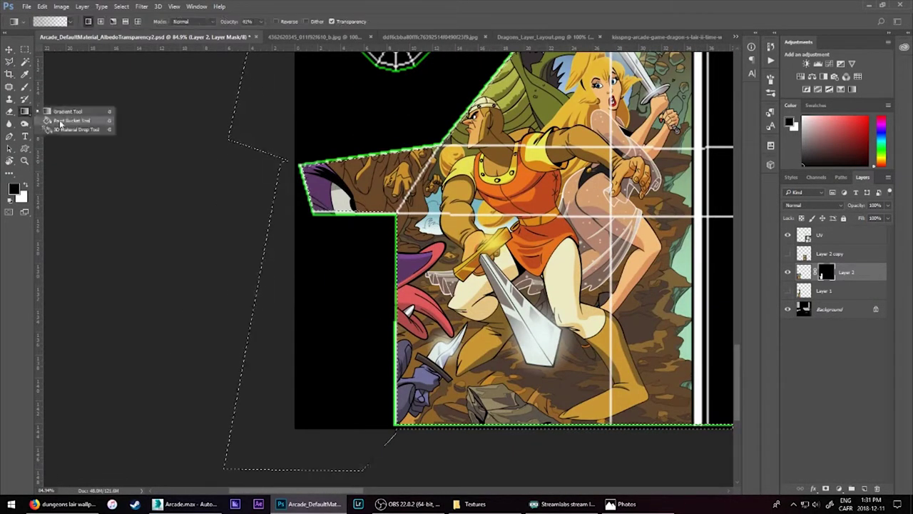
right_click(9, 62)
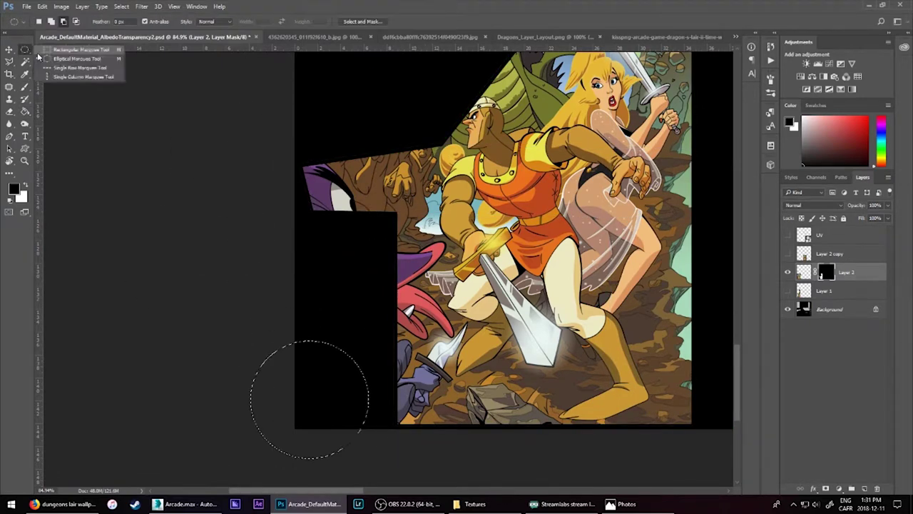
left_click(71, 74)
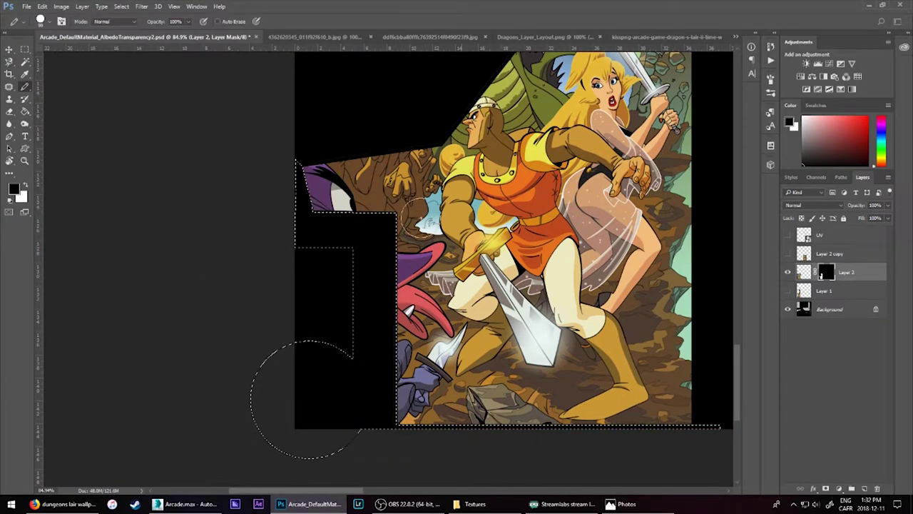
- Fill the mask black outside the panel and start a new outline along the panel top
scroll(521, 246, "up", 5)
scroll(541, 173, "up", 1)
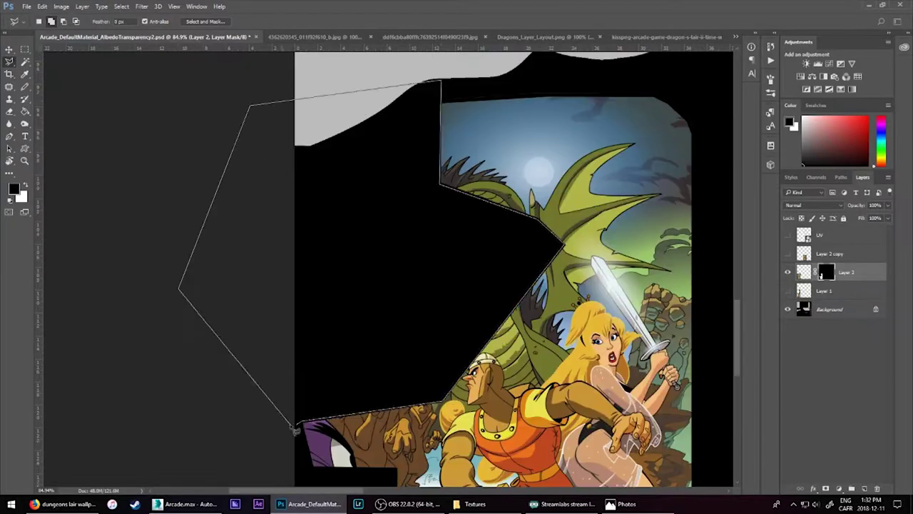
key("Return")
left_click(25, 99)
key("l")
left_click(439, 103)
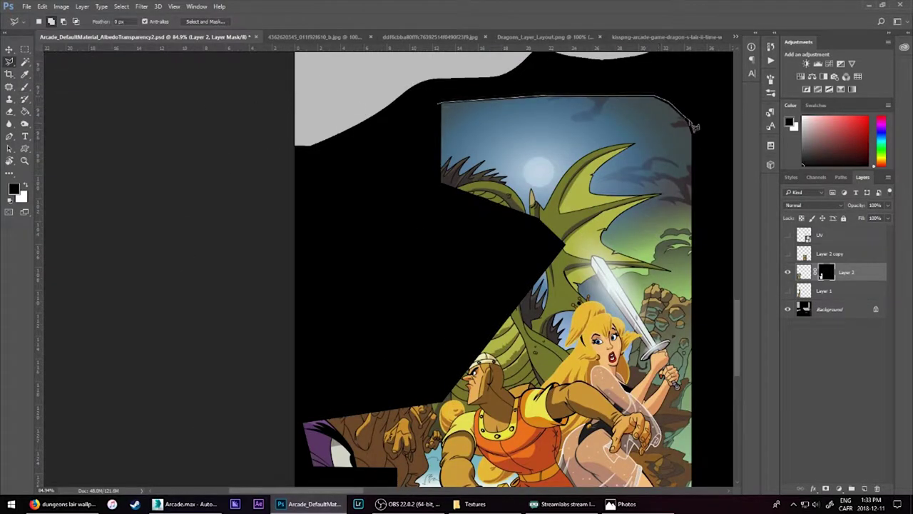
- Test-render the cabinet in 3ds Max from two angles, then show the duplicated side-panel layer
key("alt+Tab")
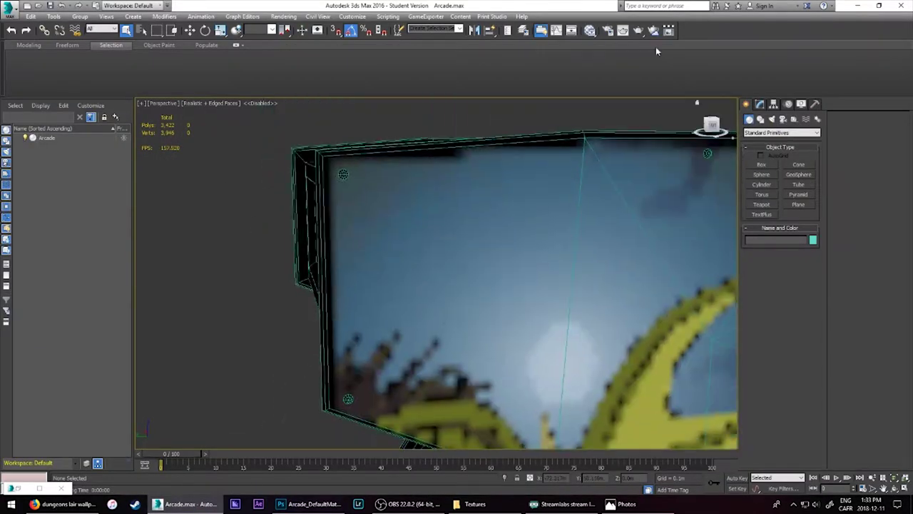
left_click(656, 32)
left_click(503, 92)
middle_click_drag(363, 204, 359, 351, "alt")
key("shift+q")
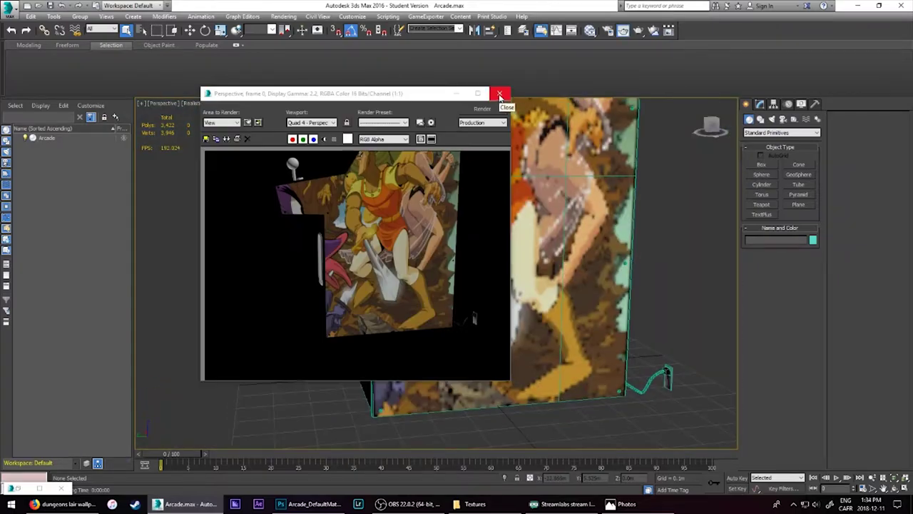
key("alt+Tab")
left_click(849, 253)
left_click(42, 7)
- Move the mirrored copy onto the other side panel and commit its placement
left_click(67, 184)
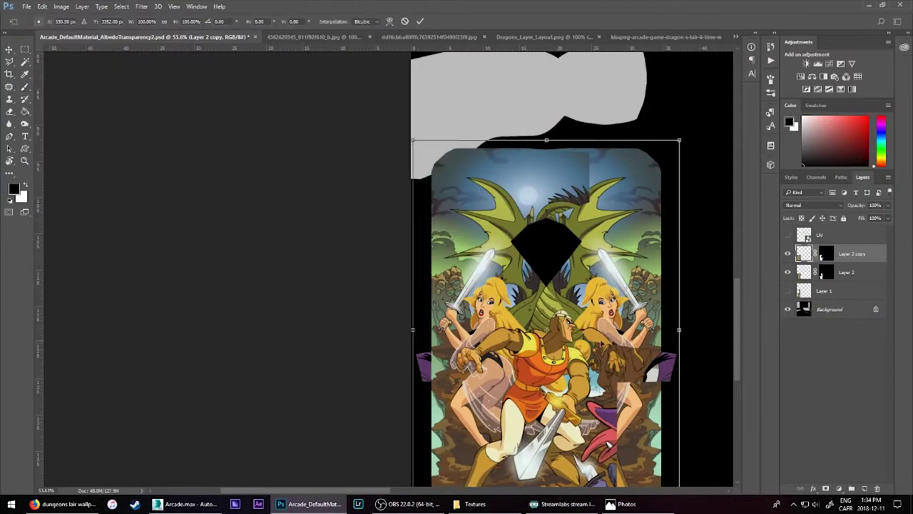
left_click_drag(343, 492, 490, 492)
key("Return")
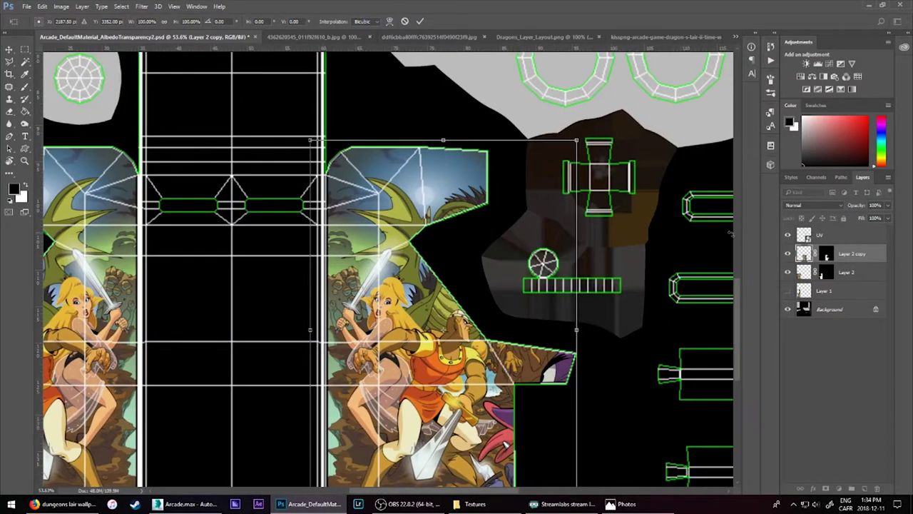
- Refine the copy's mask with the Brush and Lasso tools
key("b")
scroll(385, 236, "down", 3)
scroll(545, 285, "up", 5, "alt")
key("l")
key("alt+bracketleft")
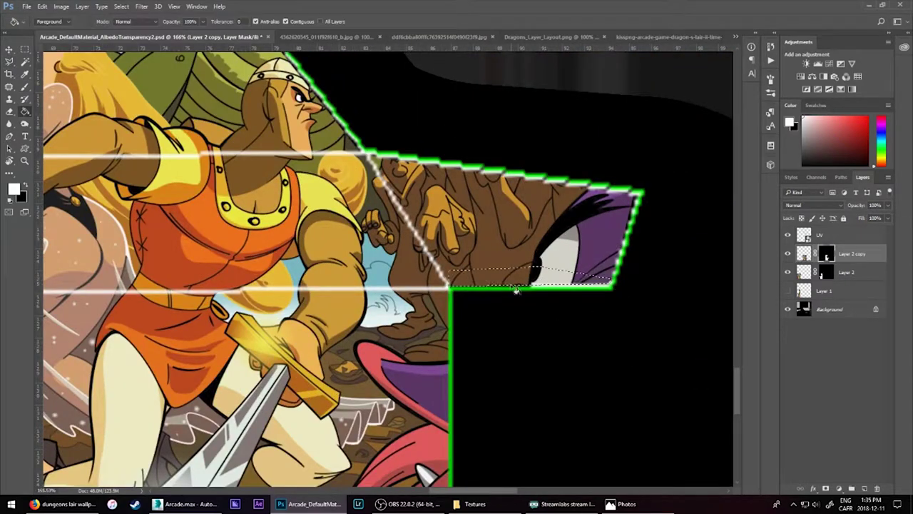
scroll(452, 291, "down", 5, "alt")
scroll(427, 219, "up", 5, "alt")
- Group both side-panel layers together as 'Sides'
key("g")
scroll(500, 271, "down", 5, "alt")
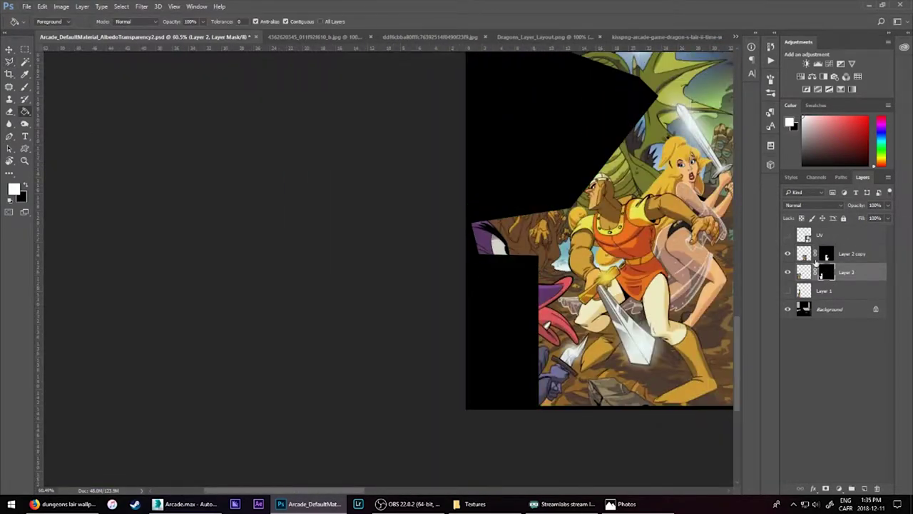
key("ctrl+g")
left_click_drag(457, 491, 384, 494)
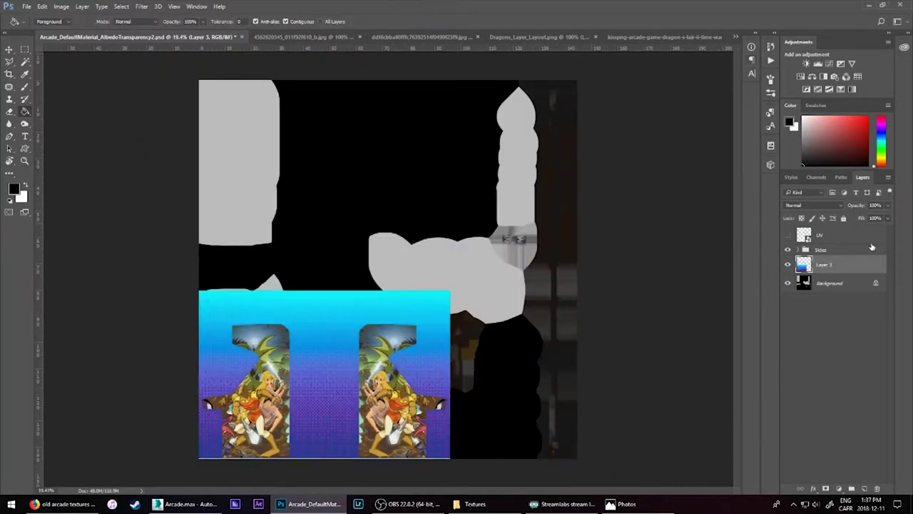
- Place Layer 3's texture above Sides in Multiply mode and scale it over the panels
left_click_drag(813, 205, 816, 235)
key("ctrl+bracketright")
scroll(652, 351, "up", 3, "alt")
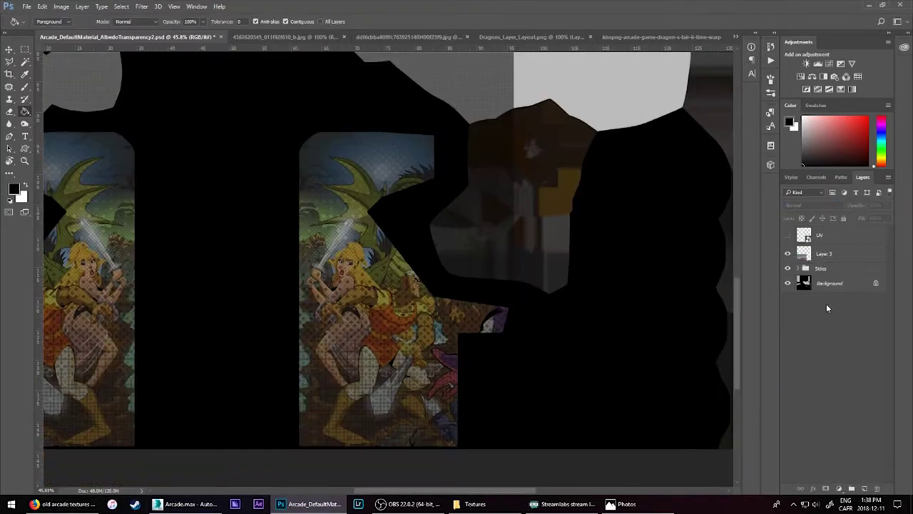
key("ctrl+t")
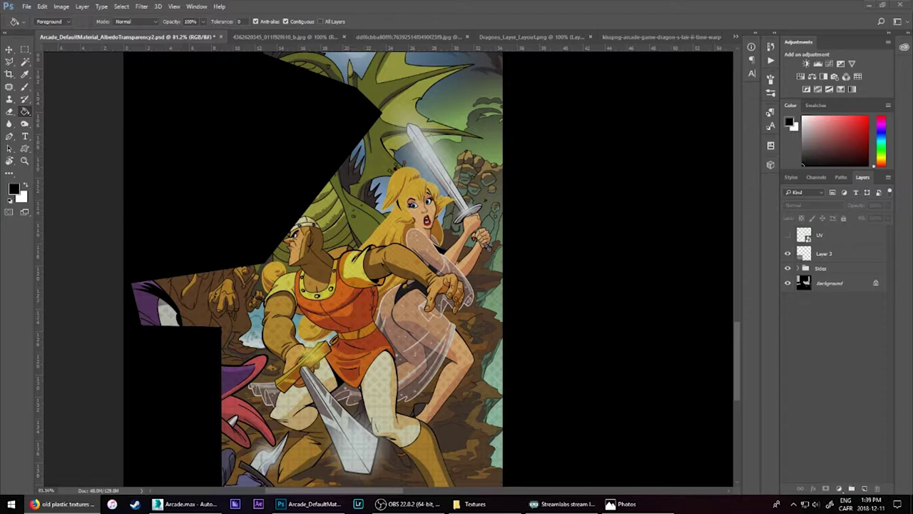
- Paste the grunge texture as Layer 4, desaturate it, and multiply it below the UV layer
key("ctrl+v")
scroll(406, 231, "down", 3, "alt")
key("ctrl+shift+u")
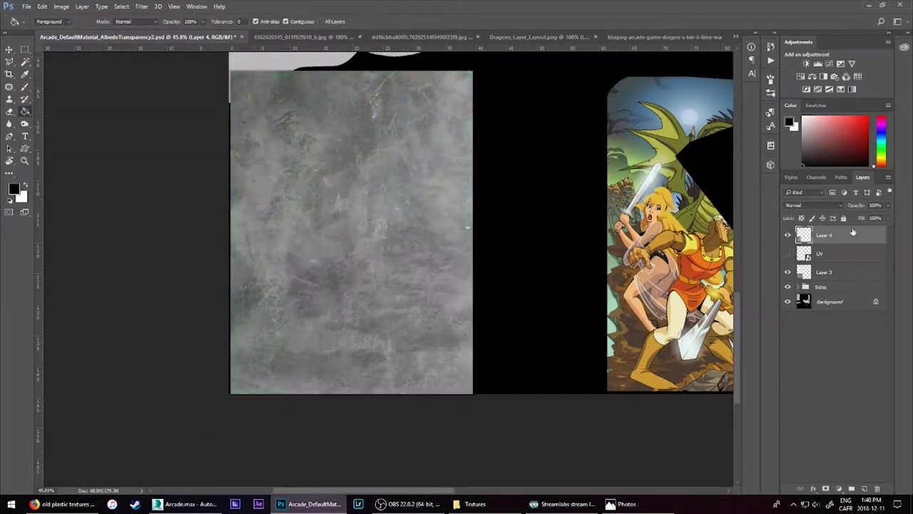
left_click_drag(852, 232, 849, 258)
key("shift+alt+m")
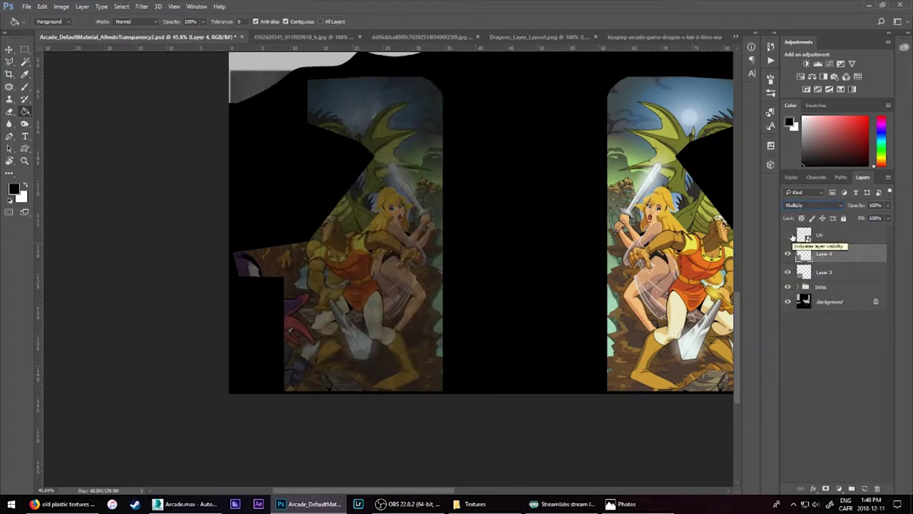
key("ctrl+alt+z")
key("ctrl+alt+z")
scroll(378, 271, "up", 4, "alt")
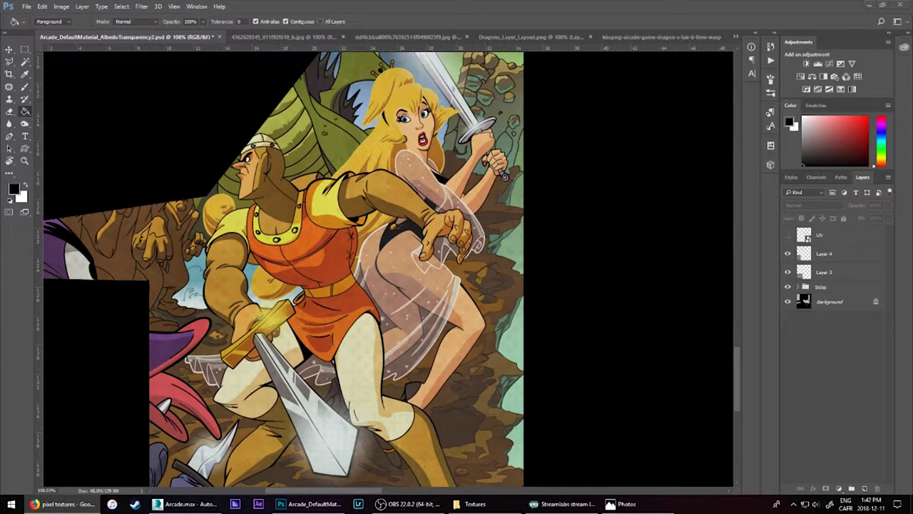
- Paste a grey checker square as a new layer and start resizing it
key("ctrl+v")
key("ctrl+t")
scroll(365, 256, "down", 3, "alt")
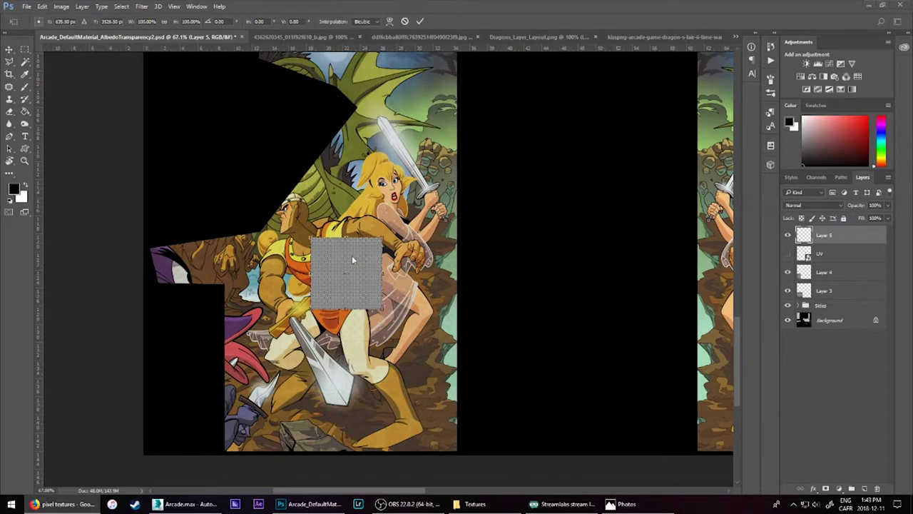
- Undo the first checker paste and paste the checker image again as a new layer
key("Escape")
key("ctrl+z")
key("g")
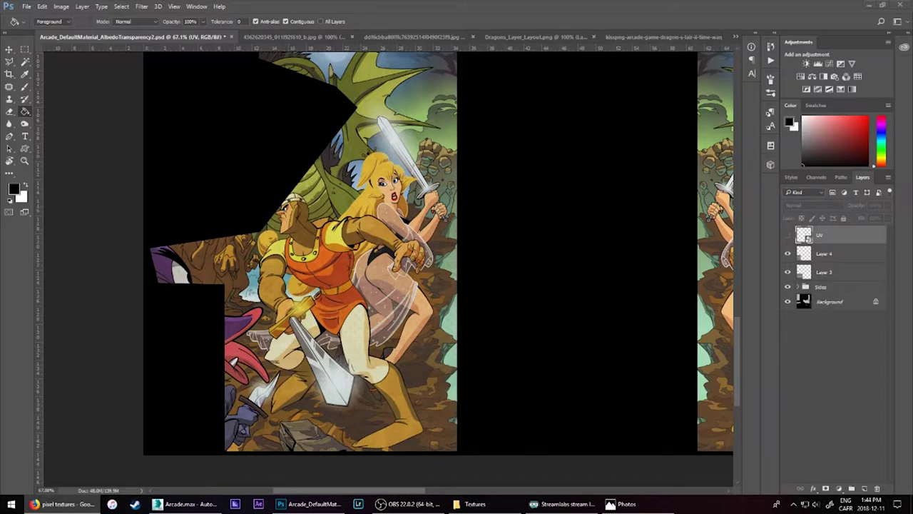
key("ctrl+v")
scroll(370, 269, "down", 2, "alt")
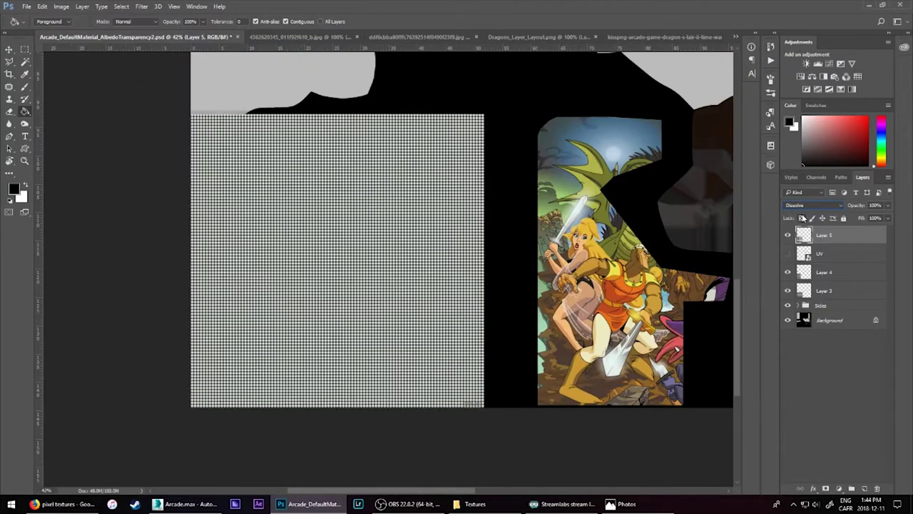
scroll(814, 205, "down", 4)
- Put the checker layer below UV in Soft Light blending at 20% opacity
key("Down")
key("Down")
key("Down")
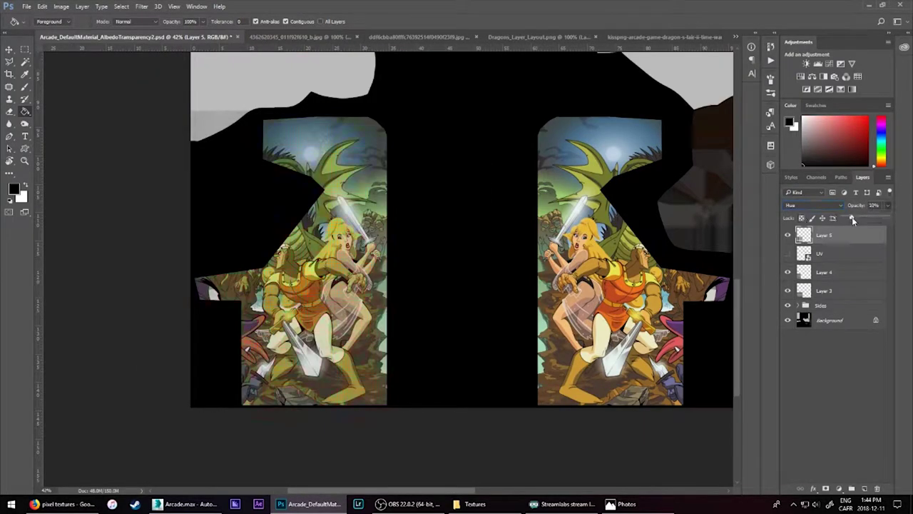
left_click_drag(854, 220, 849, 220)
key("ctrl+bracketleft")
scroll(468, 345, "up", 3, "alt")
scroll(467, 344, "down", 1, "alt")
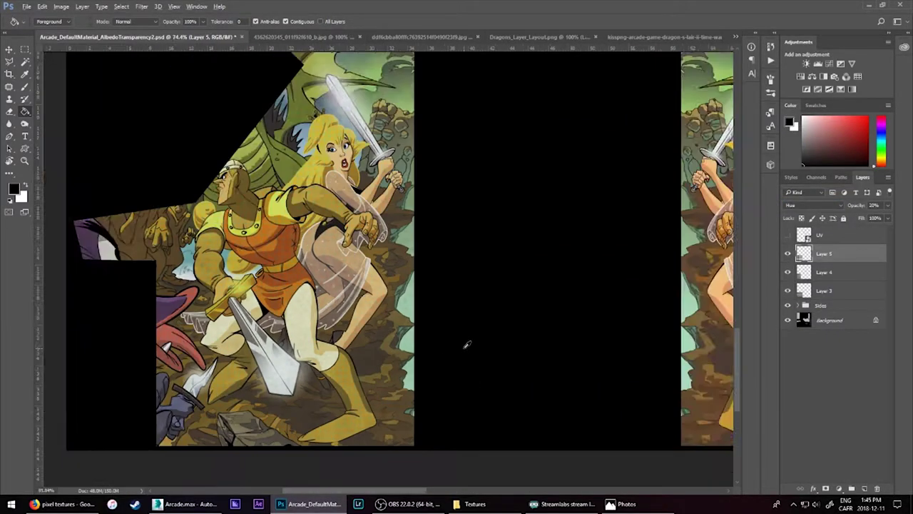
scroll(468, 344, "right", 5, "ctrl")
scroll(468, 345, "left", 3, "ctrl")
scroll(468, 344, "right", 3, "ctrl")
scroll(467, 345, "down", 2, "alt")
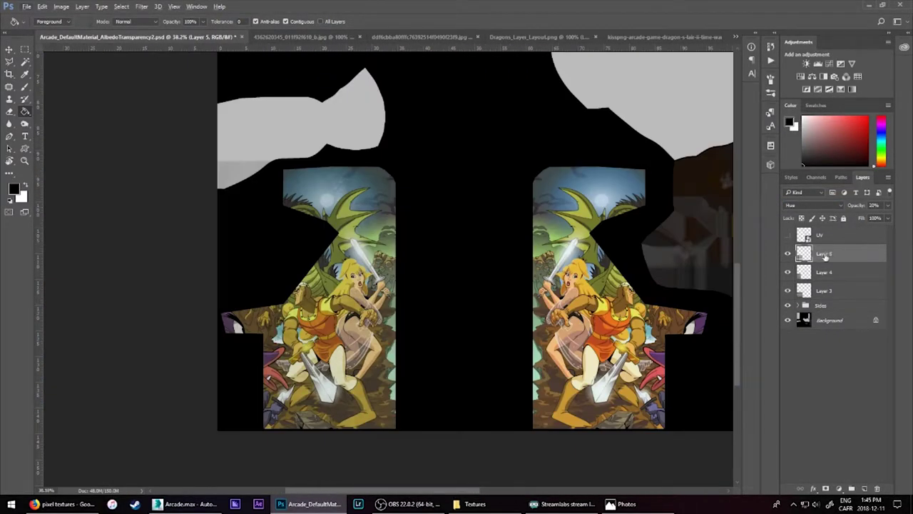
key("shift+alt+f")
scroll(597, 150, "up", 3, "alt")
- Scale the checker texture over the left panel and duplicate the layer
key("ctrl+t")
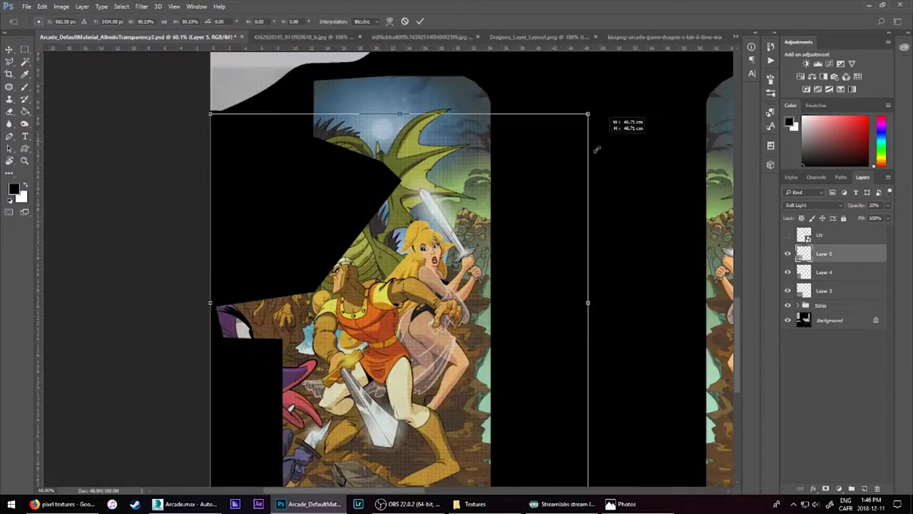
key("Return")
key("ctrl+j")
key("g")
left_click(814, 205)
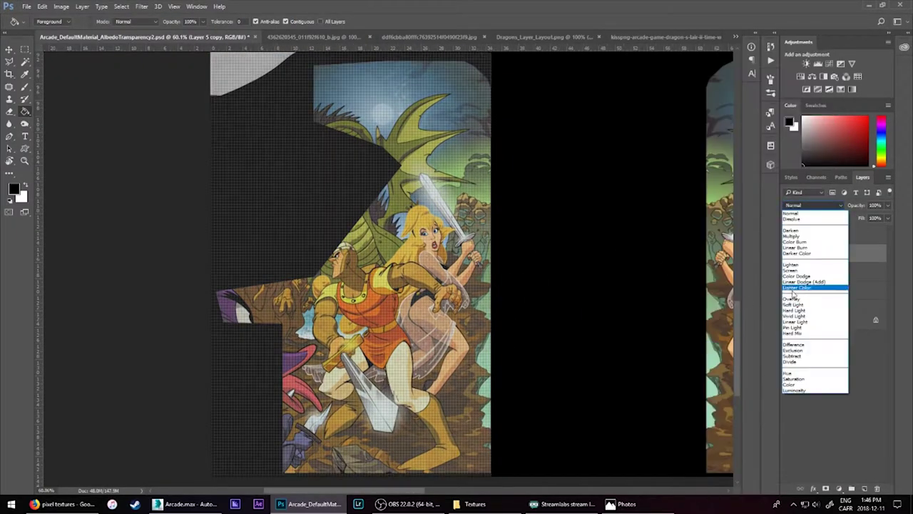
left_click(793, 294)
left_click(813, 205)
- Group the texture layers into masked groups Group 1 and Group 1 copy
key("Escape")
scroll(532, 236, "down", 3, "alt")
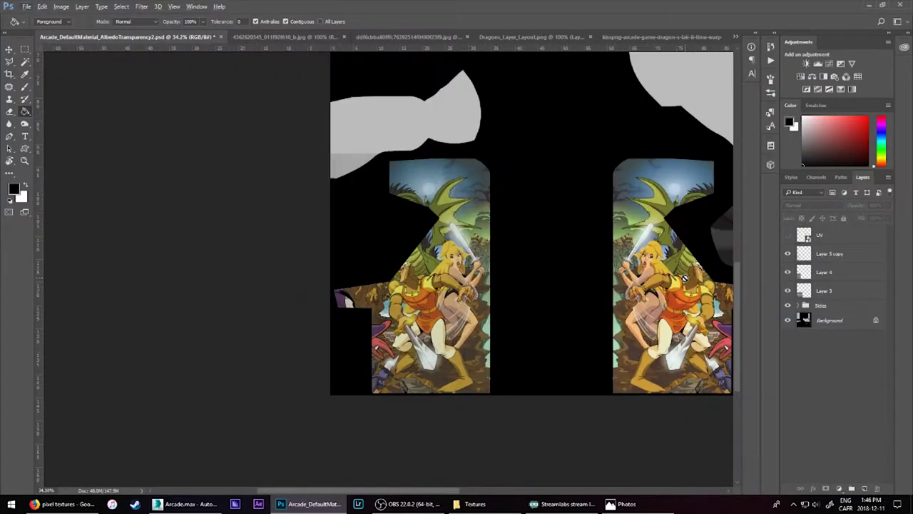
left_click(826, 254, "alt")
left_click(825, 253, "alt")
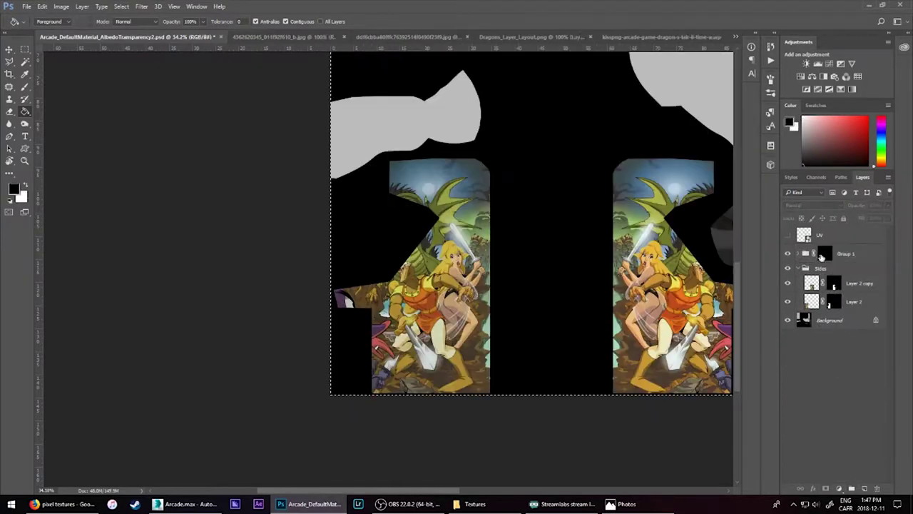
left_click(826, 253, "ctrl")
key("ctrl+z")
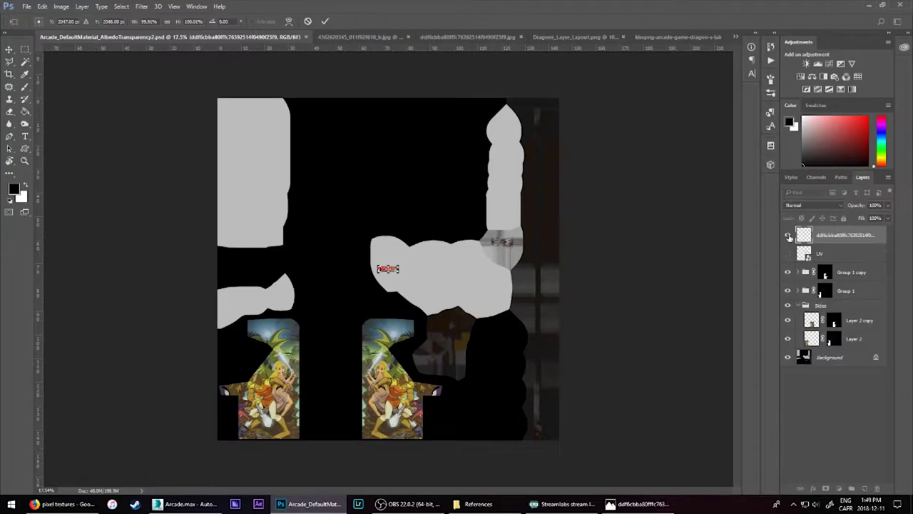
- Commit the banner's transform, lower its opacity, and add a layer mask to it
key("Return")
scroll(460, 160, "up", 2, "alt")
key("7")
key("4")
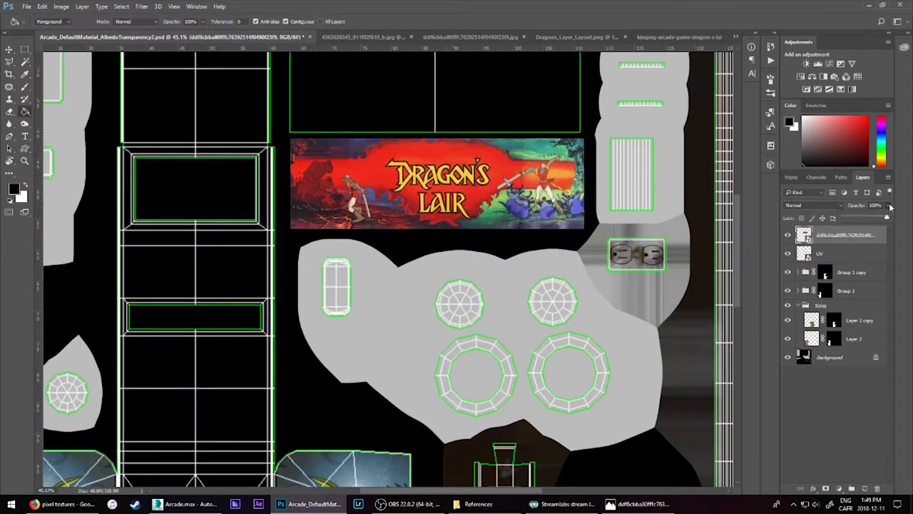
key("m")
right_click(795, 234)
right_click(834, 236)
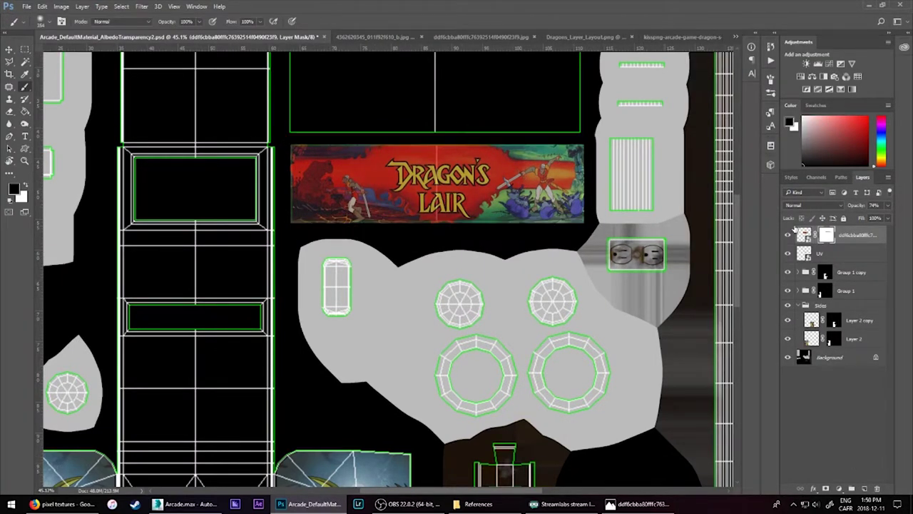
- Rotate the banner 180° over the marquee UVs and show the UV wireframe layer again
key("alt+Tab")
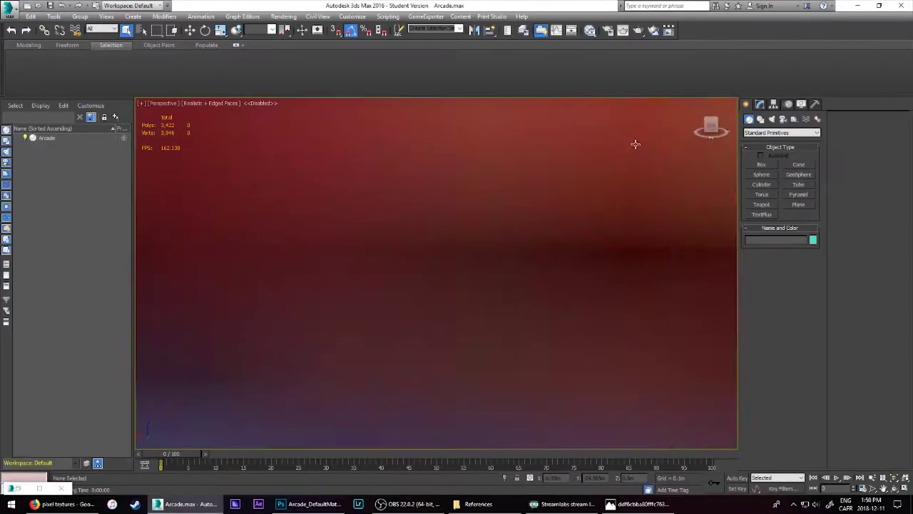
key("alt+Tab")
key("ctrl+t")
left_click(42, 7)
left_click(214, 313)
left_click(787, 234)
left_click(827, 254)
key("m")
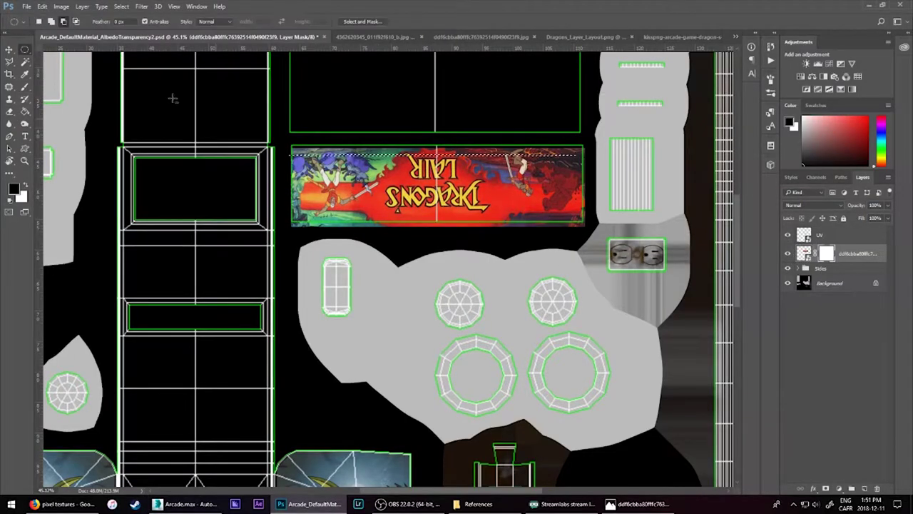
key("alt+Tab")
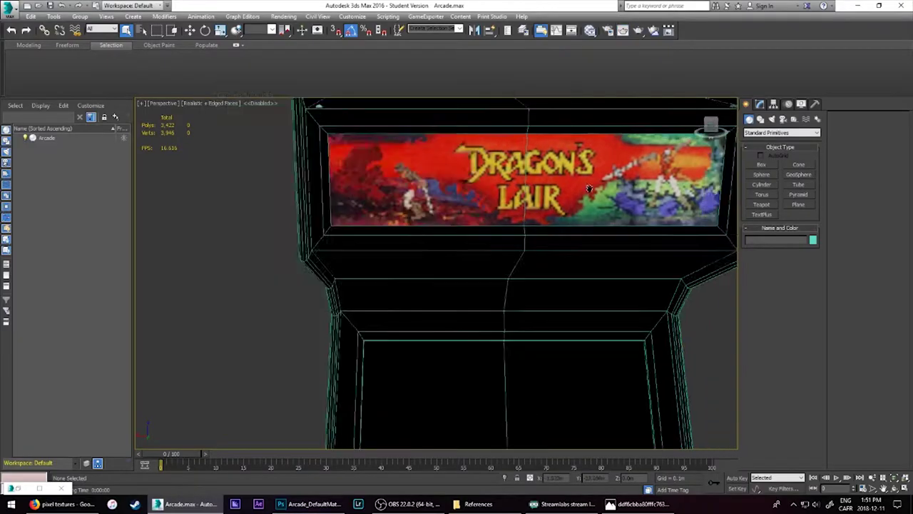
- Zoom the 3ds Max viewport to inspect the Dragon's Lair art on the marquee
scroll(437, 286, "down", 5)
scroll(437, 286, "up", 6)
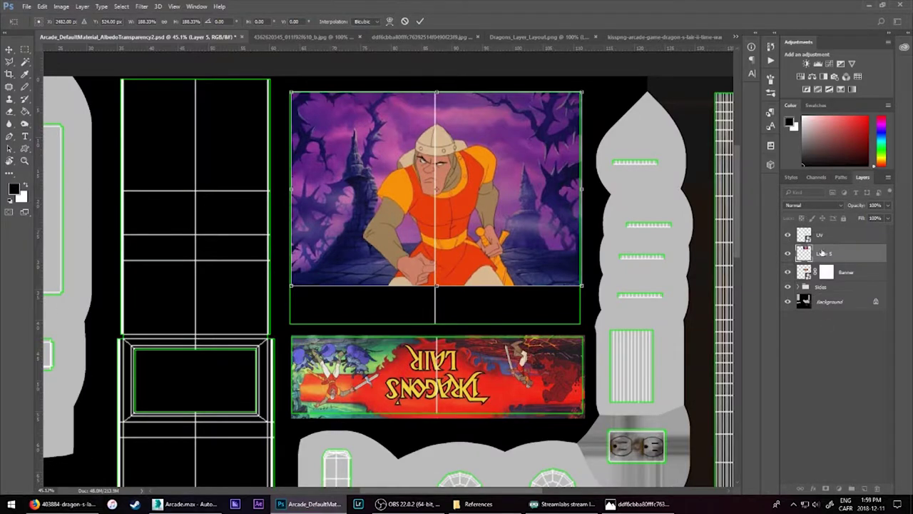
- Paste the Dragon's Lair 3D title image and orbit the 3ds Max cabinet to check its screen
key("ctrl+v")
scroll(322, 153, "up", 4, "alt")
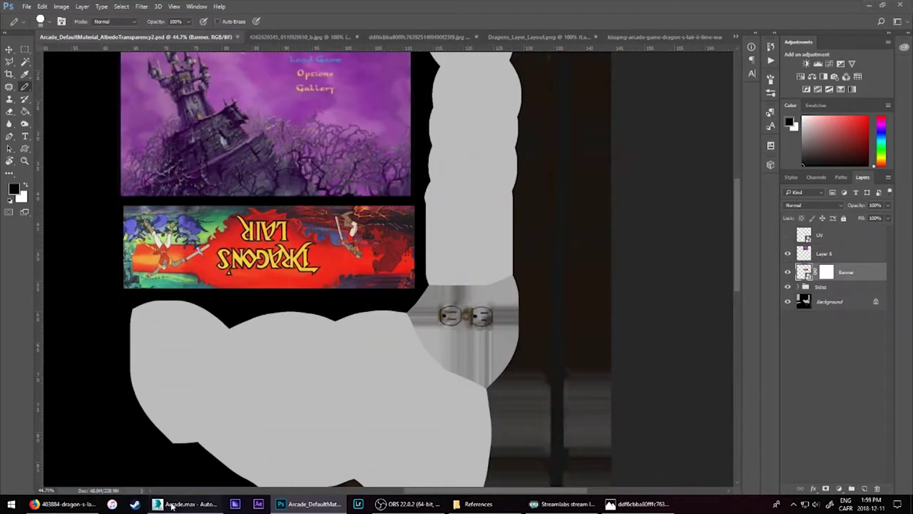
left_click(171, 505)
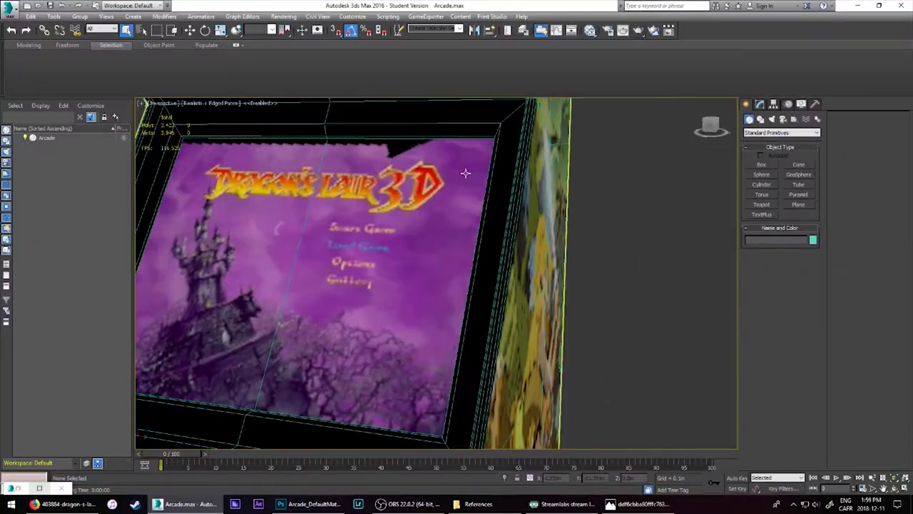
mouse_move(465, 171)
middle_mouse_down("alt")
mouse_move(400, 210)
mouse_move(475, 255)
mouse_move(557, 223)
mouse_move(461, 259)
middle_mouse_up("alt")
key("F4")
scroll(557, 223, "down", 5)
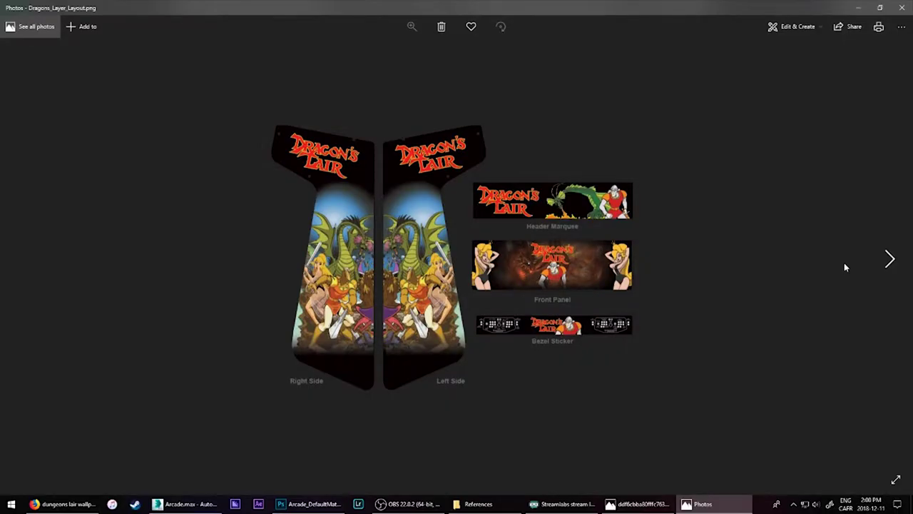
- Browse the Photos reference images to the control-panel photo 1132301002.jpg, then return to Photoshop
left_click(890, 259)
left_click(890, 259)
key("alt+Tab")
left_click(307, 504)
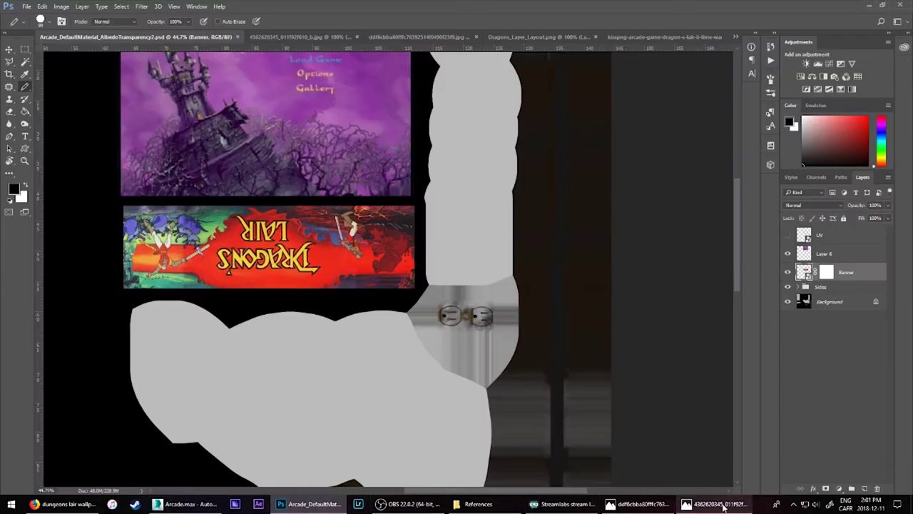
left_click(713, 503)
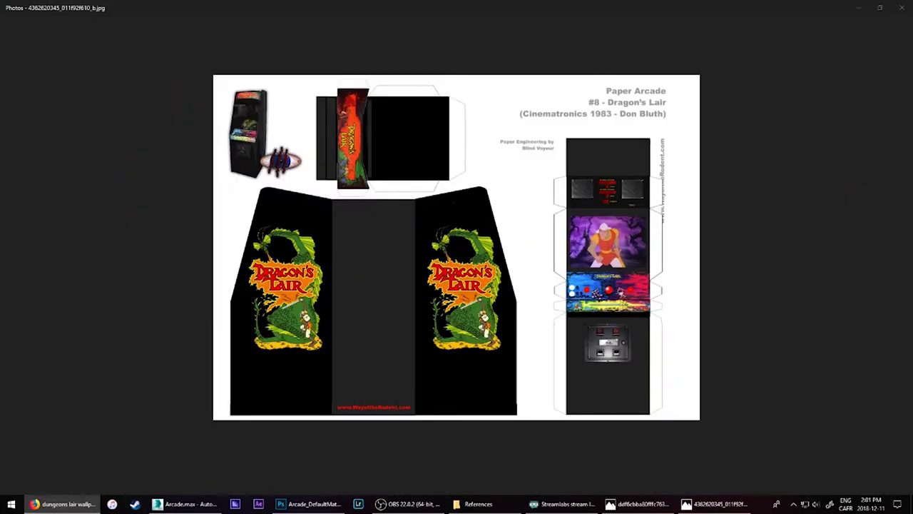
key("Right")
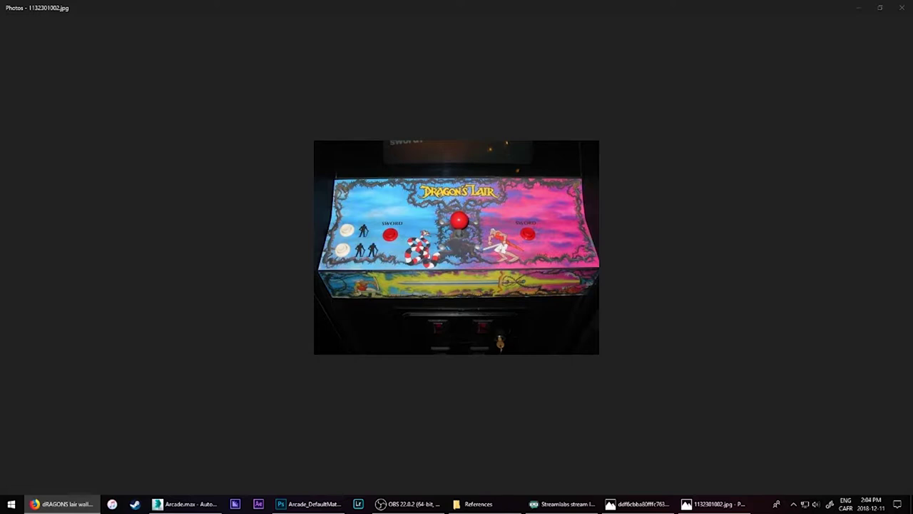
key("alt+Tab")
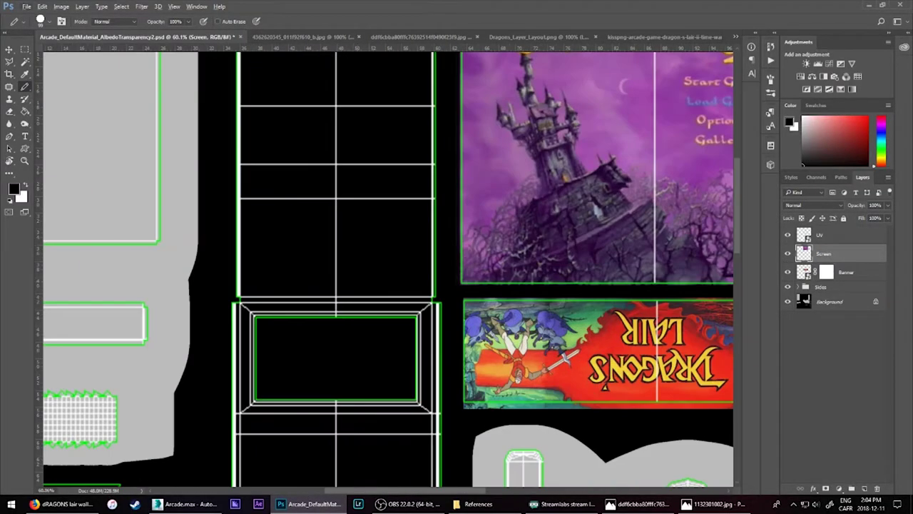
- Paste the control-panel photo, rotate it 180°, and scale it over the control-panel UVs
key("ctrl+v")
left_click(42, 6)
left_click(235, 307)
key("ctrl+t")
left_click_drag(336, 214, 369, 292)
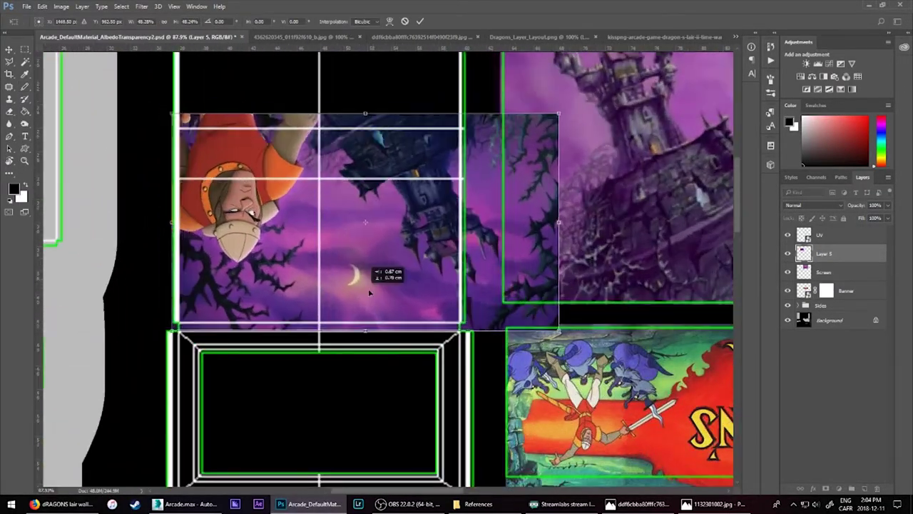
scroll(250, 236, "up", 2, "alt")
scroll(214, 235, "up", 2, "alt")
scroll(214, 214, "up", 2, "alt")
scroll(381, 120, "up", 2, "alt")
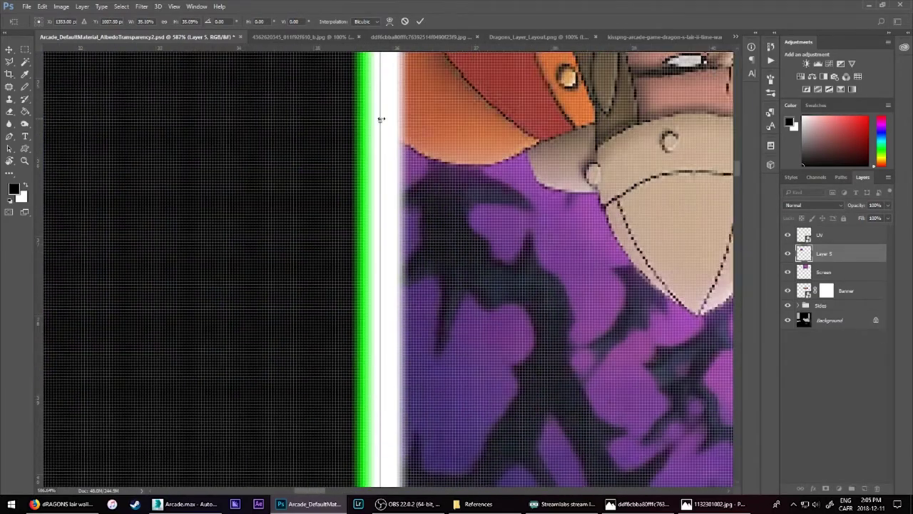
scroll(381, 119, "down", 4, "alt")
key("Return")
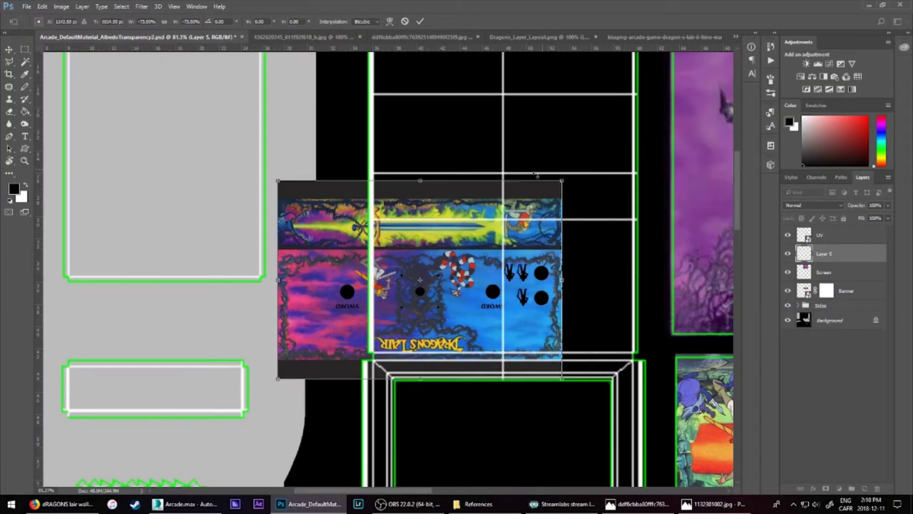
- Copy the top strip of the control-panel art onto its own layer and hide it
key("Return")
key("m")
mouse_move(347, 144)
left_mouse_down()
mouse_move(635, 219)
mouse_move(534, 230)
left_mouse_up()
key("ctrl+j")
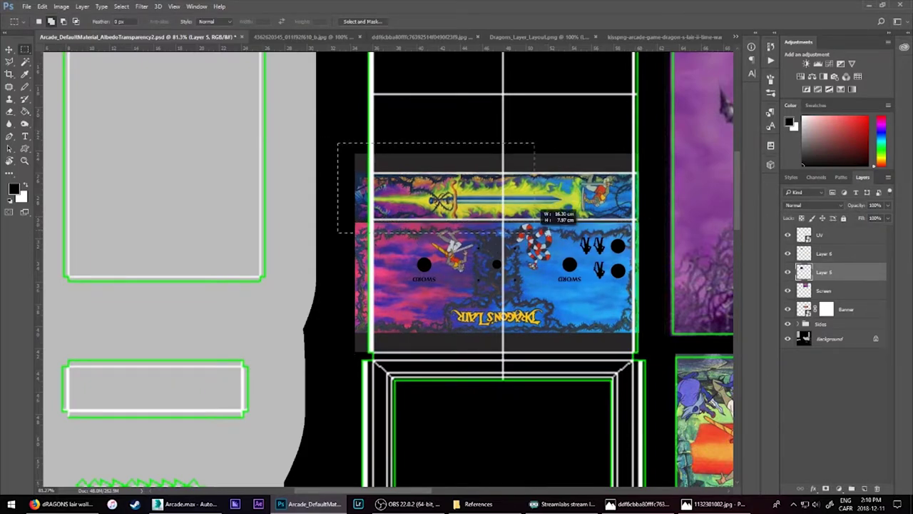
left_click(788, 253)
scroll(500, 271, "up", 3, "alt")
- Shift the control-panel art left into place with Free Transform
key("ctrl+t")
left_click_drag(595, 286, 587, 336)
key("Return")
key("j")
scroll(440, 279, "up", 3, "alt")
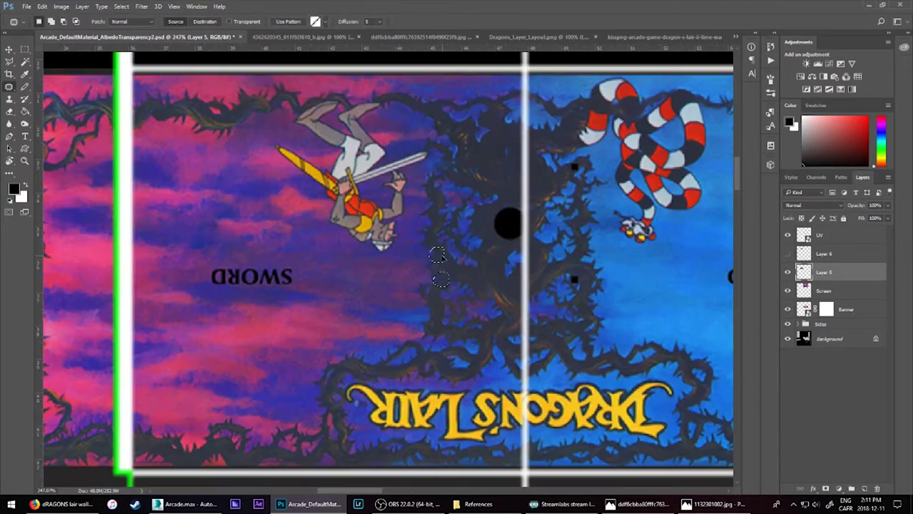
scroll(575, 172, "right", 5, "ctrl")
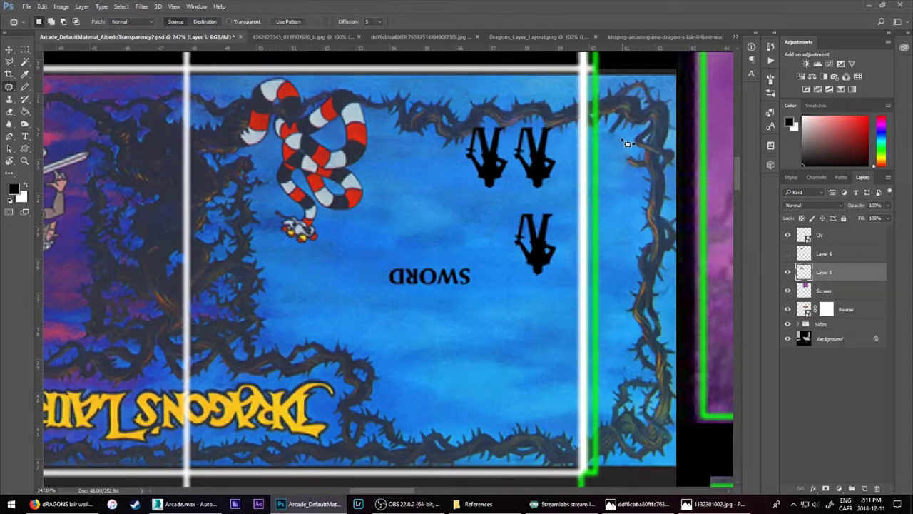
- Patch out the black button holes with clean background, previewing the cabinet render in 3ds Max
key("alt+Tab")
key("alt+Tab")
mouse_move(550, 373)
left_mouse_down()
mouse_move(882, 274)
mouse_move(483, 285)
left_mouse_up()
key("alt+Tab")
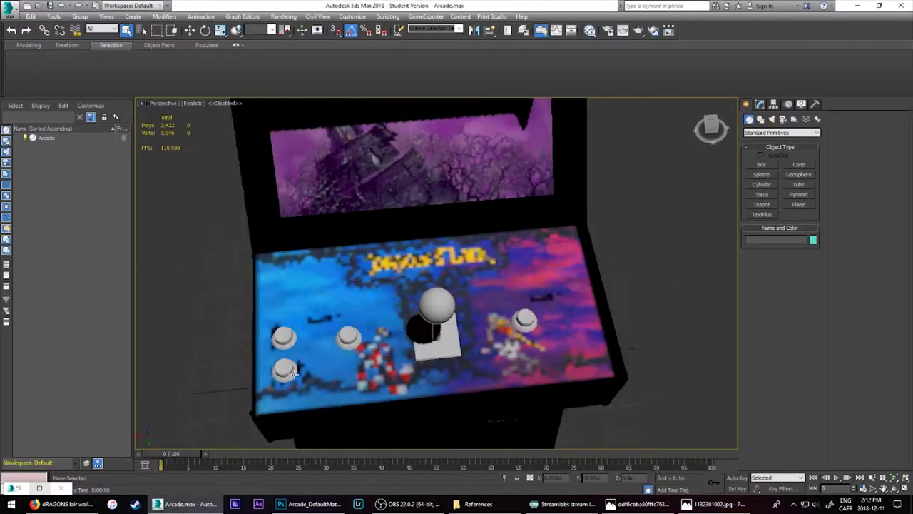
key("shift+q")
key("alt+Tab")
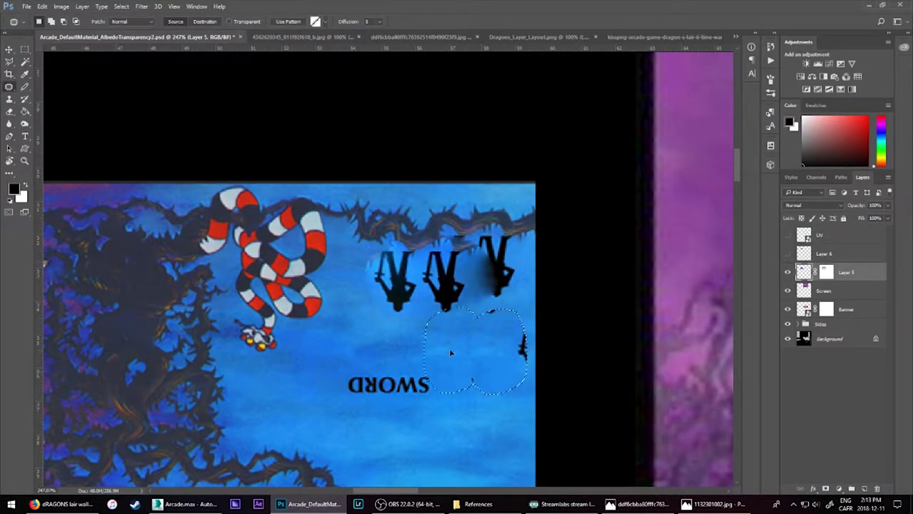
mouse_move(503, 288)
left_mouse_down()
mouse_move(500, 311)
mouse_move(434, 312)
left_mouse_up()
scroll(433, 312, "down", 3, "alt")
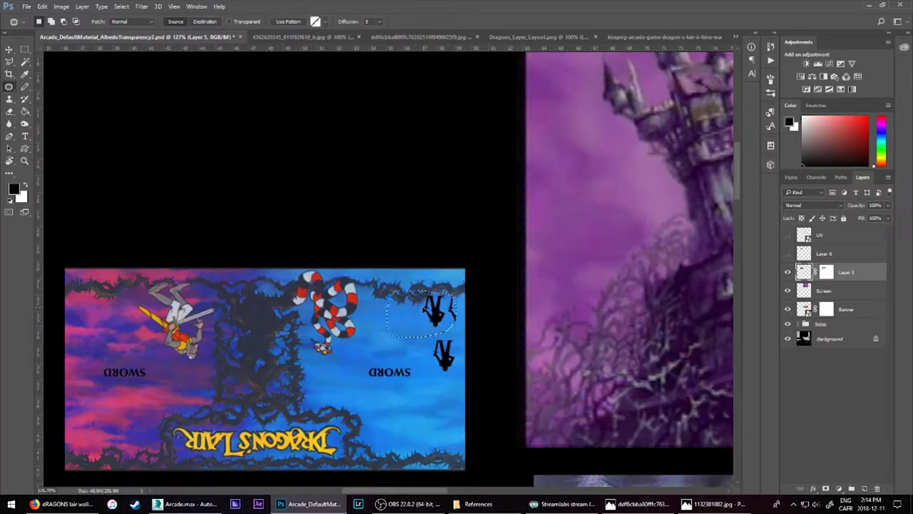
scroll(416, 294, "up", 3, "alt")
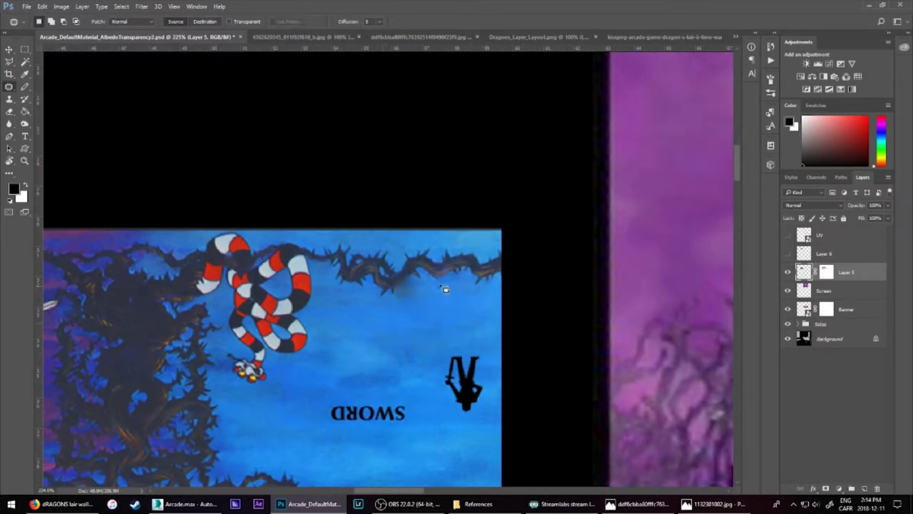
- Copy the three player figures onto their own layers and paint their masks
key("m")
key("ctrl+j")
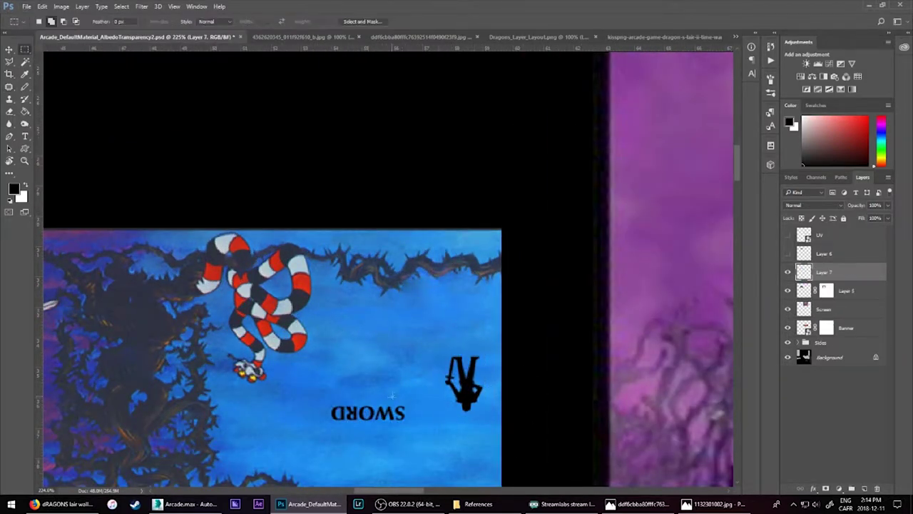
mouse_move(463, 385)
left_mouse_down("ctrl")
mouse_move(428, 317)
mouse_move(391, 339)
left_mouse_up("ctrl")
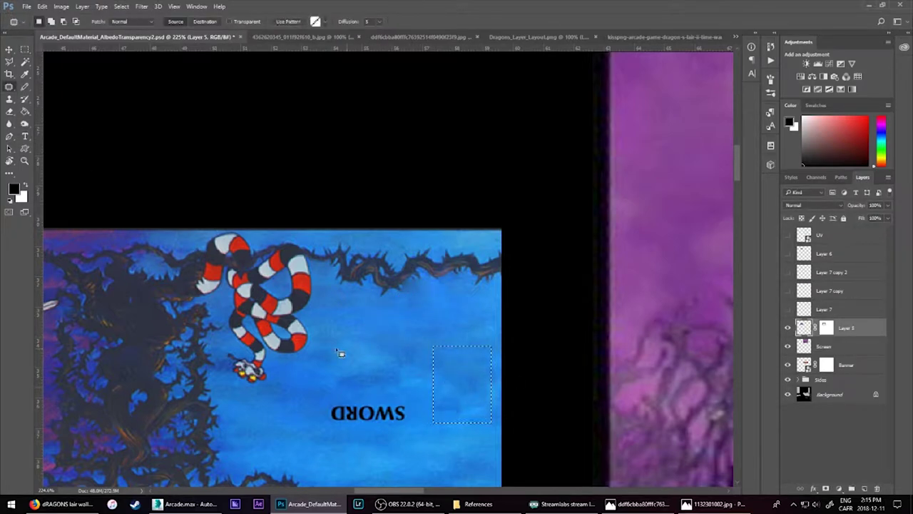
left_click(25, 86)
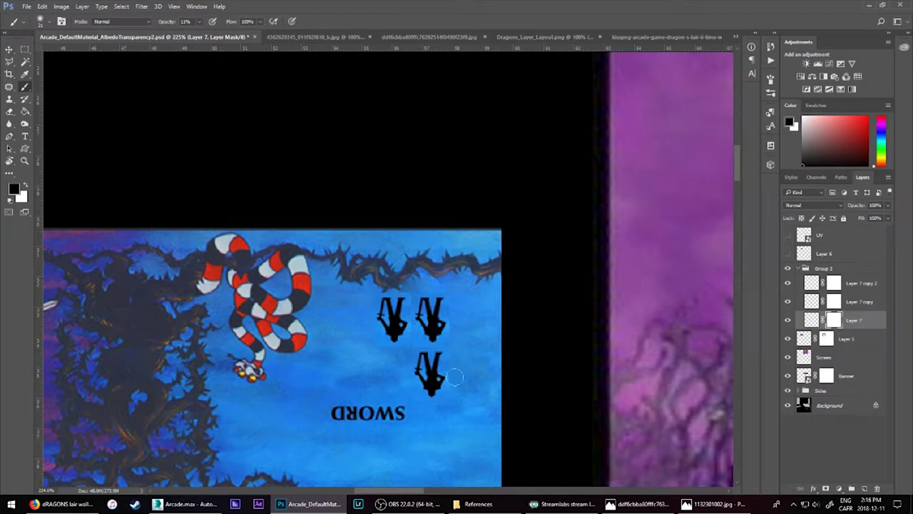
key("alt+bracketright")
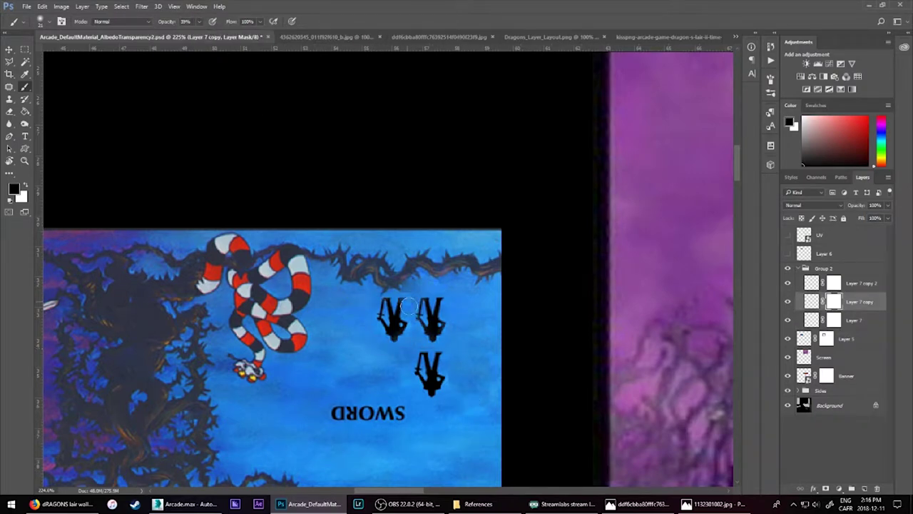
key("alt+bracketleft")
key("alt+bracketright")
key("alt+bracketright")
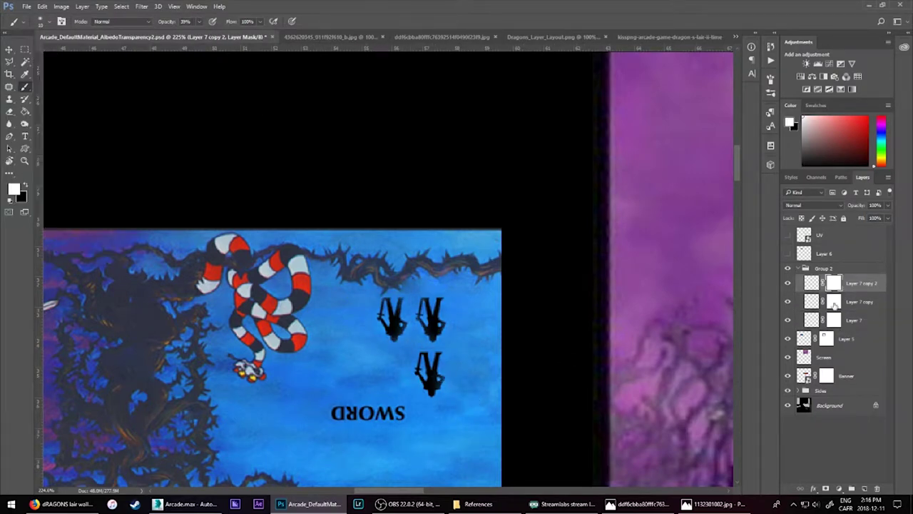
key("alt+bracketleft")
key("alt+Tab")
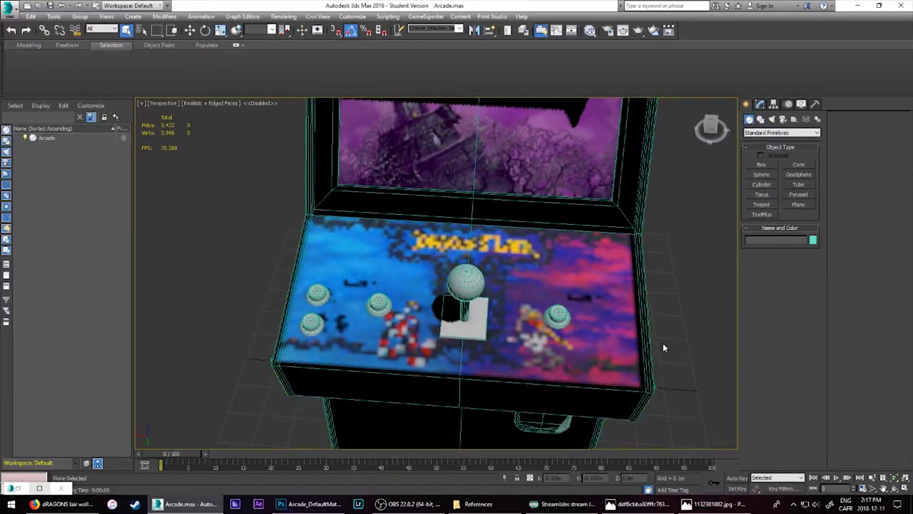
- Refresh the updated texture on the 3ds Max model and check the cabinet's side
left_click(303, 504)
key("alt+bracketright")
key("alt+bracketleft")
left_click(303, 503)
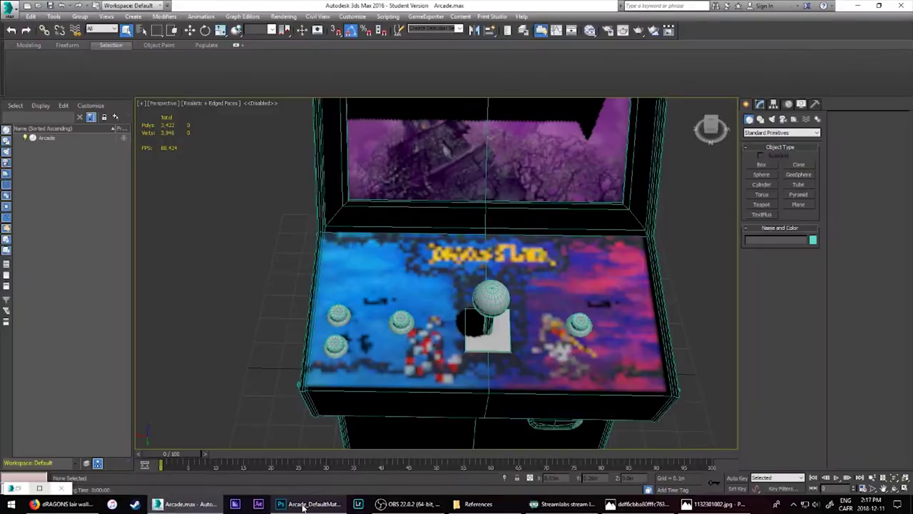
left_click(304, 504)
scroll(457, 285, "down", 3)
key("alt+Tab")
middle_click_drag(499, 285, 609, 369, "alt")
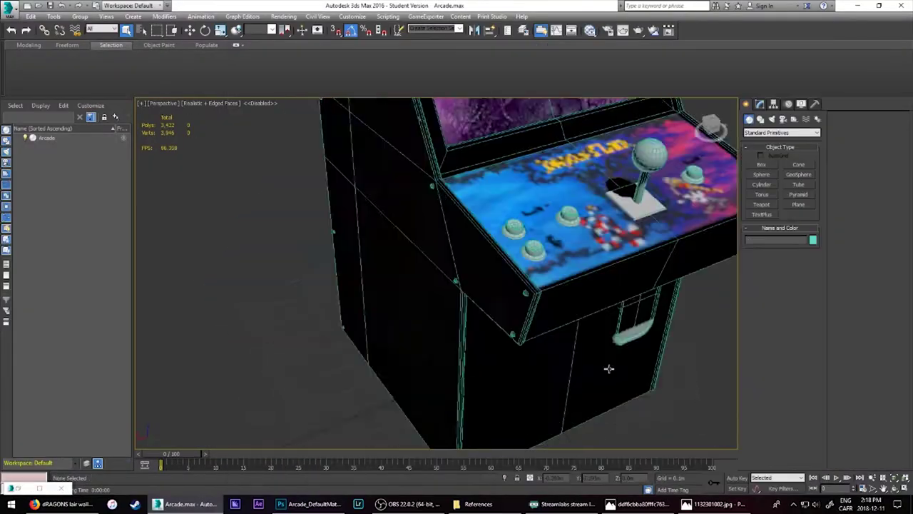
key("alt+Tab")
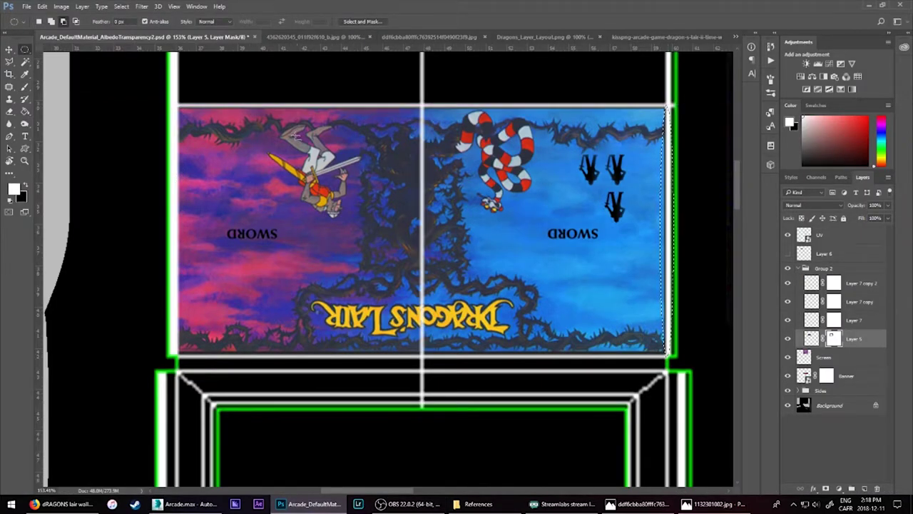
- Fill the selected right-edge strip of the mask with black
key("x")
key("g")
left_click(681, 224)
key("alt+Tab")
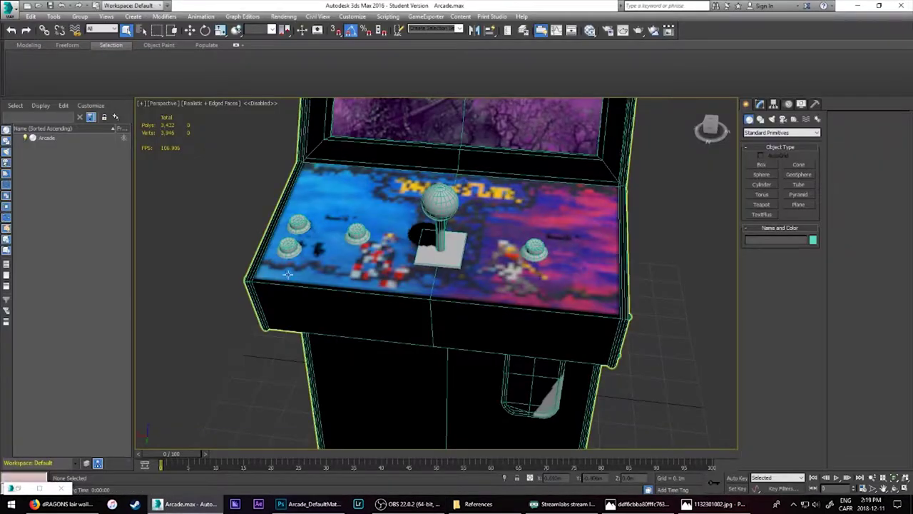
- Select the dark figure layers, shift them left and check the result in 3ds Max
key("alt+Tab")
left_click(787, 234)
left_click(859, 283)
left_click(856, 319, "shift")
left_click_drag(613, 179, 589, 178, "ctrl")
key("alt+Tab")
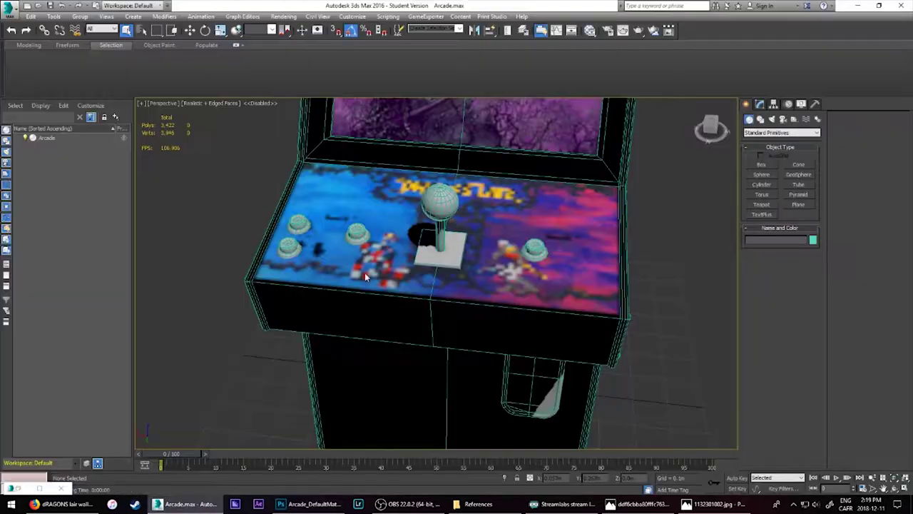
left_click(212, 504)
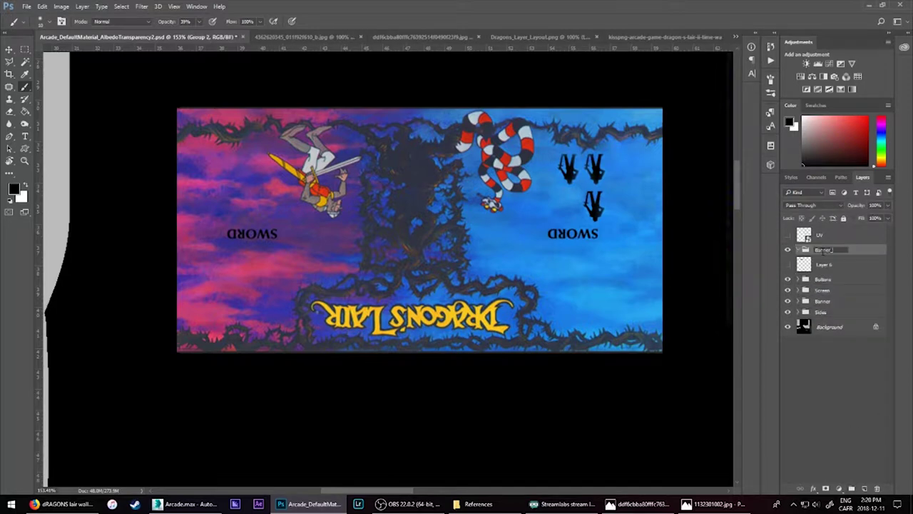
- Move the sword banner right and select two areas around it
key("ctrl+t")
left_click_drag(645, 212, 674, 213)
key("Return")
left_click(826, 488)
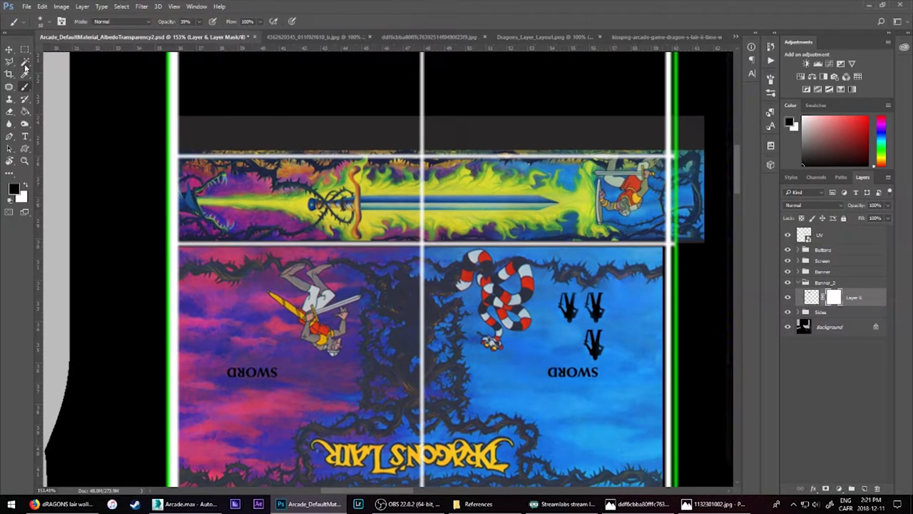
key("m")
left_click_drag(147, 108, 715, 159)
left_click_drag(125, 303, 711, 243, "shift")
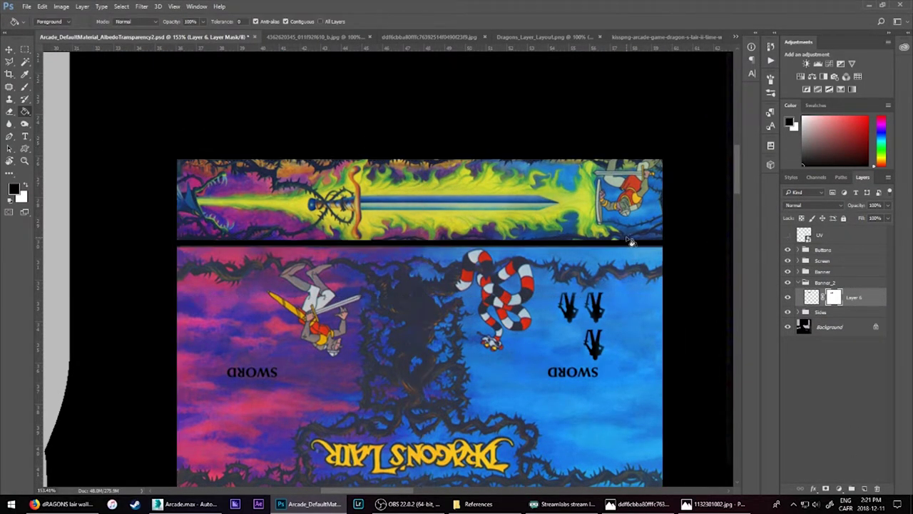
- Adjust the Banner_2 layer's placement while comparing it on the 3D cabinet, then deselect
left_click(186, 504)
key("alt+Tab")
key("ctrl+t")
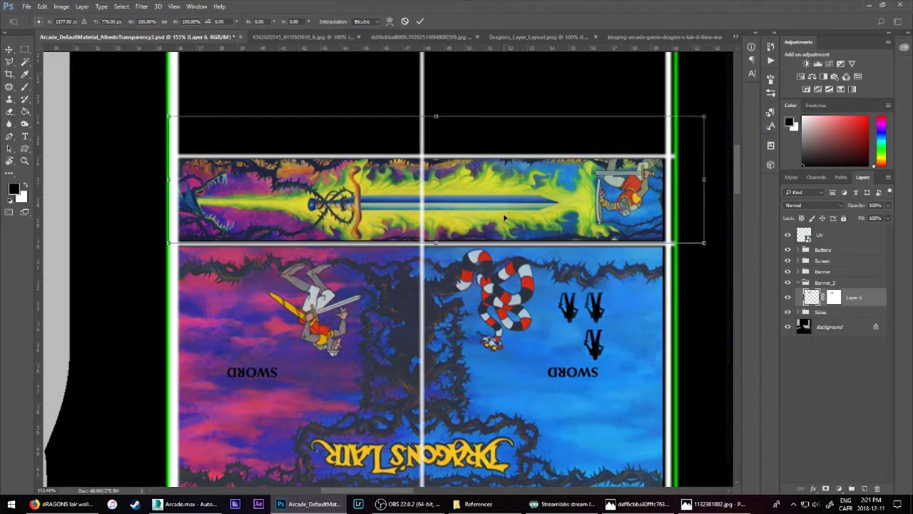
scroll(460, 257, "up", 2, "alt")
scroll(461, 257, "up", 1, "alt")
key("alt+Tab")
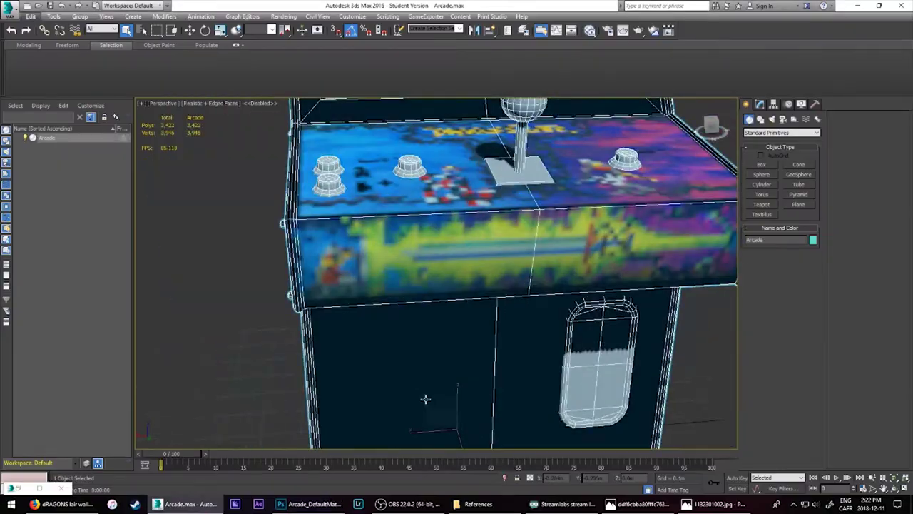
key("alt+Tab")
key("alt+Tab")
key("alt+Tab")
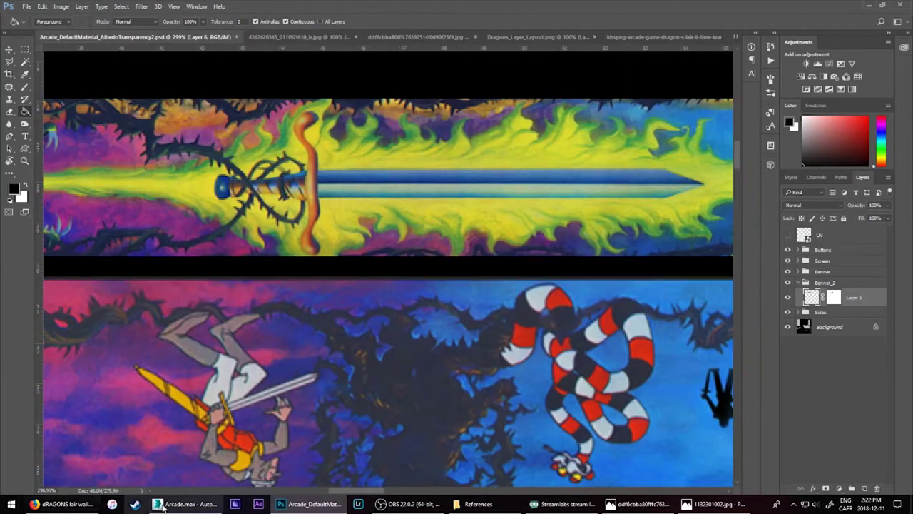
key("alt+Tab")
key("ctrl+d")
key("alt+Tab")
scroll(639, 331, "down", 2, "alt")
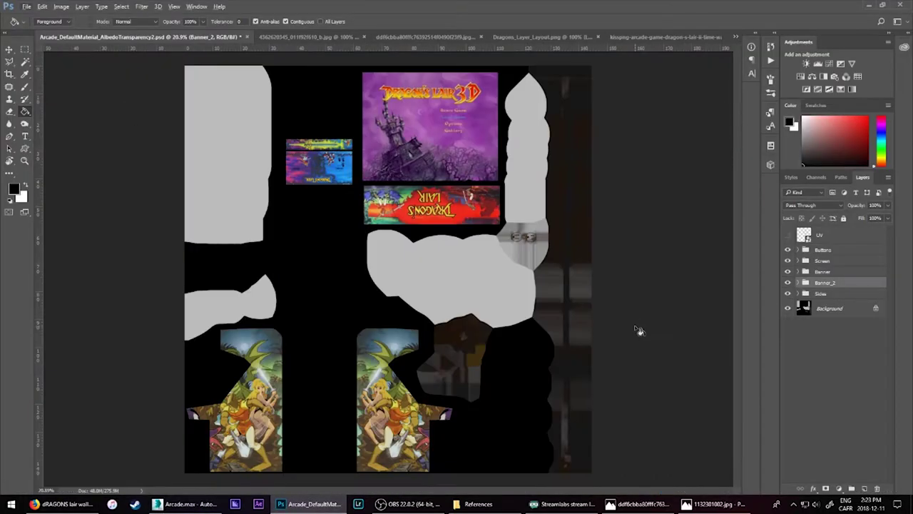
left_click(838, 341)
- Save the texture with File > Save As and close the document
left_click(26, 7)
left_click(43, 112)
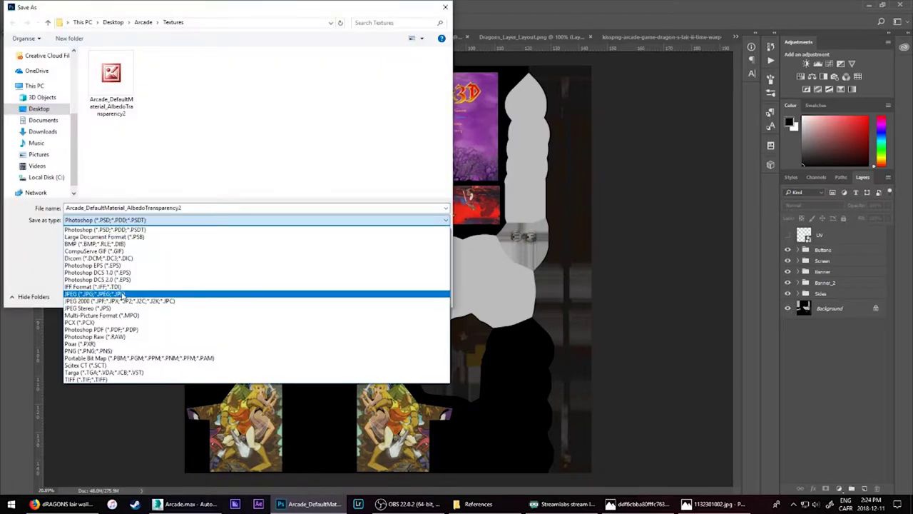
key("Return")
key("Return")
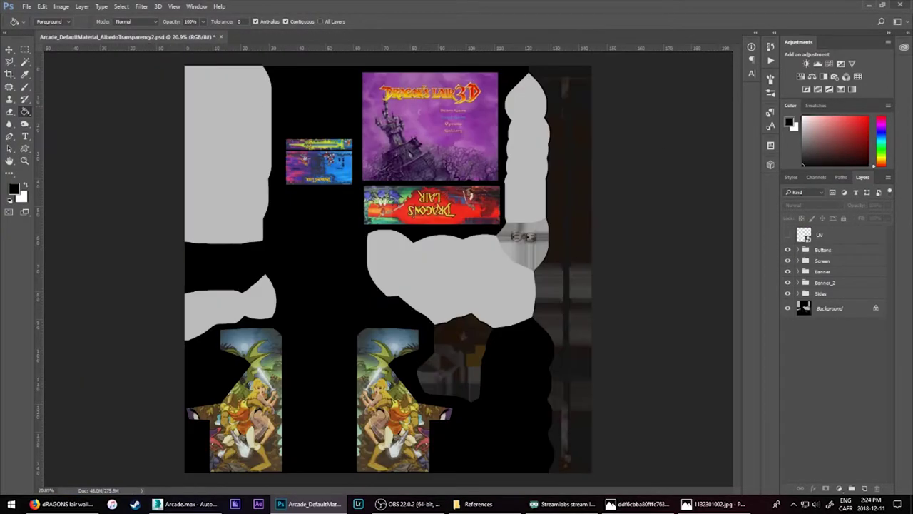
left_click(220, 36)
- Turn off edged faces with F4, close the reference photo and orbit around the cabinet
left_click(134, 504)
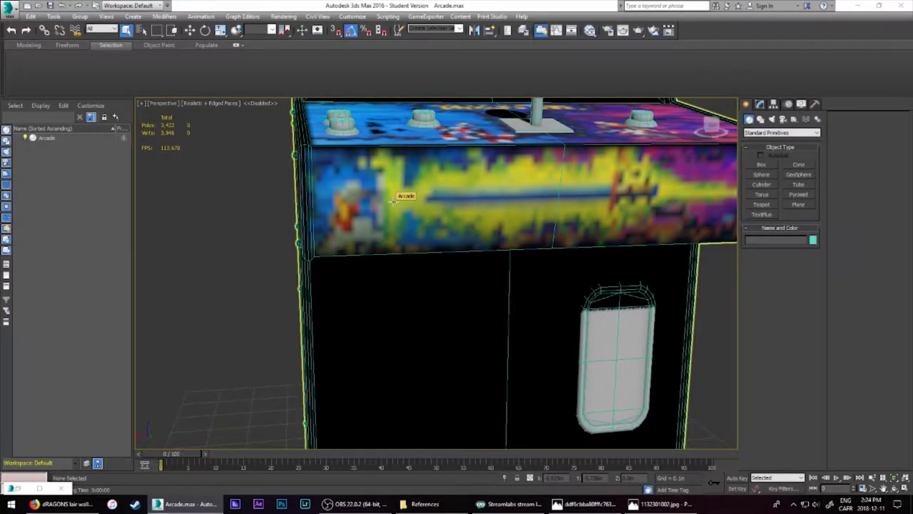
key("F4")
scroll(279, 206, "down", 5)
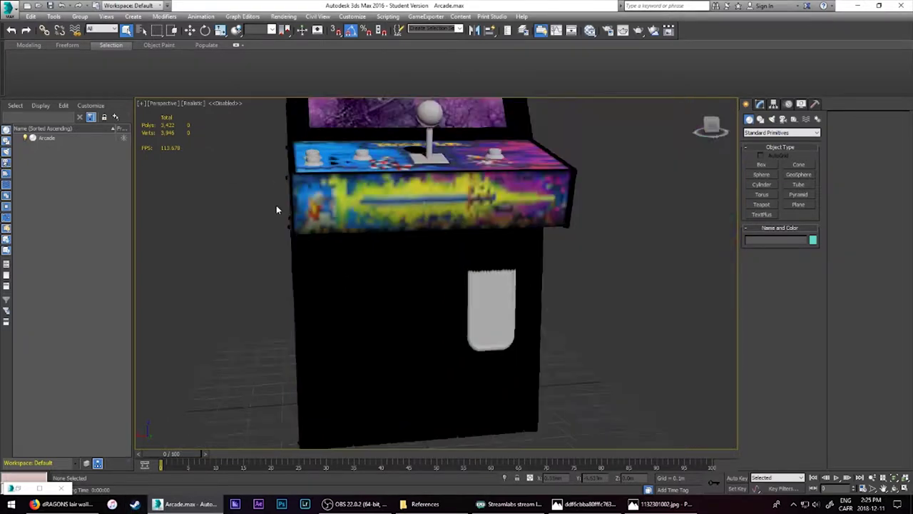
scroll(387, 358, "up", 5)
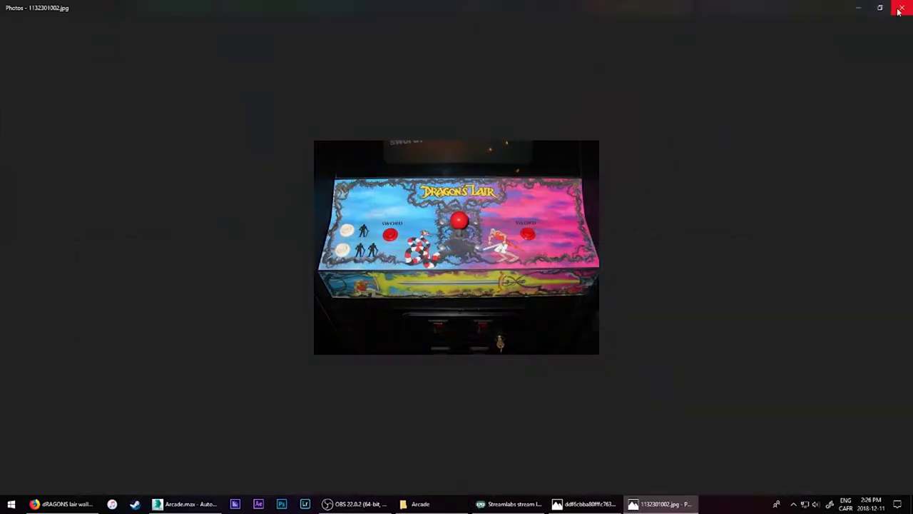
left_click(699, 443)
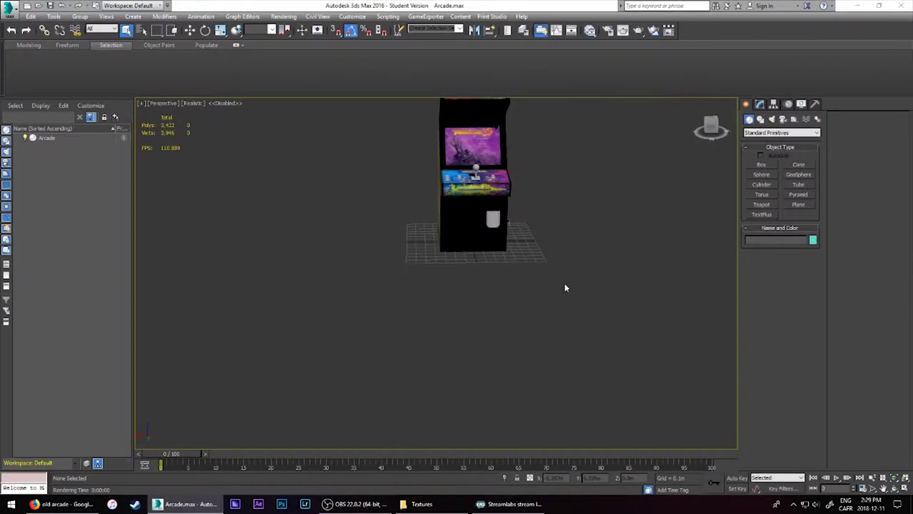
mouse_move(466, 279)
middle_mouse_down("alt")
mouse_move(491, 286)
mouse_move(459, 283)
middle_mouse_up("alt")
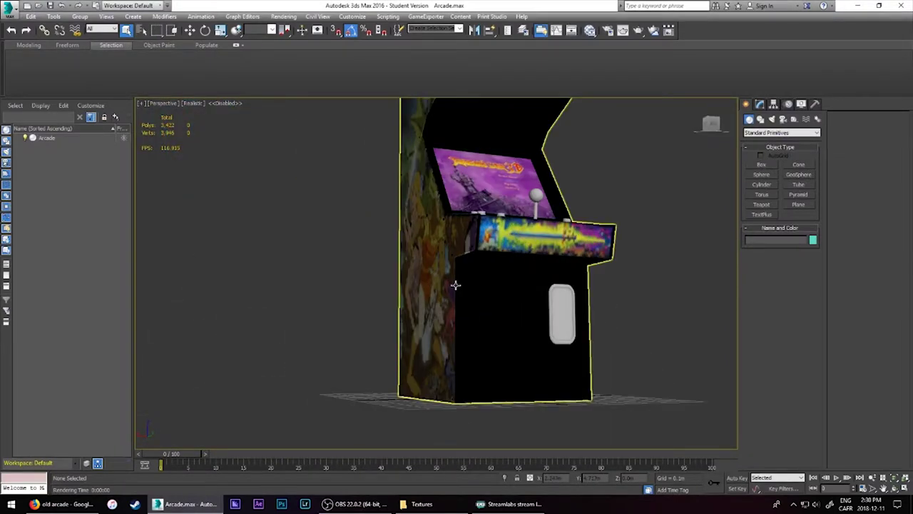
middle_click_drag(462, 287, 459, 247, "alt")
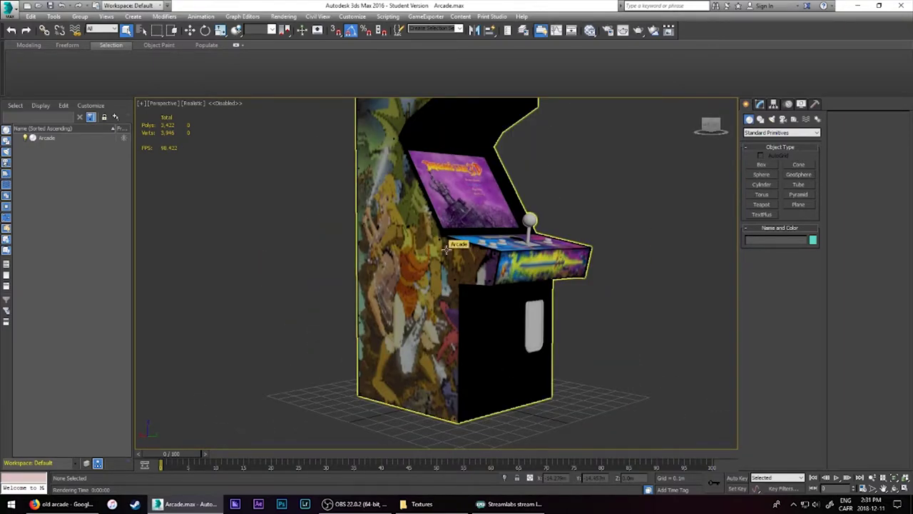
mouse_move(413, 191)
middle_mouse_down("alt")
mouse_move(547, 282)
mouse_move(428, 278)
middle_mouse_up("alt")
mouse_move(540, 214)
middle_mouse_down("alt")
mouse_move(431, 236)
mouse_move(363, 263)
mouse_move(221, 371)
middle_mouse_up("alt")
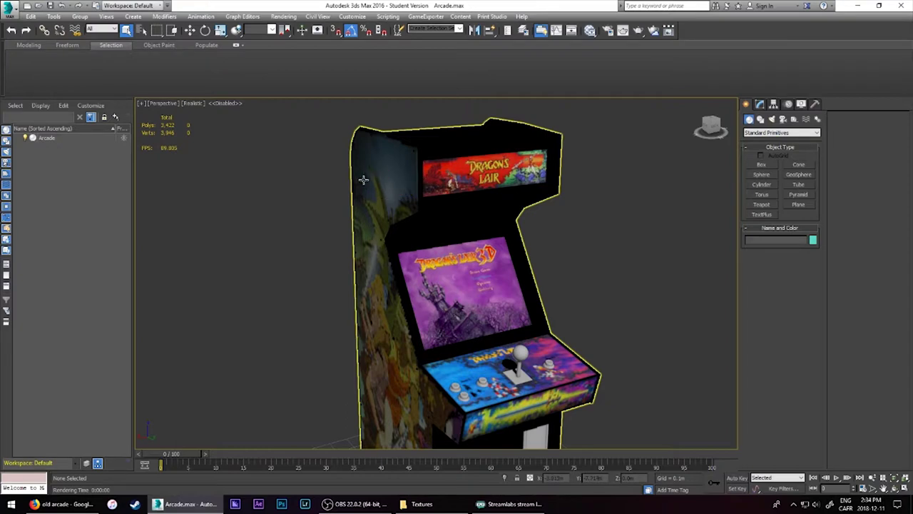
- Minimize 3ds Max and launch Substance Painter 2018 from the Steam library
left_click(860, 6)
mouse_move(184, 503)
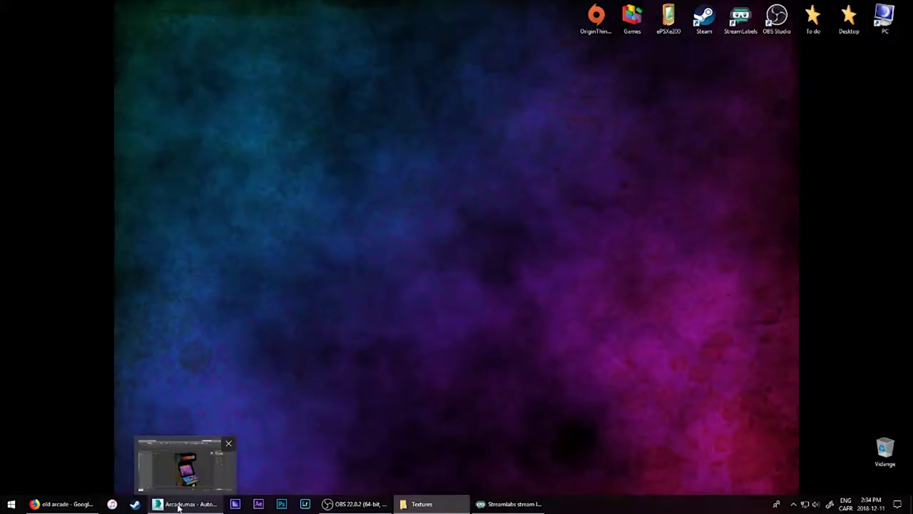
double_click(704, 17)
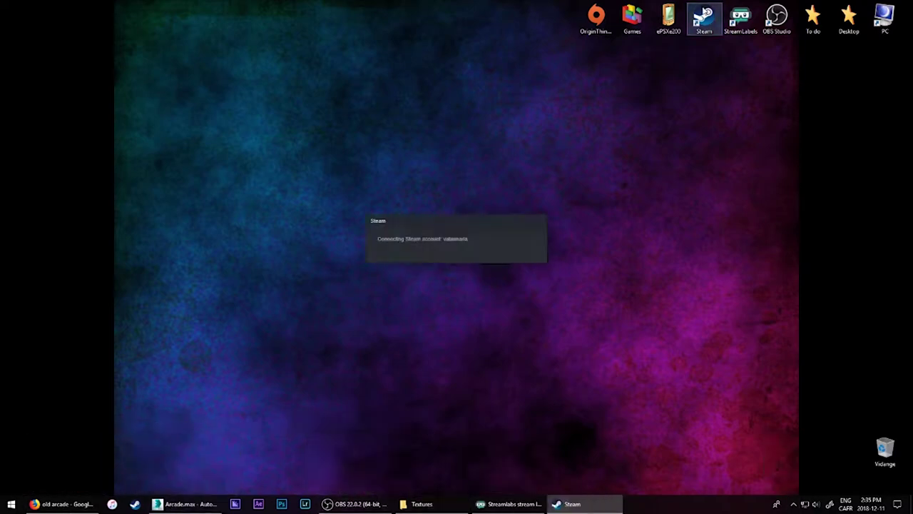
left_click(625, 57)
mouse_move(102, 25)
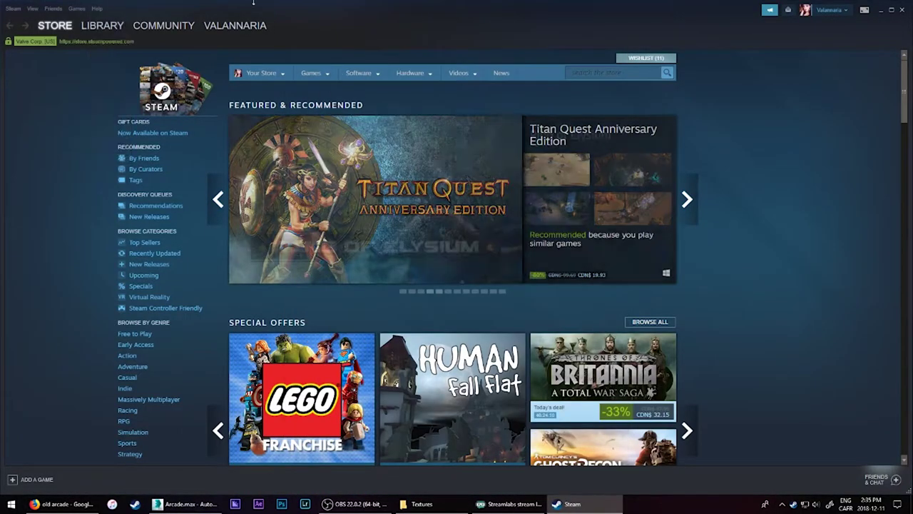
left_click(94, 49)
left_click(162, 93)
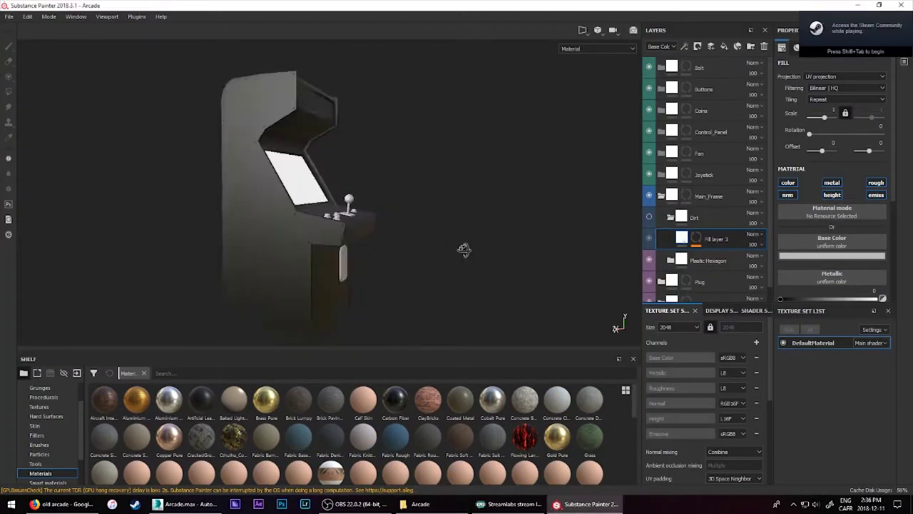
- Browse the Texture Set Settings and the Plugins menu, opening and closing the settings dialog
scroll(769, 352, "down", 3)
scroll(770, 380, "down", 2)
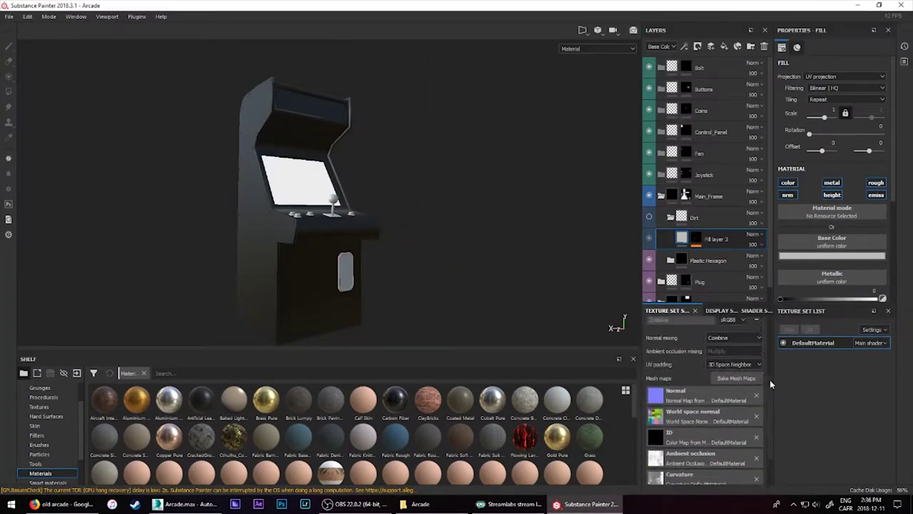
scroll(770, 422, "up", 3)
scroll(772, 433, "down", 3)
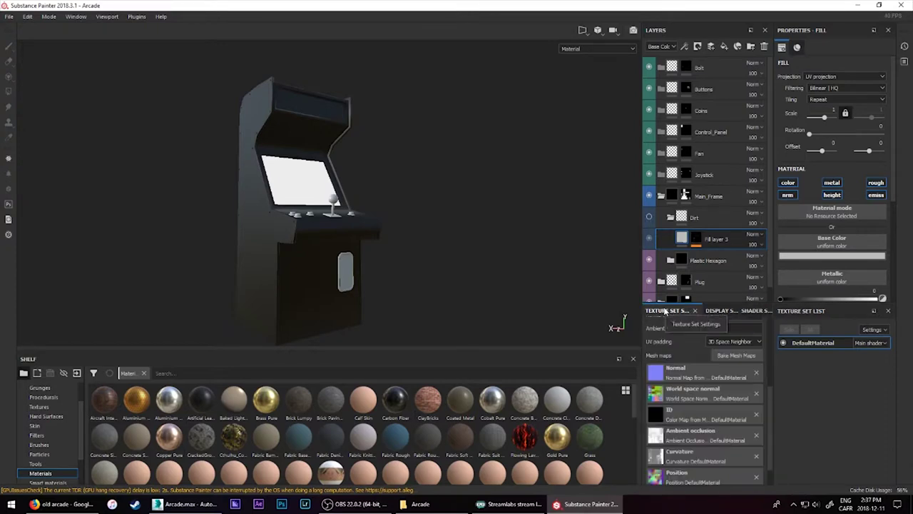
left_click(9, 16)
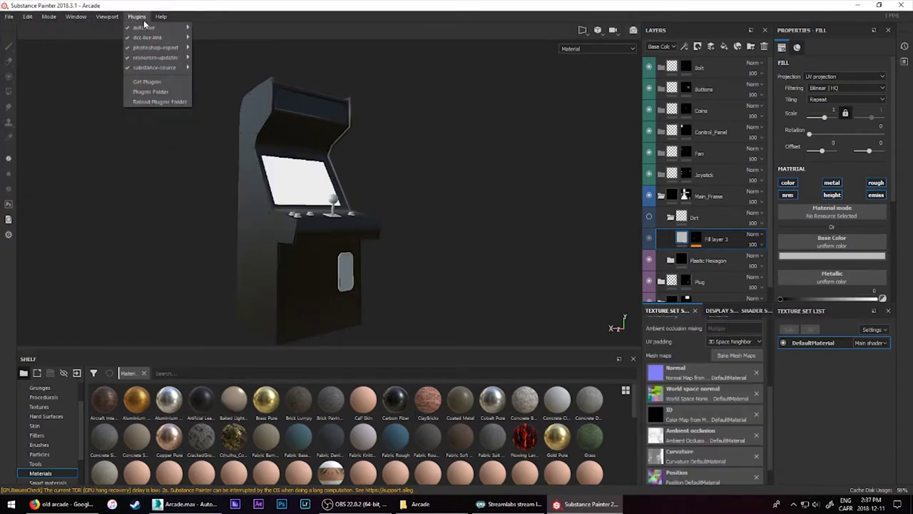
left_click(53, 40)
left_click(570, 331)
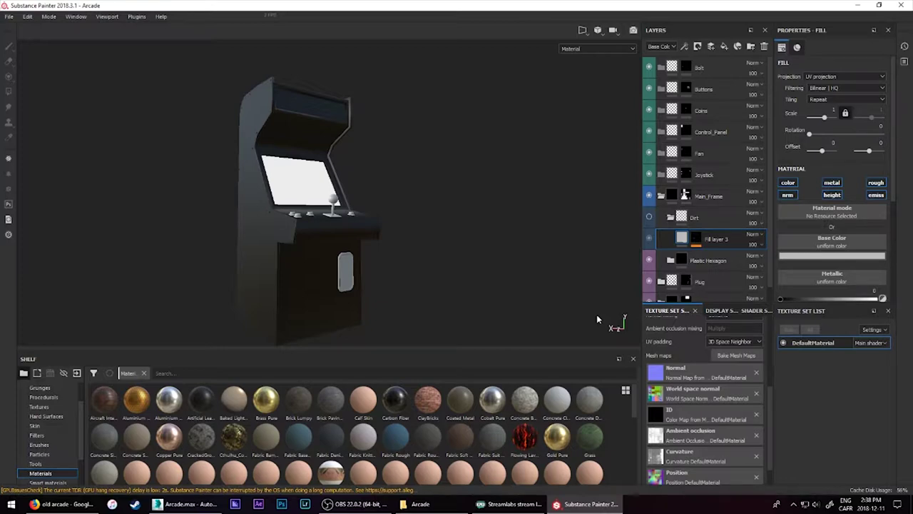
- Open and close the Bake Mesh Maps window, then bring up Display Settings
scroll(770, 332, "up", 3)
scroll(770, 346, "up", 2)
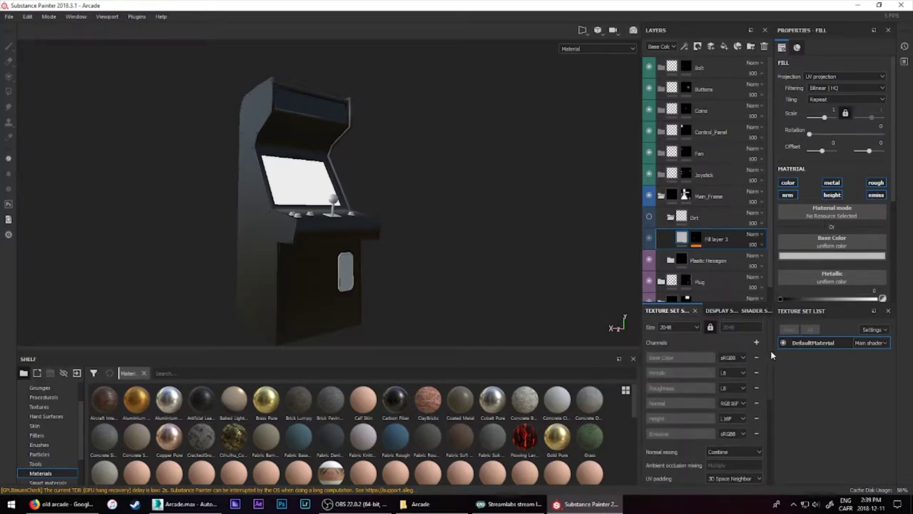
scroll(771, 428, "down", 5)
scroll(734, 395, "up", 5)
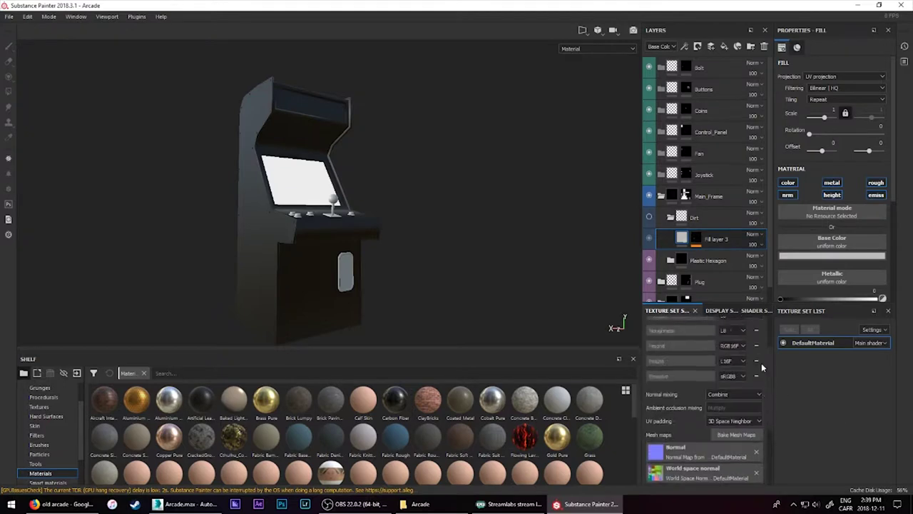
left_click(735, 432)
left_click(353, 151)
left_click(379, 340)
scroll(686, 370, "down", 2)
left_click(725, 311)
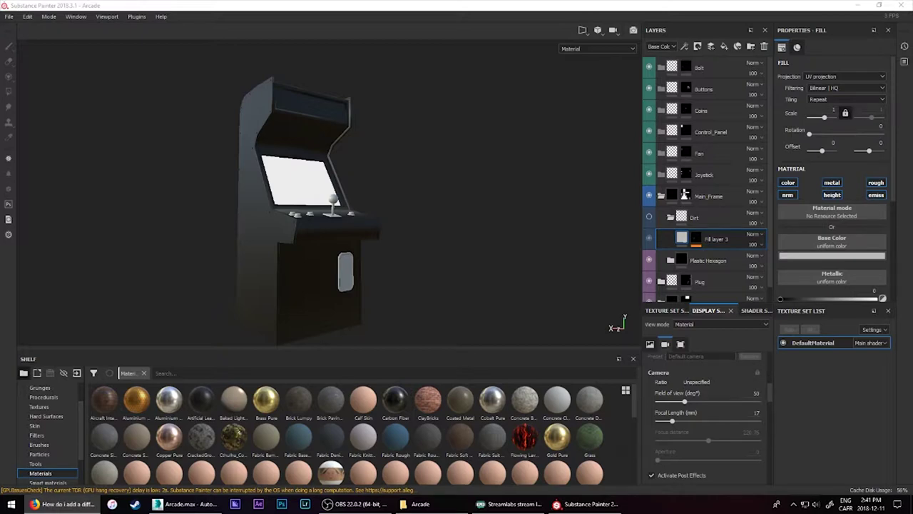
- Add a fill layer named Fill layer 4 and import the Dragon's Lair artwork as a texture
key("ctrl+d")
double_click(699, 241)
left_click(8, 16)
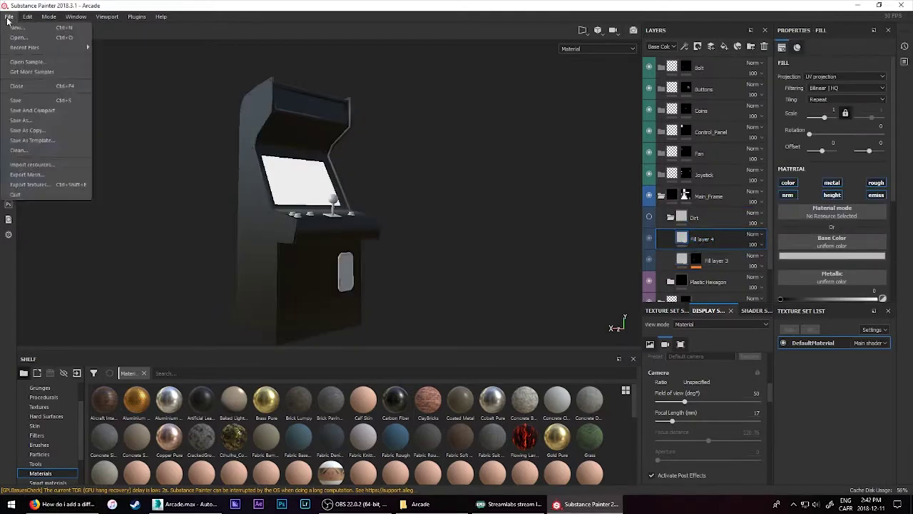
left_click(28, 158)
double_click(411, 182)
left_click(577, 153)
left_click(600, 185)
left_click(525, 381)
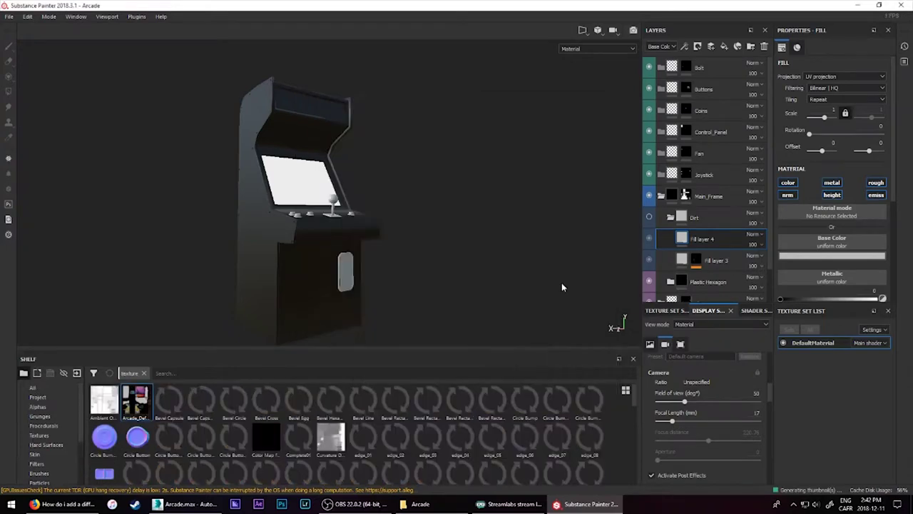
- Put the artwork into Fill layer 4's Base Color and move it out of the Dirt folder
left_click_drag(136, 399, 831, 244)
left_click_drag(703, 205, 707, 197)
mouse_move(400, 178)
left_mouse_down("alt")
mouse_move(475, 181)
mouse_move(366, 281)
left_mouse_up("alt")
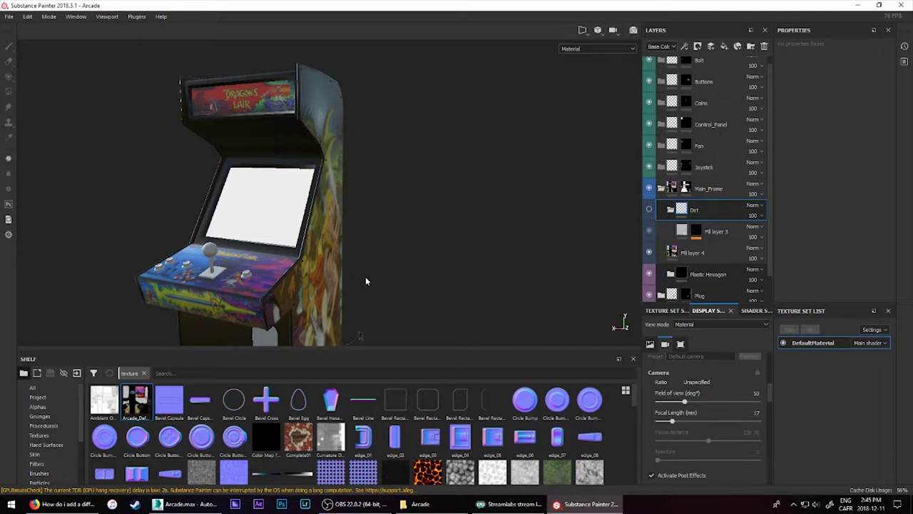
- Hide the Screen layer and duplicate Fill layer 4, placing the copy above Fill layer 1
scroll(265, 254, "up", 5)
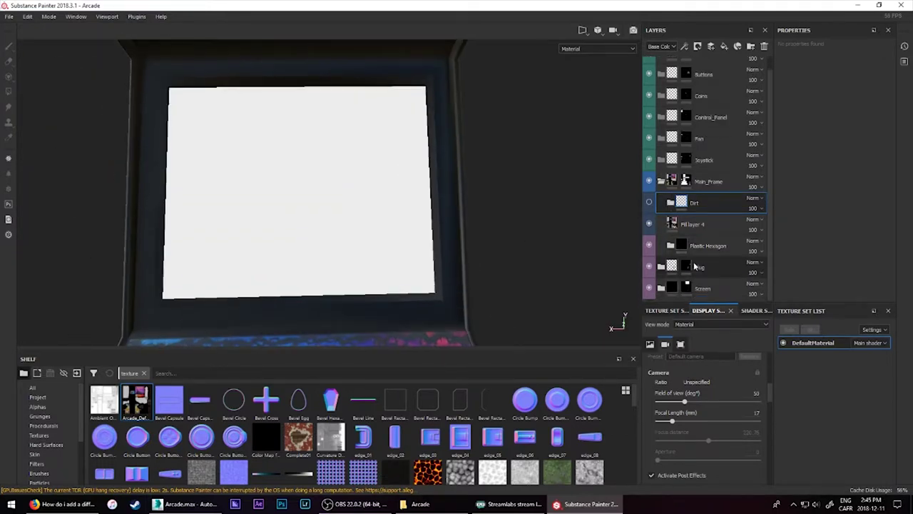
left_click(649, 287)
scroll(436, 198, "down", 5)
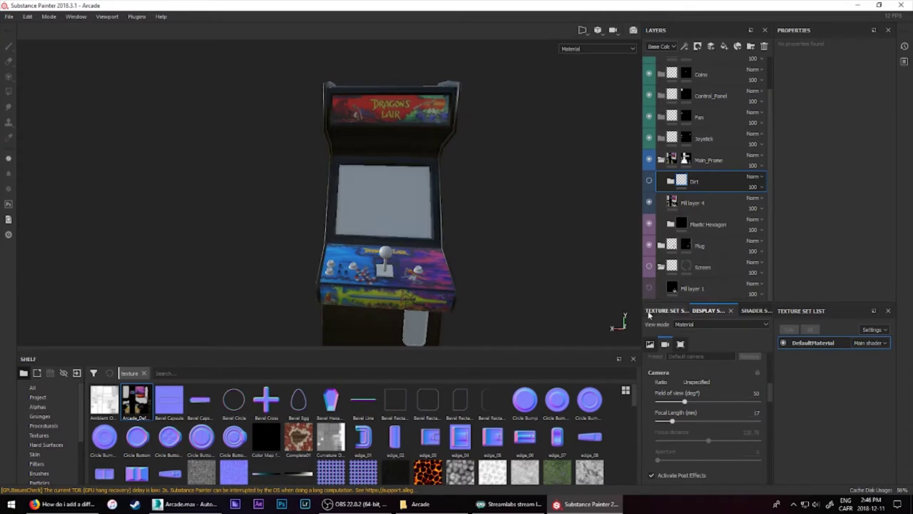
left_click(692, 203)
key("ctrl+d")
left_click_drag(692, 181, 692, 266)
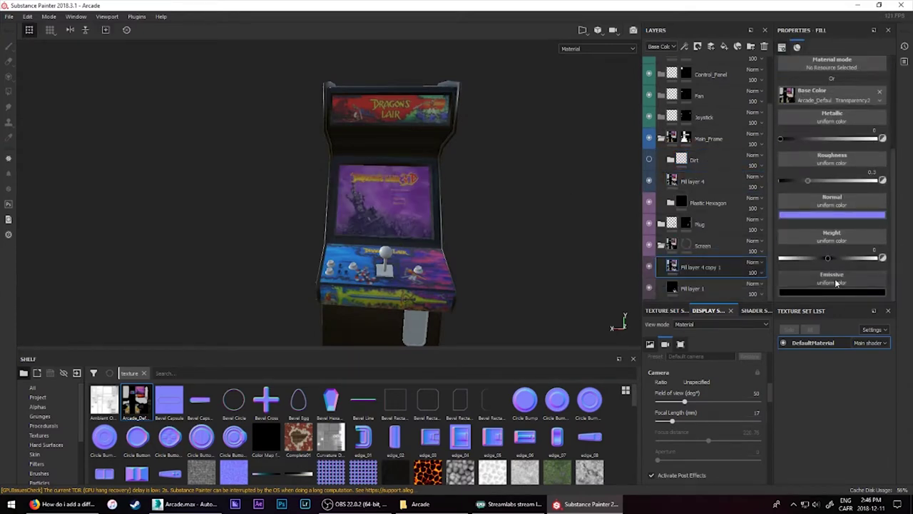
- Give the copy a magenta emissive colour and lower the emissive intensity in Shader Settings
left_click(832, 291)
left_click(835, 326)
left_click_drag(428, 214, 518, 291, "alt")
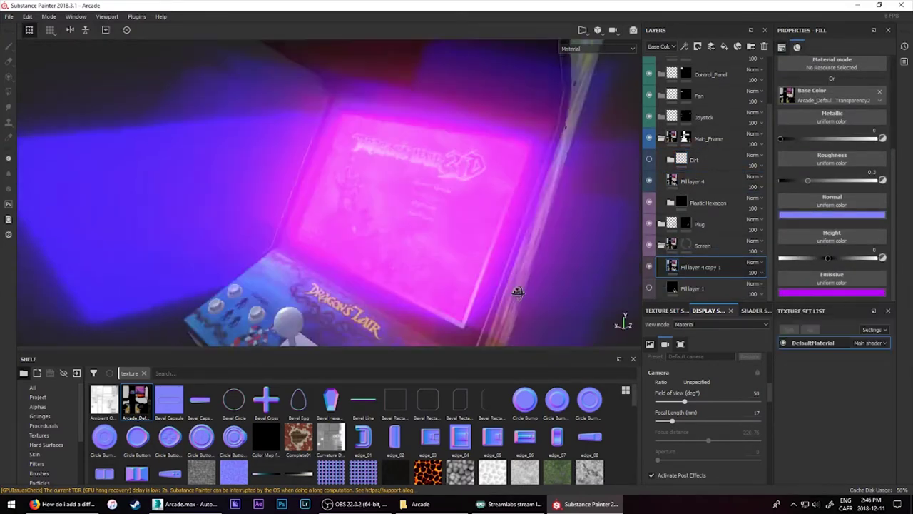
left_click(744, 310)
left_click_drag(713, 405, 720, 457)
left_click_drag(428, 214, 314, 254, "alt")
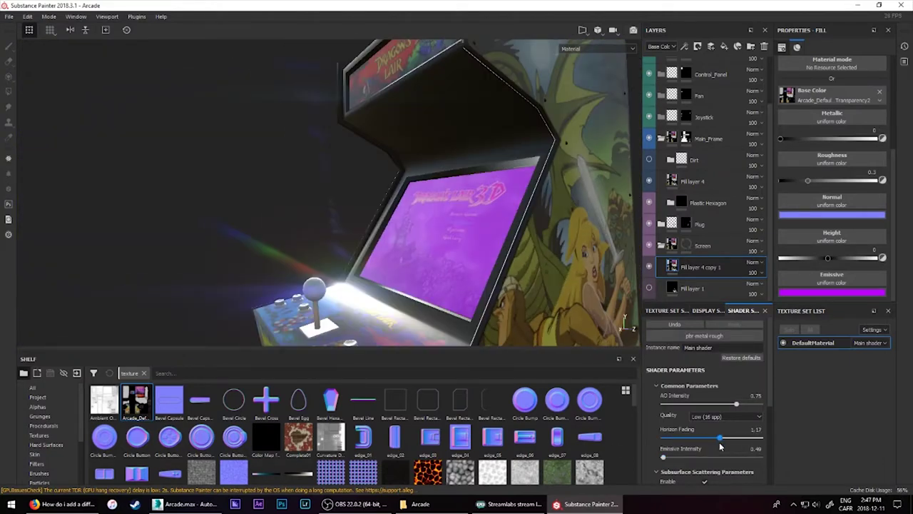
left_click_drag(428, 250, 465, 273, "alt")
- Switch the emissive to purple, move Fill layer 1 above the copy, and give it bright magenta emissive
left_click(832, 291)
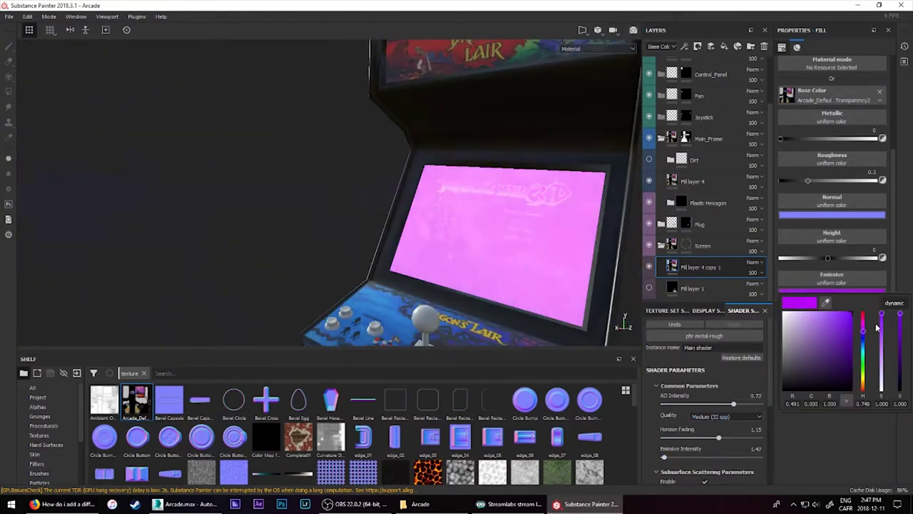
left_click(877, 327)
scroll(481, 255, "down", 5)
left_click_drag(692, 289, 696, 274)
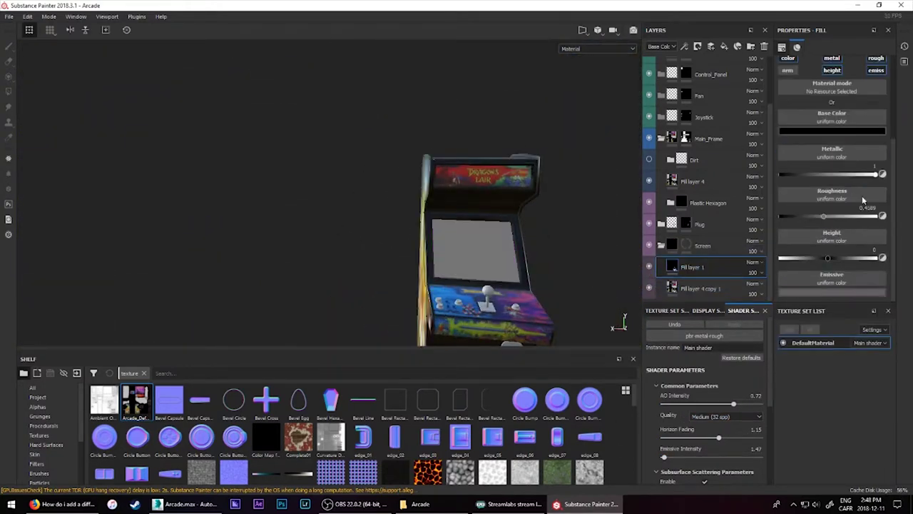
left_click(832, 291)
left_click_drag(428, 214, 464, 236, "alt")
- Settle on a darker purple emissive colour with emissive intensity back at 0.25
left_click(665, 458)
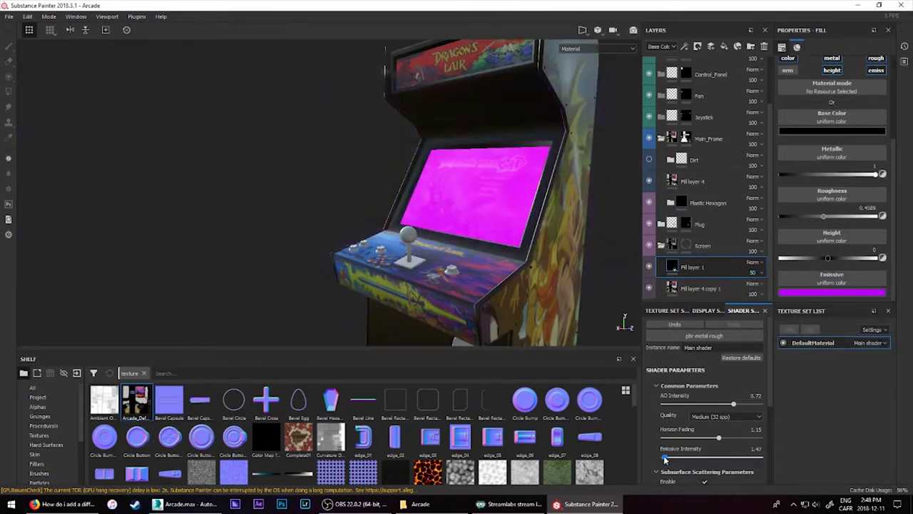
left_click_drag(665, 459, 664, 458)
mouse_move(442, 214)
left_mouse_down("alt")
mouse_move(508, 214)
mouse_move(542, 228)
left_mouse_up("alt")
left_click_drag(664, 457, 713, 458)
left_click(832, 291)
mouse_move(842, 321)
left_mouse_down()
mouse_move(821, 385)
mouse_move(833, 343)
left_mouse_up()
left_click_drag(464, 214, 500, 214, "alt")
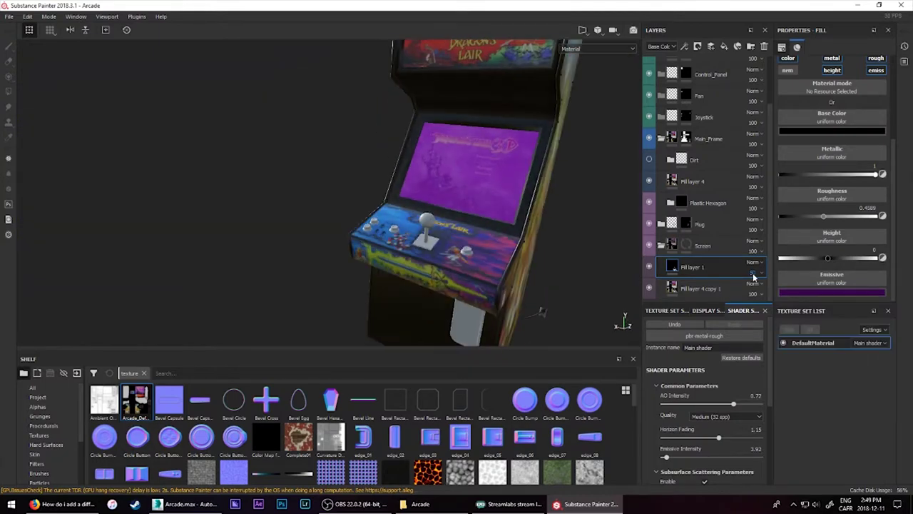
left_click_drag(580, 218, 458, 285, "alt")
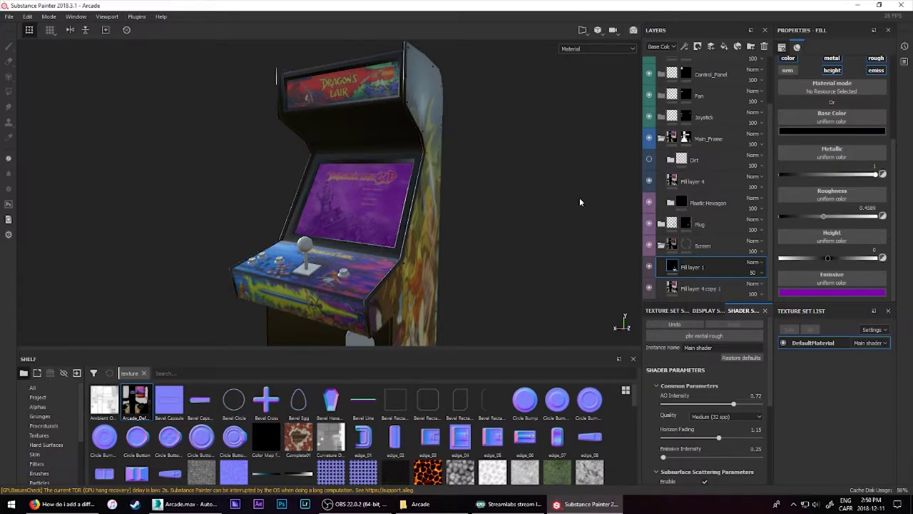
mouse_move(547, 200)
left_mouse_down("alt")
mouse_move(442, 219)
mouse_move(419, 204)
mouse_move(474, 264)
mouse_move(531, 245)
mouse_move(432, 237)
mouse_move(698, 251)
left_mouse_up("alt")
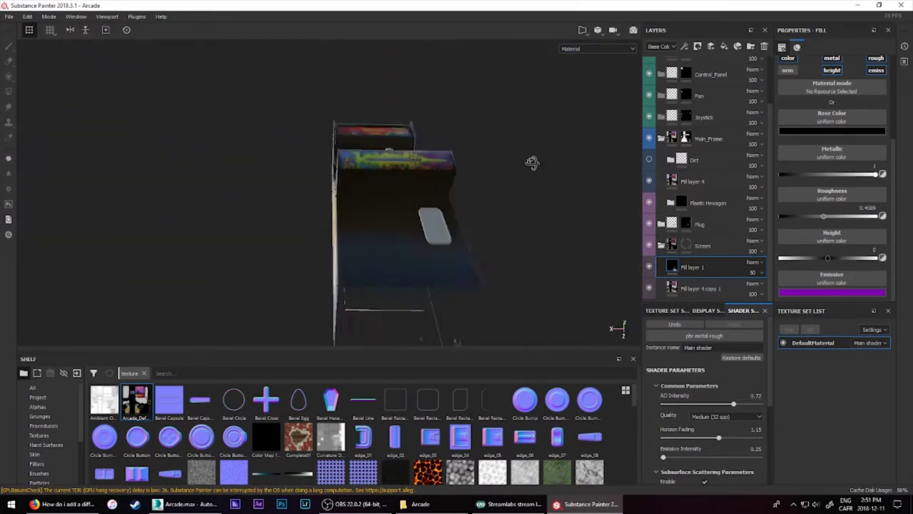
mouse_move(534, 159)
left_mouse_down("alt")
mouse_move(648, 226)
mouse_move(690, 219)
mouse_move(718, 184)
left_mouse_up("alt")
scroll(649, 225, "up", 1)
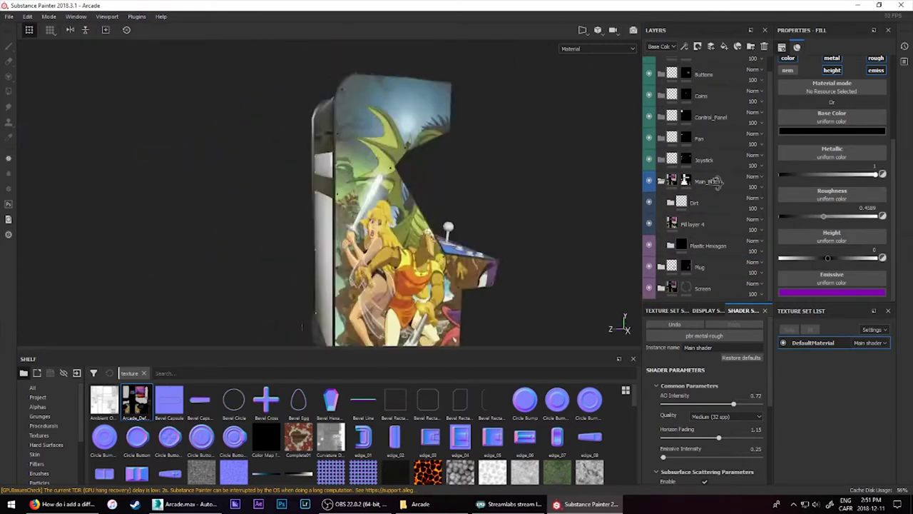
- Add a Mask Builder generator to the copied fill layer in the Dirt folder
left_click(696, 224)
left_click(685, 48)
left_click(792, 93)
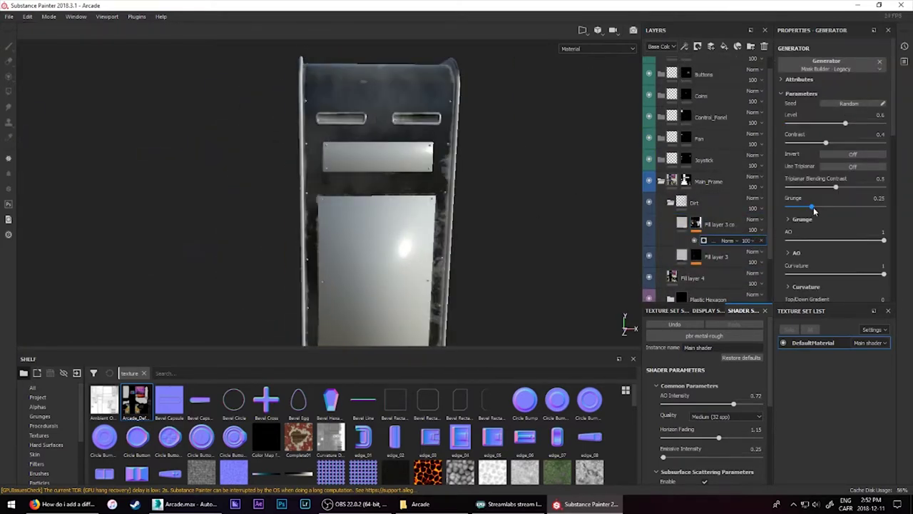
- Increase the mask's grunge, reduce its AO influence, and choose the Dirt Cloudy brush alpha
left_click_drag(814, 211, 845, 207)
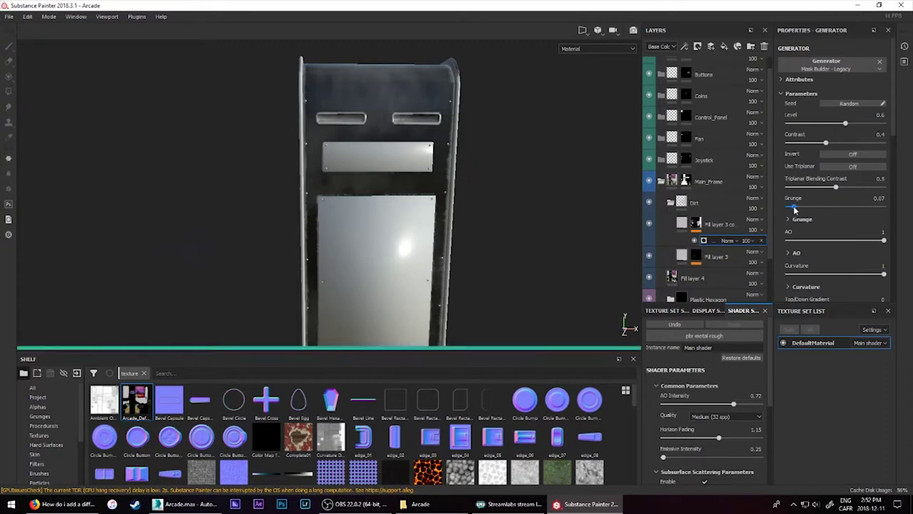
left_click_drag(884, 240, 832, 241)
mouse_move(442, 271)
left_mouse_down("alt")
mouse_move(548, 275)
mouse_move(442, 271)
left_mouse_up("alt")
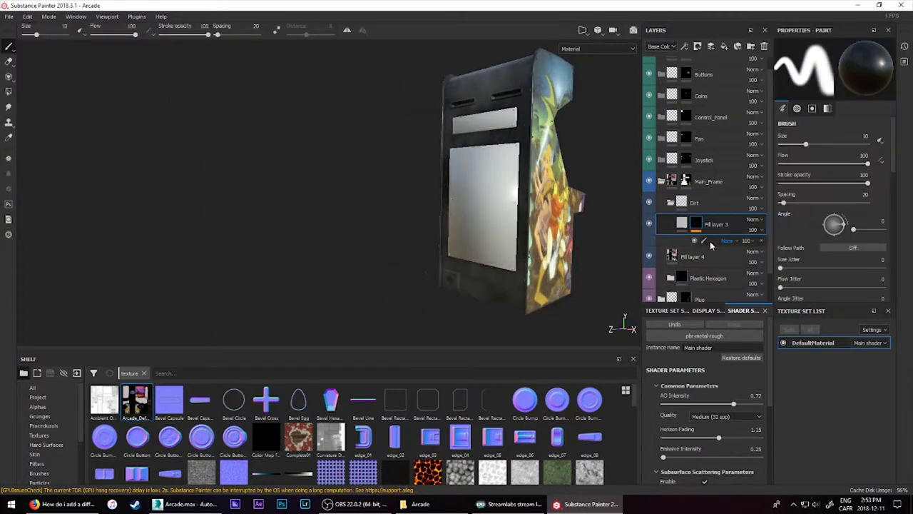
left_click(37, 407)
left_click(201, 457)
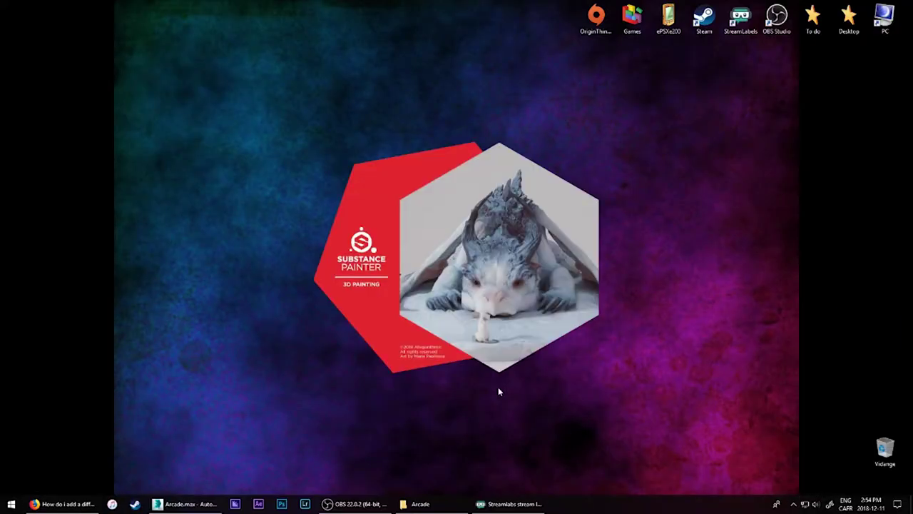
- Dismiss the crash report and reopen Arcade.spp from Recent Files
left_click(543, 351)
left_click(9, 16)
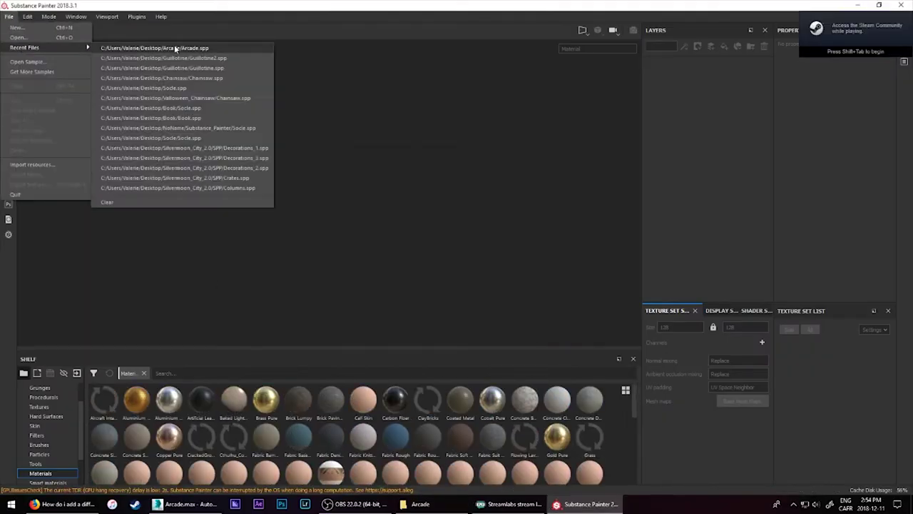
left_click(175, 49)
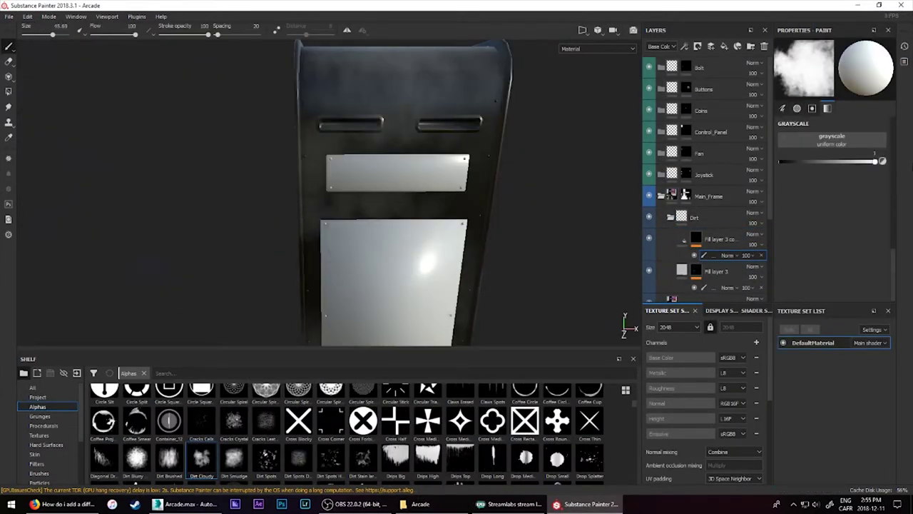
- Select the mask of the copied dirt fill layer for painting
mouse_move(417, 139)
left_mouse_down("alt")
mouse_move(341, 110)
mouse_move(428, 143)
left_mouse_up("alt")
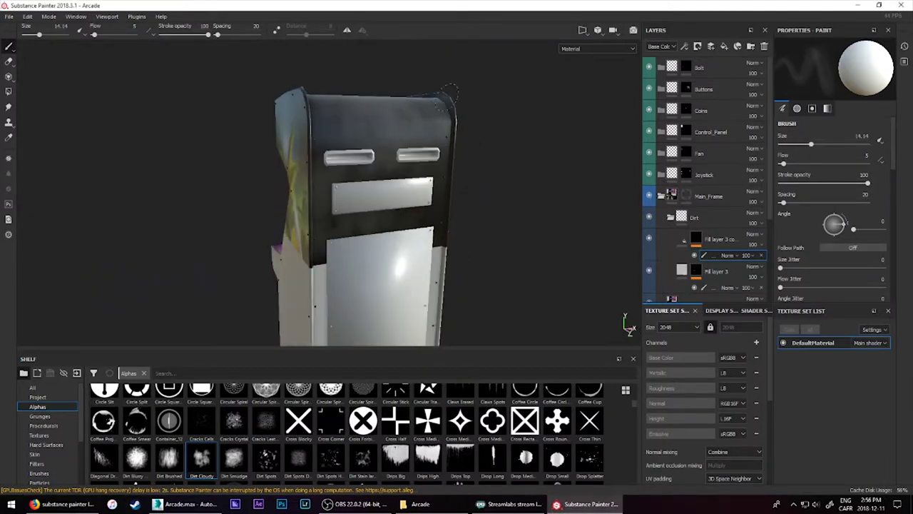
left_click(681, 242)
left_click_drag(428, 178, 468, 183, "alt")
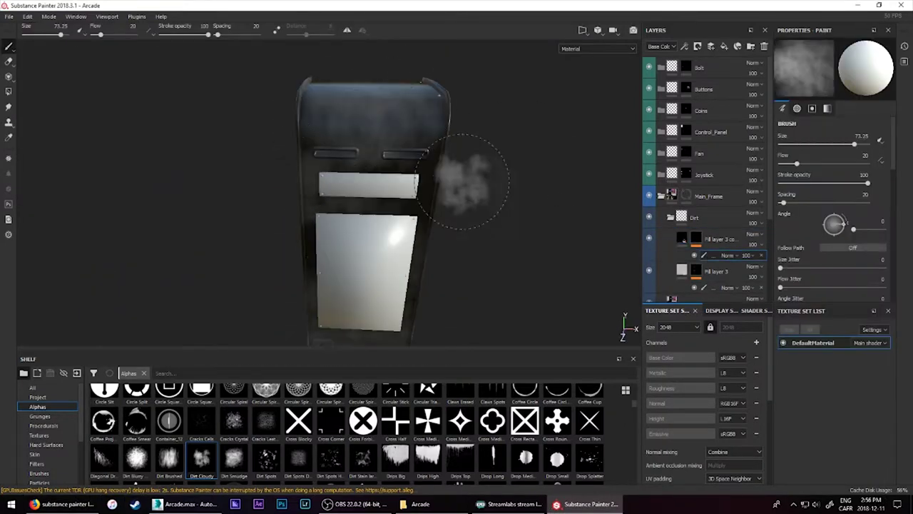
scroll(827, 289, "down", 2)
left_click(696, 238)
mouse_move(400, 215)
left_mouse_down("alt")
mouse_move(457, 215)
mouse_move(457, 179)
left_mouse_up("alt")
scroll(444, 240, "up", 5)
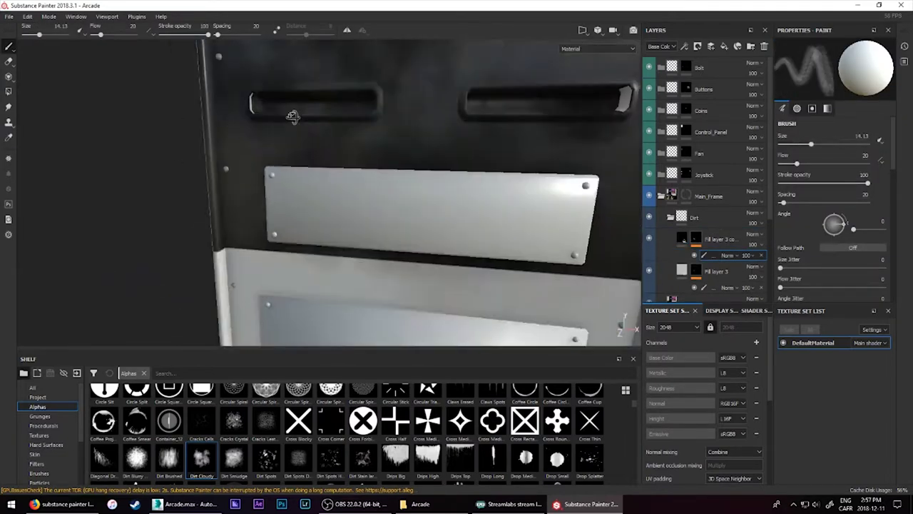
- Set brush size 100 and paint cloudy dust onto the cabinet's lower back panels
right_click_drag(457, 114, 447, 104, "ctrl")
left_click_drag(448, 103, 357, 178, "alt")
scroll(326, 224, "down", 5)
right_click_drag(327, 224, 371, 214, "ctrl")
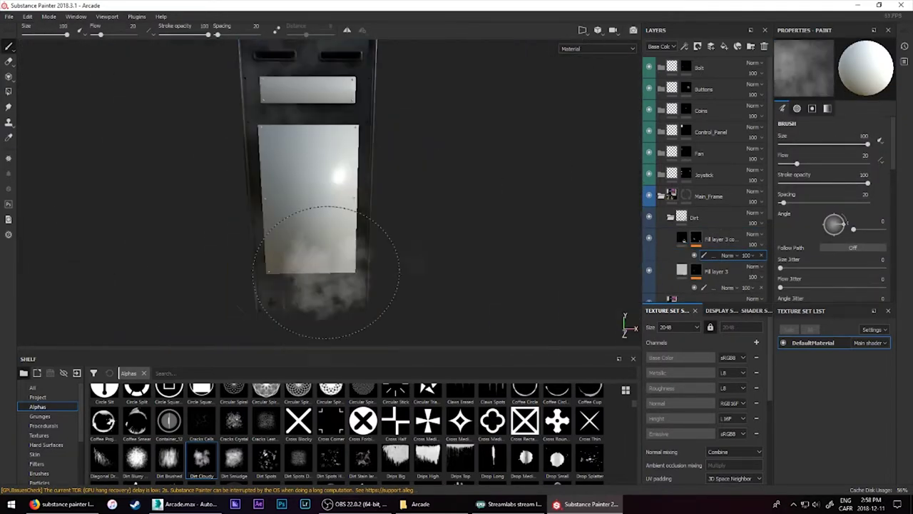
mouse_move(371, 214)
left_mouse_down("alt")
mouse_move(450, 128)
mouse_move(343, 185)
left_mouse_up("alt")
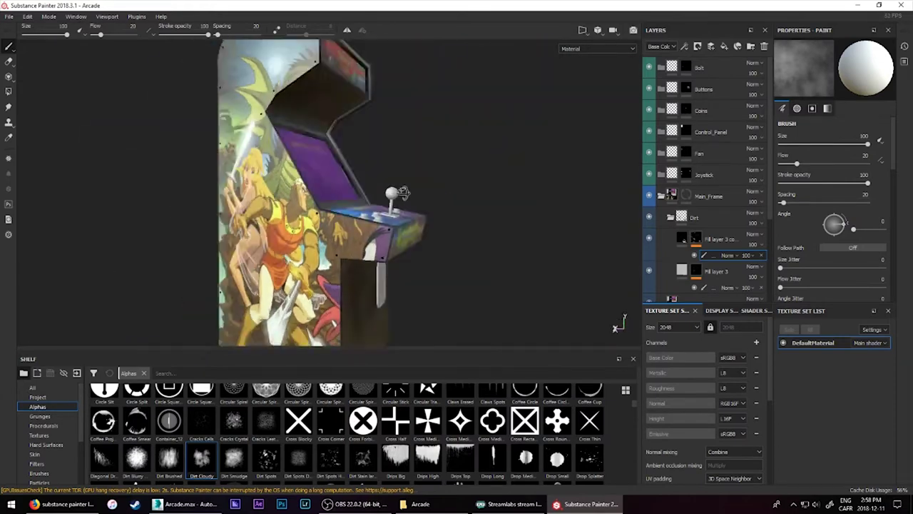
left_click(660, 195)
- Apply two Aluminium Brushed smart materials to the Joystick group
left_click(662, 179)
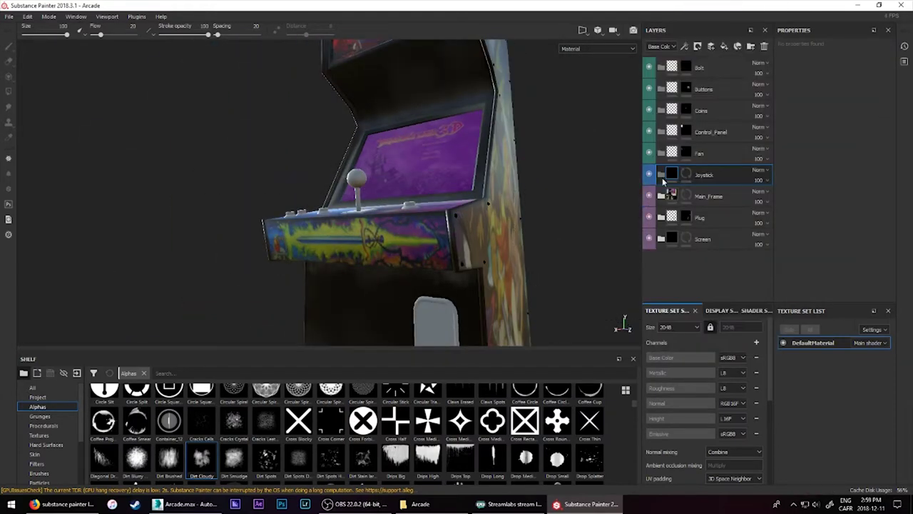
left_click(48, 445)
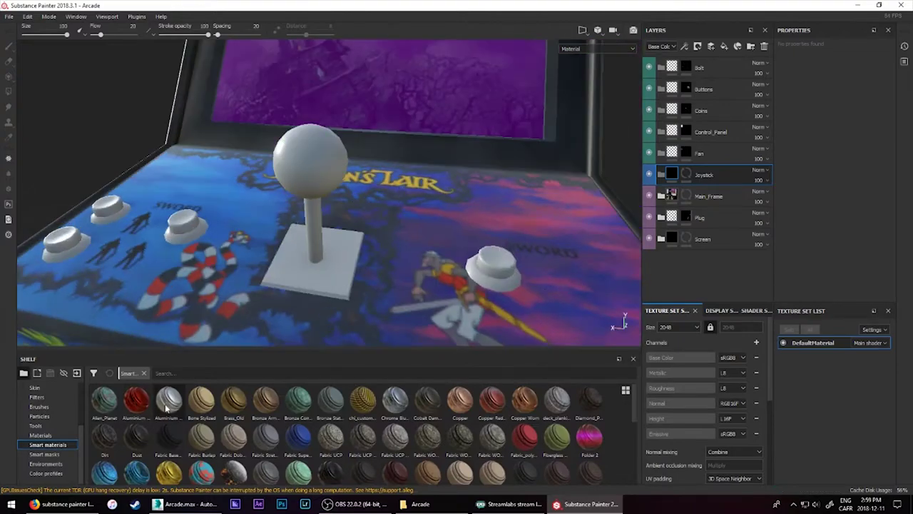
left_click_drag(170, 400, 673, 182)
scroll(635, 424, "down", 3)
scroll(635, 424, "down", 3)
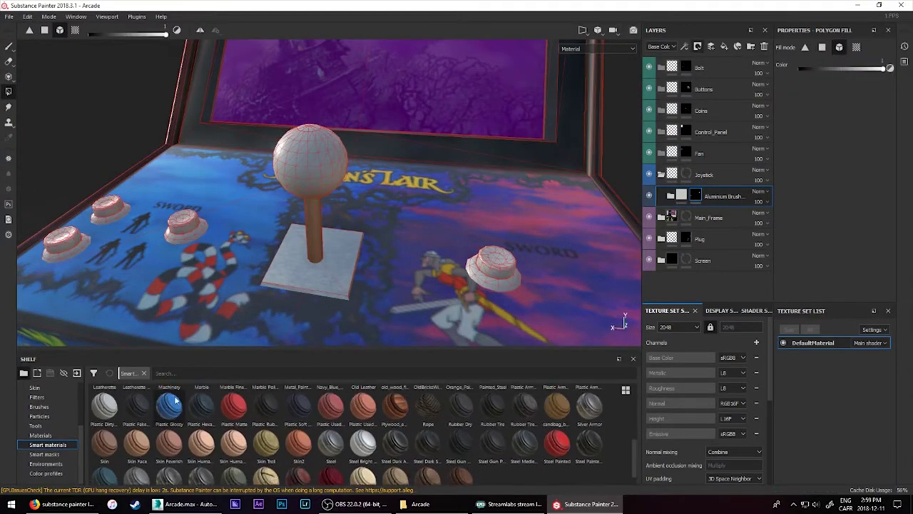
left_click_drag(169, 406, 680, 203)
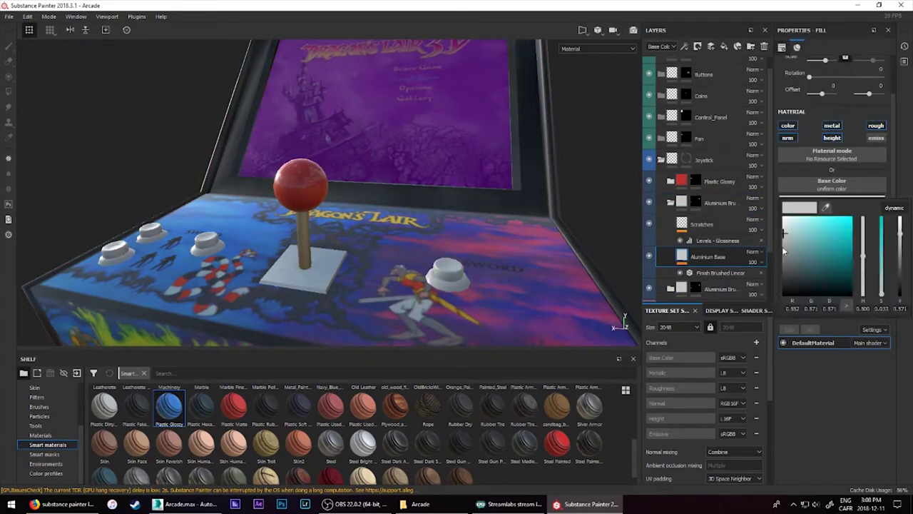
left_click(303, 269)
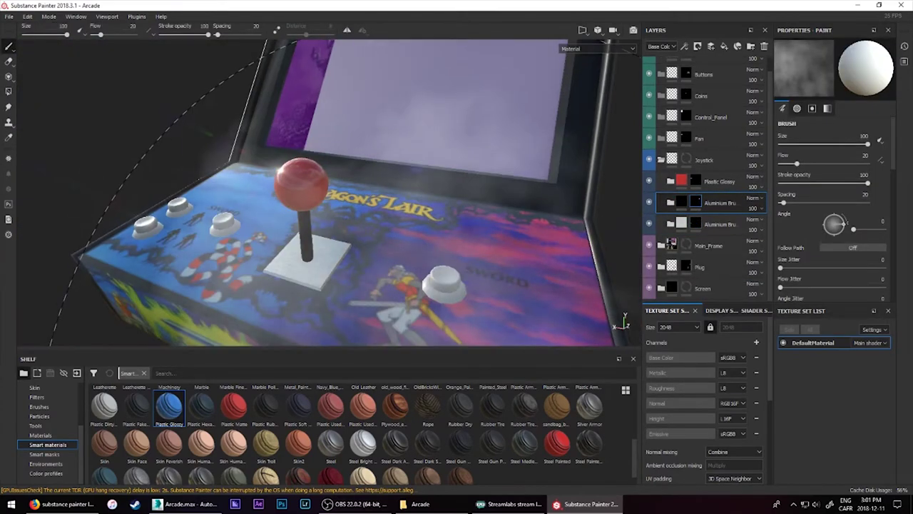
- In the Plastic Glossy group, set the mask generator to Dirt and select Fill layer 5
left_click(670, 291)
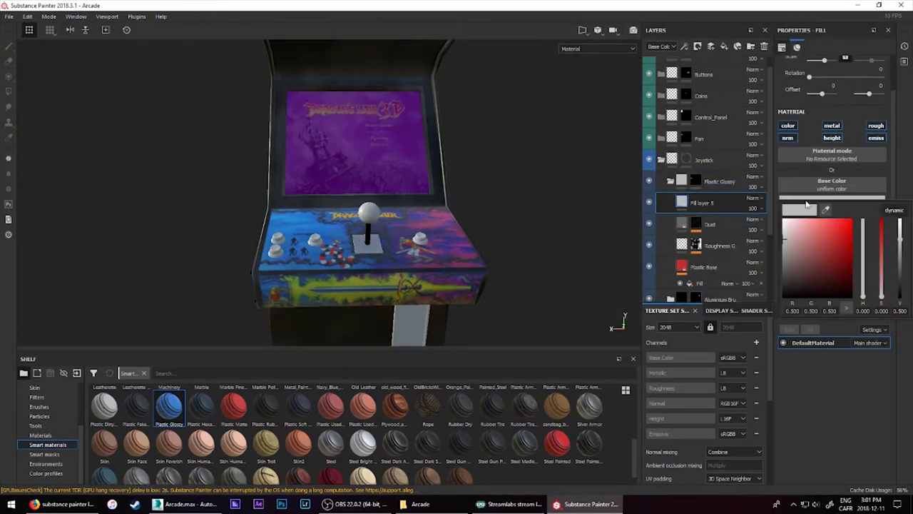
left_click(835, 65)
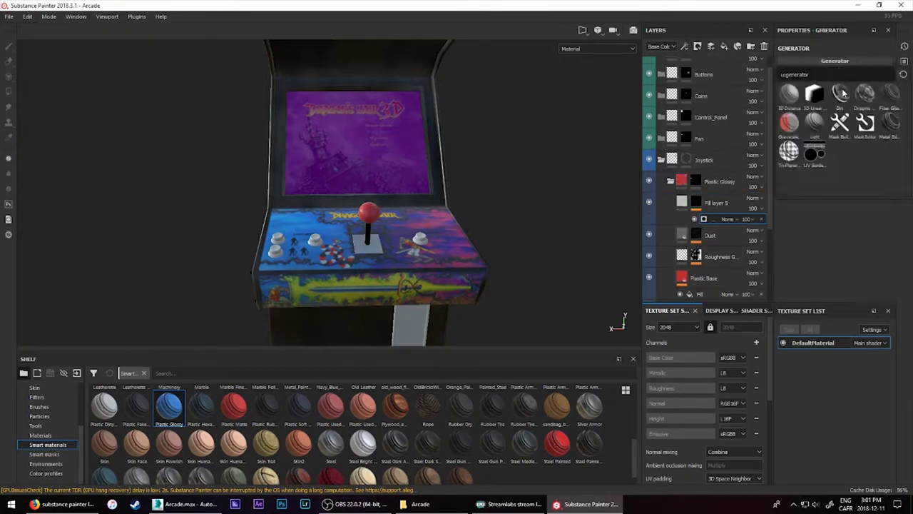
left_click(800, 148)
left_click(714, 202)
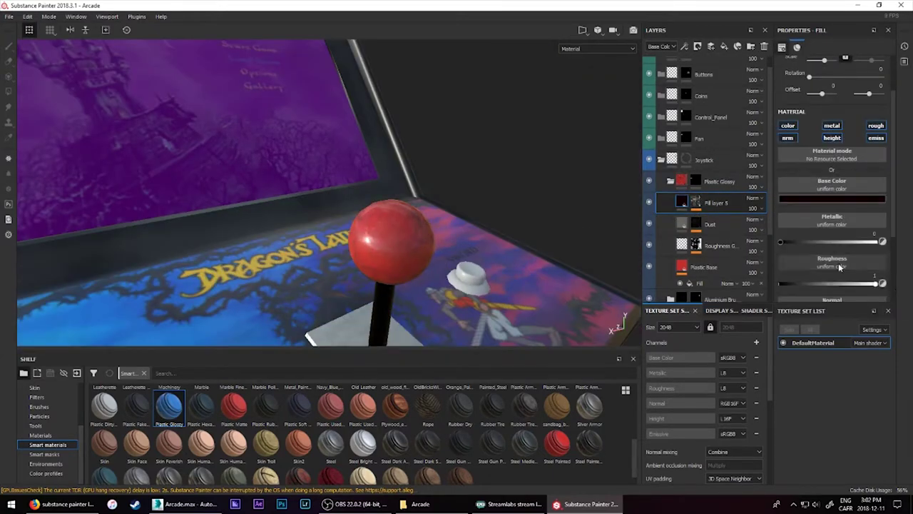
left_click(670, 181)
- Give Fill layer 6 a dark base colour, swap its mask generator, and raise Metallic
left_click(702, 224)
left_click(832, 256)
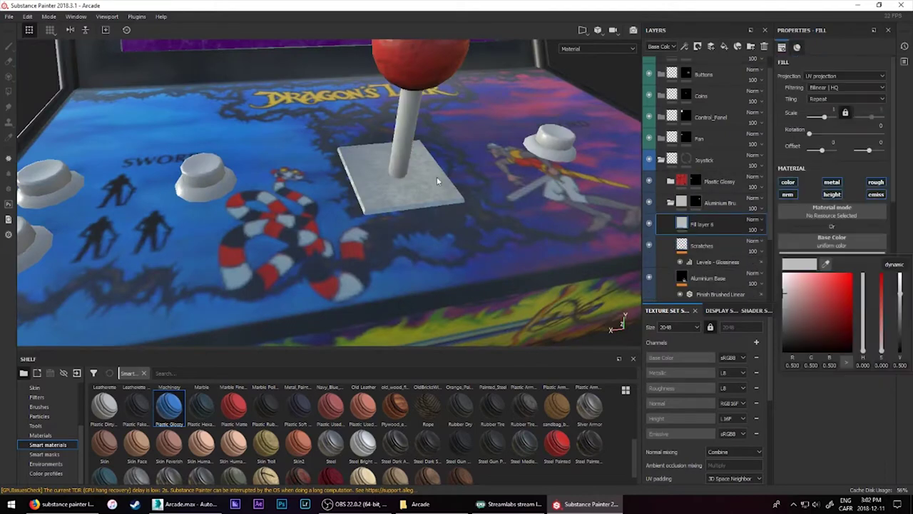
left_click_drag(859, 342, 849, 349)
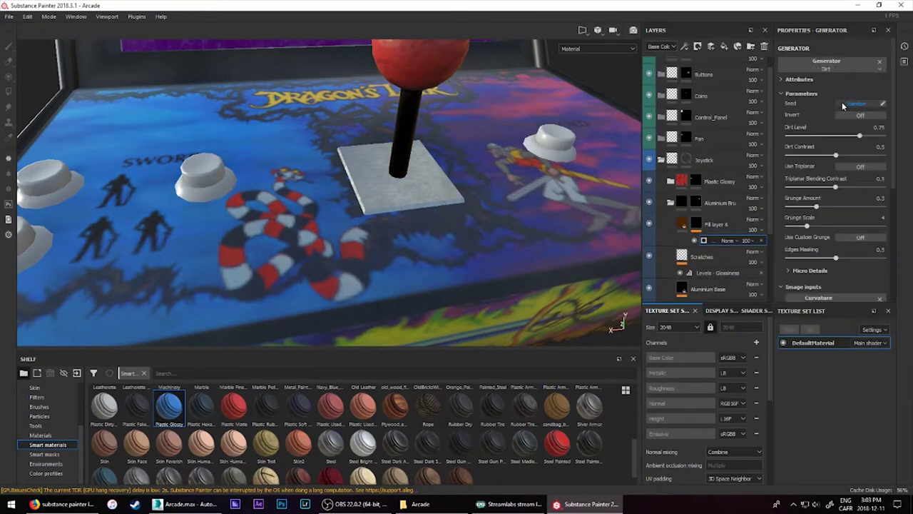
left_click(826, 64)
left_click(796, 208)
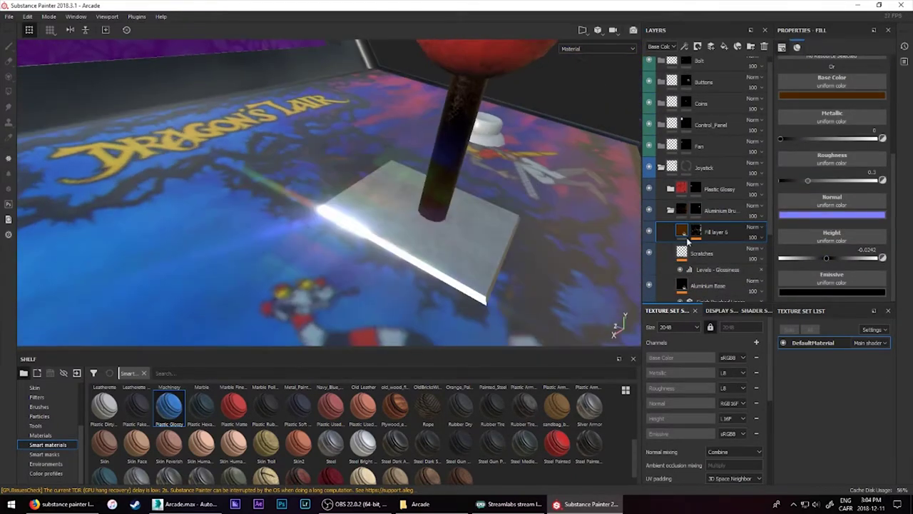
left_click_drag(780, 138, 854, 140)
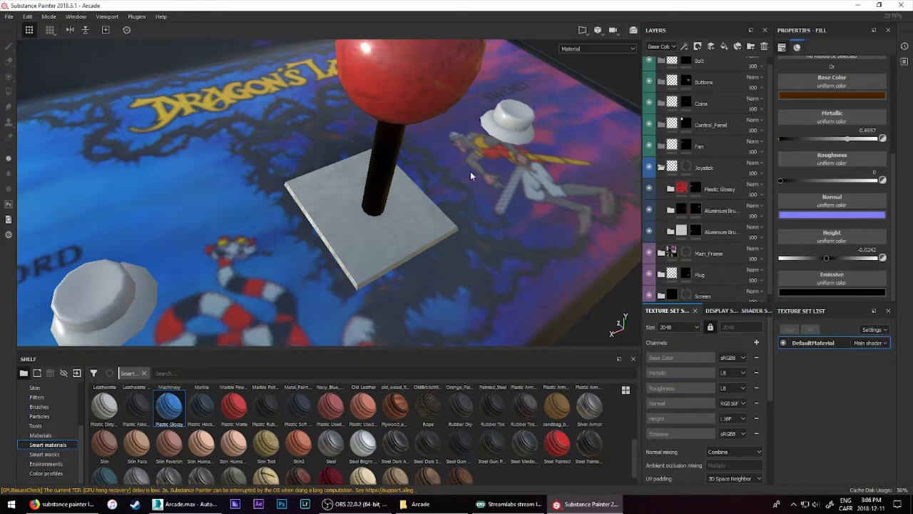
- Expand the second Aluminium Brushed group and frame the whole cabinet with F
scroll(492, 196, "down", 5)
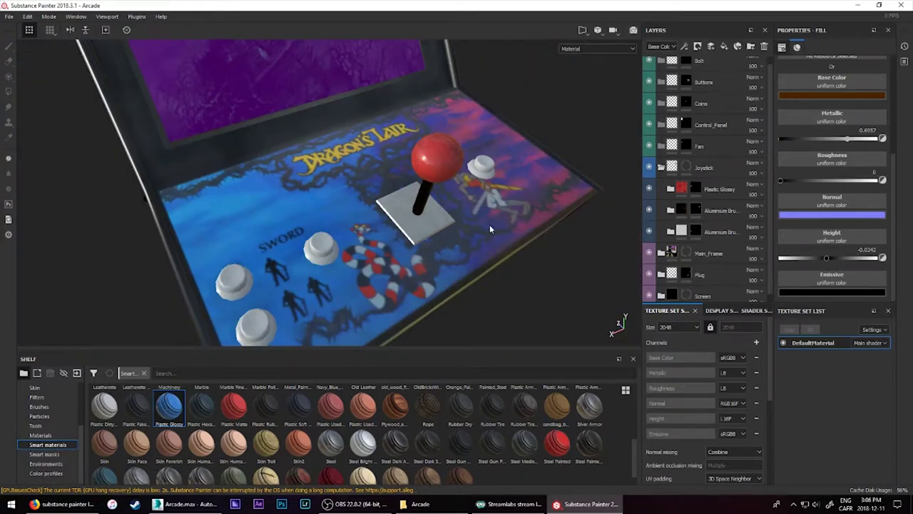
left_click(671, 232)
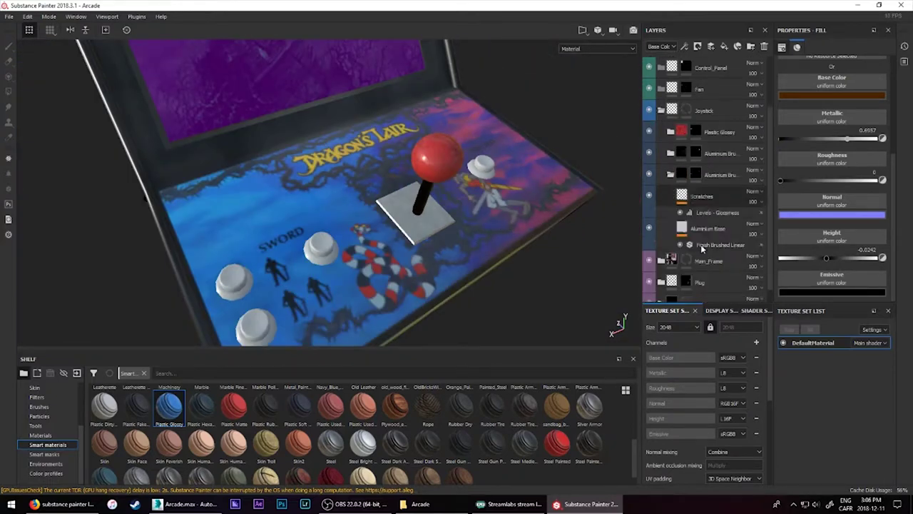
scroll(701, 246, "down", 3)
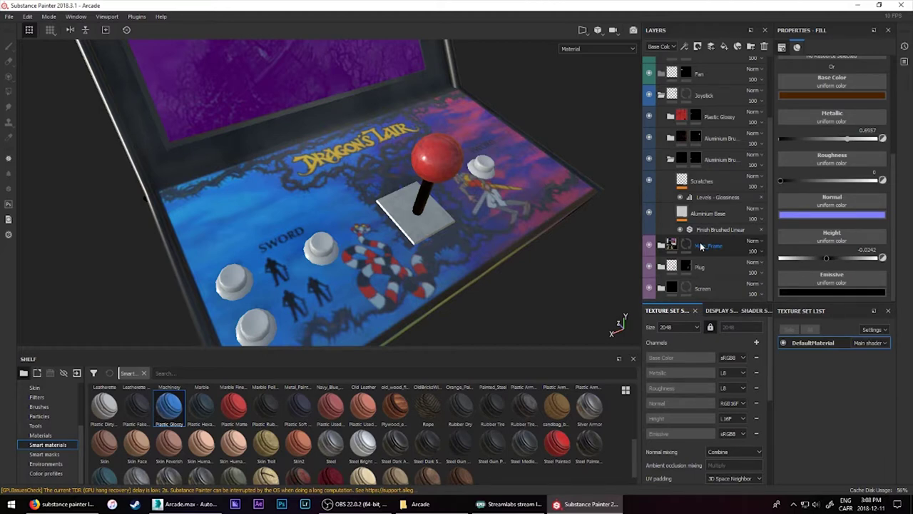
key("f")
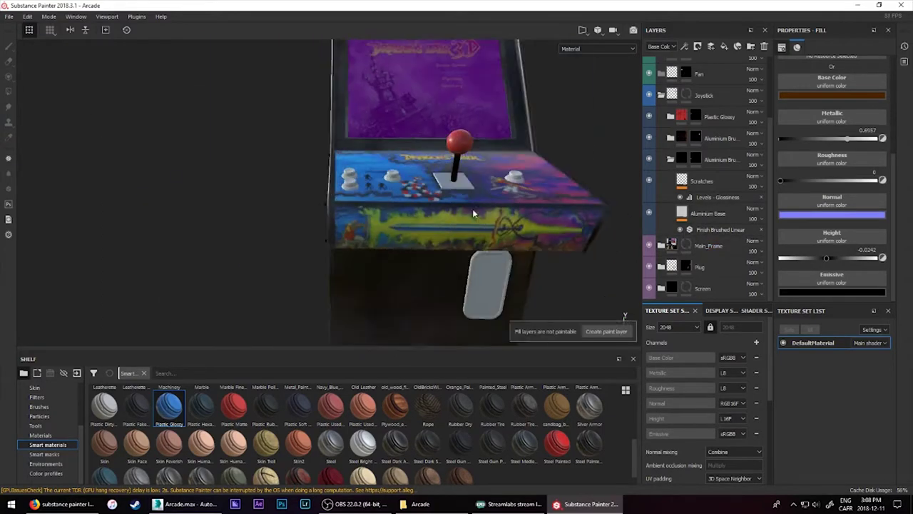
left_click_drag(415, 236, 352, 193, "alt")
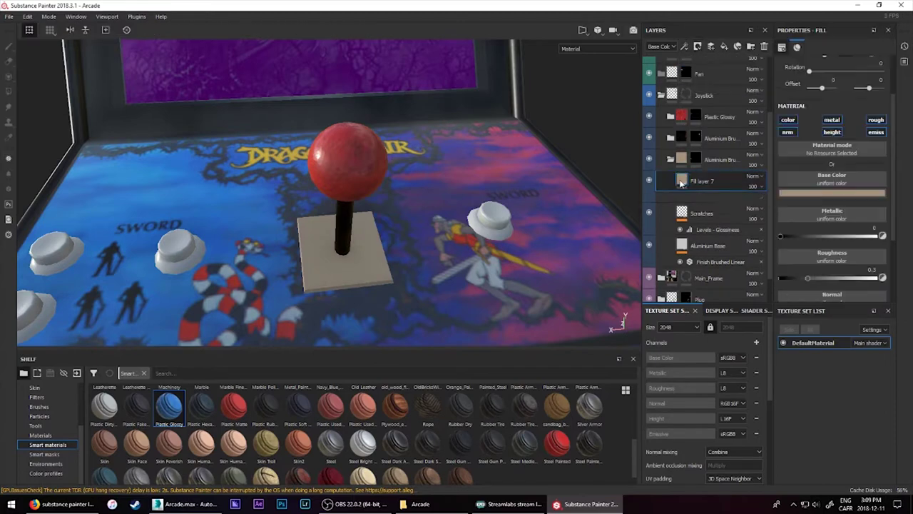
- Add a Metal Edge Wear generator to Fill layer 7's mask and reduce the wear amount
right_click_drag(350, 153, 314, 153, "ctrl")
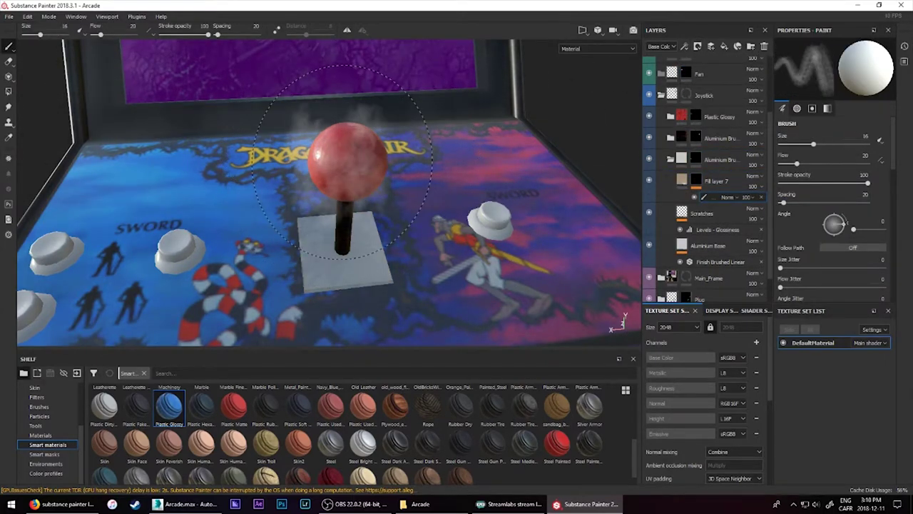
left_click_drag(350, 154, 428, 171, "alt")
left_click(684, 46)
left_click(690, 61)
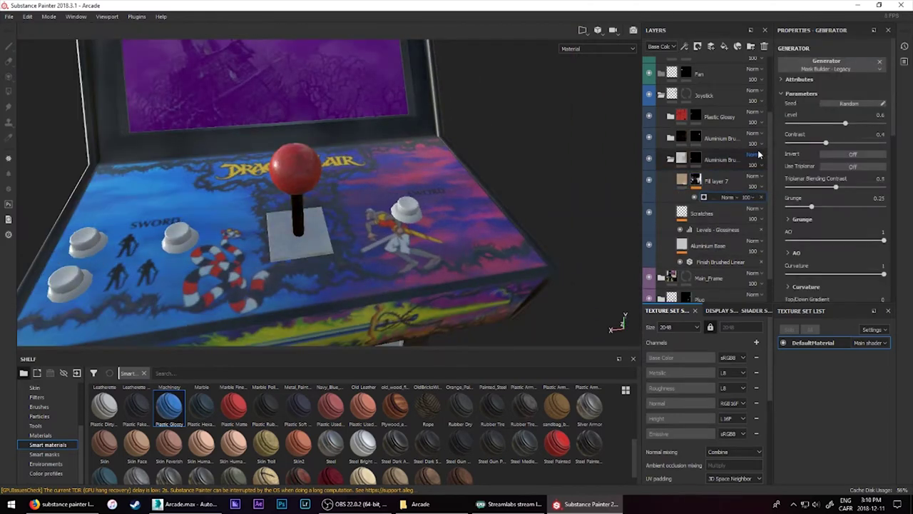
scroll(281, 242, "up", 3)
left_click(828, 64)
left_click(864, 126)
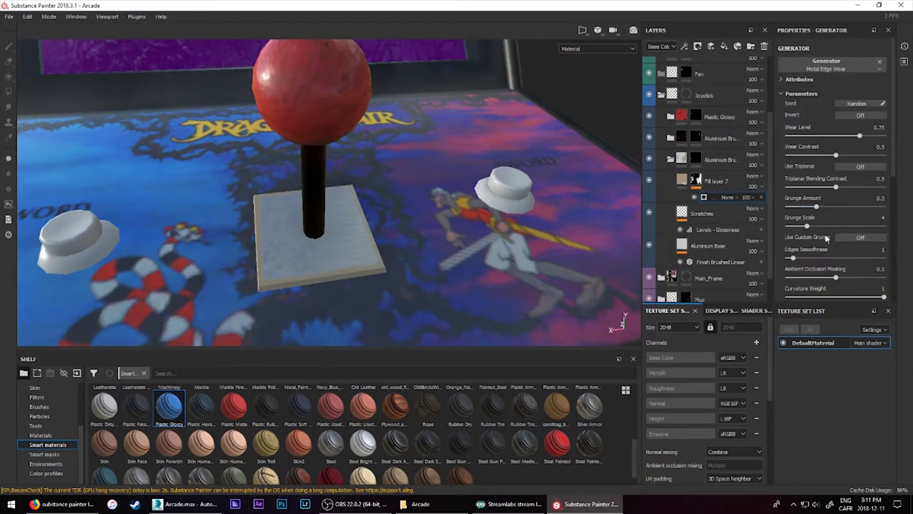
key("ctrl+z")
key("ctrl+y")
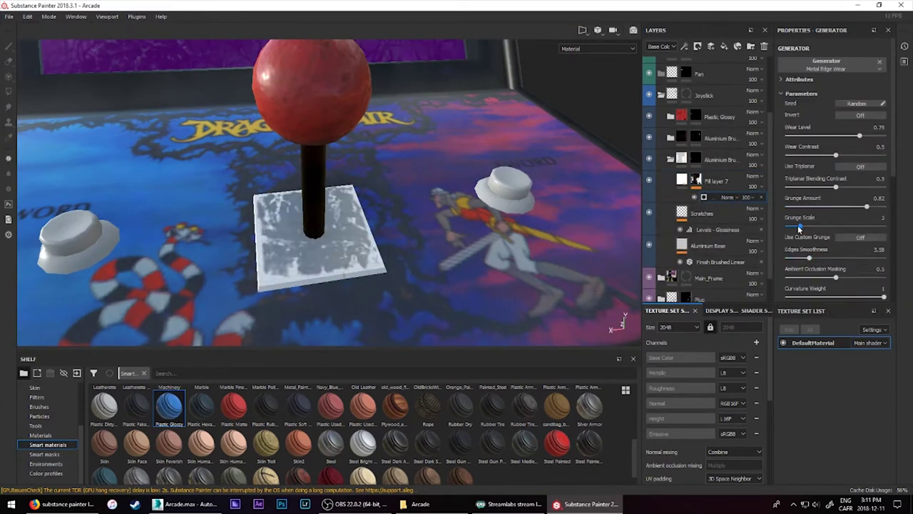
scroll(866, 214, "down", 1)
left_click_drag(860, 136, 816, 136)
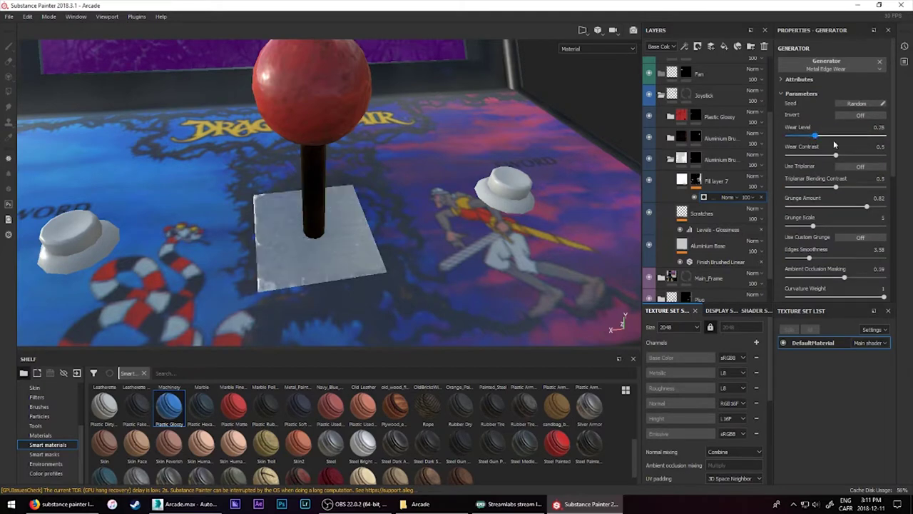
- Duplicate Fill layer 7 and give the copy a Mask Builder - Legacy generator with scratches
key("ctrl+d")
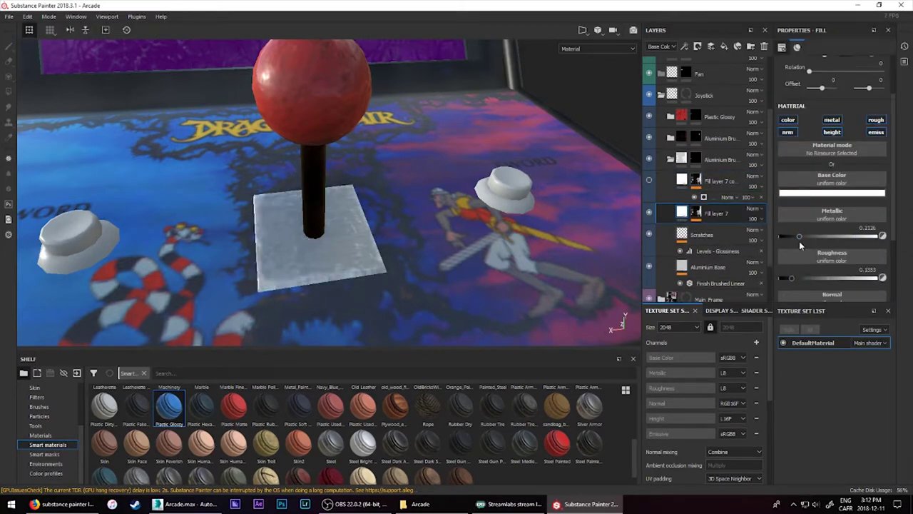
left_click(726, 229)
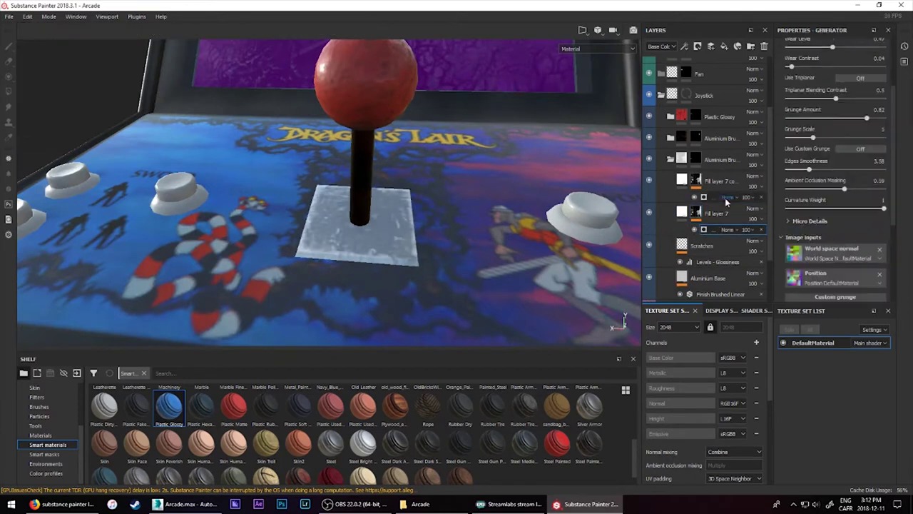
scroll(859, 142, "up", 5)
left_click(859, 65)
left_click(862, 249)
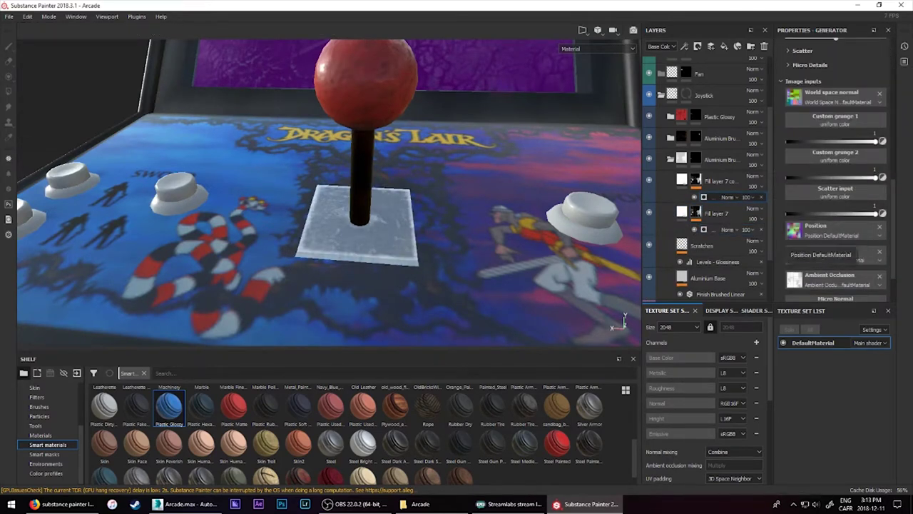
scroll(839, 77, "up", 5)
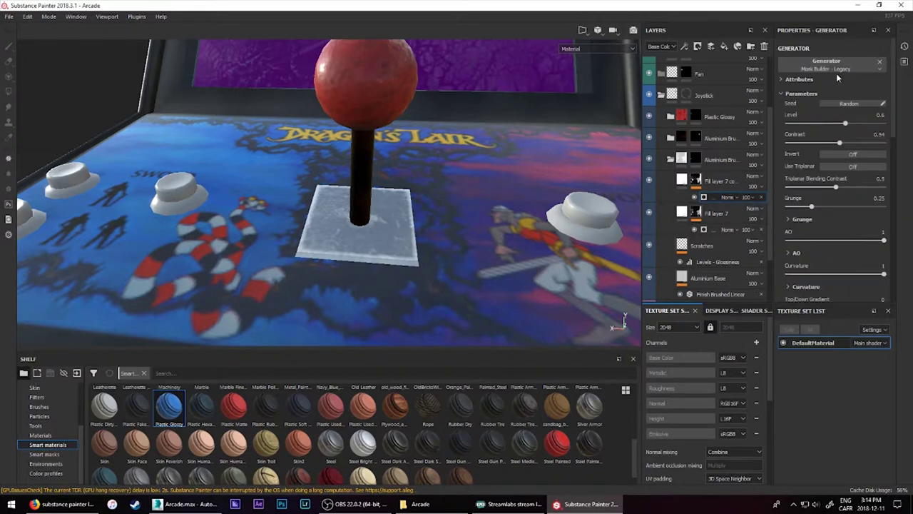
scroll(877, 223, "down", 5)
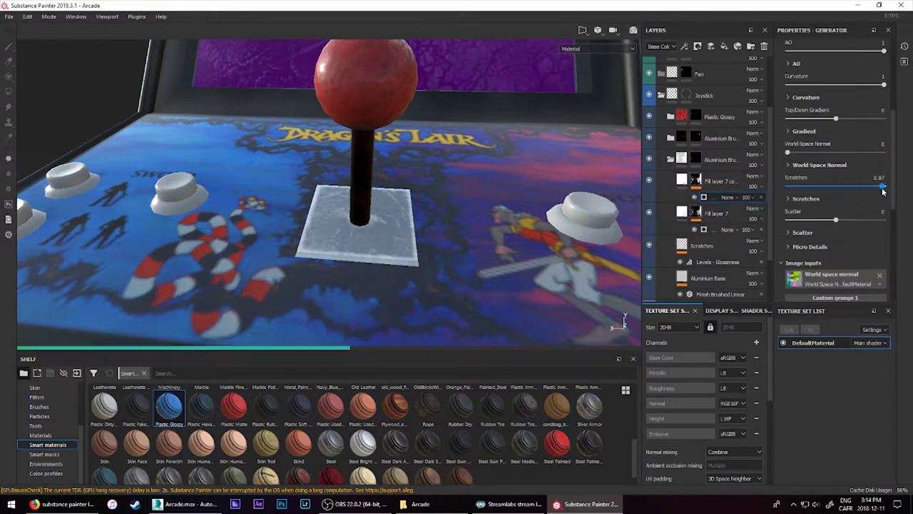
left_click(878, 199)
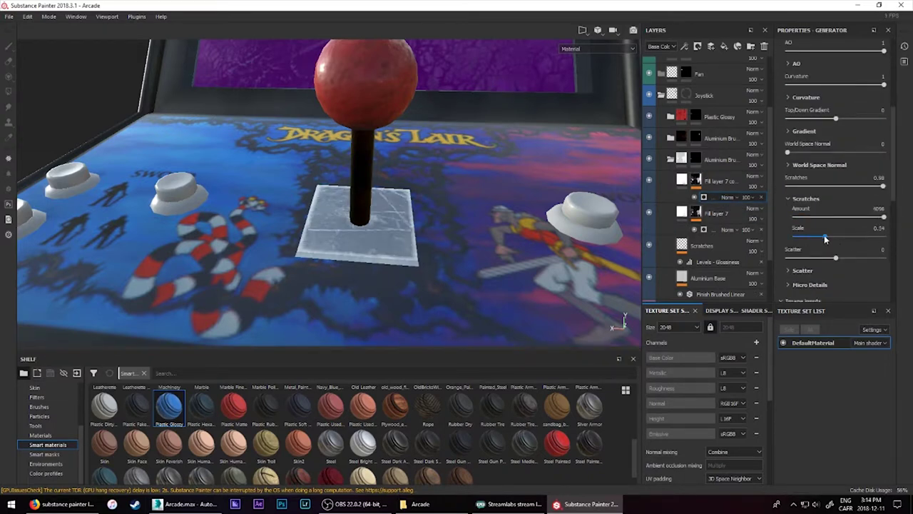
left_click(720, 184)
type("Scratches")
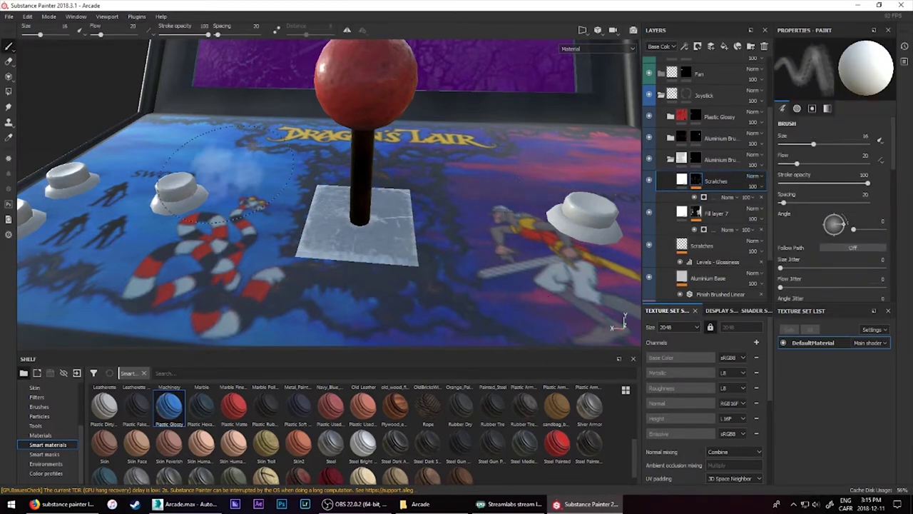
key("f")
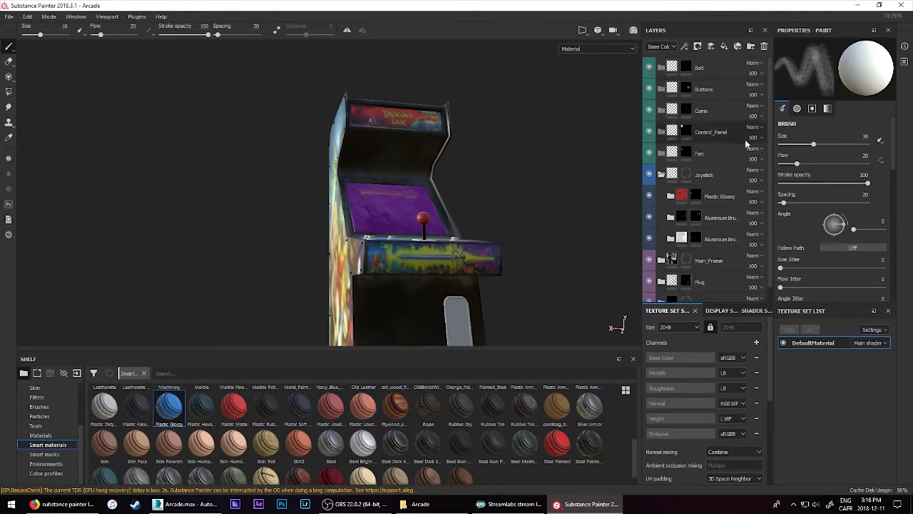
- Select the Fan folder and apply Steel Rust Surface to the fan plate
left_click(651, 159)
left_click(651, 156)
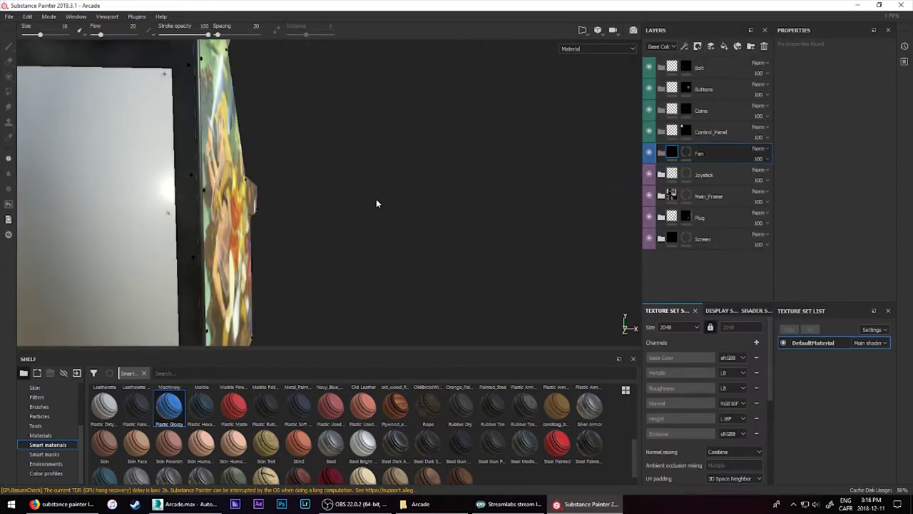
left_click_drag(525, 236, 240, 262, "alt")
scroll(239, 435, "down", 1)
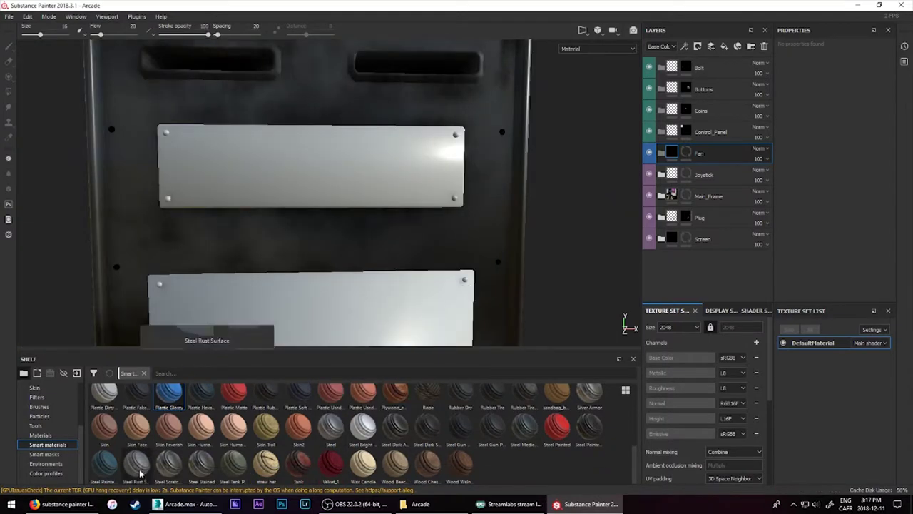
left_click_drag(137, 464, 397, 221)
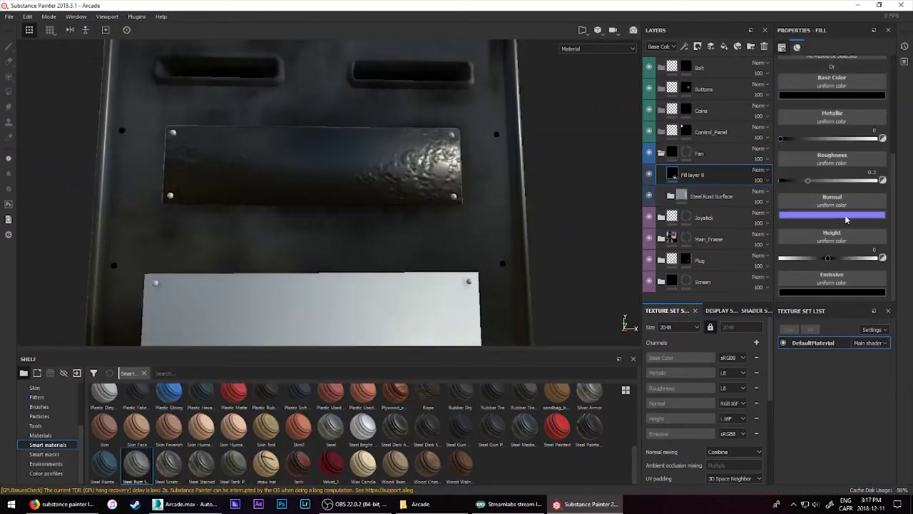
- Enable the colour channel on Fill layer 8 and switch the brush to a vent-grille alpha
scroll(48, 405, "up", 3)
left_click(48, 406)
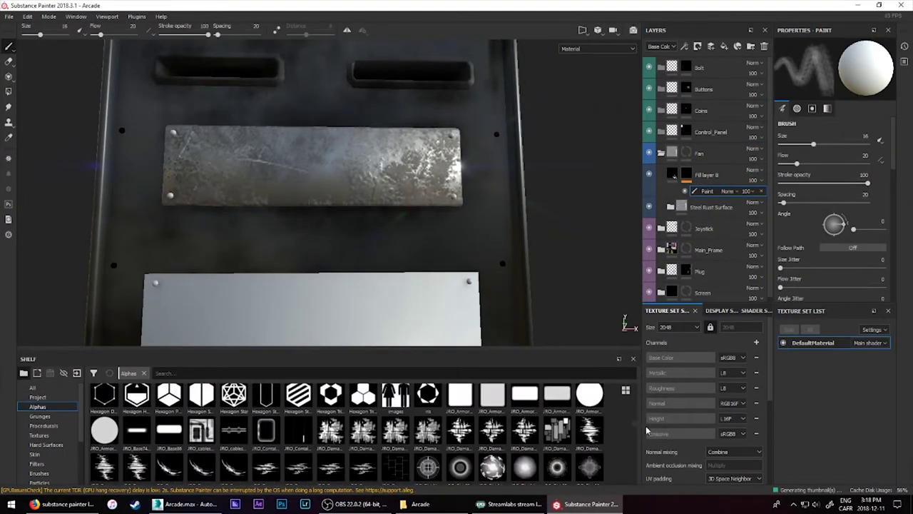
scroll(350, 435, "down", 5)
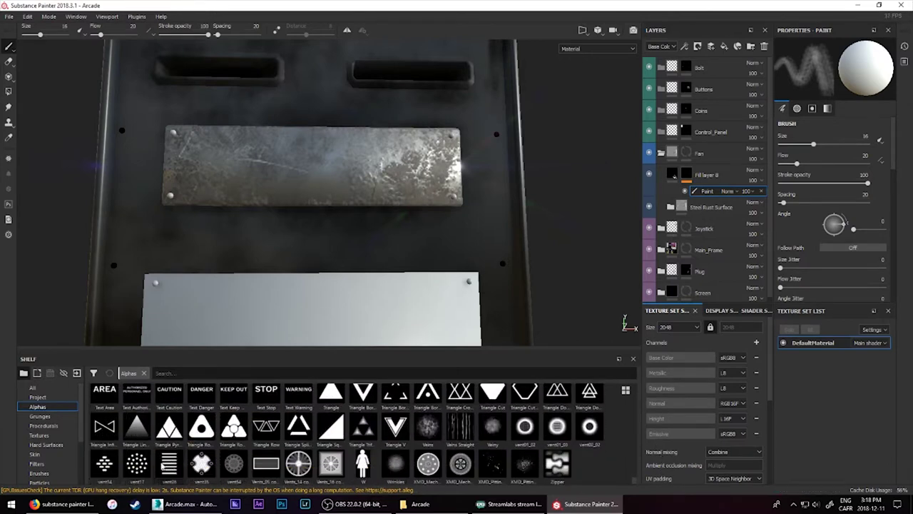
left_click(671, 178)
left_click(788, 165)
scroll(792, 185, "down", 1)
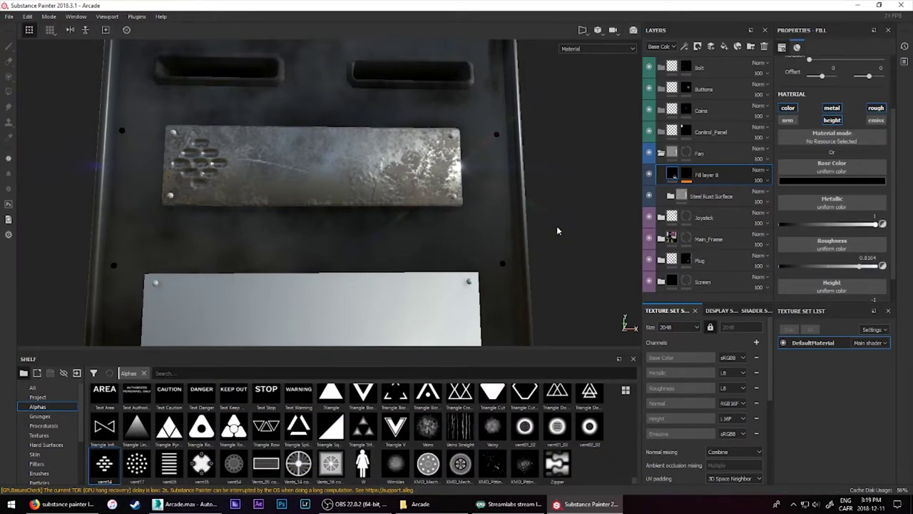
left_click(331, 427)
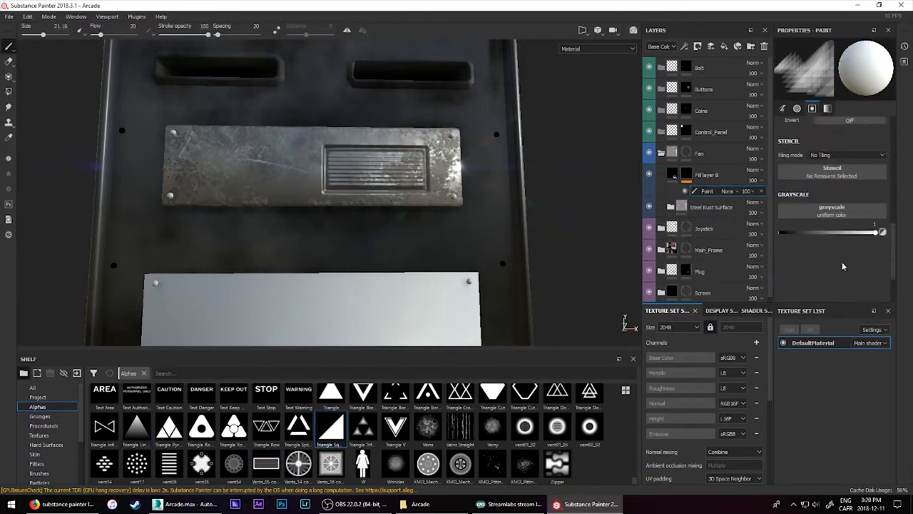
left_click(299, 463)
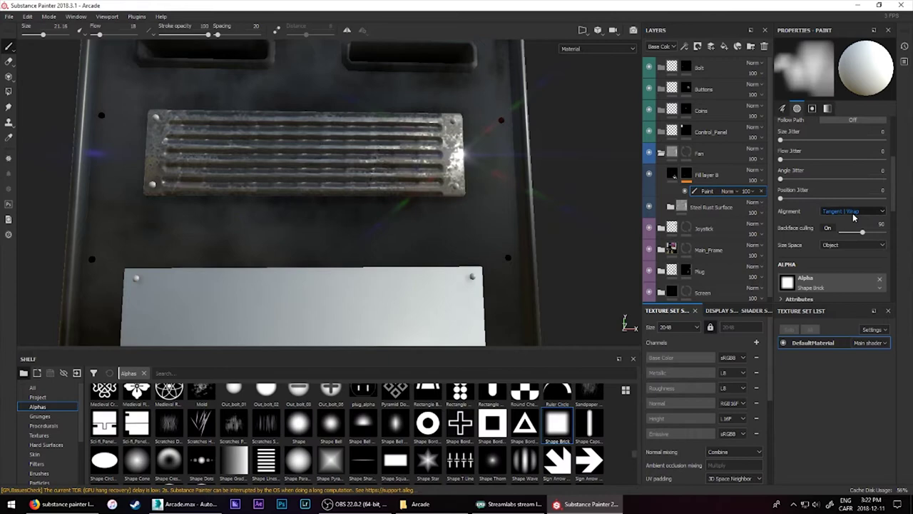
scroll(797, 165, "up", 5)
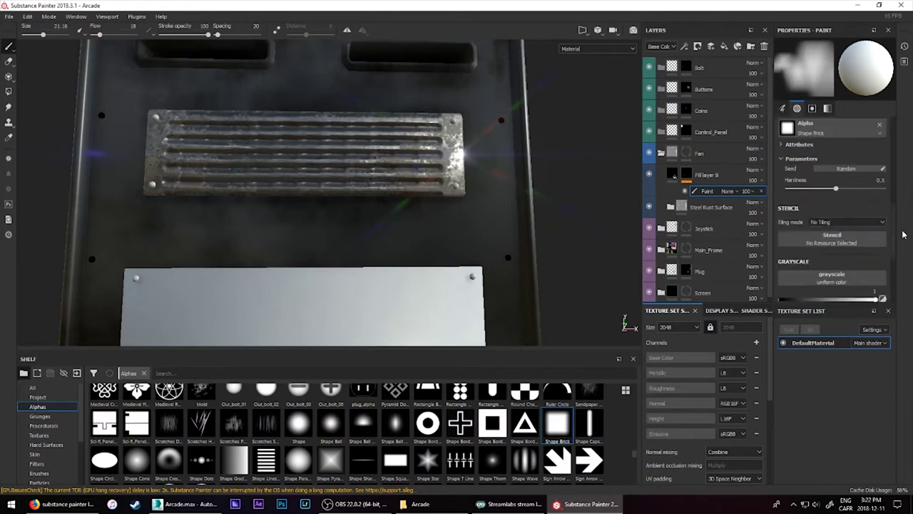
scroll(803, 214, "down", 5)
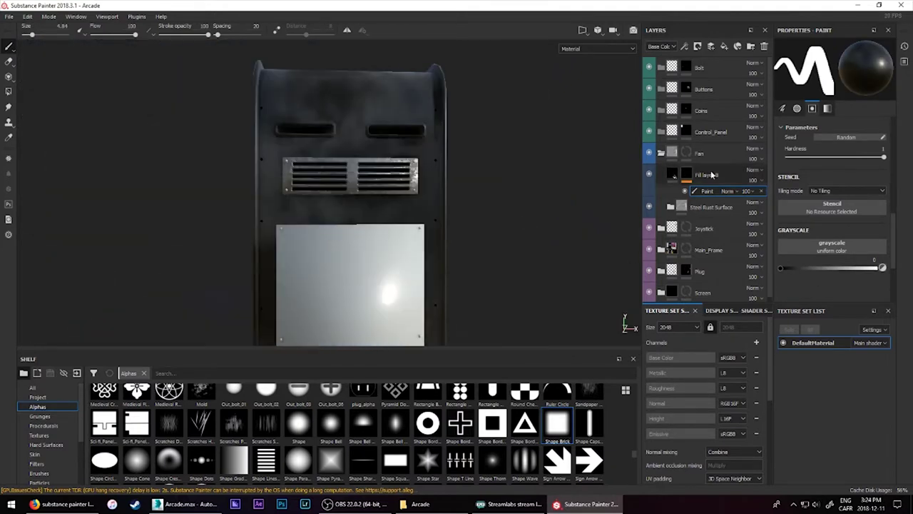
- Add Fill layer 9 masked with the Edge Rust smart mask and adjust its grunge settings
left_click(47, 473)
scroll(357, 435, "down", 1)
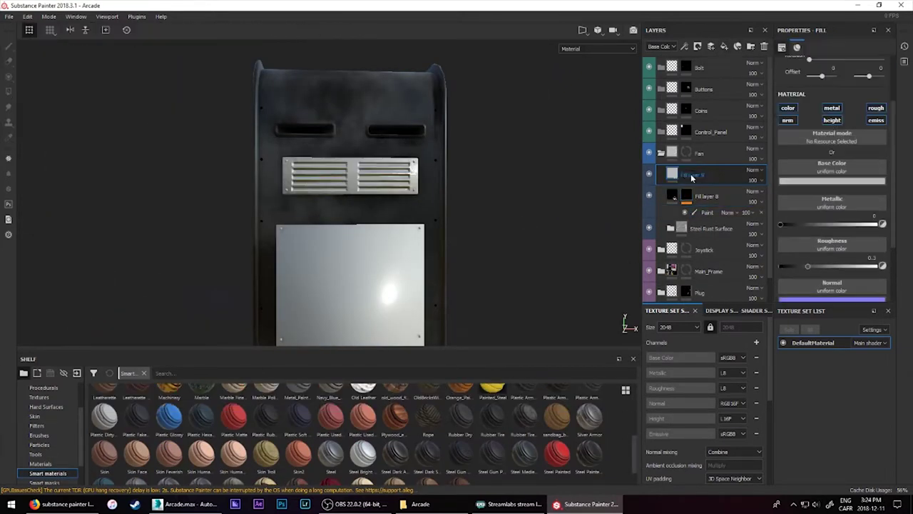
left_click(44, 454)
left_click_drag(589, 400, 691, 168)
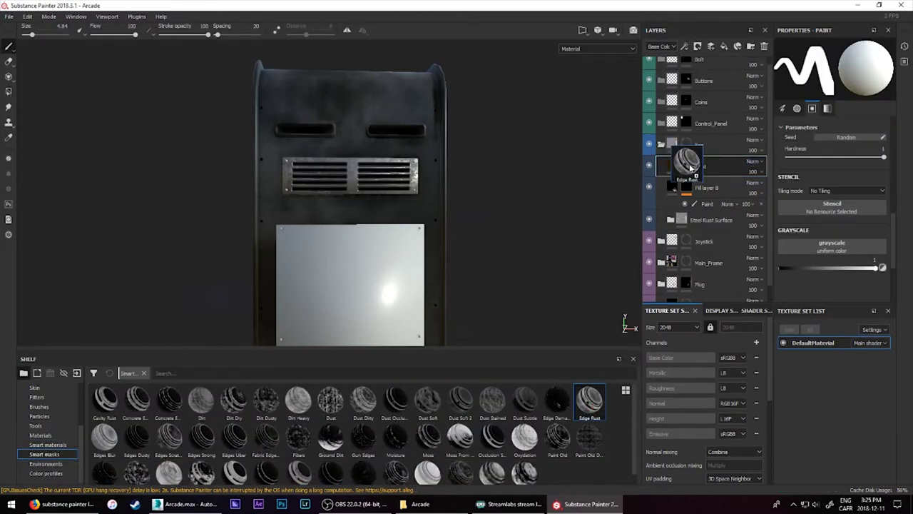
left_click(707, 183)
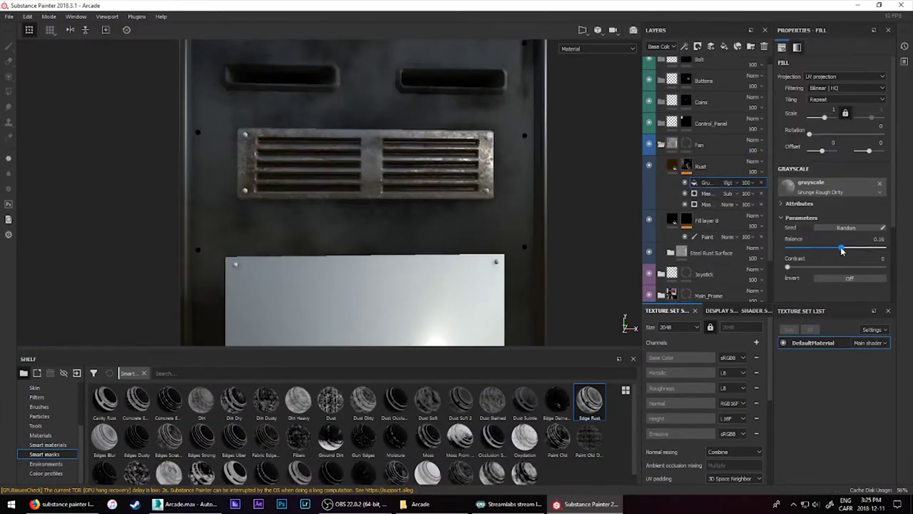
scroll(614, 222, "down", 2)
mouse_move(618, 224)
left_mouse_down("alt")
mouse_move(465, 198)
mouse_move(364, 257)
left_mouse_up("alt")
left_click(660, 145)
left_click(711, 132)
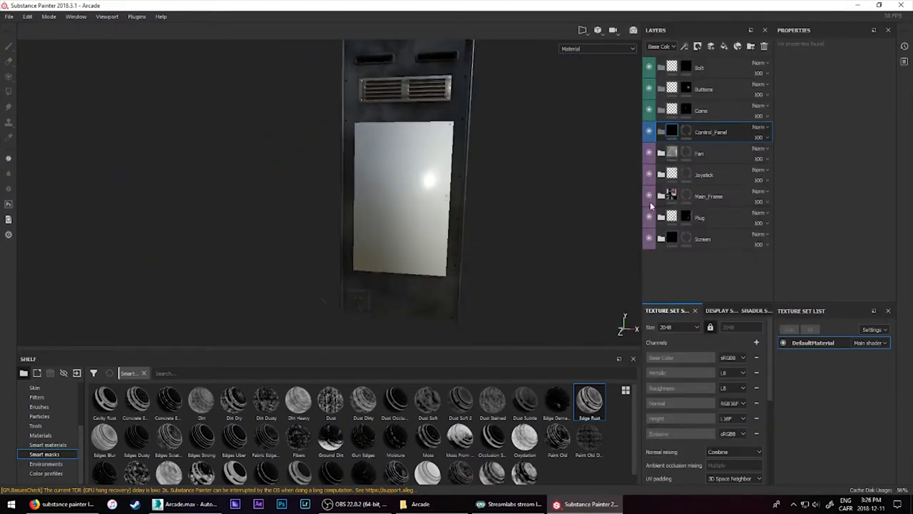
- Move Plastic Hexagon copy into Control_Panel and give its paint mask a Dirt Cloudy brush alpha
left_click_drag(710, 261, 706, 143)
left_click(727, 192)
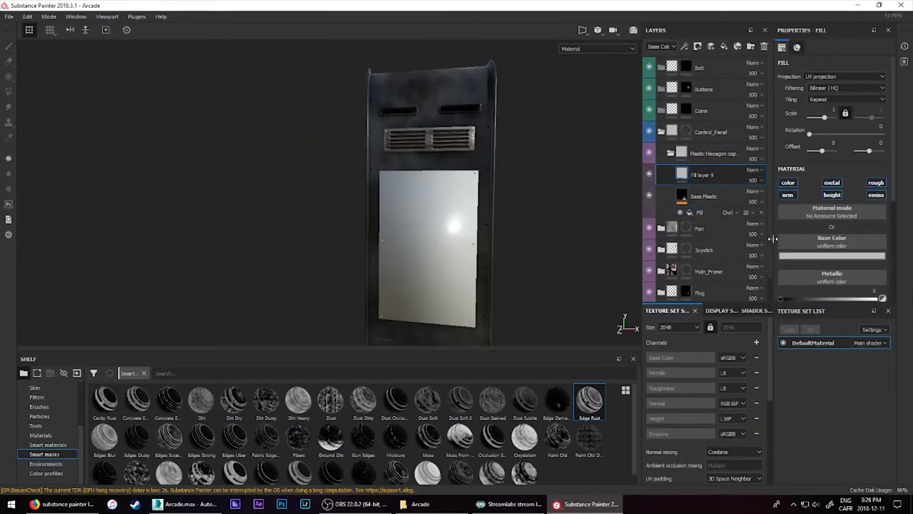
left_click(37, 407)
left_click_drag(201, 458, 805, 68)
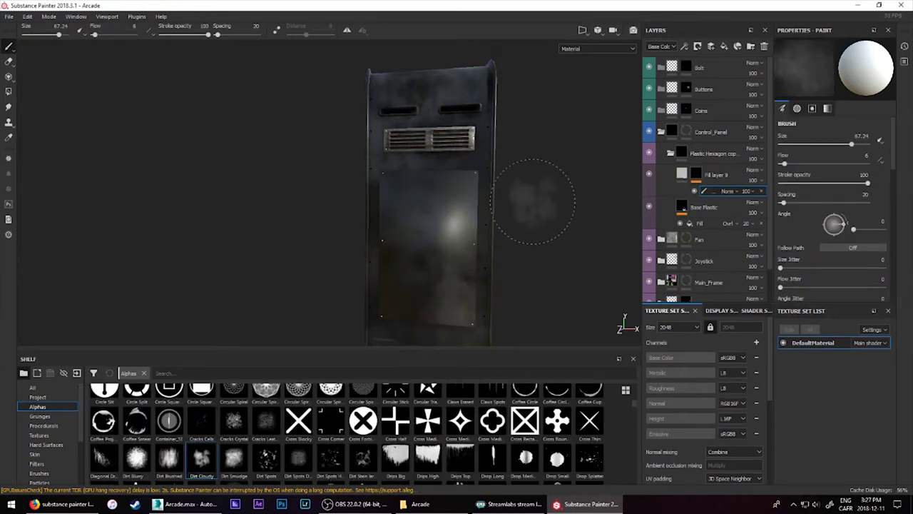
left_click(671, 153)
- Add a new fill layer with a paint-effect mask, a Base alpha brush and adjusted material channels
left_click(711, 46)
left_click(698, 46)
scroll(342, 436, "up", 5)
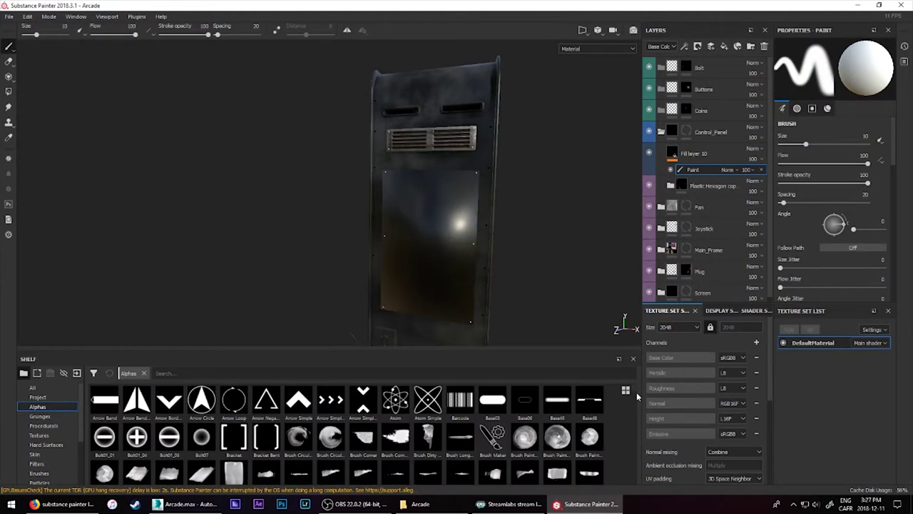
left_click_drag(589, 400, 805, 68)
scroll(458, 206, "up", 3)
left_click(673, 153)
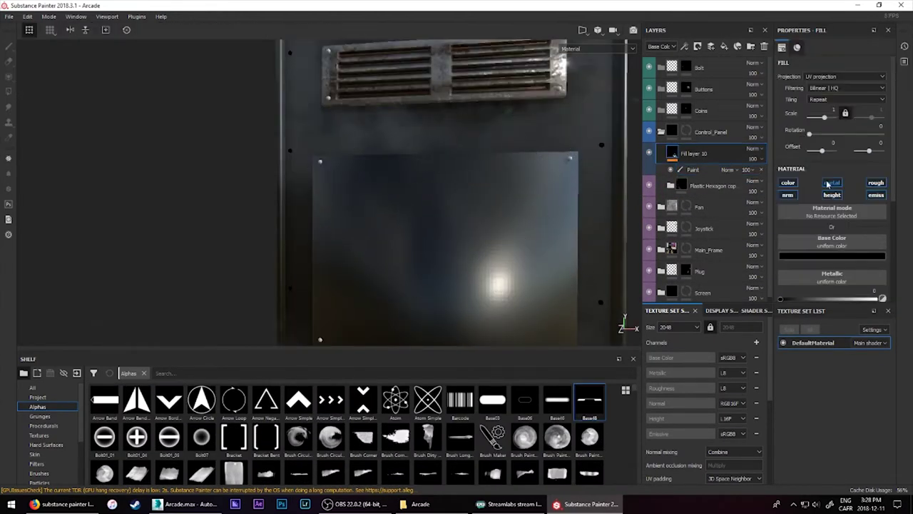
left_click(692, 170)
left_click(672, 152)
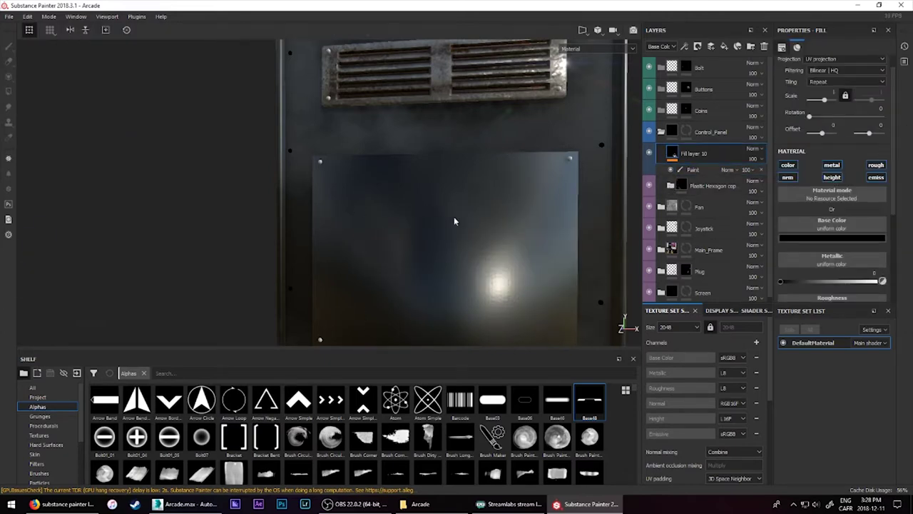
left_click(692, 170)
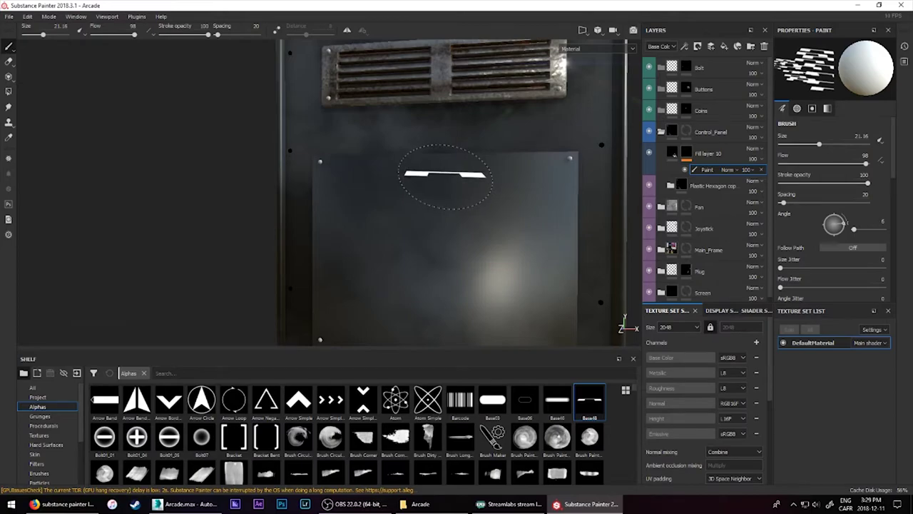
- Pull back to the front panel and choose a vent alpha as the brush shape
left_click_drag(445, 176, 471, 285, "alt")
scroll(498, 442, "down", 5)
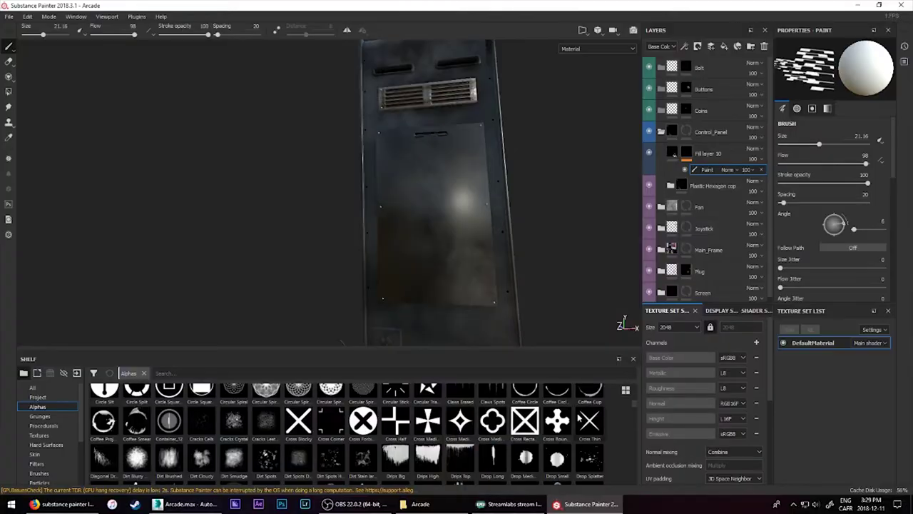
scroll(542, 428, "down", 5)
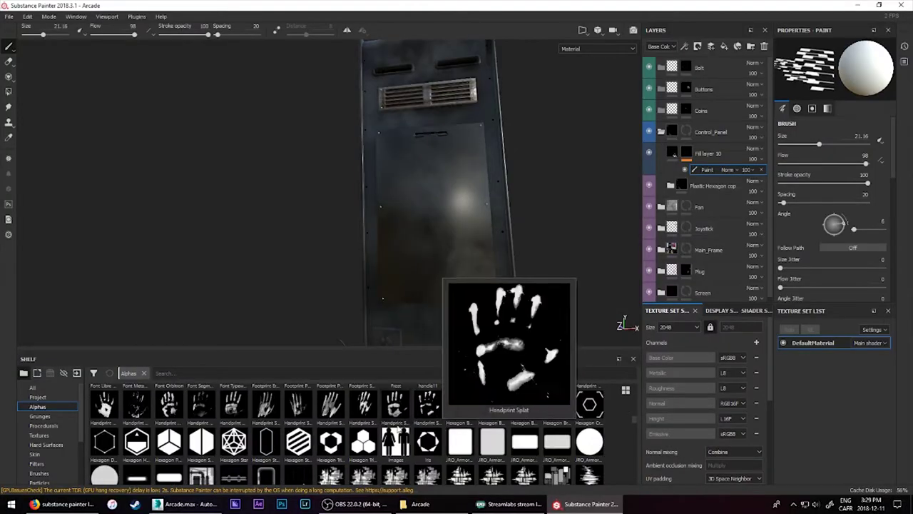
scroll(485, 428, "down", 5)
scroll(399, 429, "down", 5)
scroll(388, 432, "down", 5)
scroll(394, 436, "down", 5)
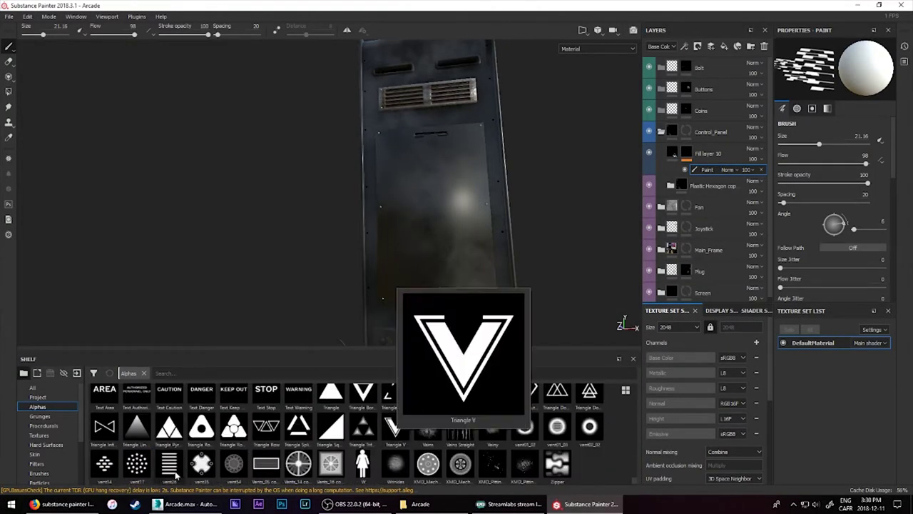
left_click(137, 463)
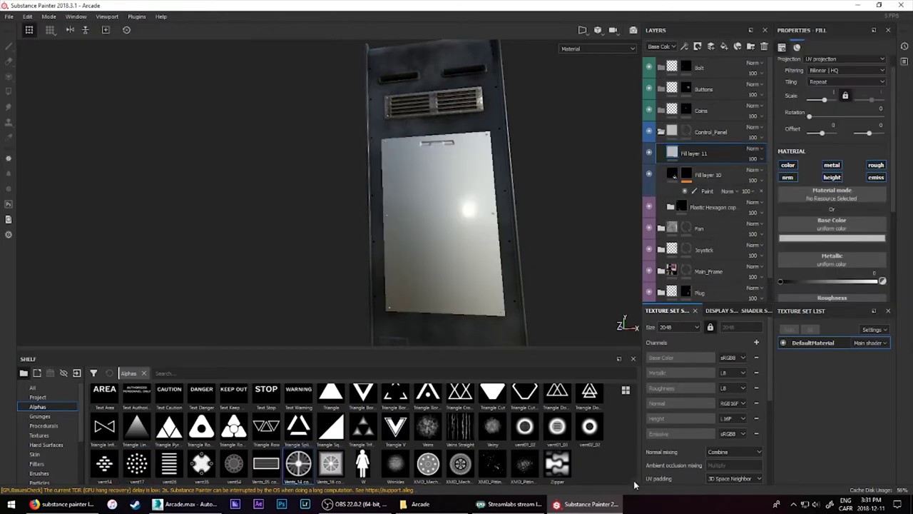
- Give Fill layer 11 a dark red base colour and start painting on it
scroll(400, 435, "up", 5)
scroll(400, 436, "up", 5)
scroll(476, 454, "up", 5)
scroll(477, 455, "down", 3)
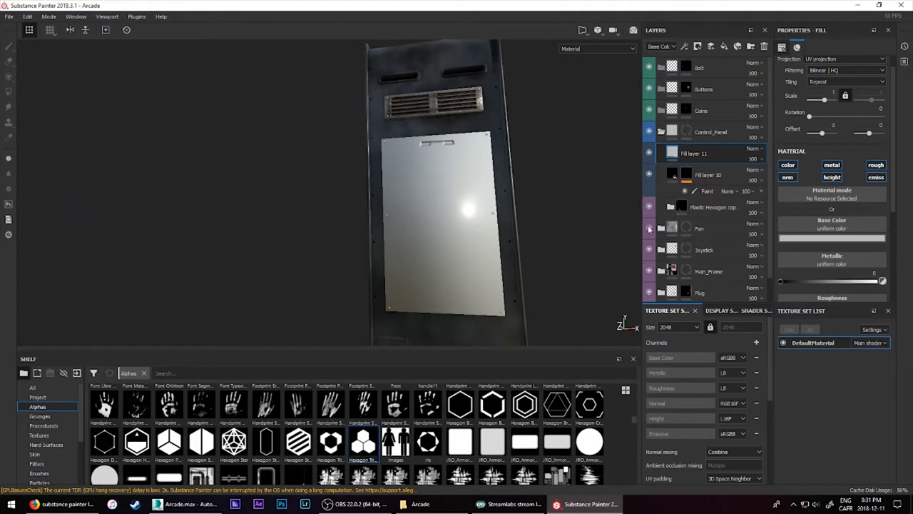
left_click(832, 238)
left_click(857, 314)
left_click_drag(883, 294, 835, 295)
key("1")
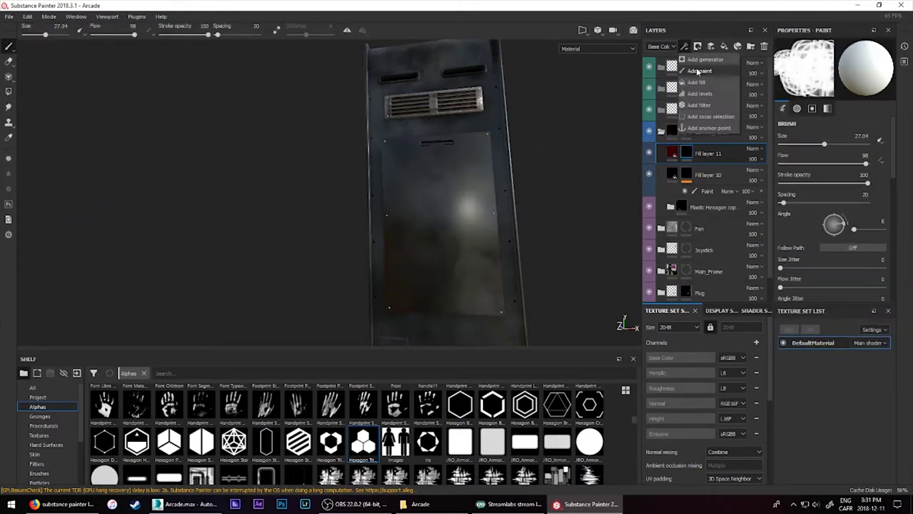
- In the UV view, stamp a yellow electrical-hazard sign on the lower front panel
key("F3")
scroll(467, 254, "up", 5)
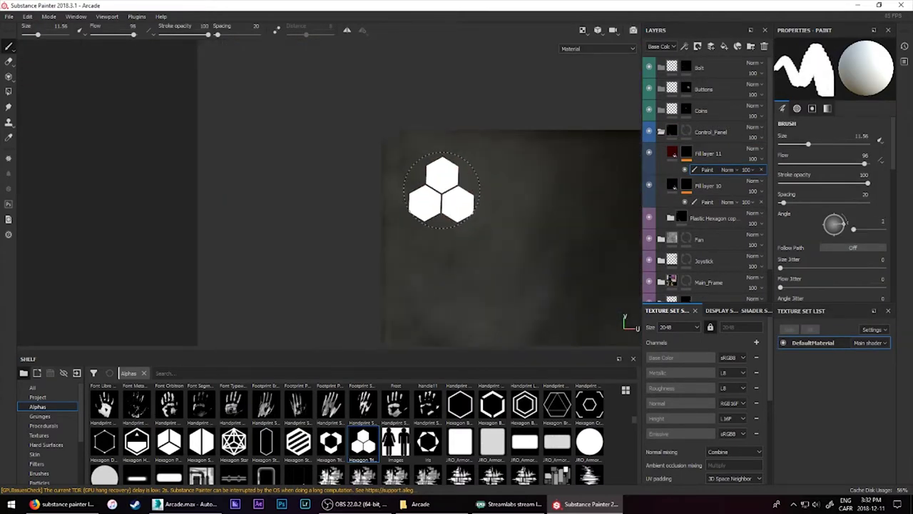
scroll(373, 265, "down", 5)
scroll(633, 463, "down", 3)
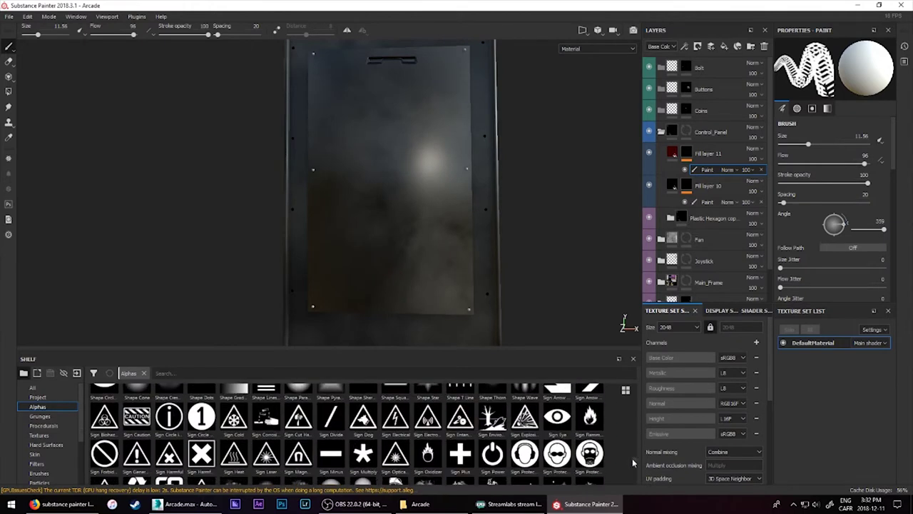
left_click(677, 151)
left_click(382, 116)
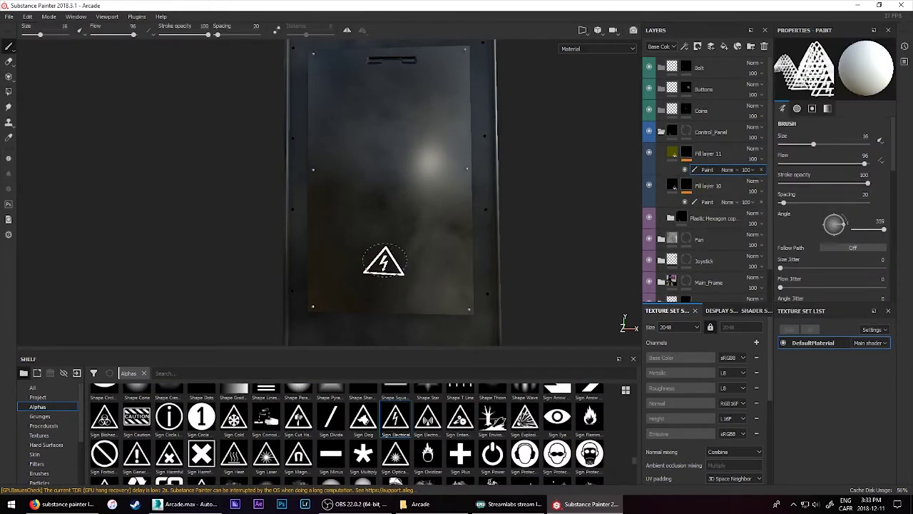
- Stamp WARNING text beneath the sign and duplicate Fill layer 11
scroll(387, 212, "up", 2)
scroll(342, 436, "down", 2)
scroll(342, 435, "down", 2)
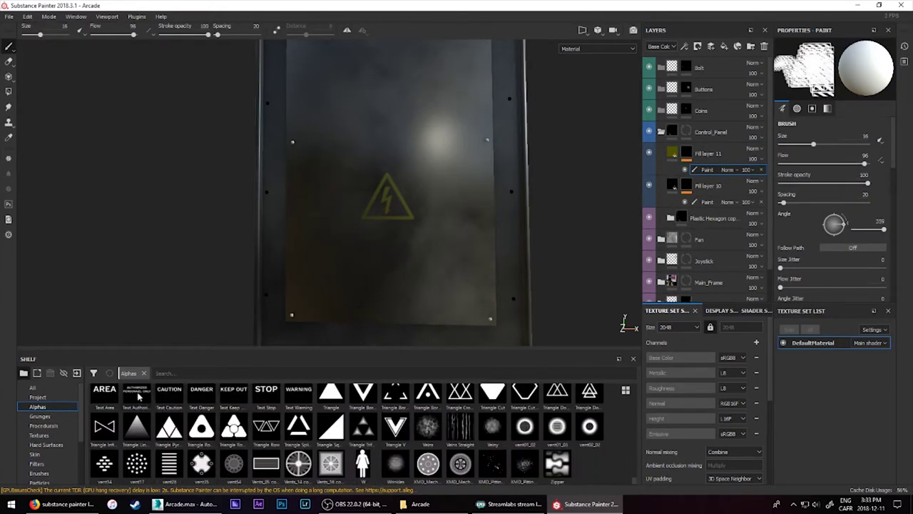
left_click(298, 403)
left_click(133, 403)
key("ctrl+d")
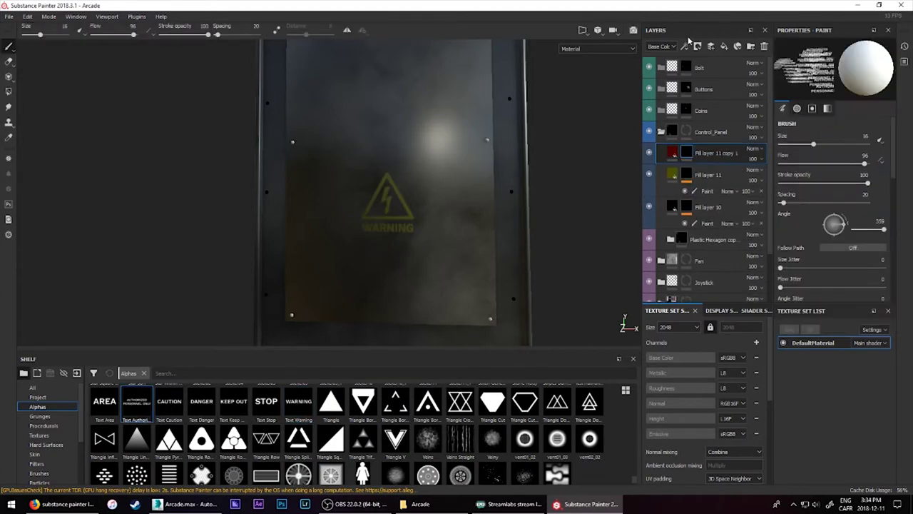
scroll(410, 225, "down", 2)
scroll(410, 228, "down", 5)
- Collapse the layer groups, select Coins, and bring the coin slot into view
right_click(658, 111)
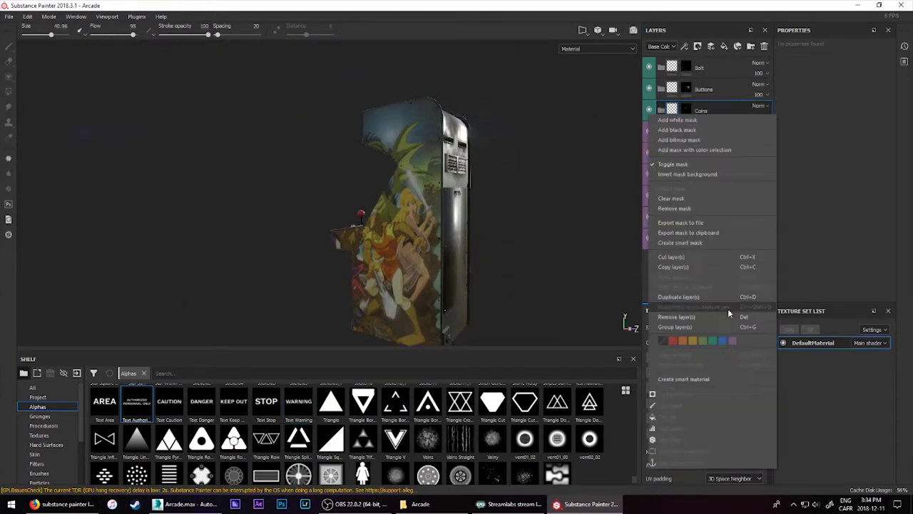
left_click(728, 303)
left_click_drag(552, 266, 428, 214, "alt")
scroll(421, 207, "up", 5)
scroll(48, 429, "down", 3)
- Apply the Painted_Steel smart material to the Coins folder
left_click(48, 445)
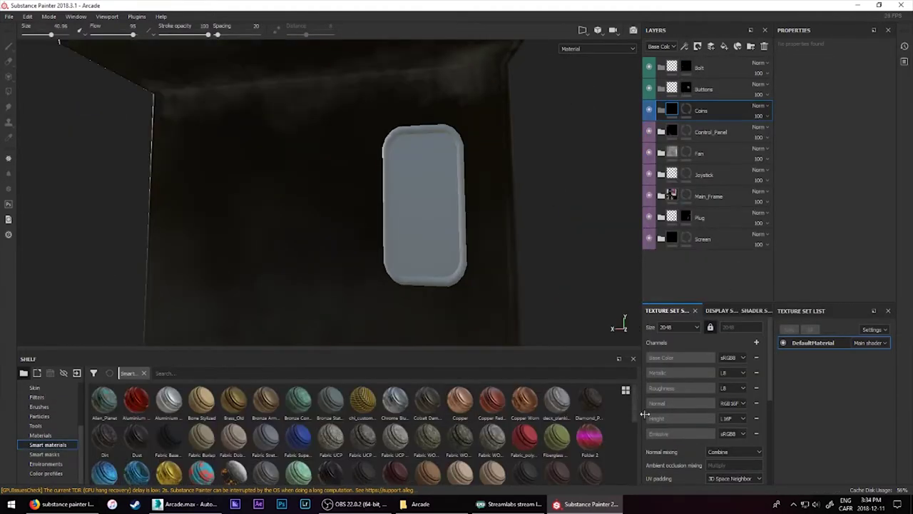
scroll(357, 435, "down", 1)
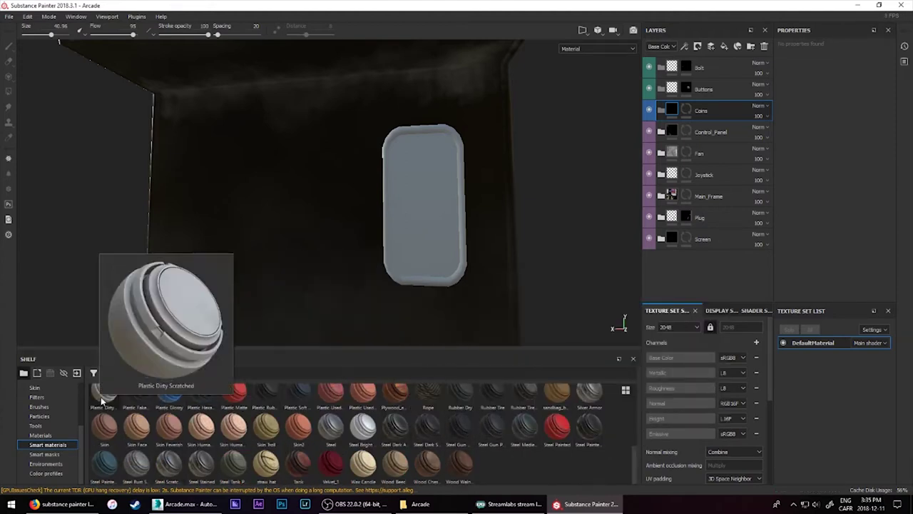
scroll(585, 414, "up", 1)
left_click_drag(492, 404, 699, 122)
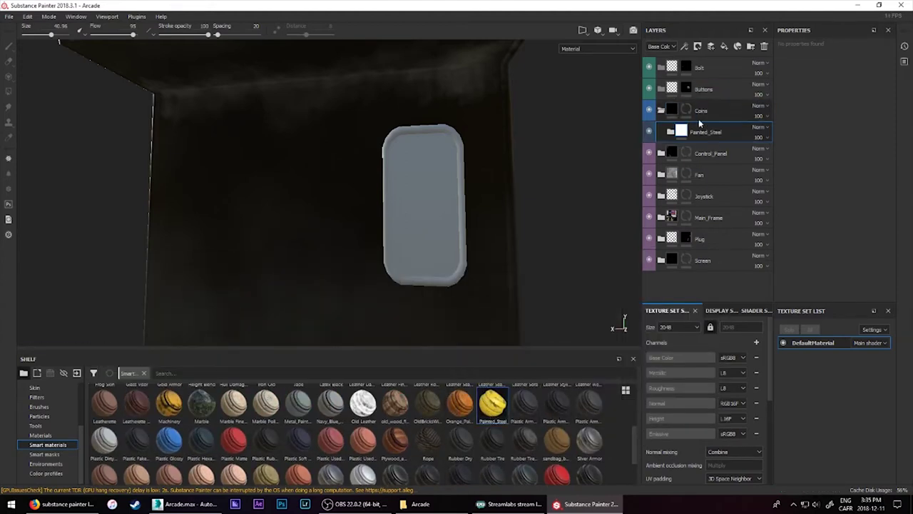
left_click(671, 131)
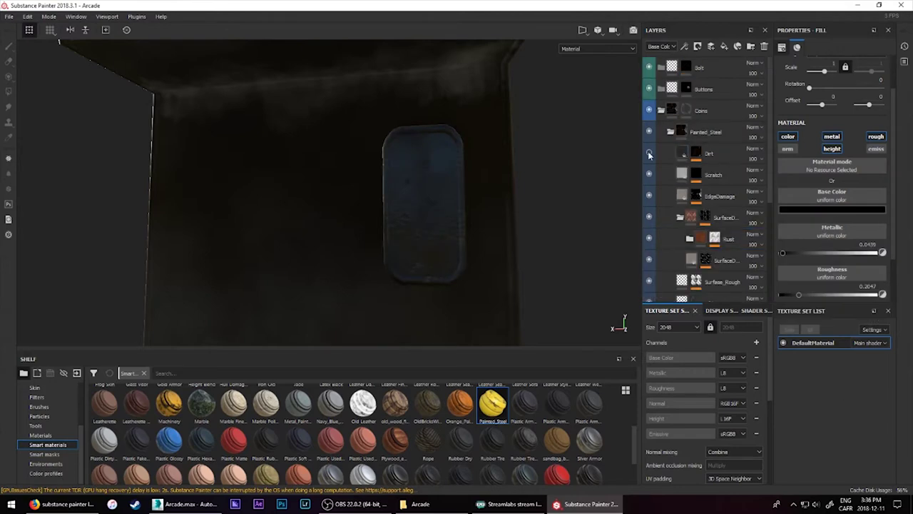
- Inspect Painted_Steel's sublayers and delete its Rust group
left_click(680, 218)
left_click(728, 240)
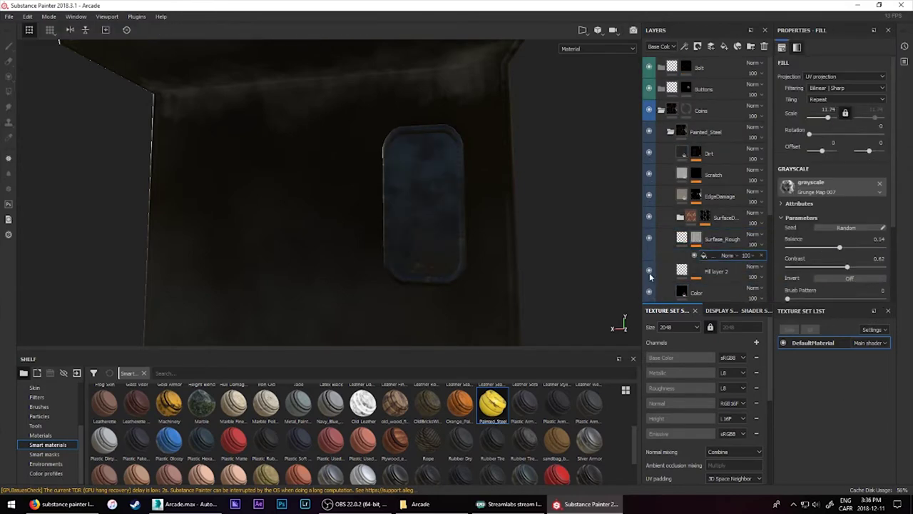
left_click(650, 277)
left_click(691, 241)
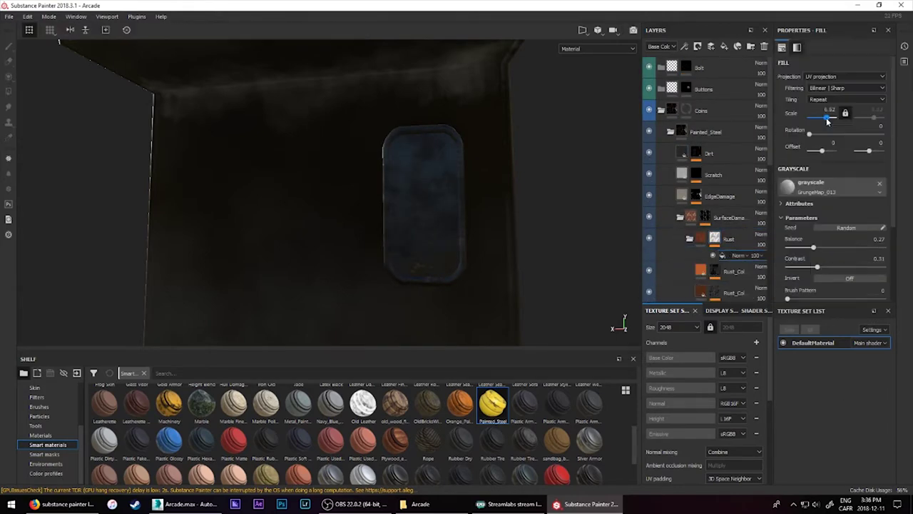
scroll(706, 179, "down", 3)
left_click(705, 154)
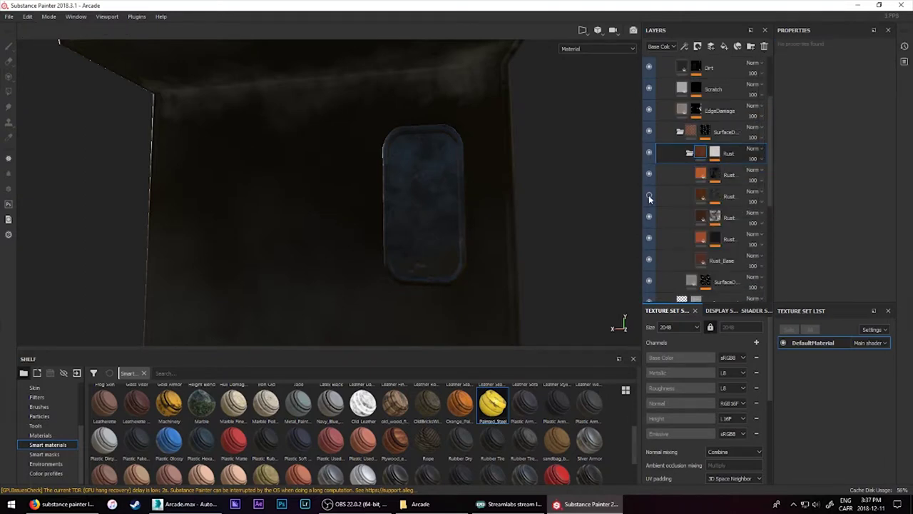
left_click(713, 175)
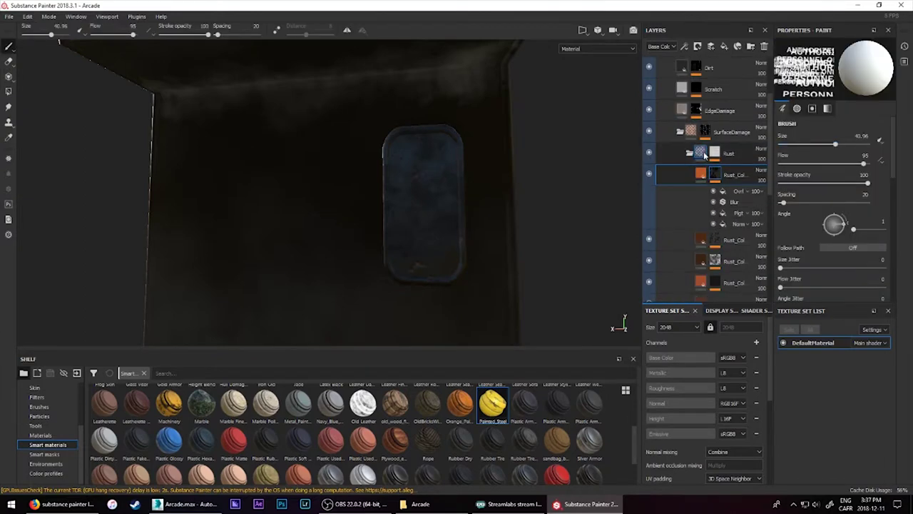
key("Delete")
left_click_drag(464, 222, 431, 285, "alt")
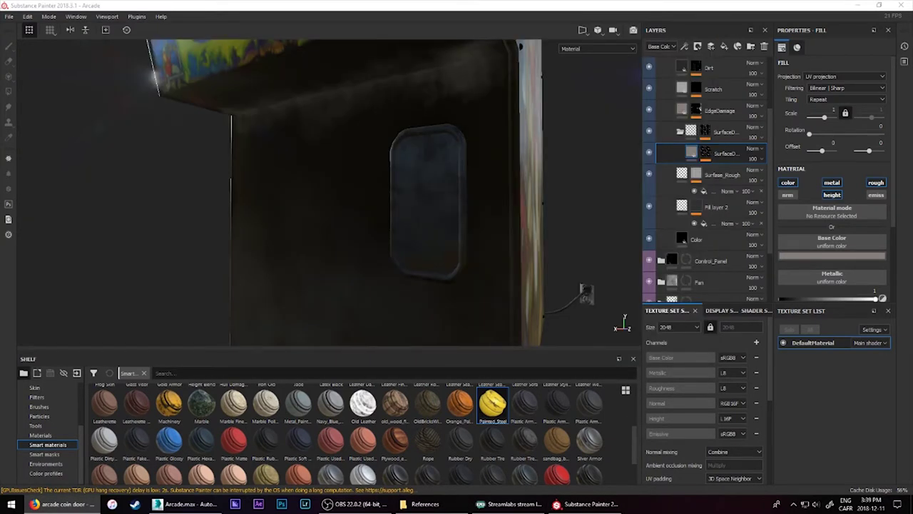
scroll(419, 207, "up", 3)
left_click(709, 132)
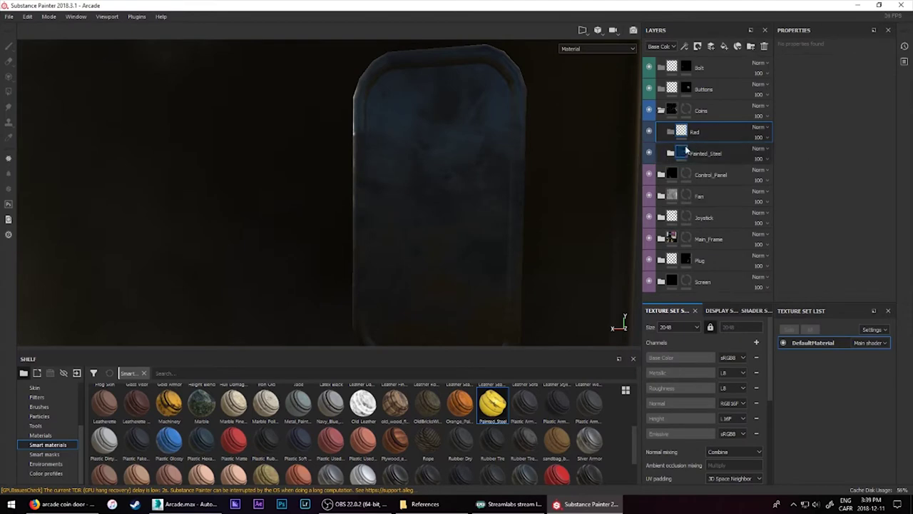
- Add a red fill layer with a black mask and a paint effect
left_click(711, 45)
left_click(832, 257)
left_click_drag(843, 290, 831, 295)
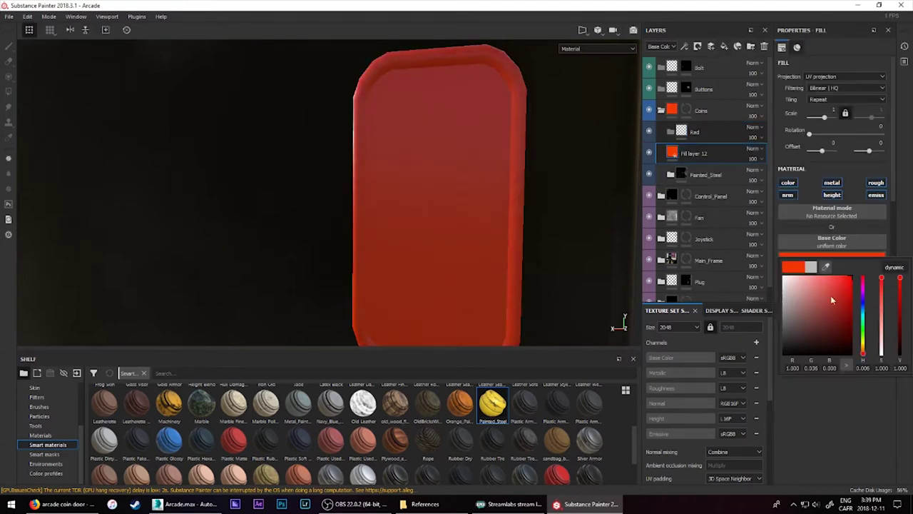
left_click(684, 46)
left_click(706, 107)
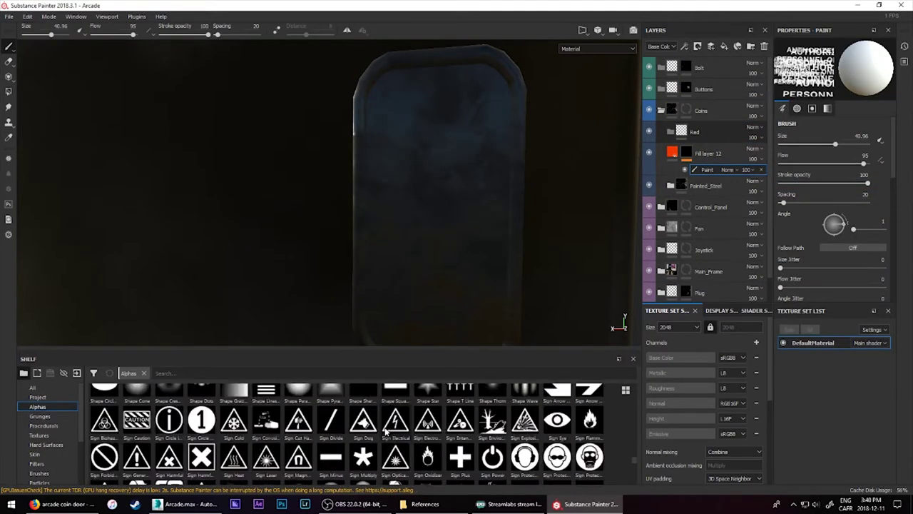
- Stamp red Shape Brick rectangles onto the coin door as coin slots
scroll(386, 428, "down", 3)
scroll(386, 428, "down", 3)
left_click(363, 391)
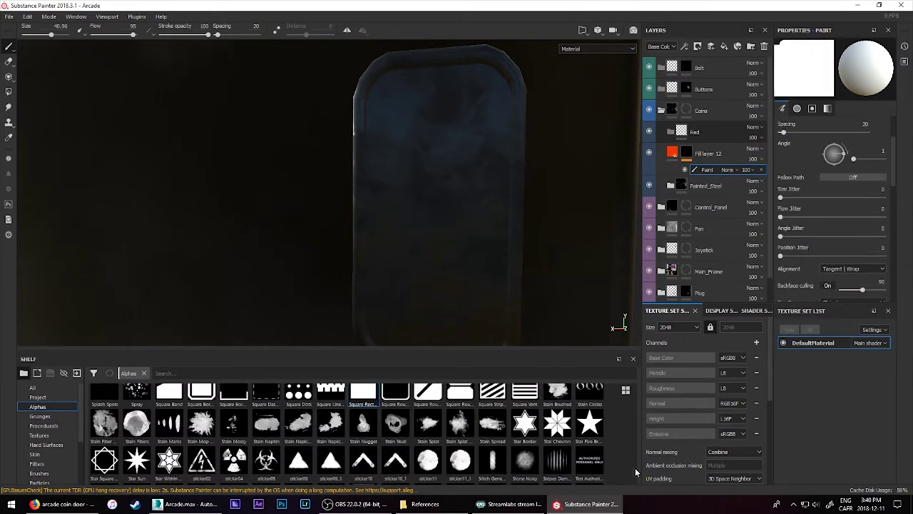
scroll(386, 428, "up", 3)
left_click(558, 418)
scroll(395, 165, "down", 3)
scroll(395, 166, "up", 3)
left_click(395, 143)
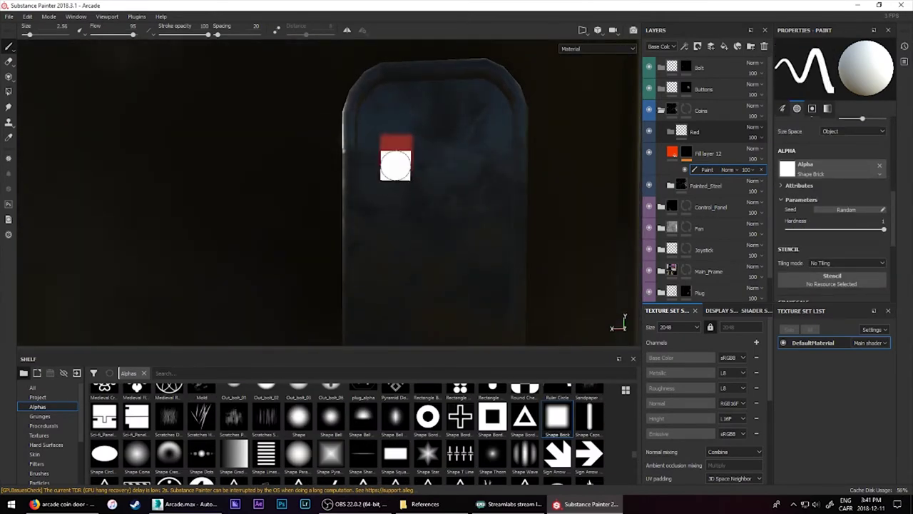
key("x")
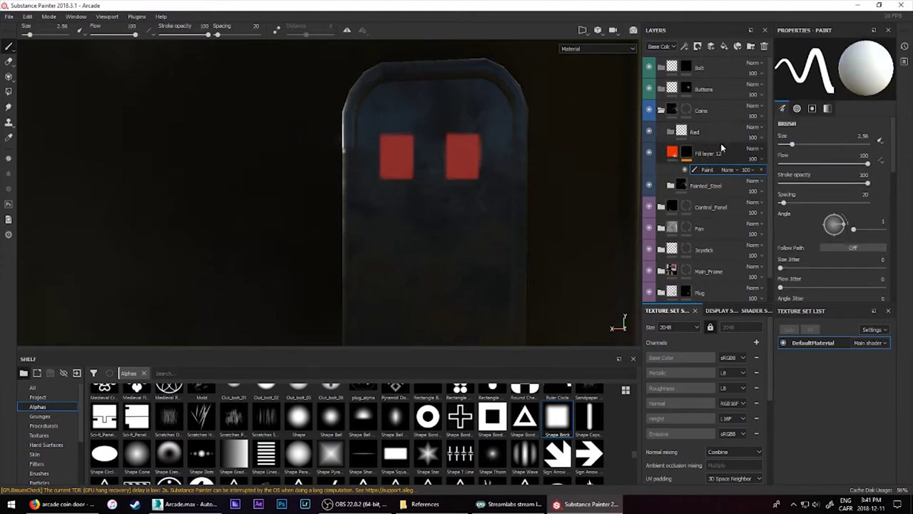
left_click(676, 186)
left_click(742, 311)
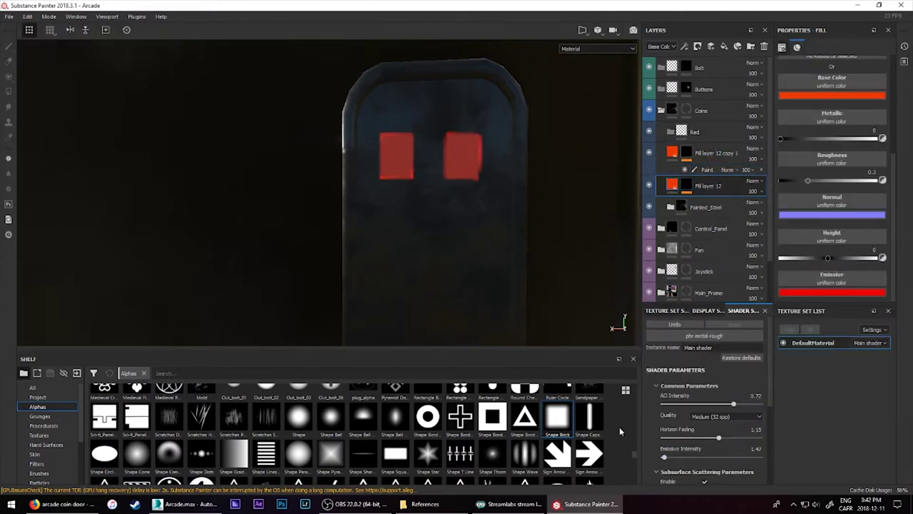
- Set the emissive intensity to 2.45 and select the copy layer's paint mask
left_click(671, 461)
left_click_drag(671, 460, 665, 458)
left_click(698, 156)
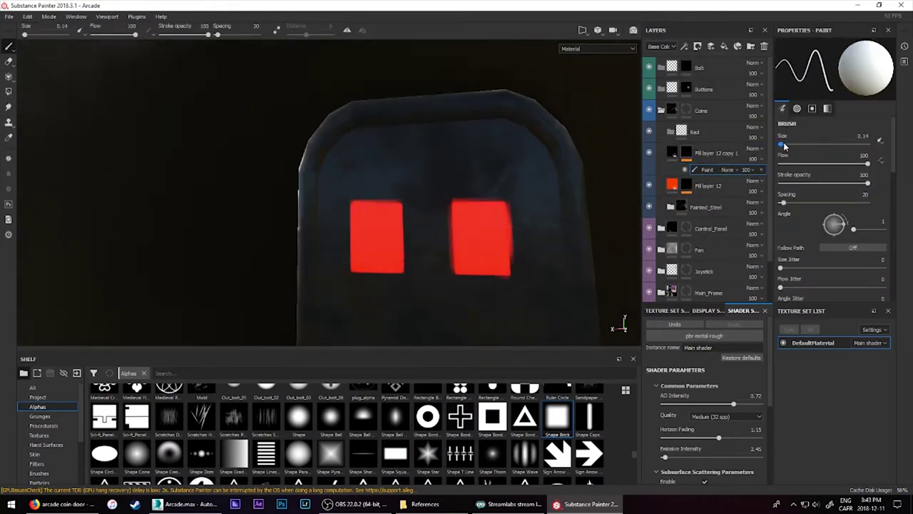
- With a 0.28 brush, paint a dark slot line on the left square and an inner frame on the right
left_click(359, 211)
left_click(359, 269, "shift")
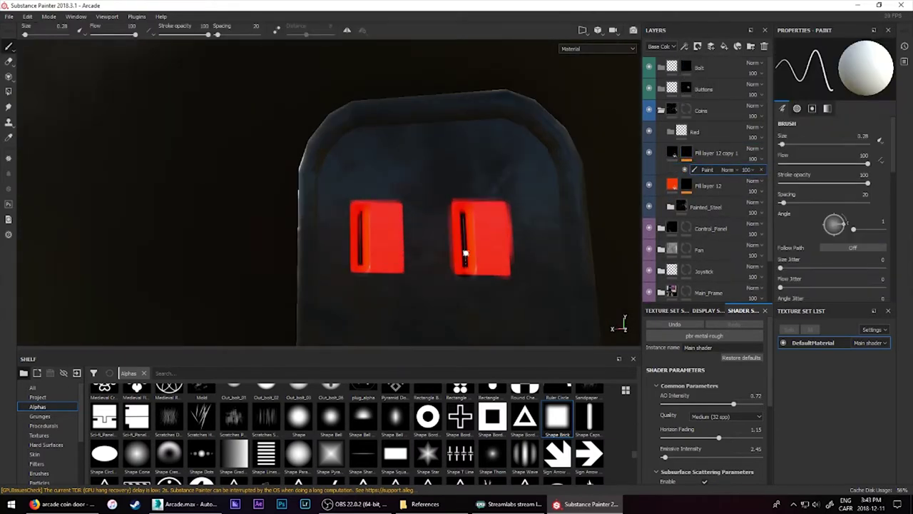
scroll(464, 254, "down", 3)
scroll(418, 242, "down", 3)
scroll(407, 239, "up", 8)
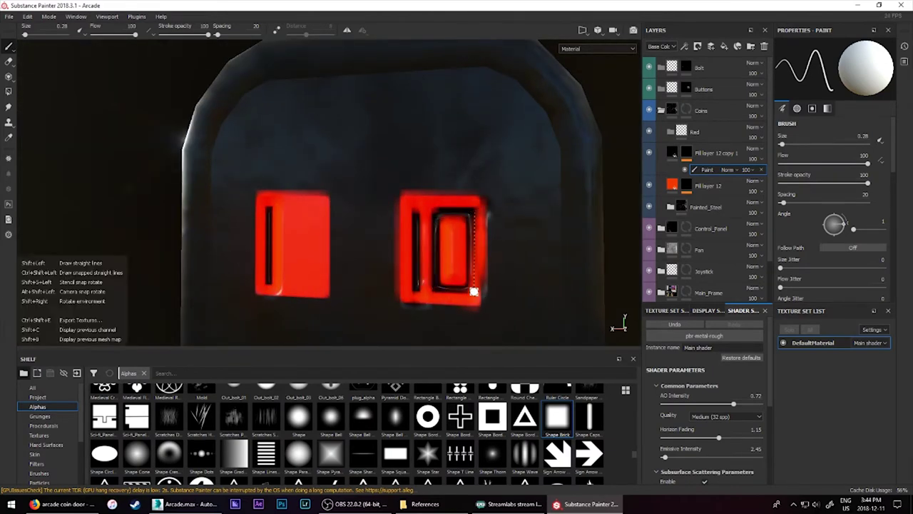
left_click(473, 292, "shift")
left_click(680, 202)
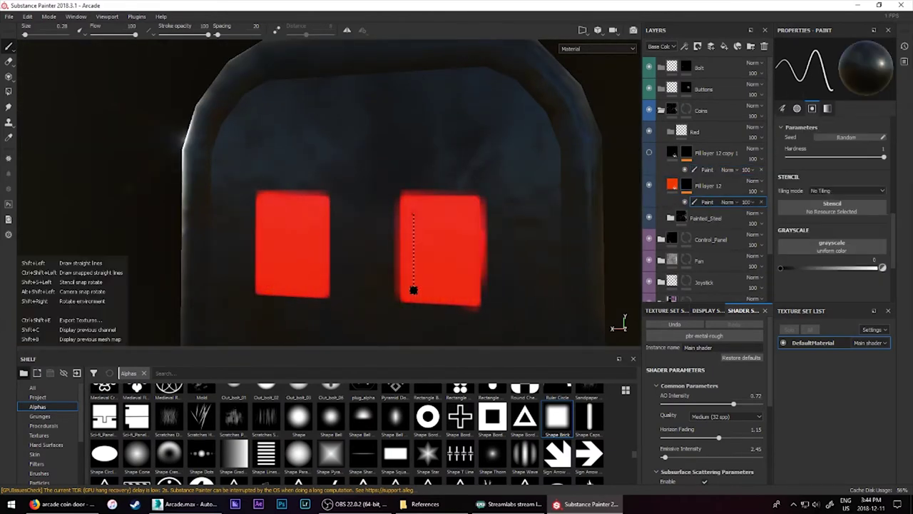
left_click_drag(412, 292, 482, 303, "alt")
key("x")
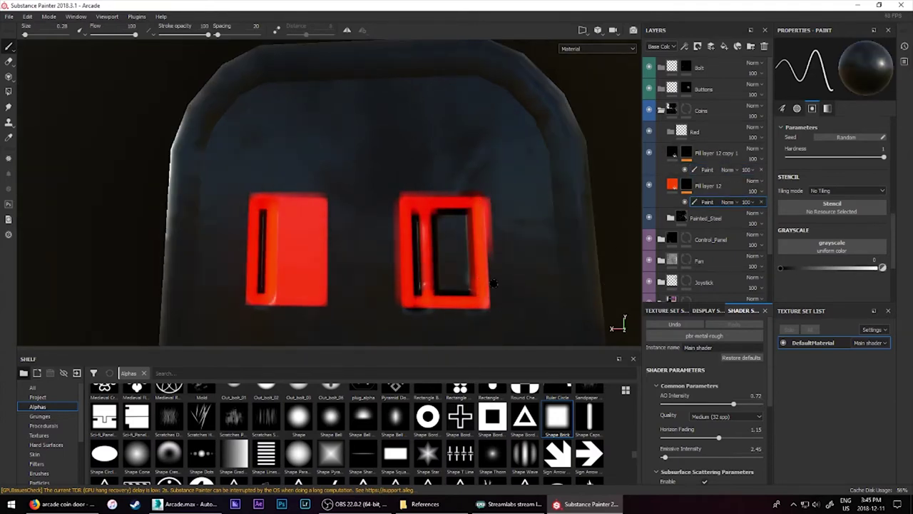
scroll(478, 218, "down", 3)
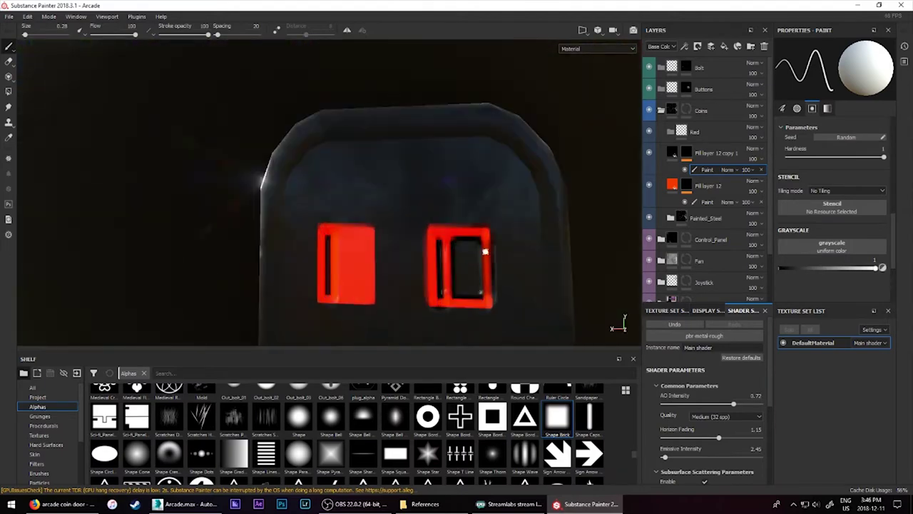
- Duplicate Fill layer 12 and pick the Font Jura text alpha, consulting Character Map
key("ctrl+d")
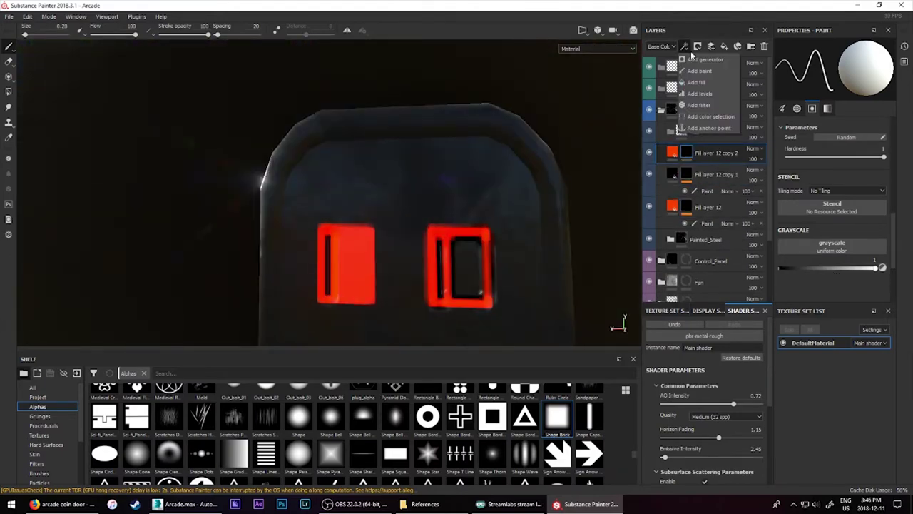
scroll(621, 457, "down", 5)
scroll(413, 456, "down", 5)
left_click(189, 462)
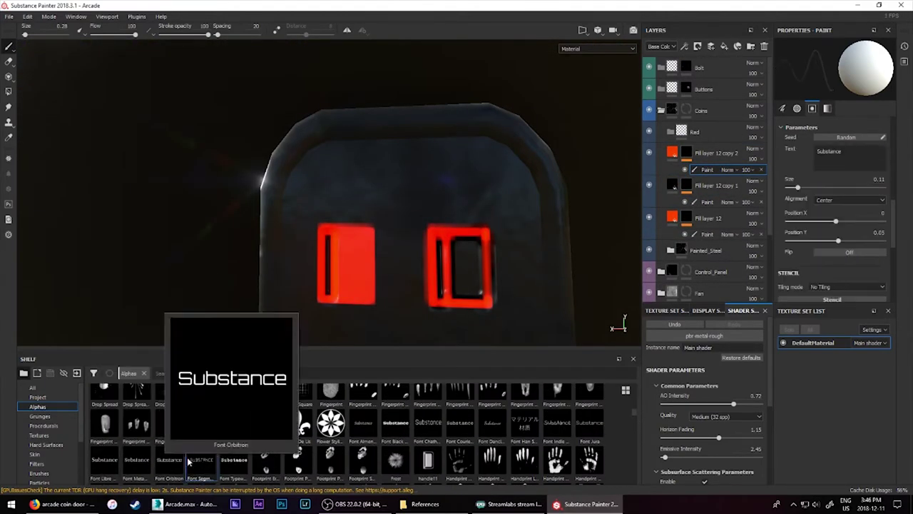
left_click(591, 423)
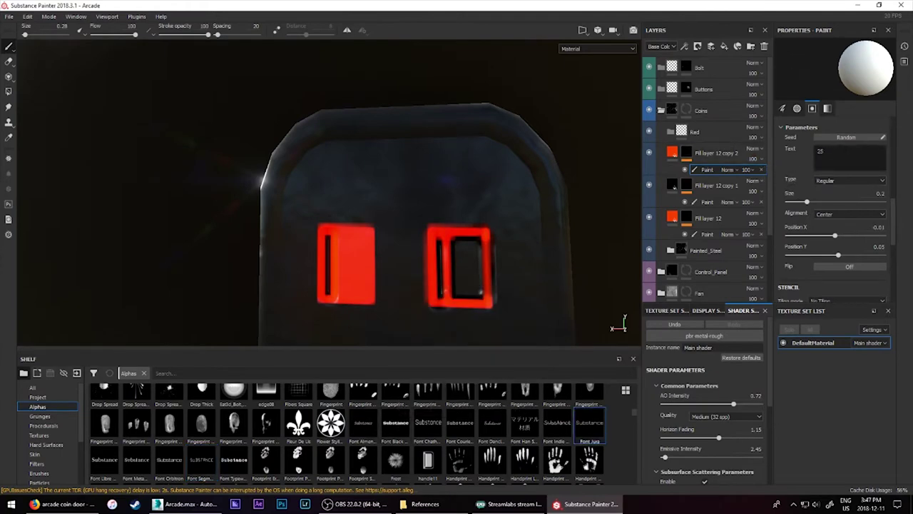
key("super")
type("charmap")
key("Return")
key("alt+Tab")
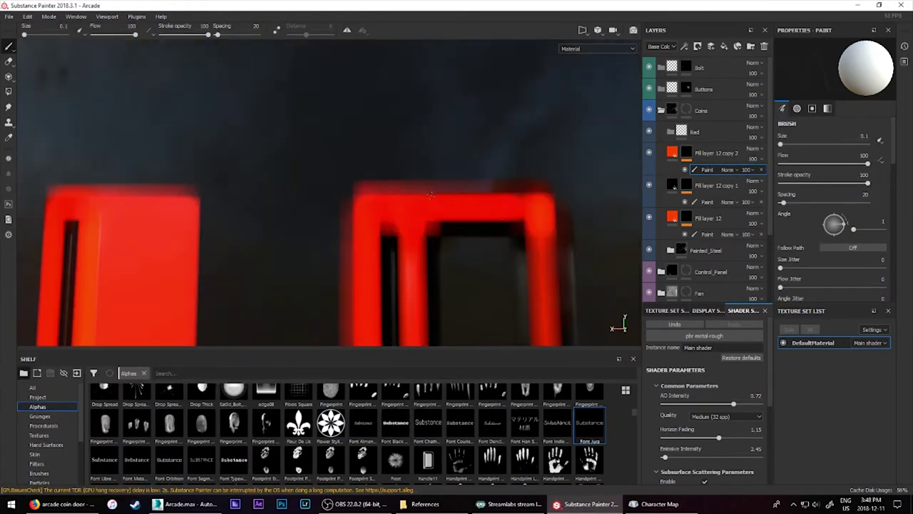
- Toggle the red fill layers' visibility, select Fill layer 12 copy 1's mask, and pick the handle11 alpha
left_click_drag(499, 256, 377, 157, "alt")
left_click(649, 152)
left_click(648, 217)
left_click(707, 201)
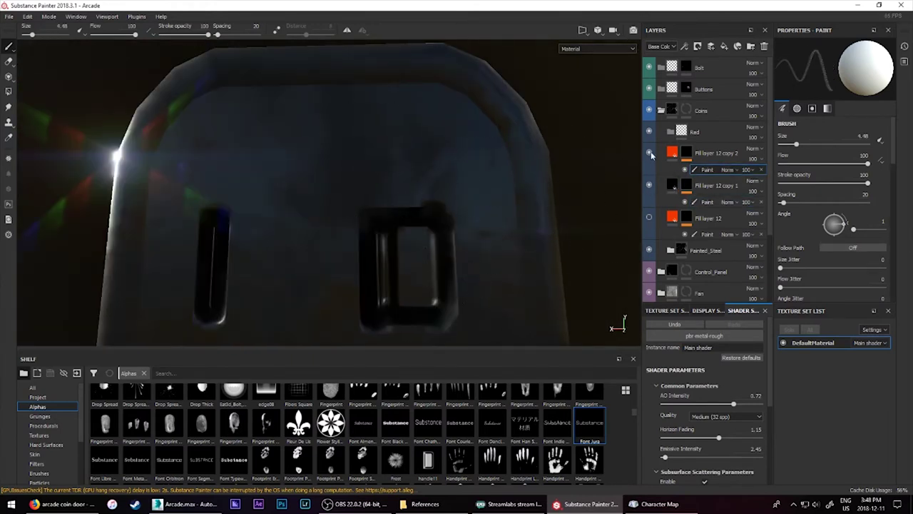
left_click(649, 152)
left_click(649, 217)
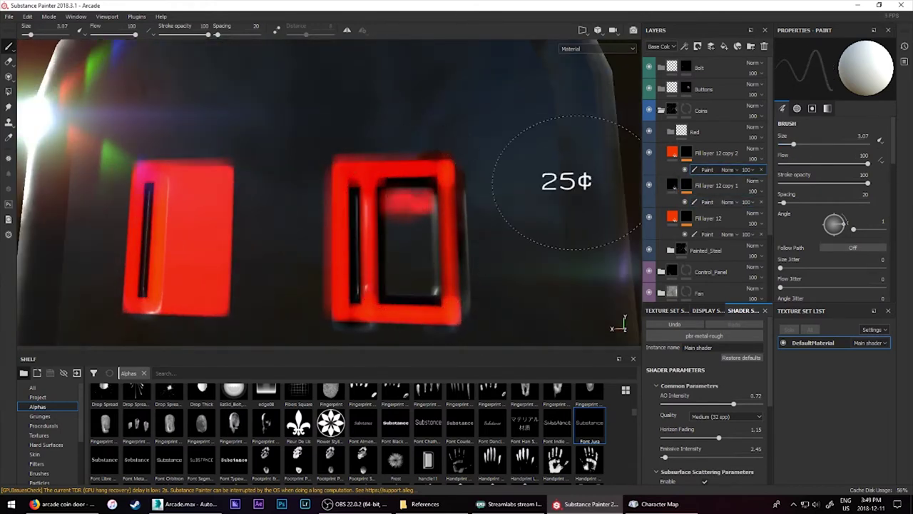
left_click(428, 461)
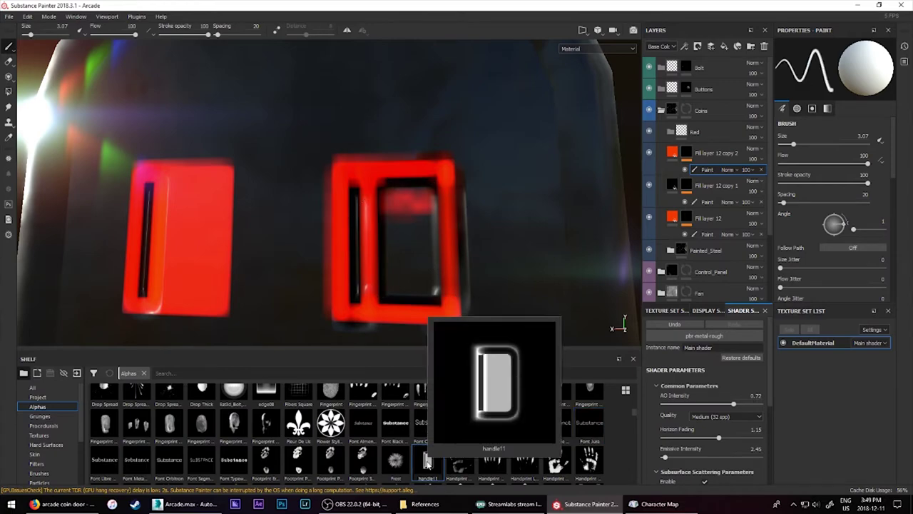
scroll(428, 255, "down", 5)
- Paint square recesses on Fill layer 12 copy 1 with a smaller Shape Brick alpha
left_click_drag(429, 255, 338, 258, "alt")
scroll(338, 258, "up", 5)
scroll(633, 420, "down", 3)
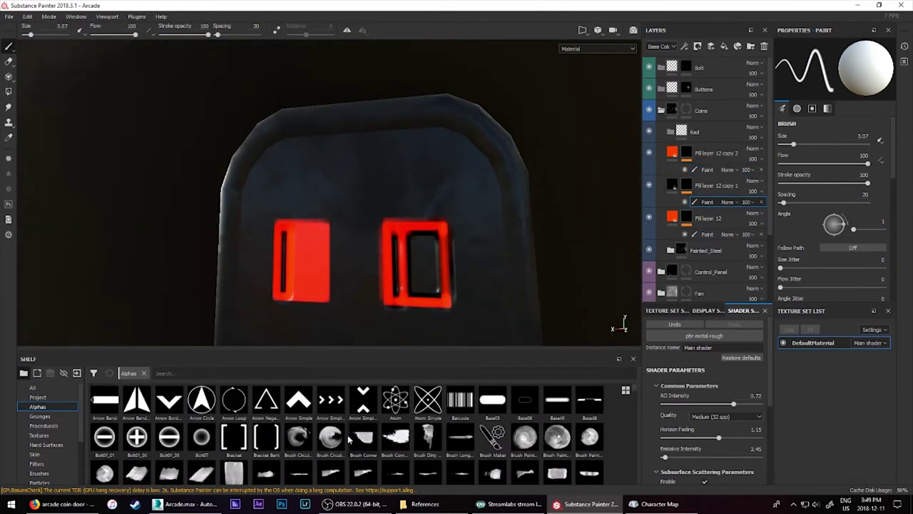
scroll(633, 420, "down", 3)
scroll(635, 427, "down", 3)
scroll(635, 427, "down", 5)
left_click(557, 424)
left_click_drag(343, 250, 312, 249, "alt")
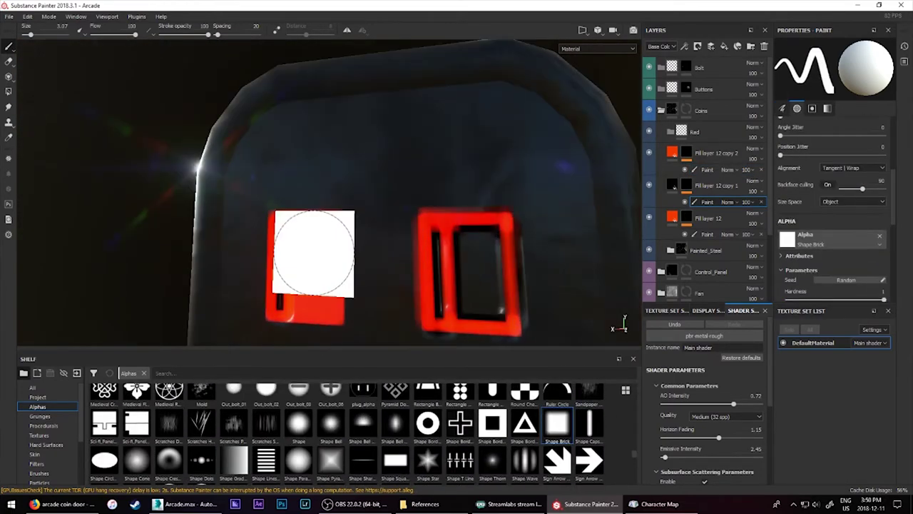
left_click_drag(319, 294, 184, 281, "alt")
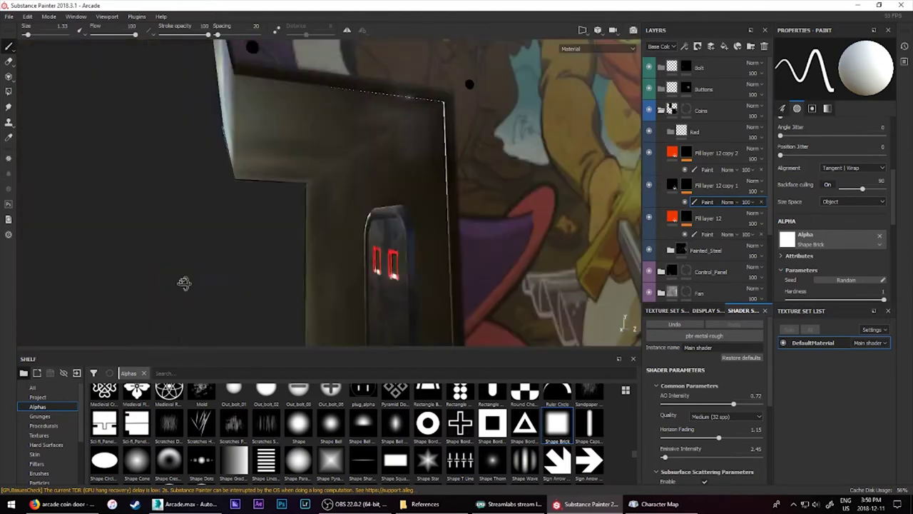
left_click(687, 186)
key("1")
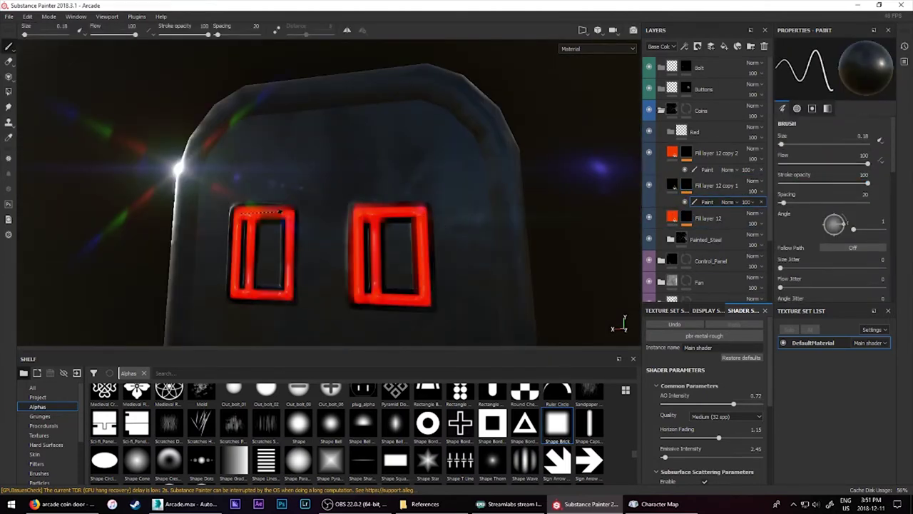
left_click_drag(282, 212, 602, 249, "alt")
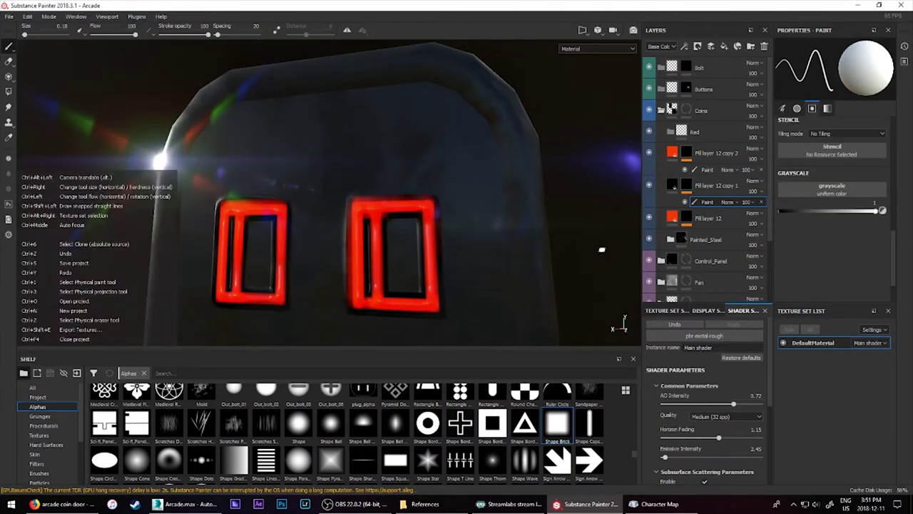
key("f")
- Stamp a round recessed knob on the coin door with a 3.26 brush
left_click(493, 425)
scroll(360, 257, "up", 5)
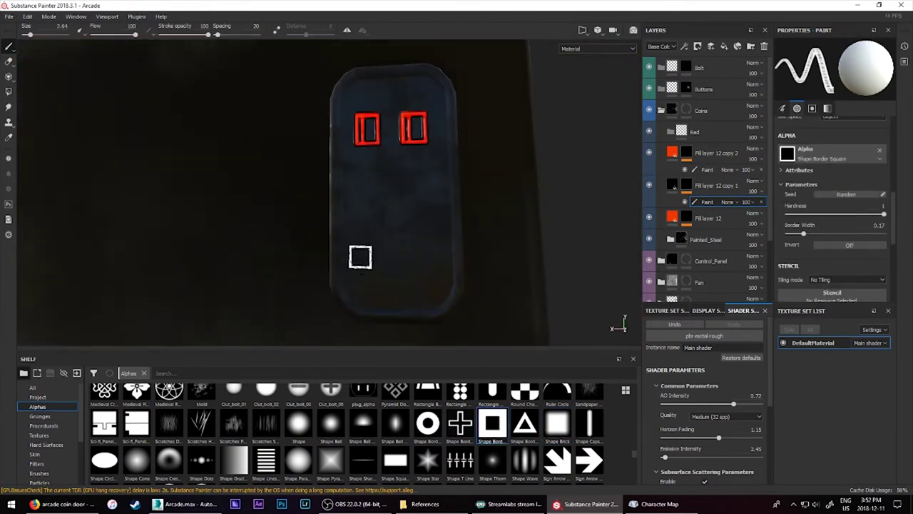
right_click_drag(516, 271, 364, 259, "ctrl")
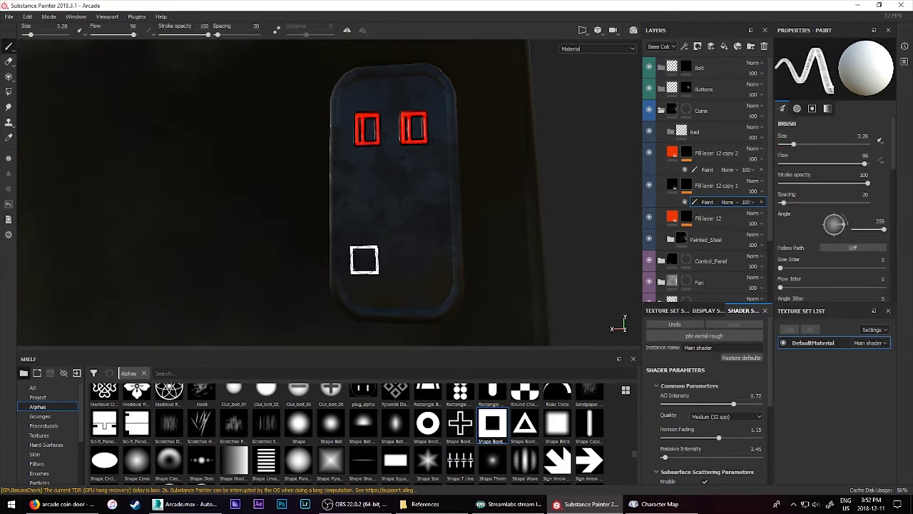
scroll(438, 427, "down", 3)
left_click(492, 446)
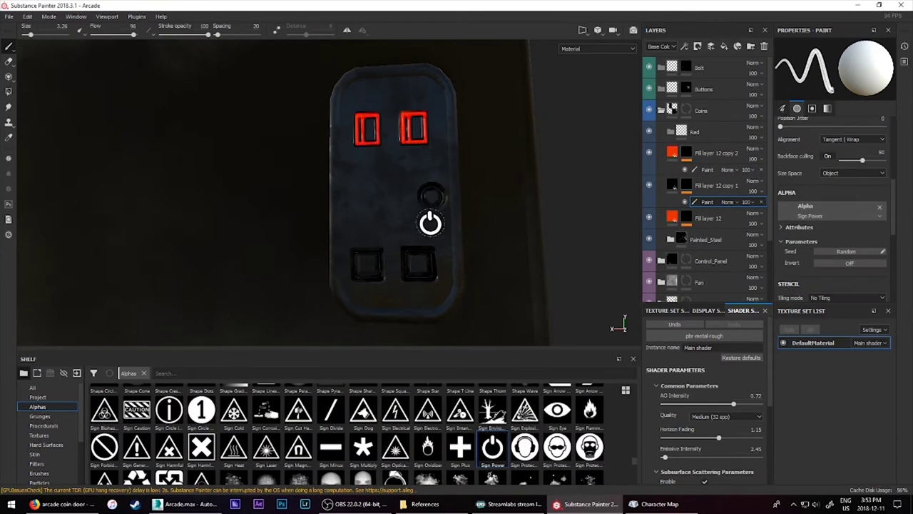
scroll(856, 157, "up", 5)
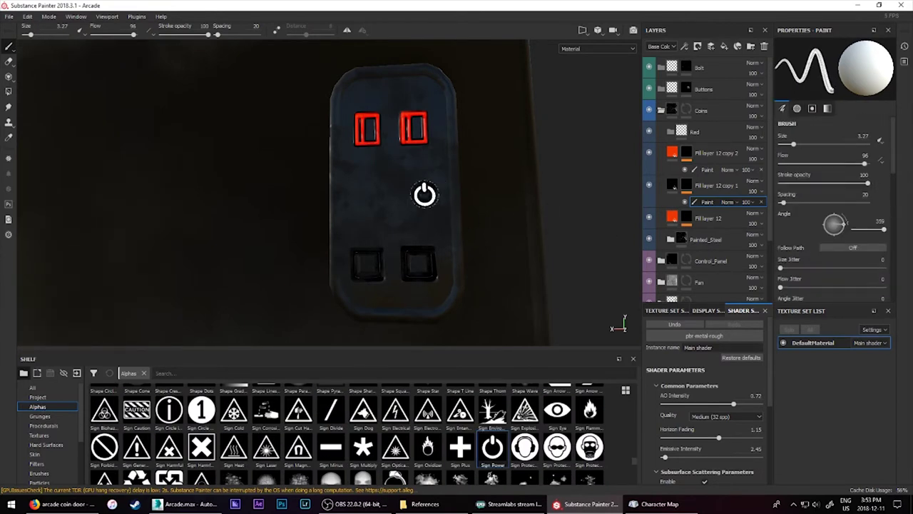
scroll(300, 464, "up", 3)
left_click(425, 198)
scroll(428, 198, "up", 2)
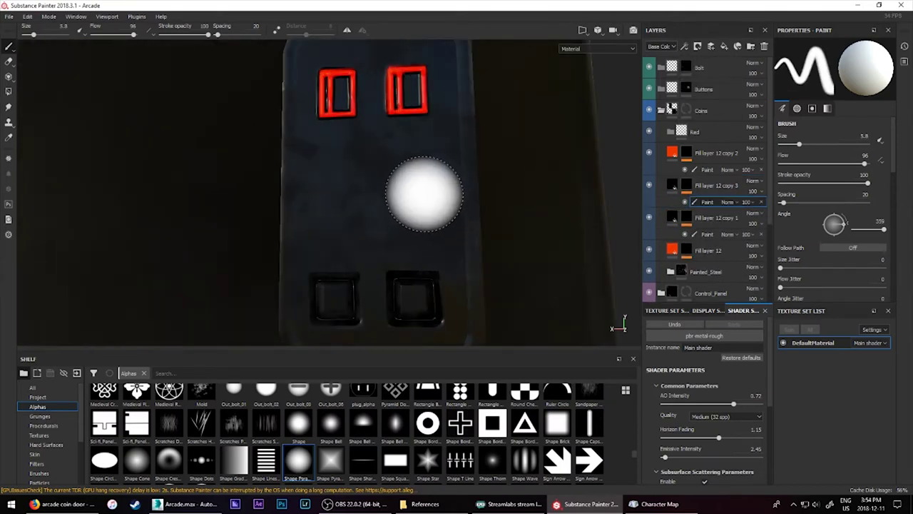
- Load the Shape alpha and begin painting into Fill layer 12 copy 3's mask
left_click_drag(298, 425, 827, 262)
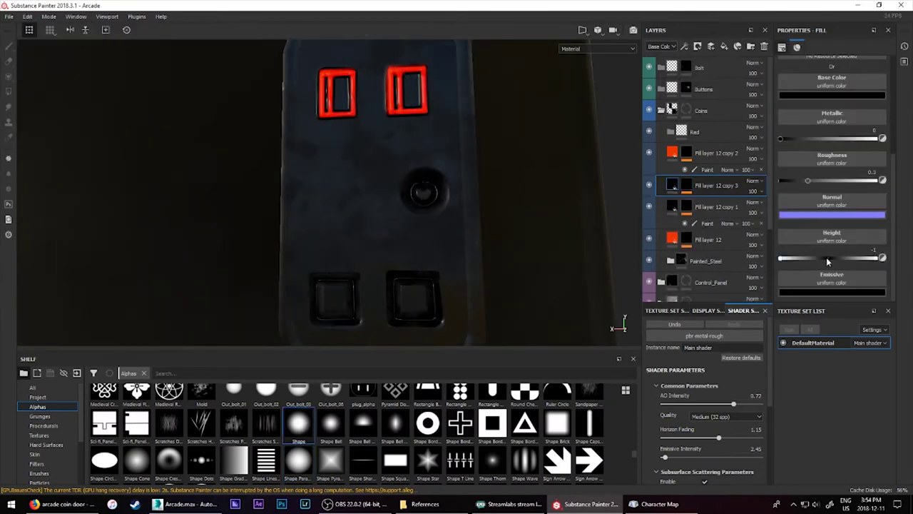
key("1")
scroll(357, 436, "up", 2)
- Apply two Plastic Glossy smart materials, red and white, to the Buttons folder
left_click(267, 464)
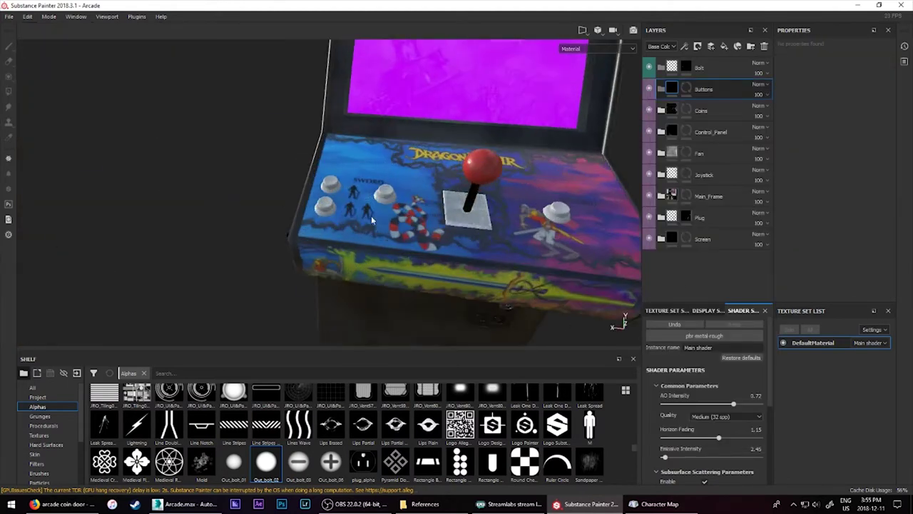
scroll(503, 439, "down", 5)
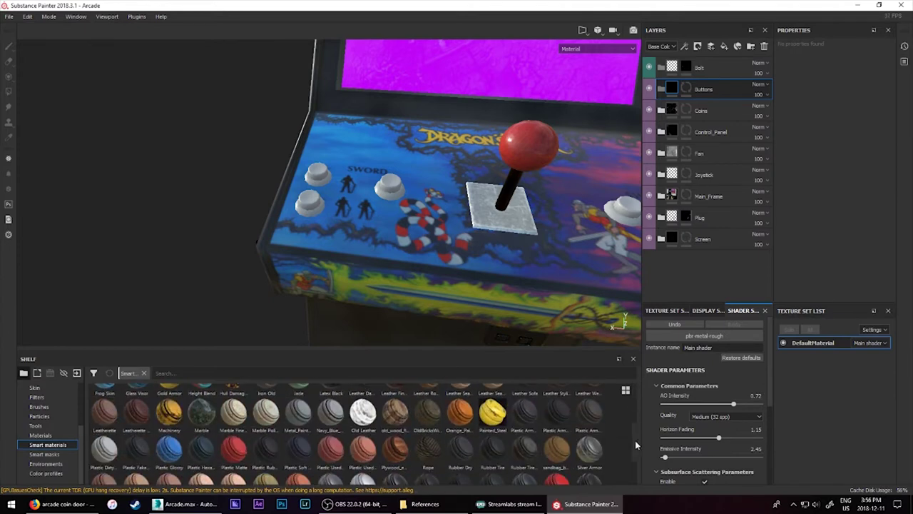
left_click_drag(169, 414, 704, 89)
left_click_drag(169, 414, 695, 93)
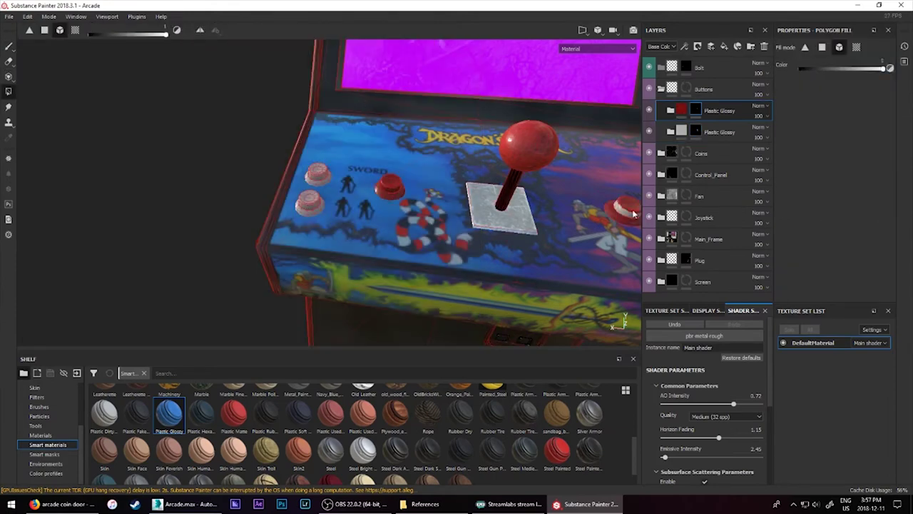
- Add a paint mask to the Bolt folder's Steel material and stamp bolts with the Out_bolt_02 alpha
scroll(516, 278, "down", 3)
scroll(516, 278, "down", 3)
left_click_drag(516, 278, 485, 169, "alt")
scroll(485, 169, "up", 3)
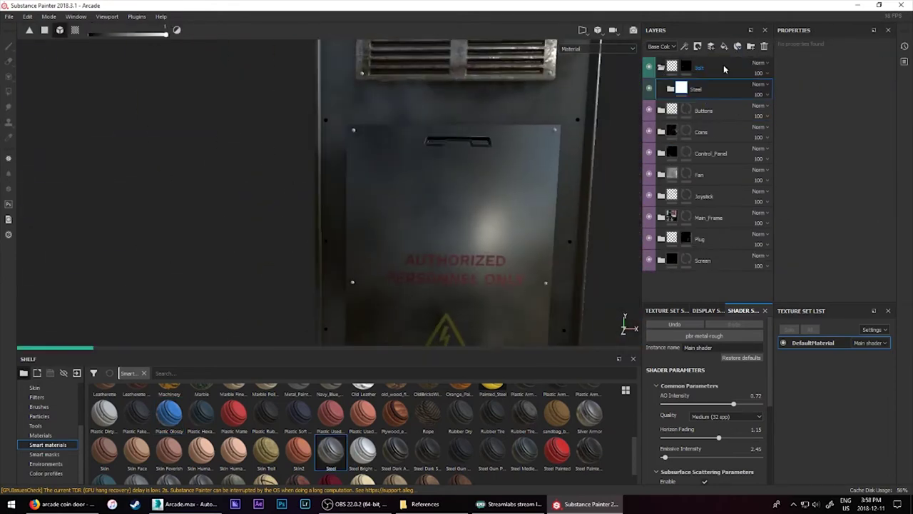
scroll(43, 428, "up", 3)
left_click(37, 406)
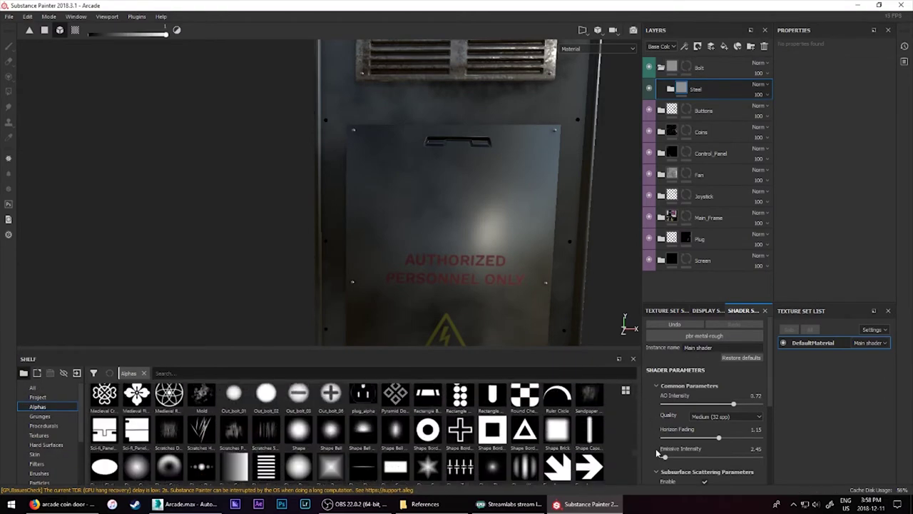
left_click(671, 88)
left_click(695, 110)
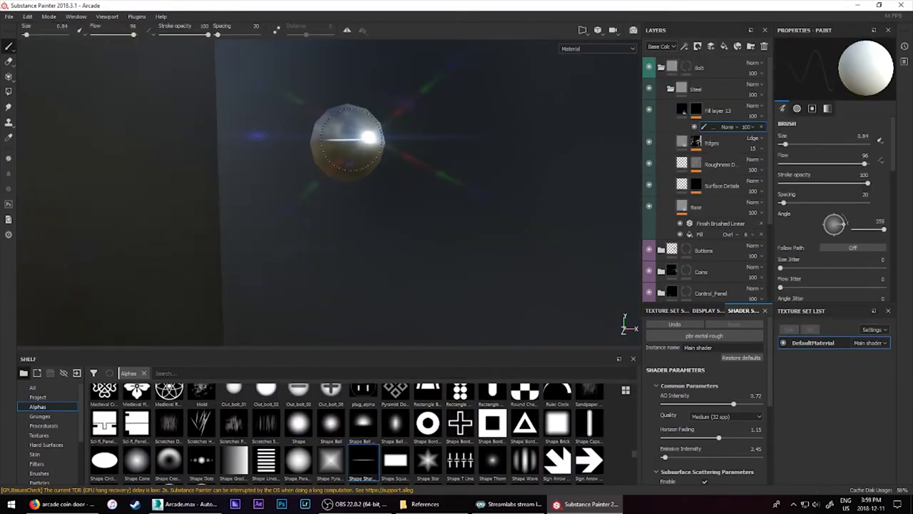
right_click_drag(348, 139, 402, 194, "alt")
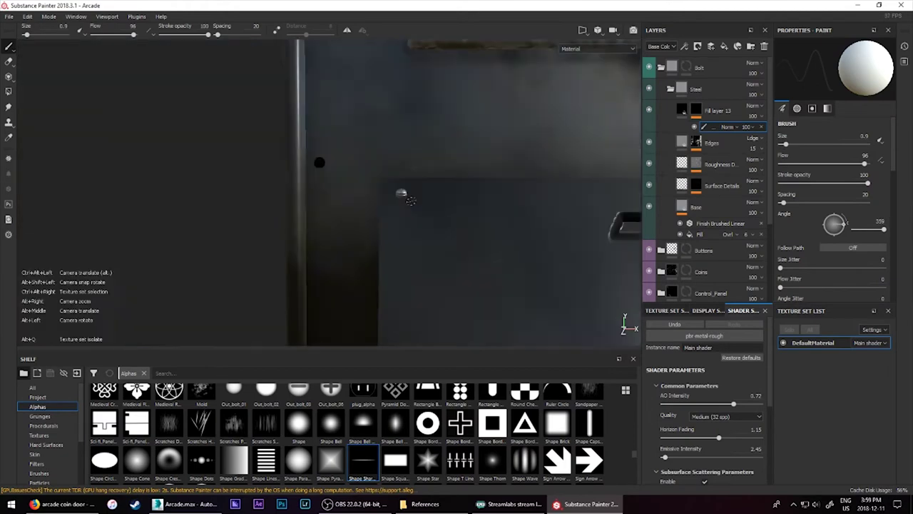
scroll(410, 200, "down", 10)
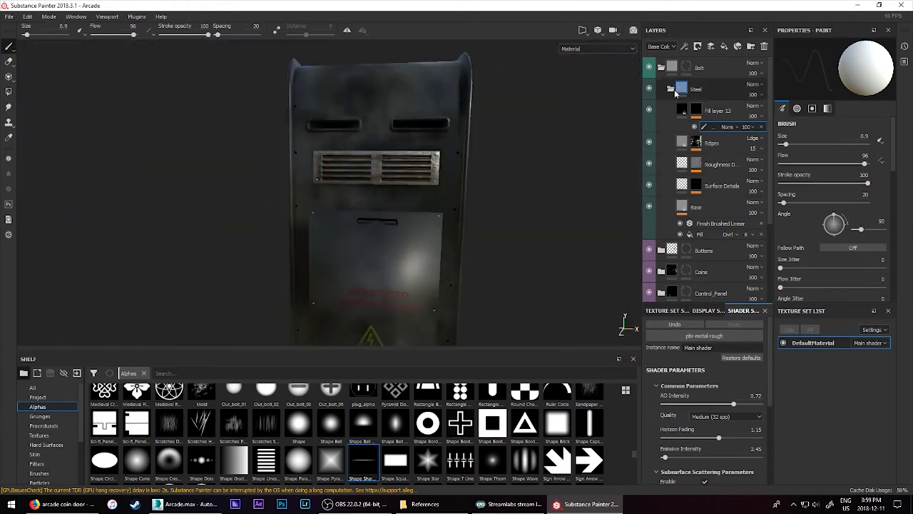
- Create a Final_Details folder and add the Dirt smart material to it
left_click(752, 46)
type("Final")
scroll(41, 428, "down", 3)
left_click(47, 453)
left_click_drag(104, 437, 695, 69)
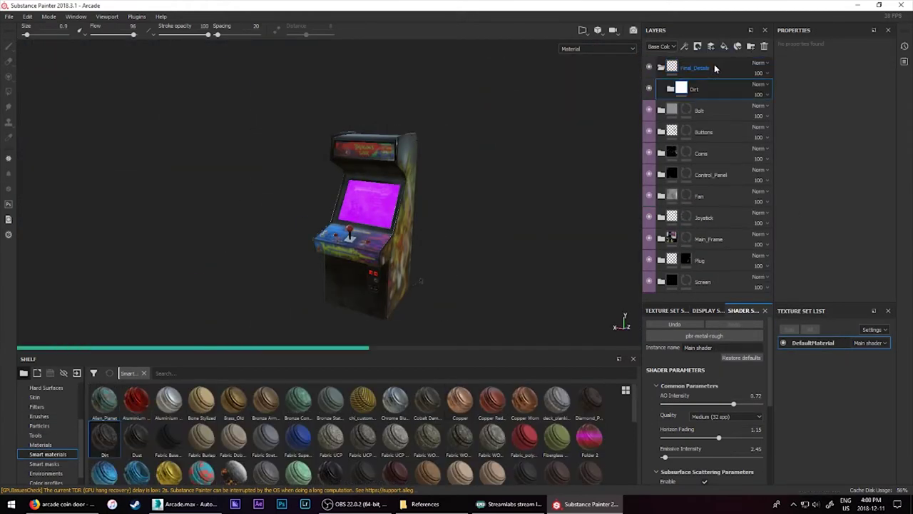
- Adjust the curvature amount of the Dirt Base generator, then collapse the Dirt folder
left_click(713, 127)
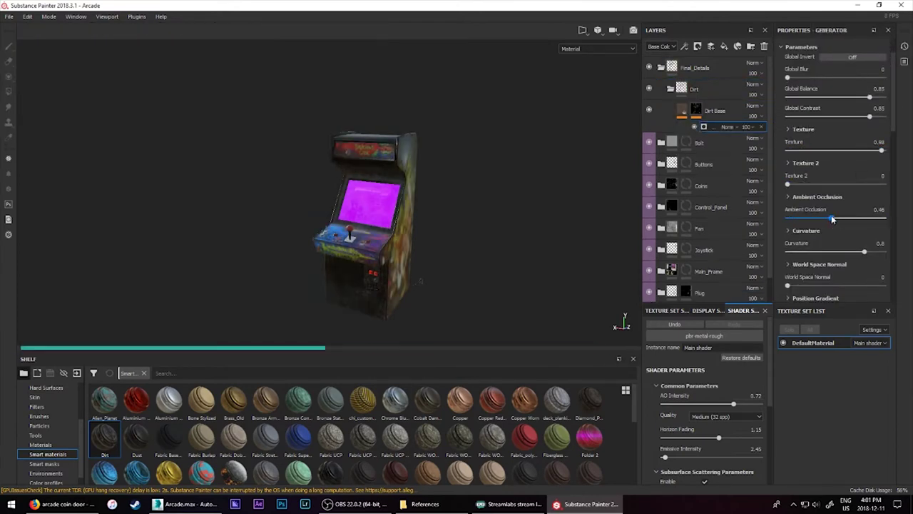
left_click_drag(826, 256, 818, 251)
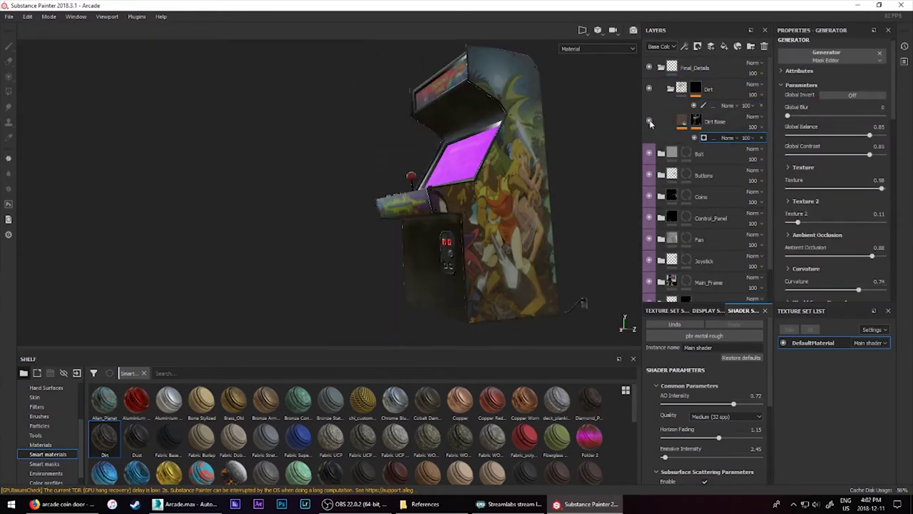
left_click(697, 122)
left_click(701, 60)
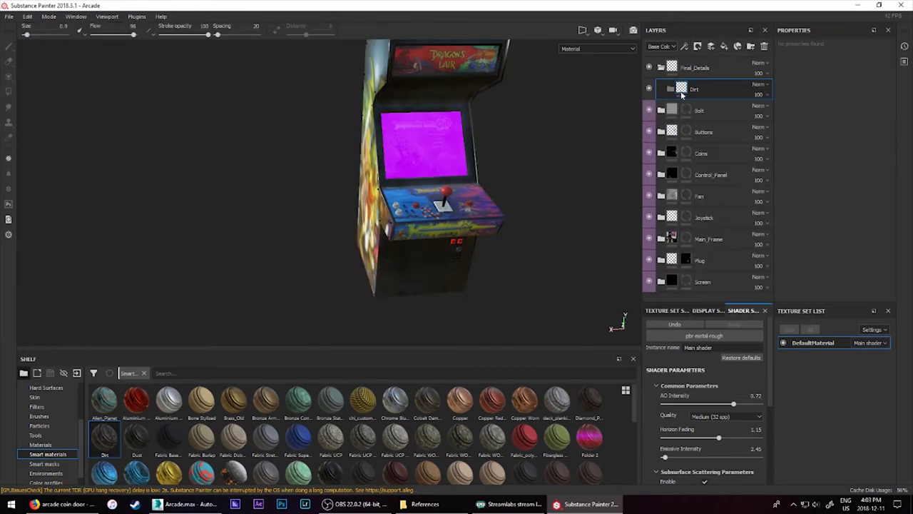
- Give the Dust folder a black mask and paint dust patches with the Dirt Cloudy alpha
right_click(660, 170)
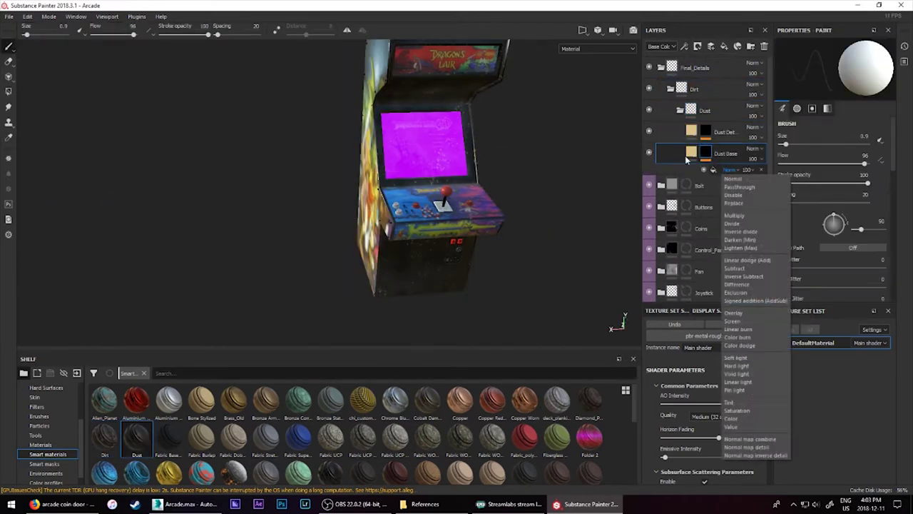
left_click(682, 187)
left_click(37, 406)
left_click(201, 457)
mouse_move(425, 246)
left_mouse_down("alt")
mouse_move(334, 303)
mouse_move(631, 221)
mouse_move(546, 169)
mouse_move(242, 190)
left_mouse_up("alt")
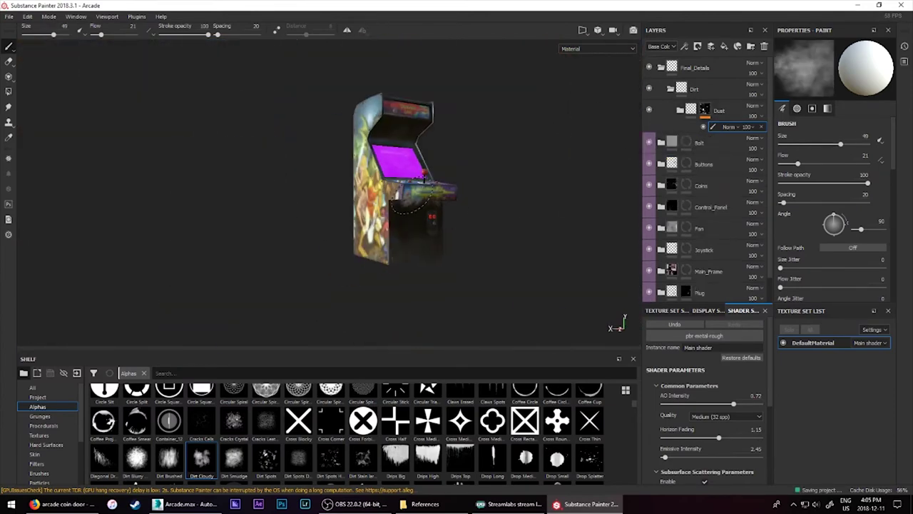
- Move Dust above Dirt and add another Dirt smart material with a paint mask
left_click_drag(718, 111, 695, 80)
left_click(708, 124)
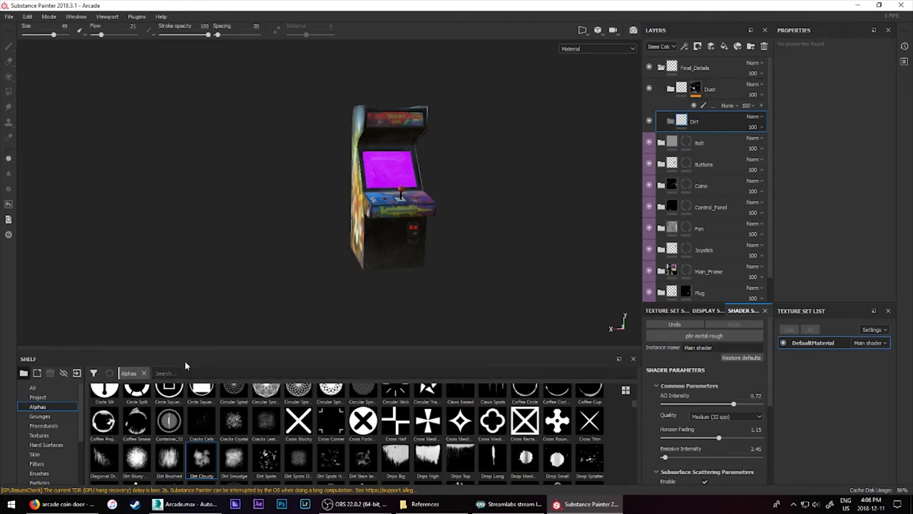
left_click(48, 454)
left_click_drag(105, 435, 703, 125)
left_click(728, 137)
- Hand-paint dirt on the art side and control panel, and dust on the rear panel
scroll(294, 263, "up", 5)
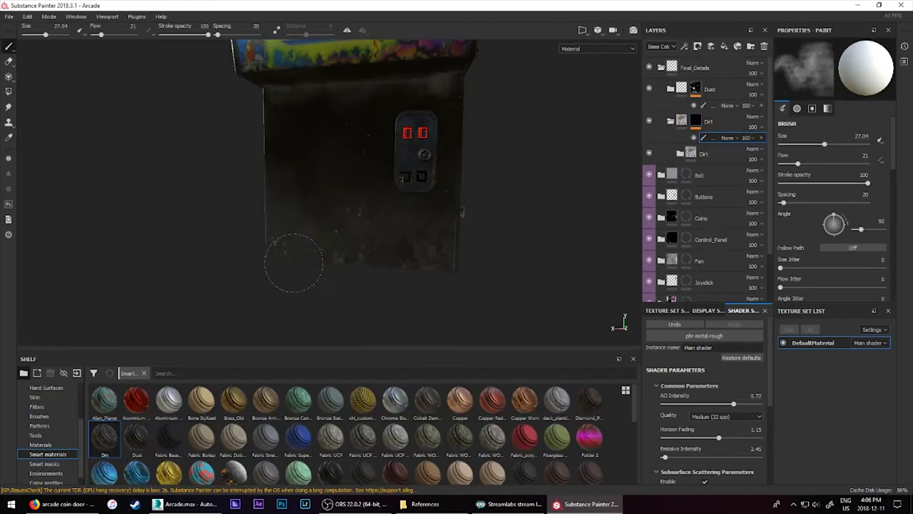
mouse_move(294, 263)
left_mouse_down("alt")
mouse_move(386, 247)
mouse_move(350, 130)
left_mouse_up("alt")
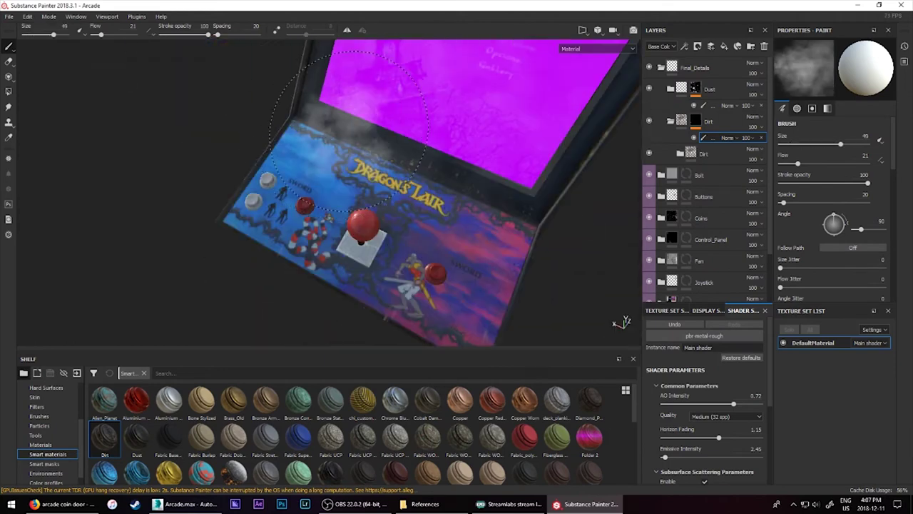
scroll(349, 131, "down", 3)
scroll(802, 272, "down", 5)
mouse_move(356, 137)
left_mouse_down("alt")
mouse_move(178, 129)
mouse_move(398, 193)
left_mouse_up("alt")
scroll(178, 129, "up", 3)
scroll(193, 307, "up", 2)
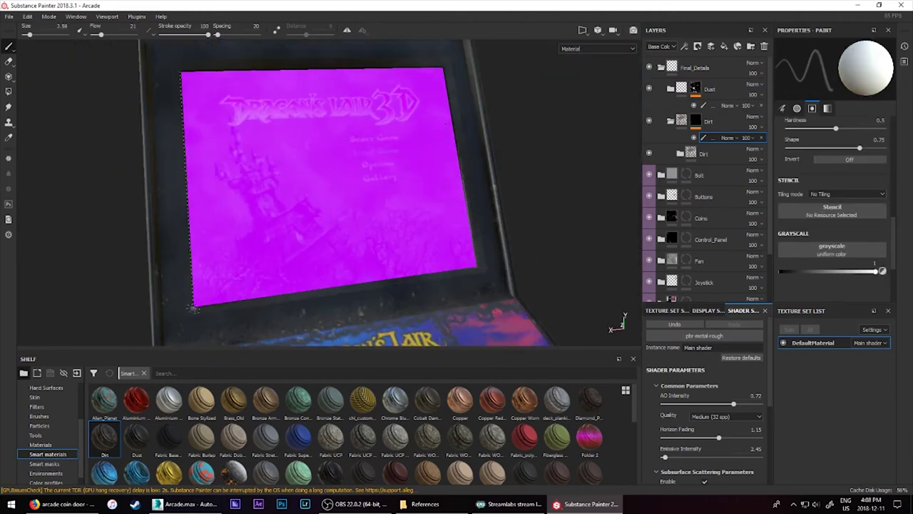
left_click_drag(467, 187, 406, 209, "alt")
left_click(726, 107)
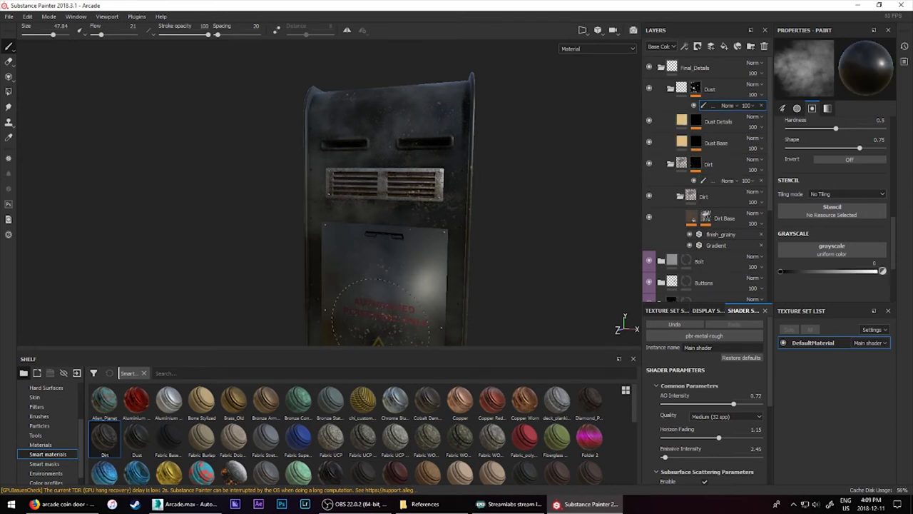
left_click_drag(579, 230, 544, 235, "alt")
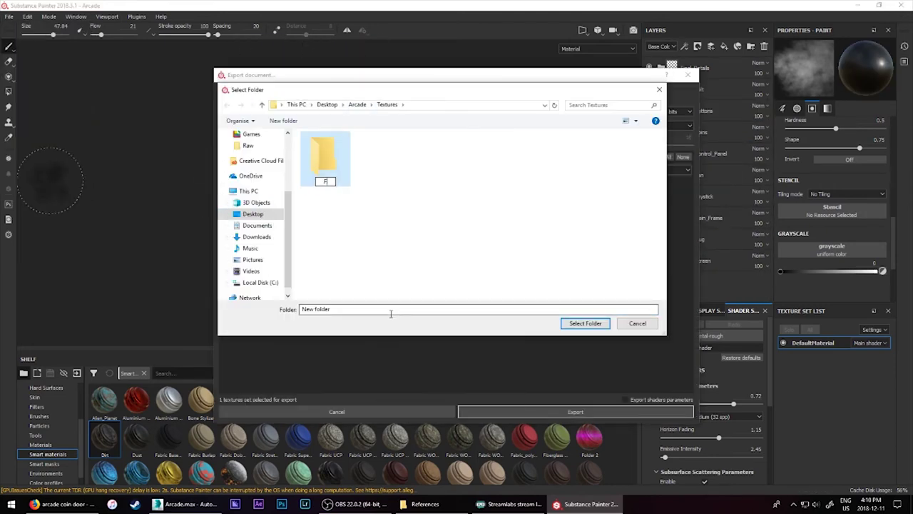
- Export the DefaultMaterial texture set as 8-bit PNGs to Final_Textures, then close the Photos and export windows
left_click(585, 323)
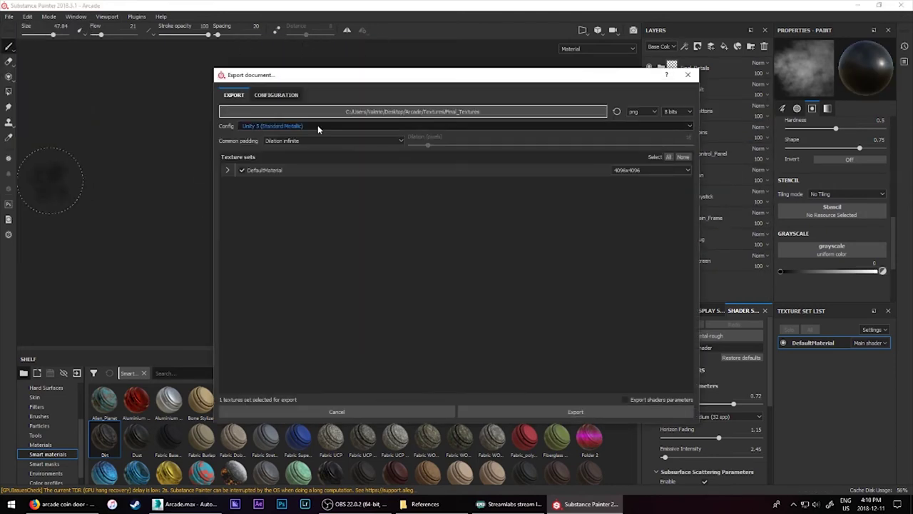
left_click(585, 412)
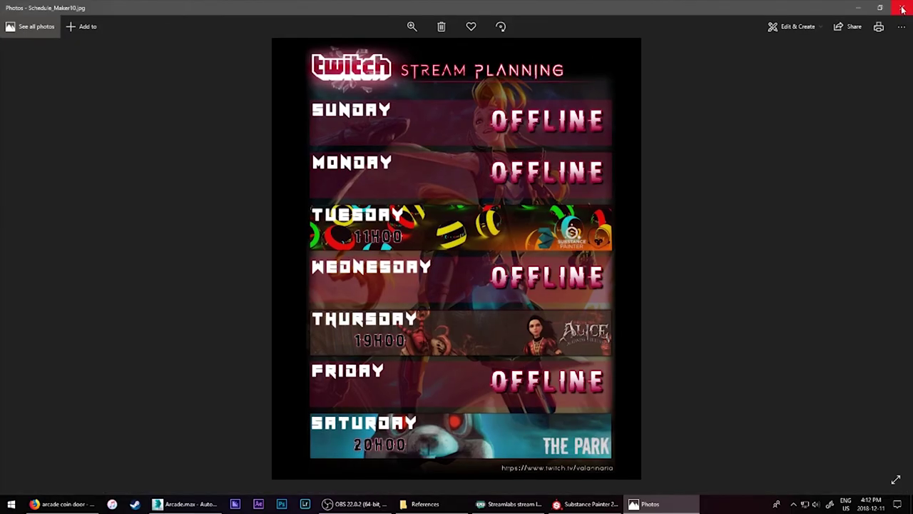
left_click(903, 10)
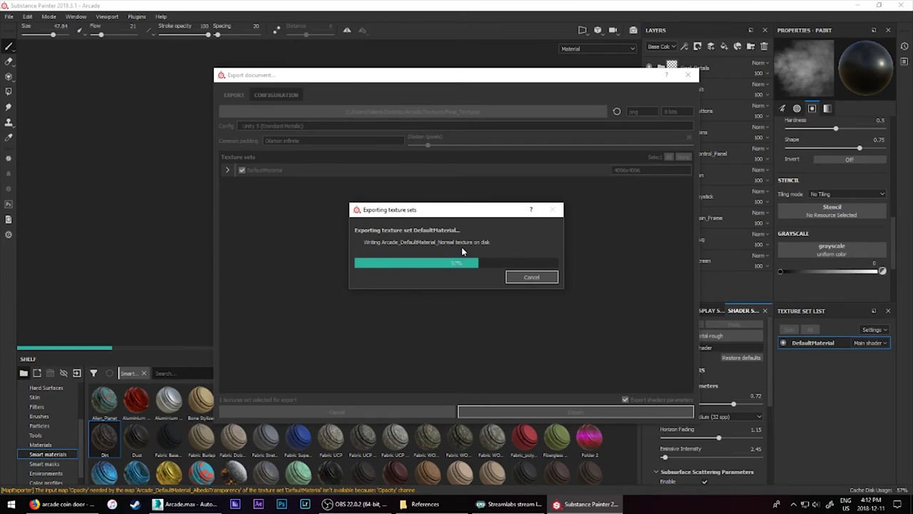
left_click(479, 257)
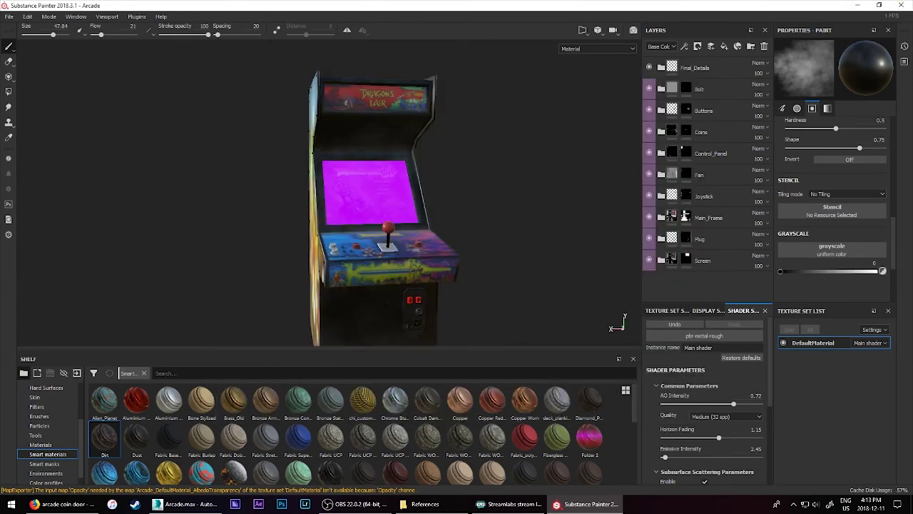